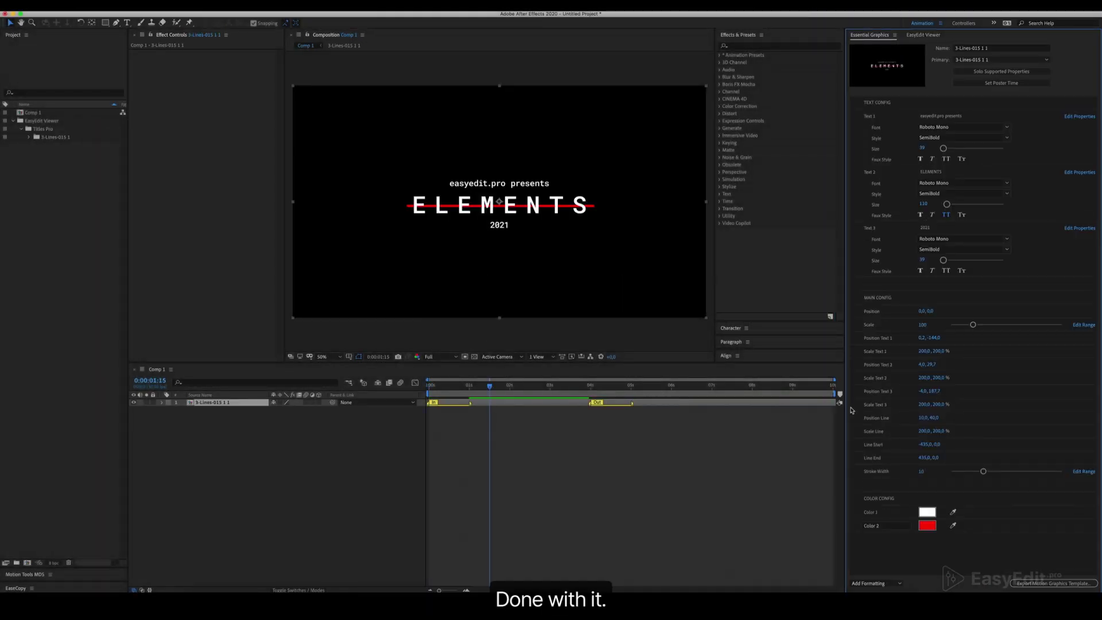
Open the 3-Lines-015 1 1 composition and set its width to 1920 px with the aspect ratio locked
{"action": "left_click", "coordinate": [546, 453]}
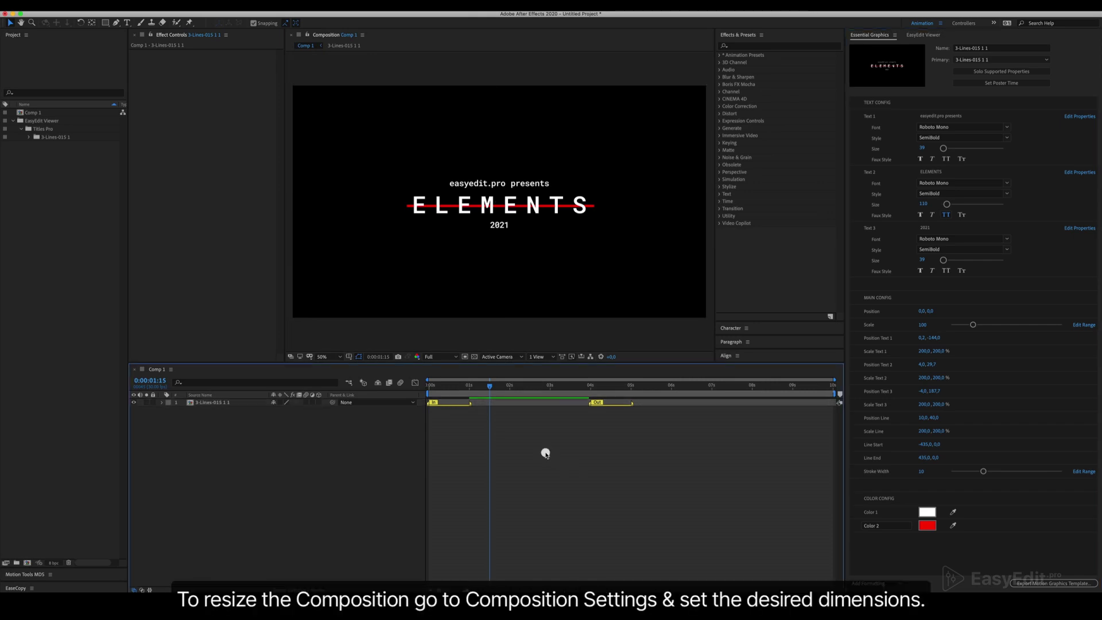
{"action": "double_click", "coordinate": [517, 404]}
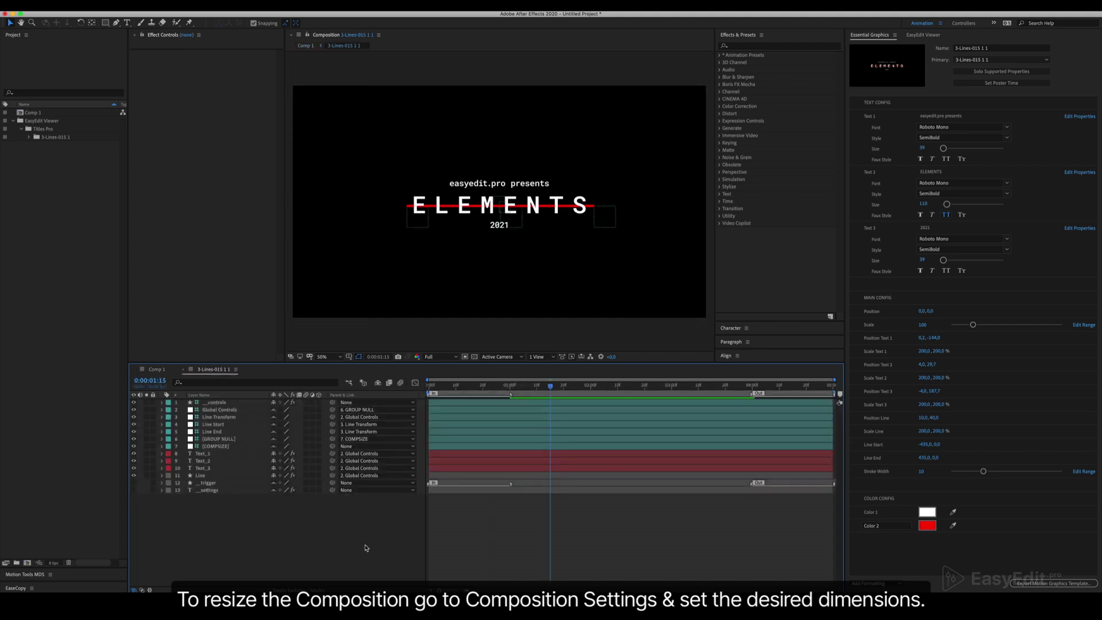
{"action": "left_click", "coordinate": [126, 6]}
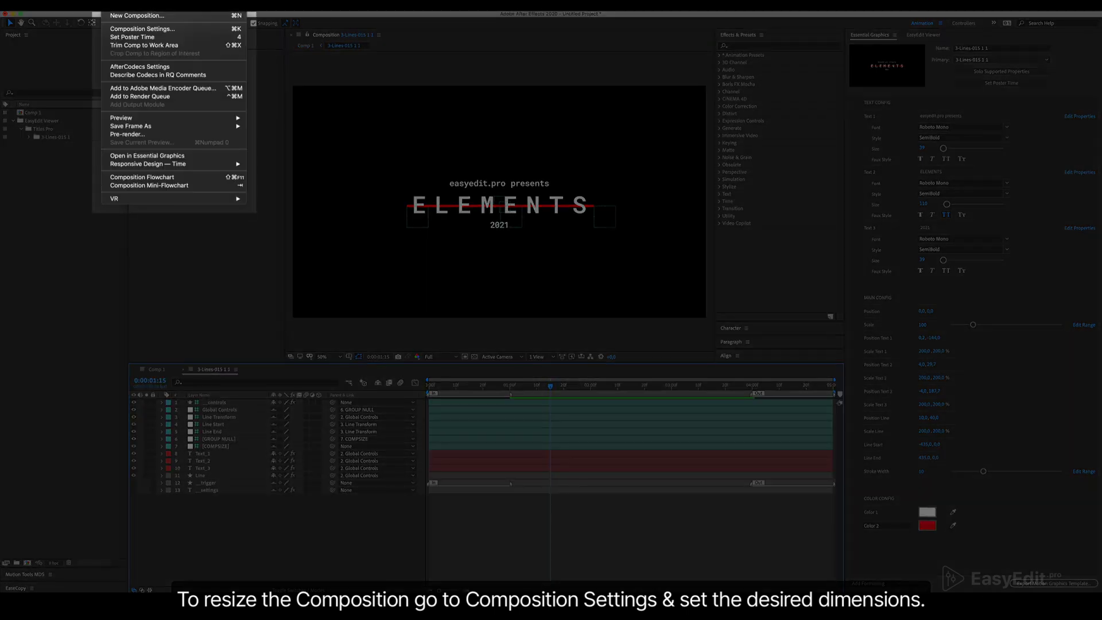
{"action": "left_click", "coordinate": [142, 29]}
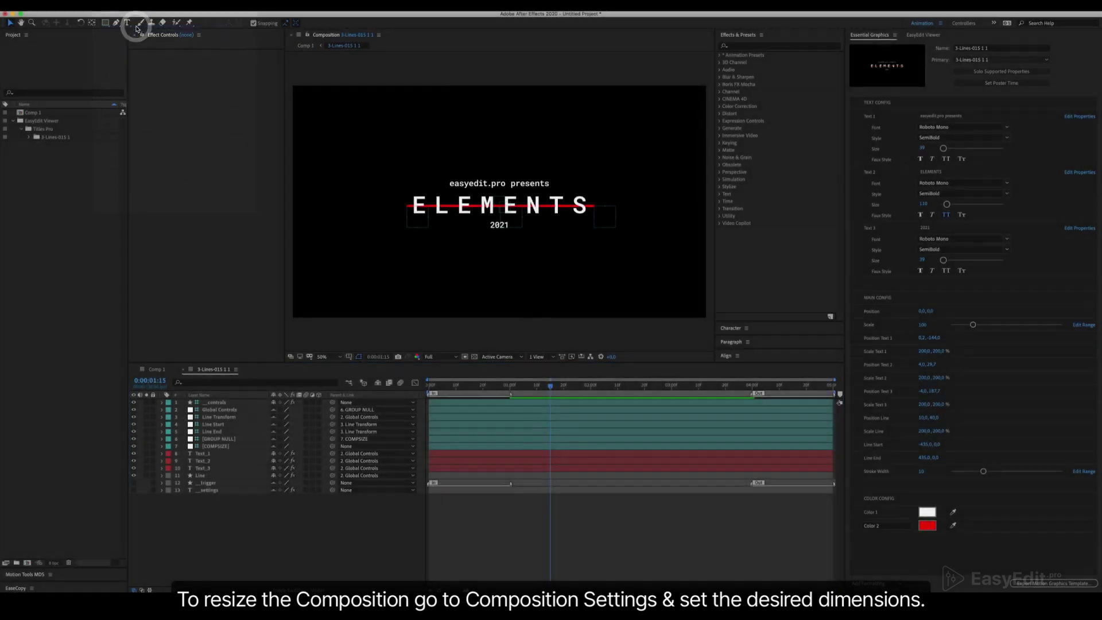
{"action": "left_click", "coordinate": [334, 258]}
{"action": "left_click", "coordinate": [304, 246]}
{"action": "type", "text": "1920"}
{"action": "key", "text": "Return"}
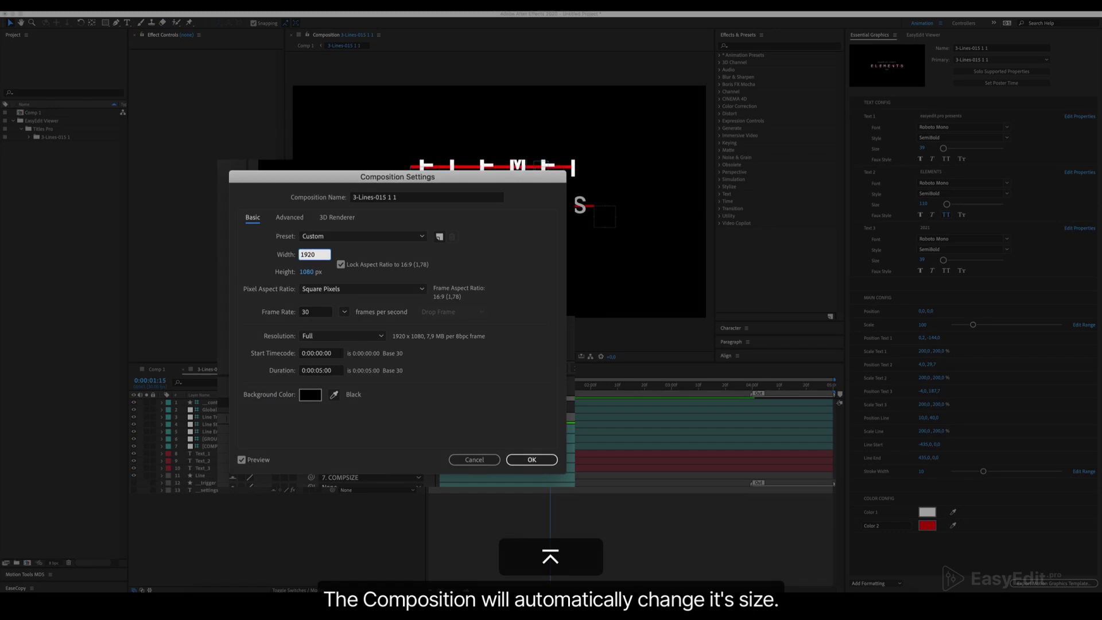
{"action": "scroll", "coordinate": [505, 257], "scroll_direction": "up", "scroll_amount": 1}
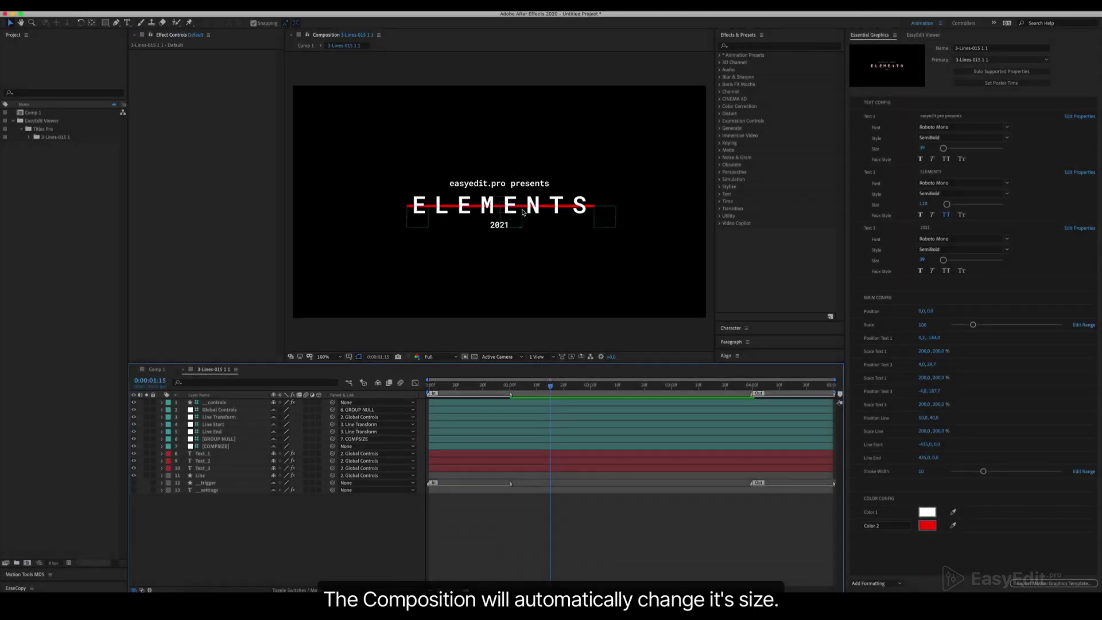
Set the width of the 3-Lines-015 1 1 composition to 3840 px, keeping the 16:9 aspect ratio locked
{"action": "left_click", "coordinate": [122, 6]}
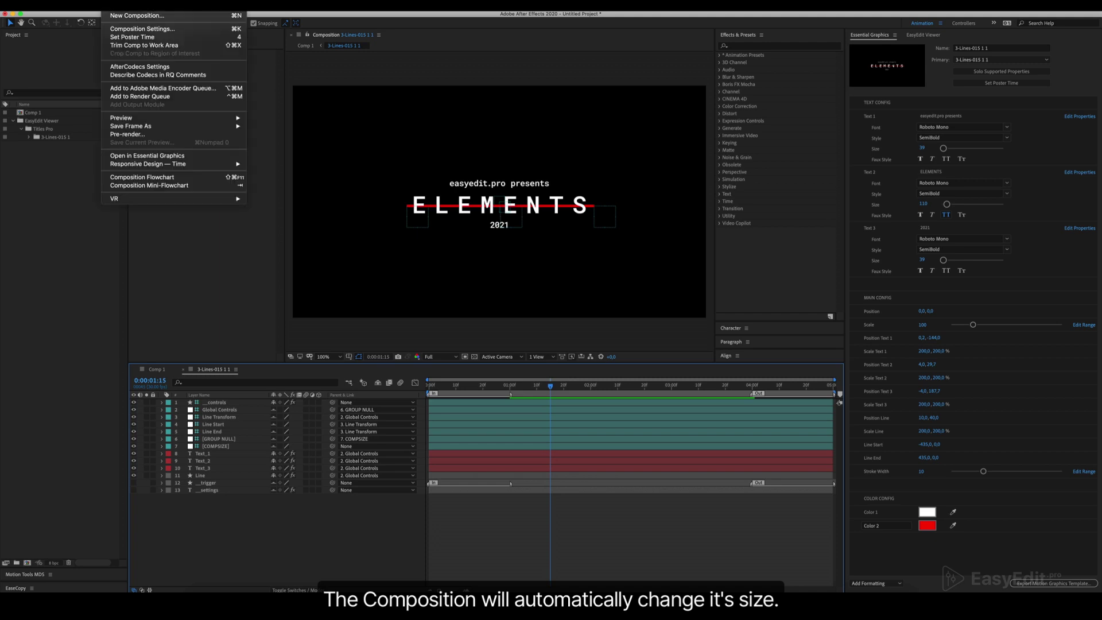
{"action": "left_click", "coordinate": [166, 33]}
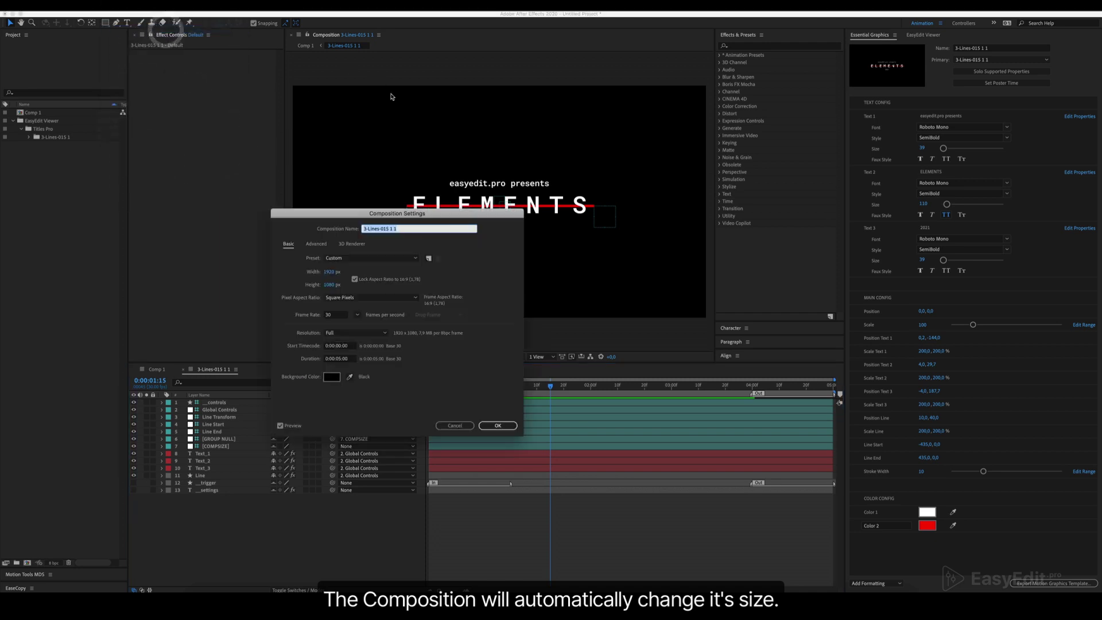
{"action": "left_click", "coordinate": [333, 273]}
{"action": "type", "text": "384"}
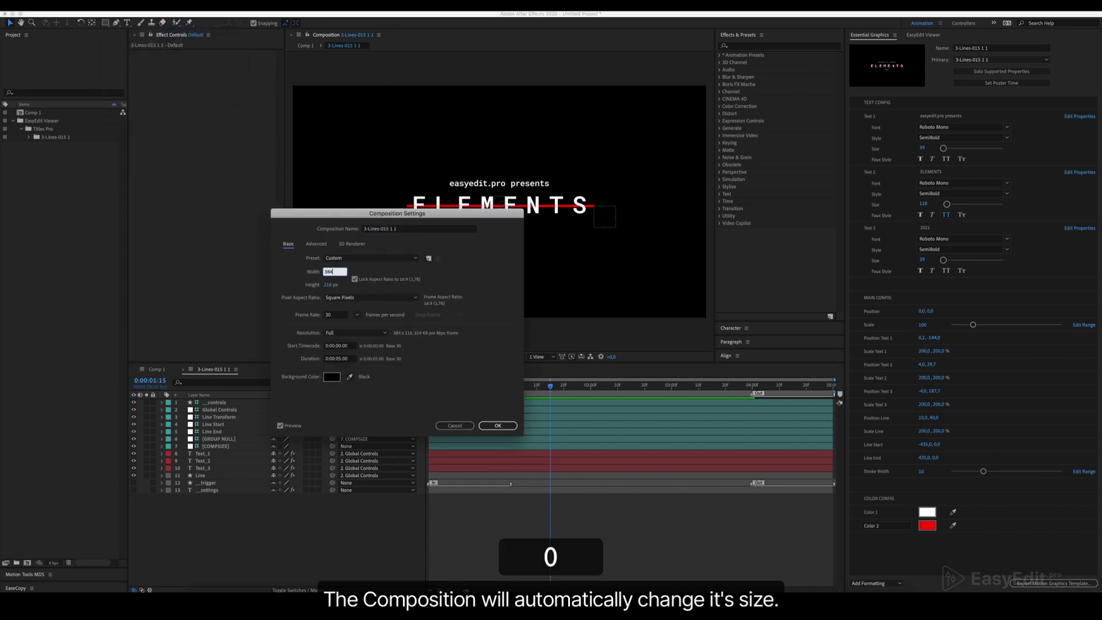
{"action": "left_click", "coordinate": [498, 425]}
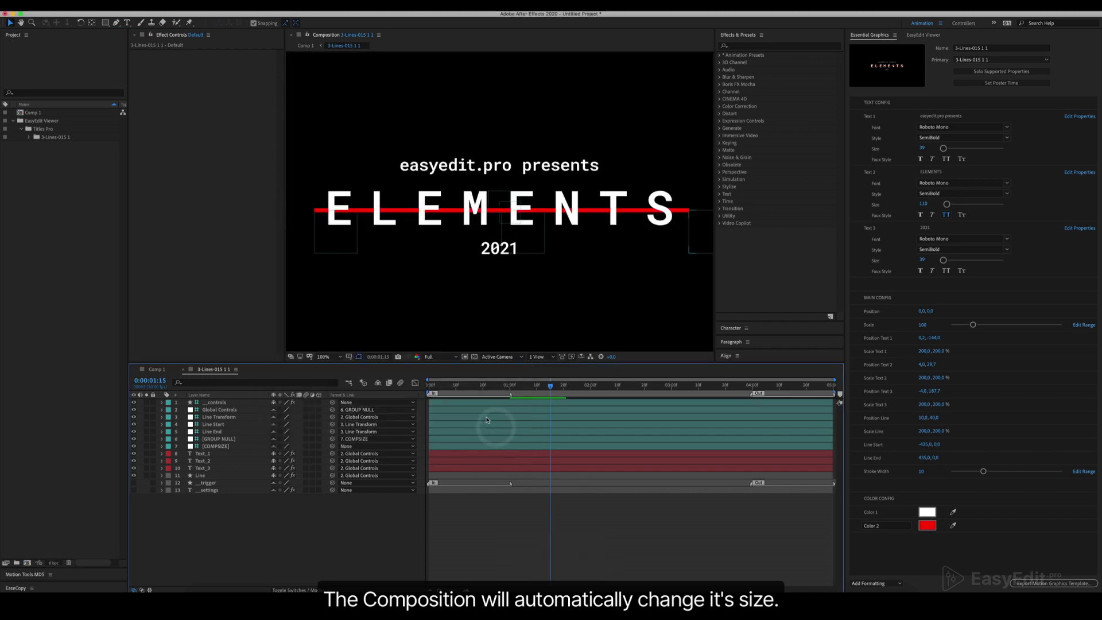
In Comp 1, extend the title layer's In marker to about 1.7 s and move its Out marker to about 3.7 s
{"action": "left_click", "coordinate": [161, 370]}
{"action": "left_click", "coordinate": [257, 504]}
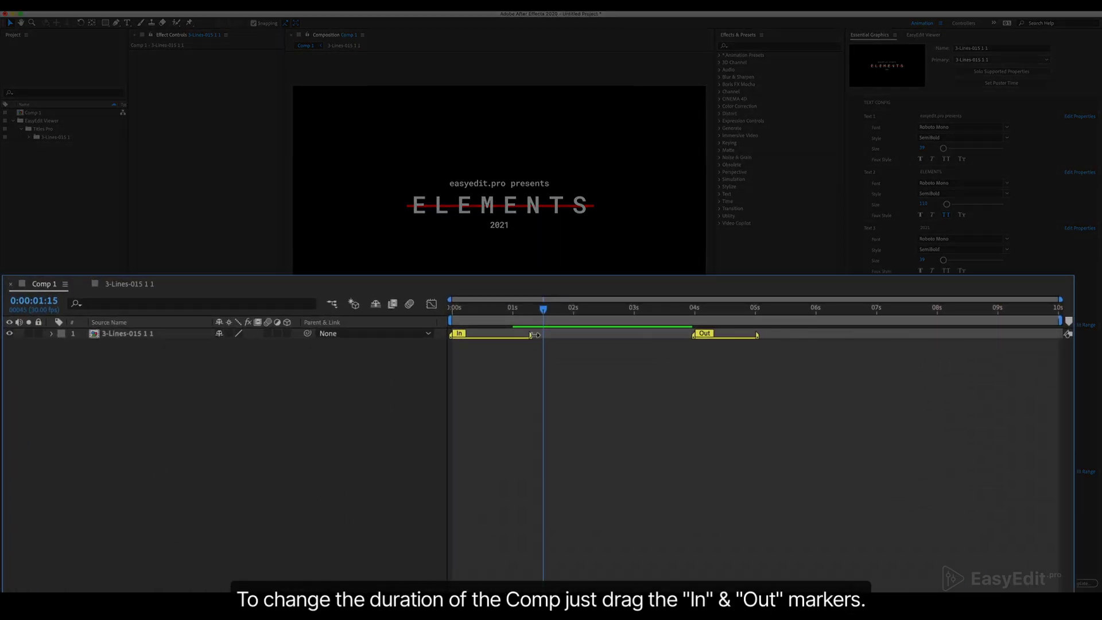
{"action": "mouse_move", "coordinate": [701, 336]}
{"action": "left_mouse_down"}
{"action": "mouse_move", "coordinate": [720, 337]}
{"action": "mouse_move", "coordinate": [675, 336]}
{"action": "left_mouse_up"}
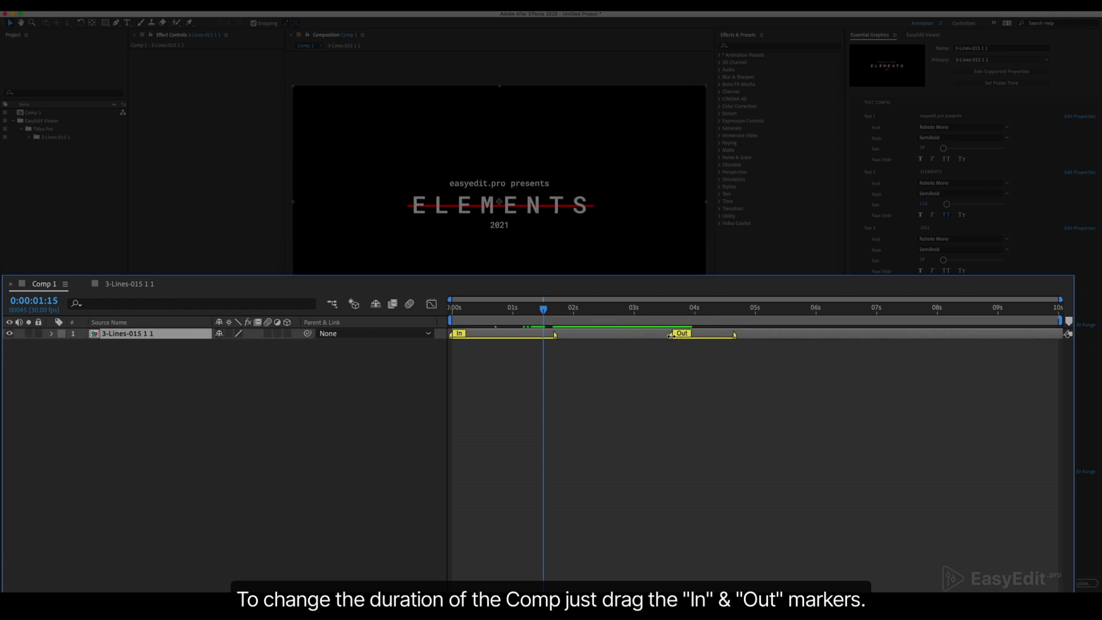
{"action": "left_click", "coordinate": [637, 376]}
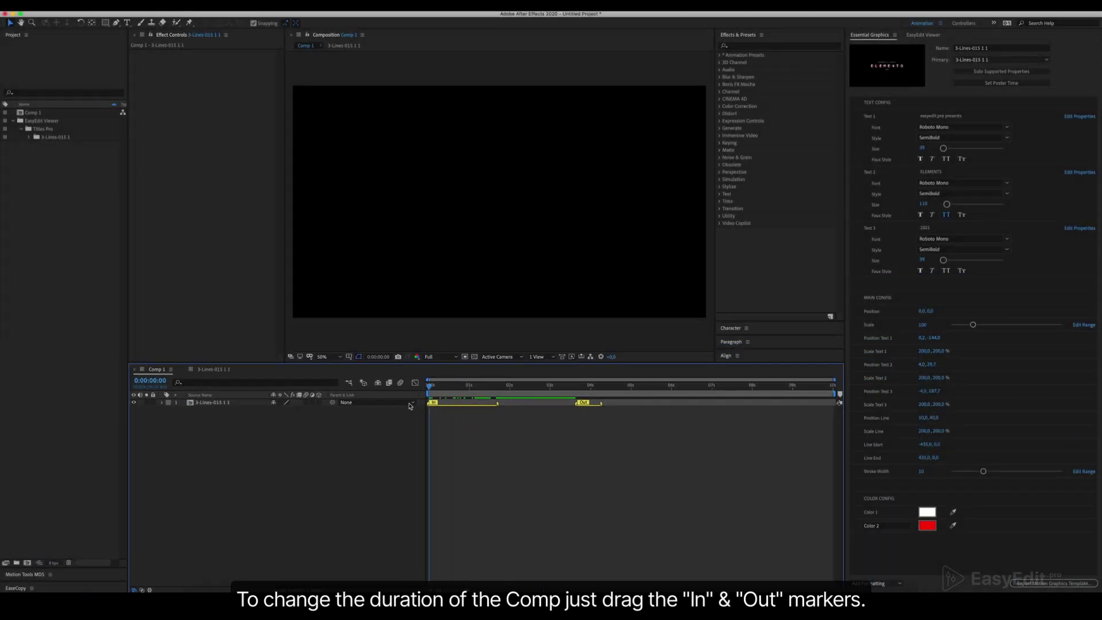
End Comp 1's work area at 0:00:04:28 and preview the title animation
{"action": "left_click_drag", "start_coordinate": [429, 386], "coordinate": [628, 406]}
{"action": "key", "text": "n"}
{"action": "key", "text": "0"}
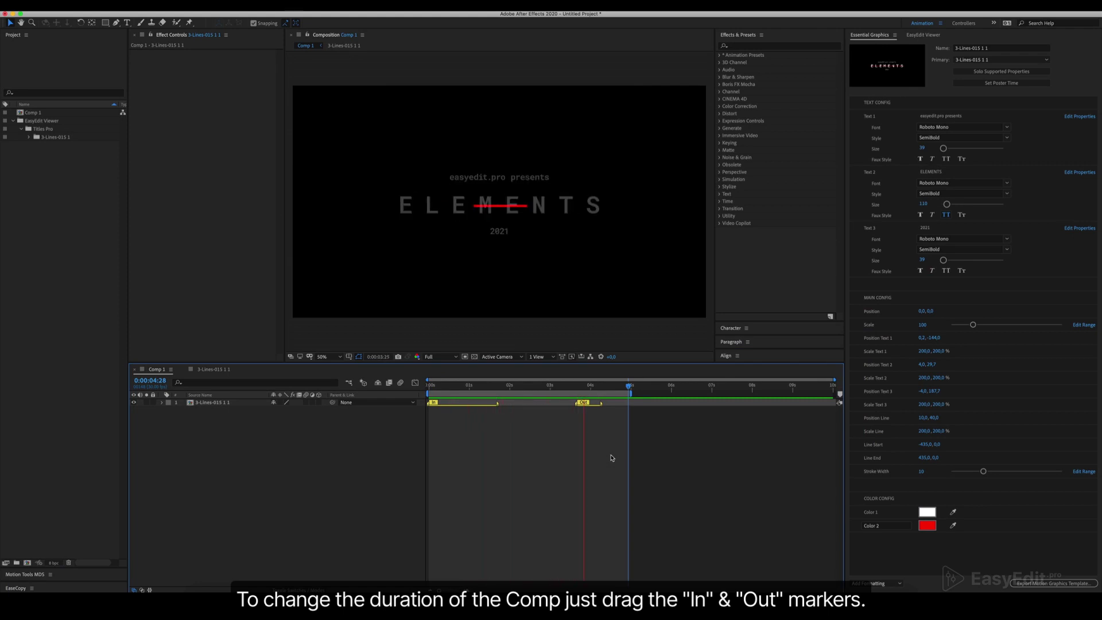
{"action": "key", "text": "space"}
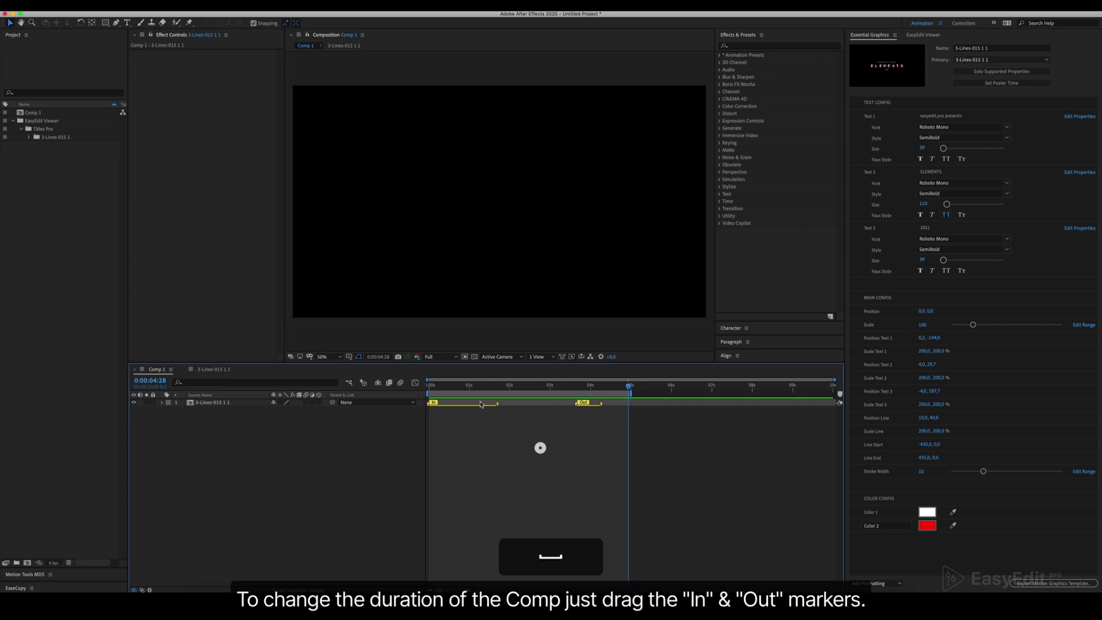
Shorten the In marker to about 0.8 s, extend the Out marker to about 5.6 s, and preview with the work area covering both
{"action": "left_click_drag", "start_coordinate": [468, 403], "coordinate": [462, 402]}
{"action": "mouse_move", "coordinate": [601, 403]}
{"action": "left_mouse_down"}
{"action": "mouse_move", "coordinate": [656, 404]}
{"action": "mouse_move", "coordinate": [660, 394]}
{"action": "left_mouse_up"}
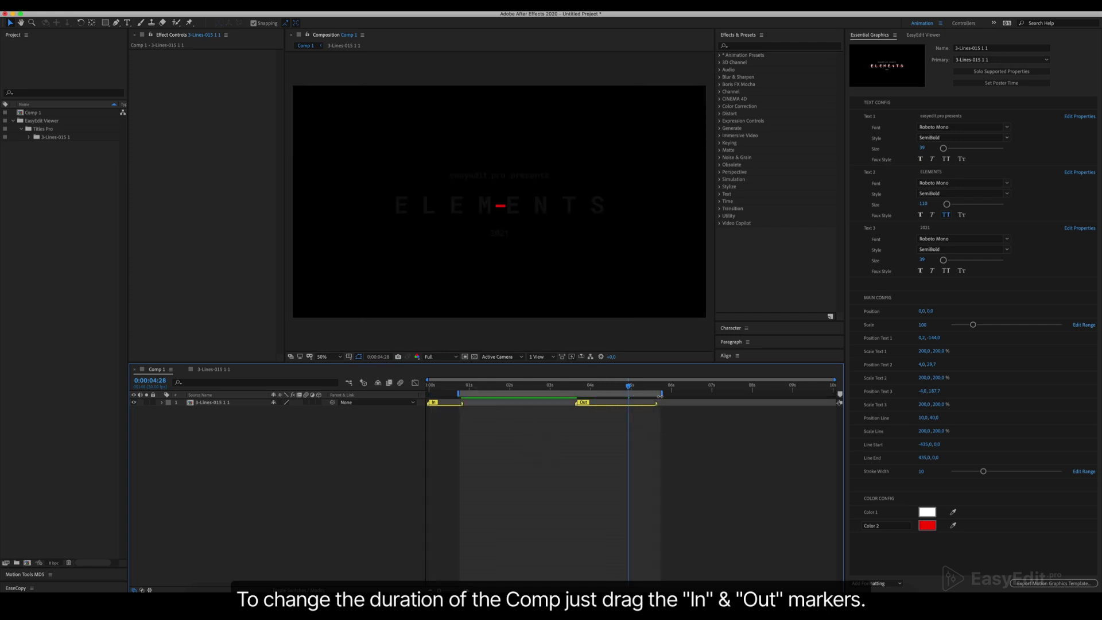
{"action": "left_click_drag", "start_coordinate": [457, 394], "coordinate": [415, 406]}
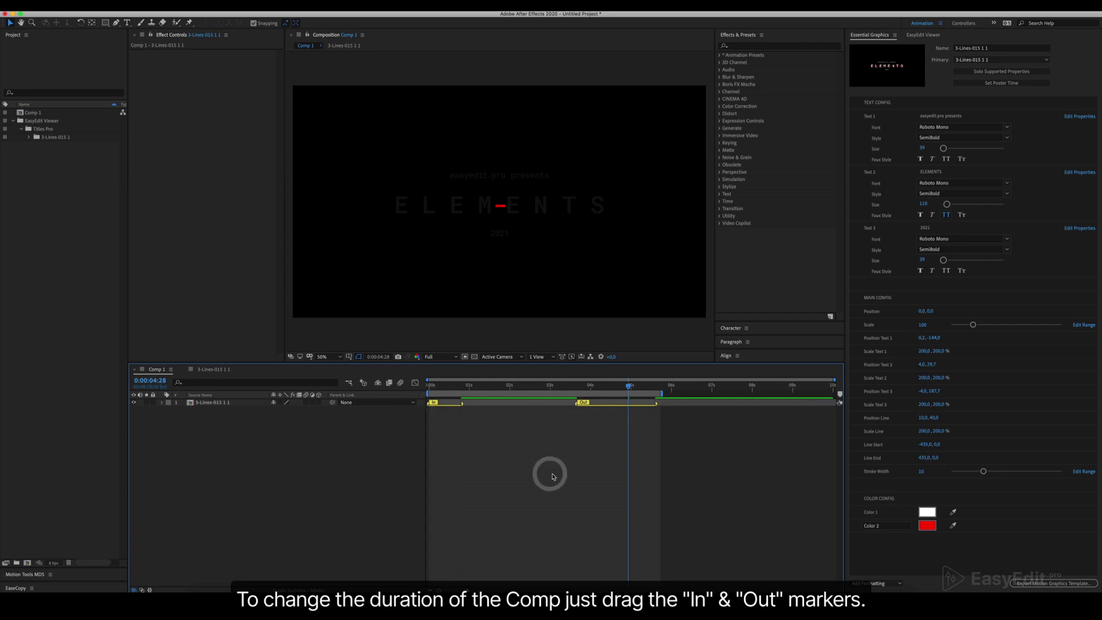
{"action": "key", "text": "KP_0"}
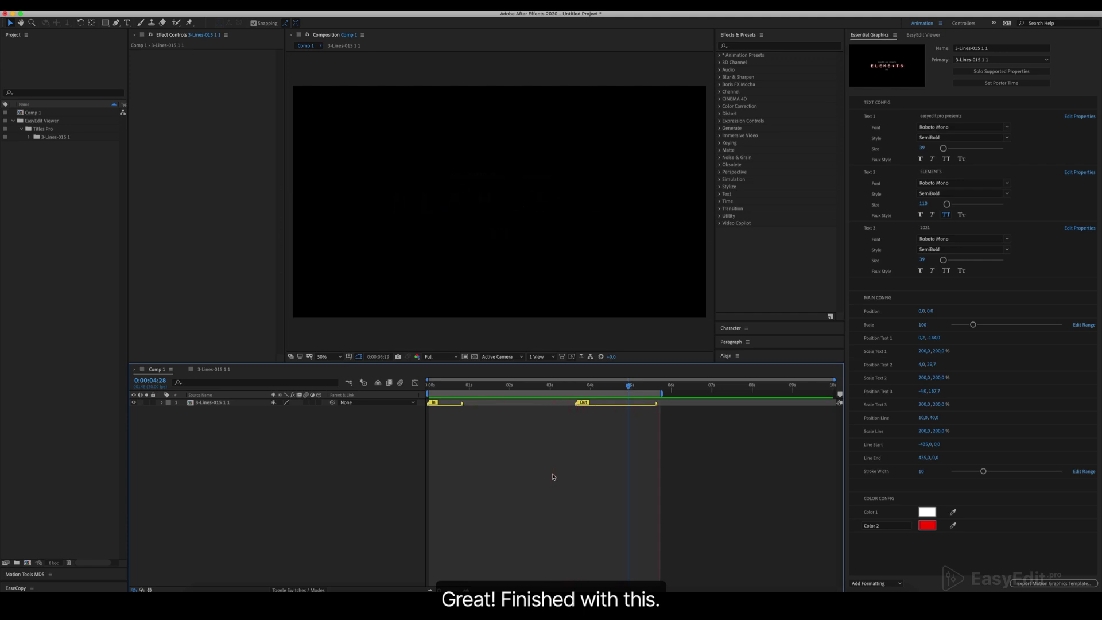
{"action": "key", "text": "space"}
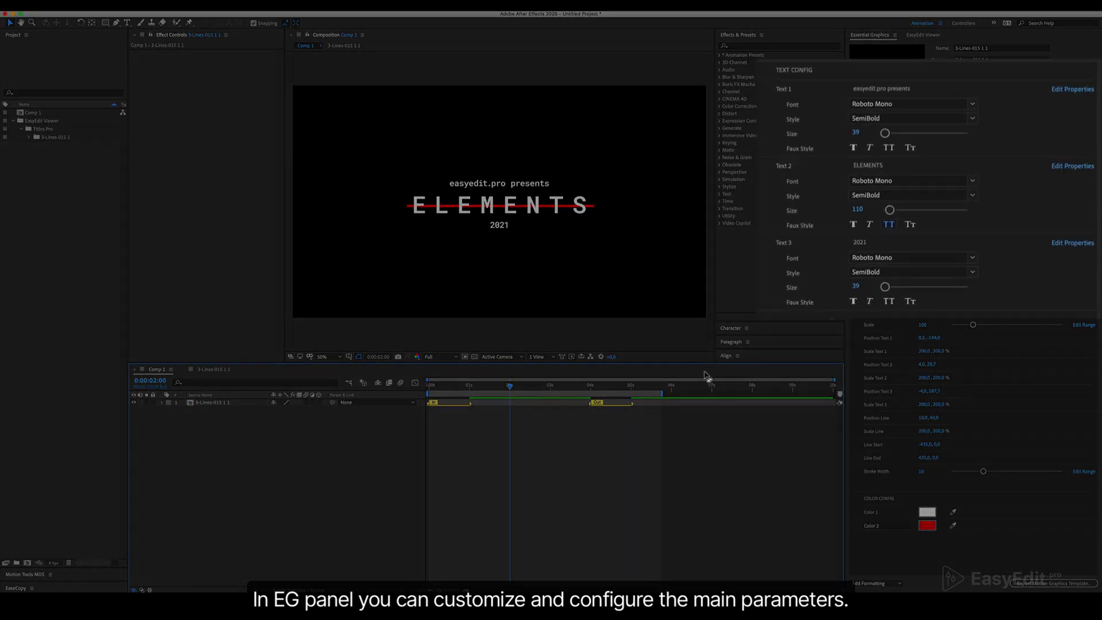
Select the title layer and shorten the Text 1 content to "easyedit.pro"
{"action": "left_click", "coordinate": [701, 403]}
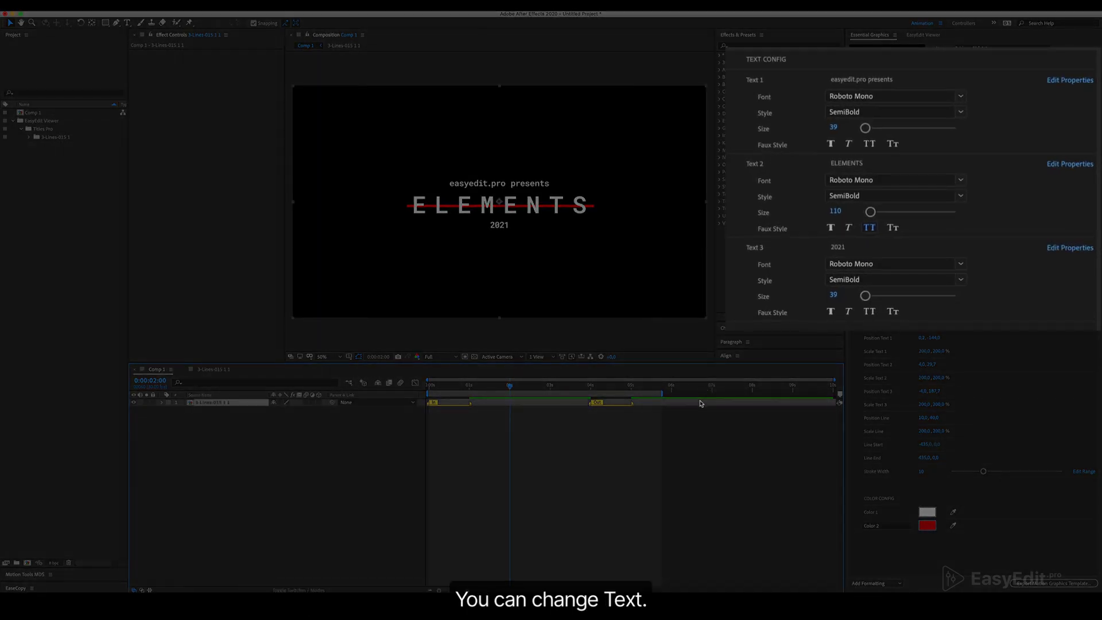
{"action": "left_click", "coordinate": [858, 82]}
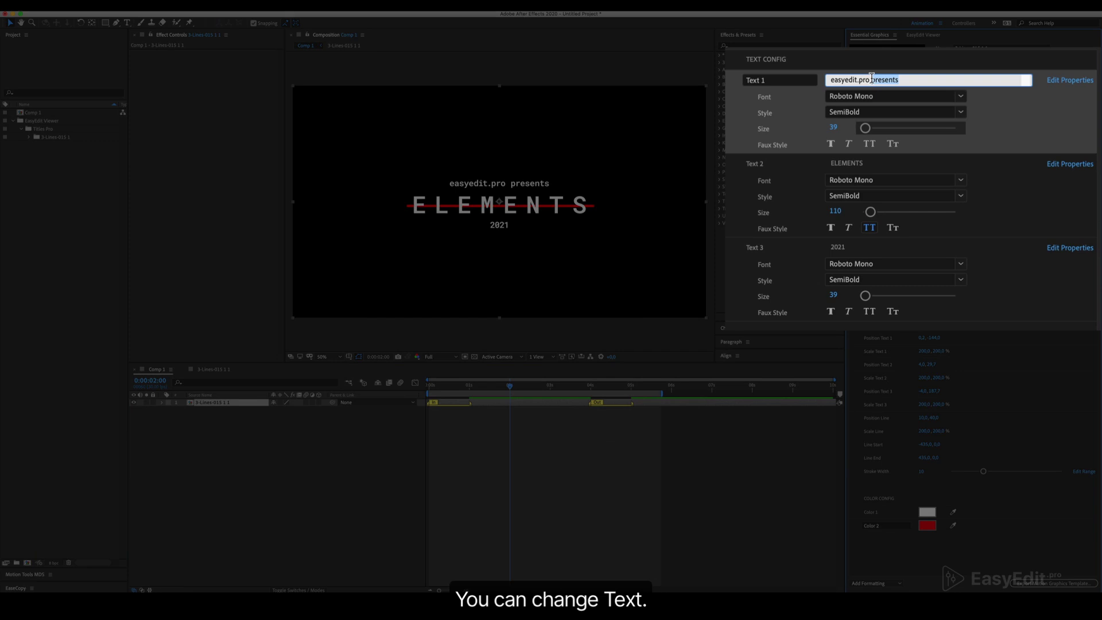
{"action": "key", "text": "BackSpace"}
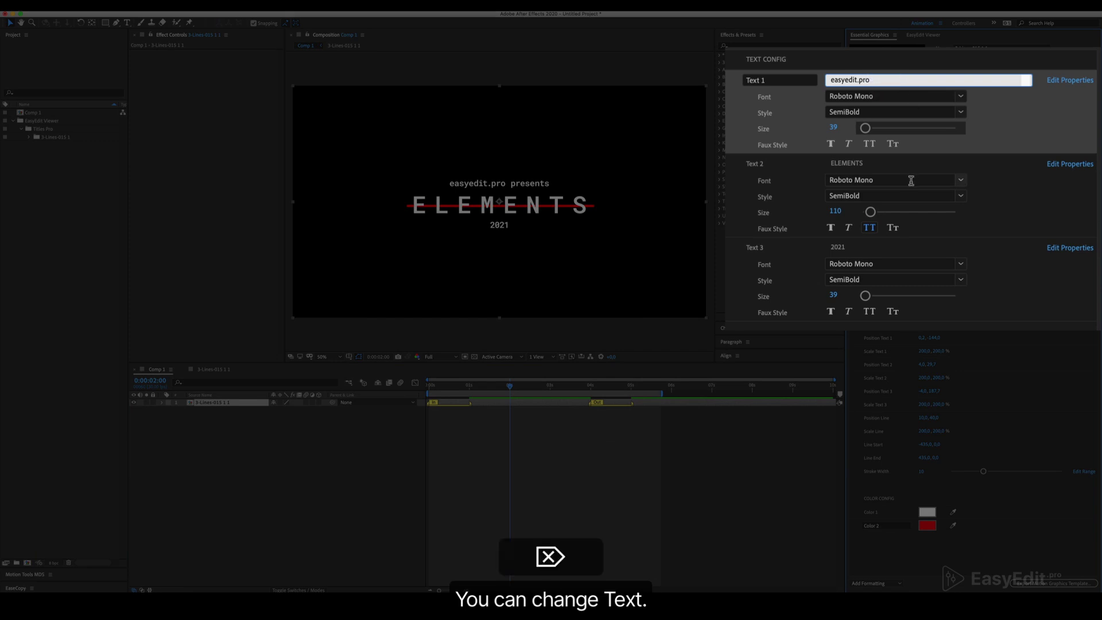
{"action": "key", "text": "BackSpace"}
Replace the Text 2 content with "RELATIVE CYCLES"
{"action": "left_click", "coordinate": [872, 164]}
{"action": "left_click_drag", "start_coordinate": [876, 164], "coordinate": [768, 152]}
{"action": "type", "text": "RELA"}
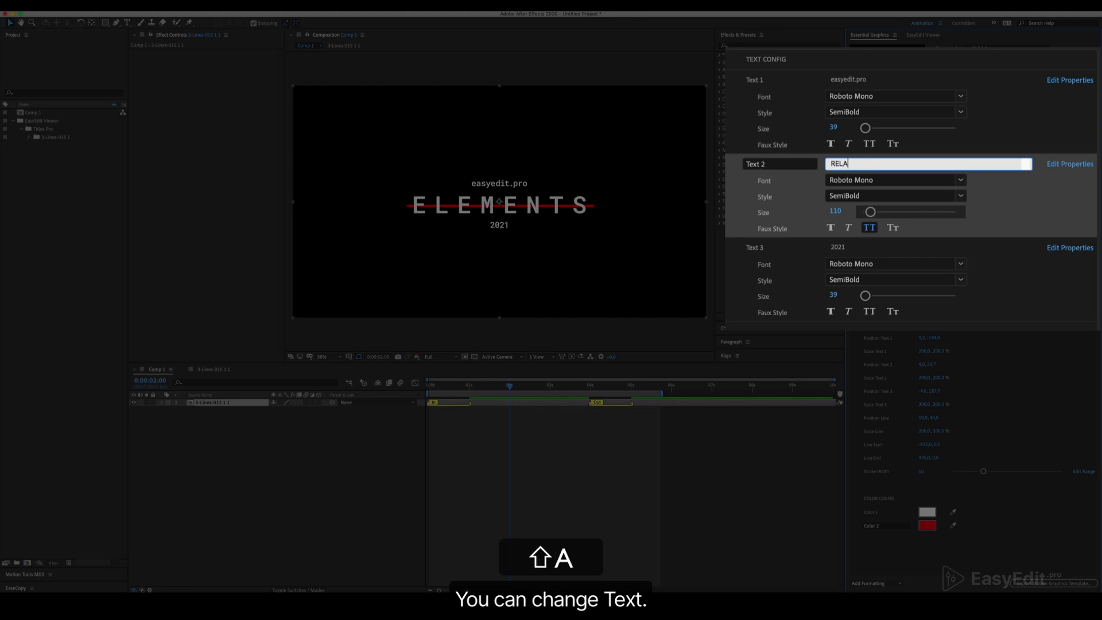
{"action": "type", "text": "TIVE CYCLES"}
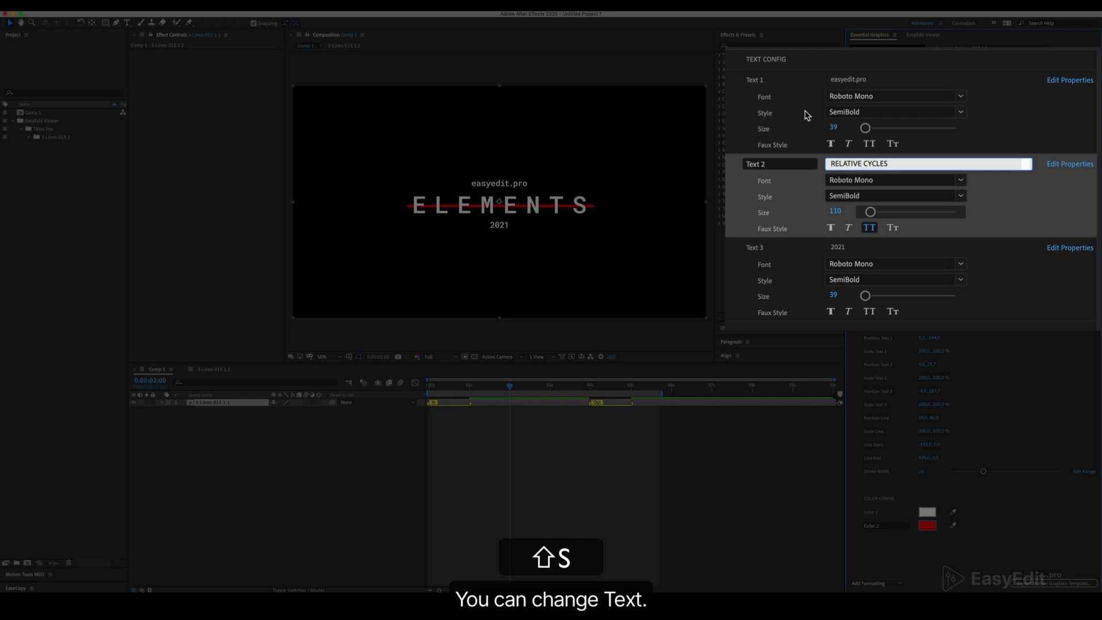
Change the Text 3 content to "2020 — 2021"
{"action": "left_click", "coordinate": [858, 247]}
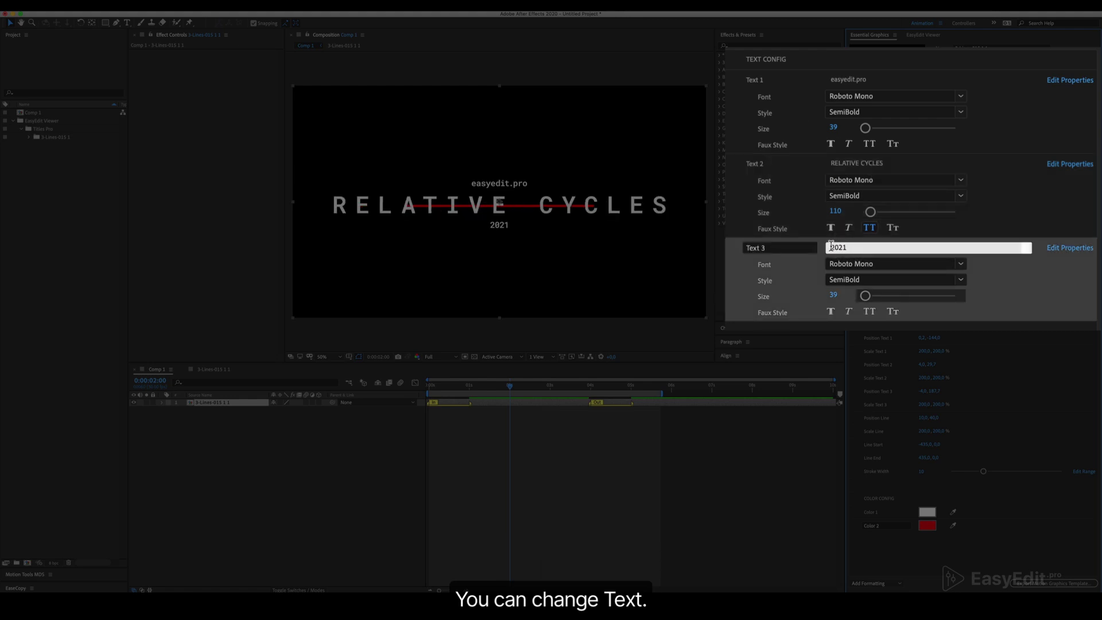
{"action": "type", "text": "2020 —"}
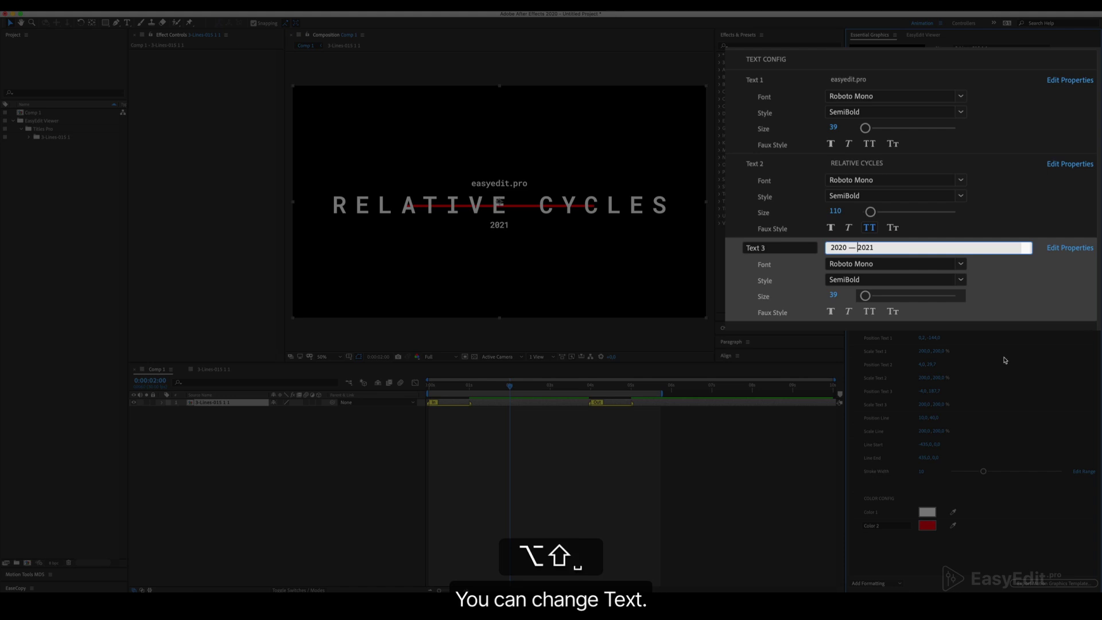
{"action": "left_click", "coordinate": [321, 493]}
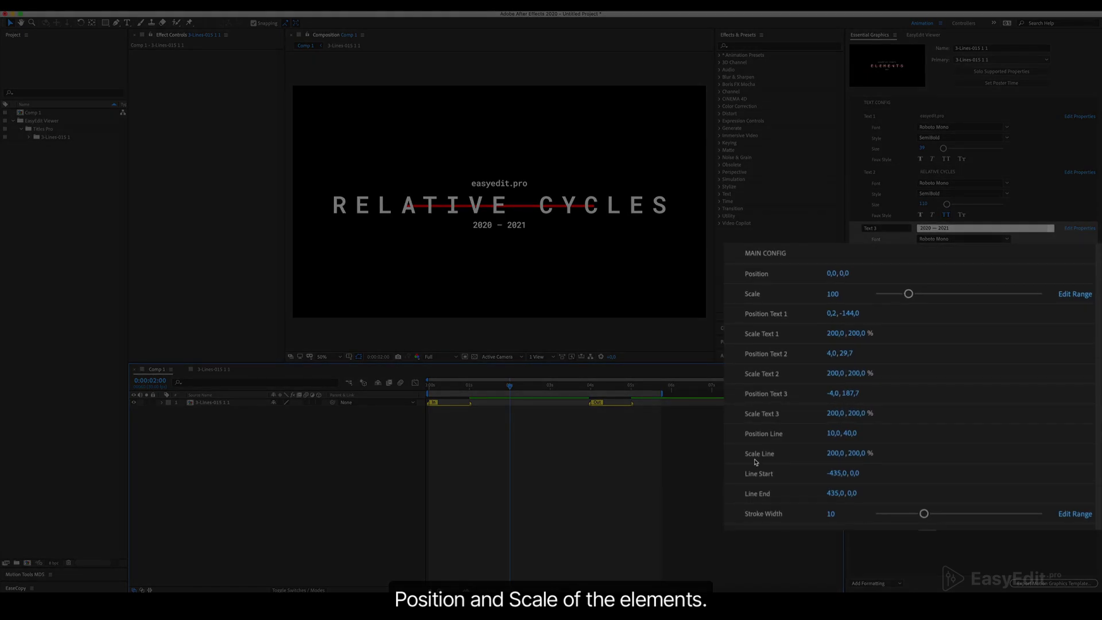
Set the title's overall scale to 106 and raise Text 1 to a Y position of -823
{"action": "left_click_drag", "start_coordinate": [909, 296], "coordinate": [909, 295]}
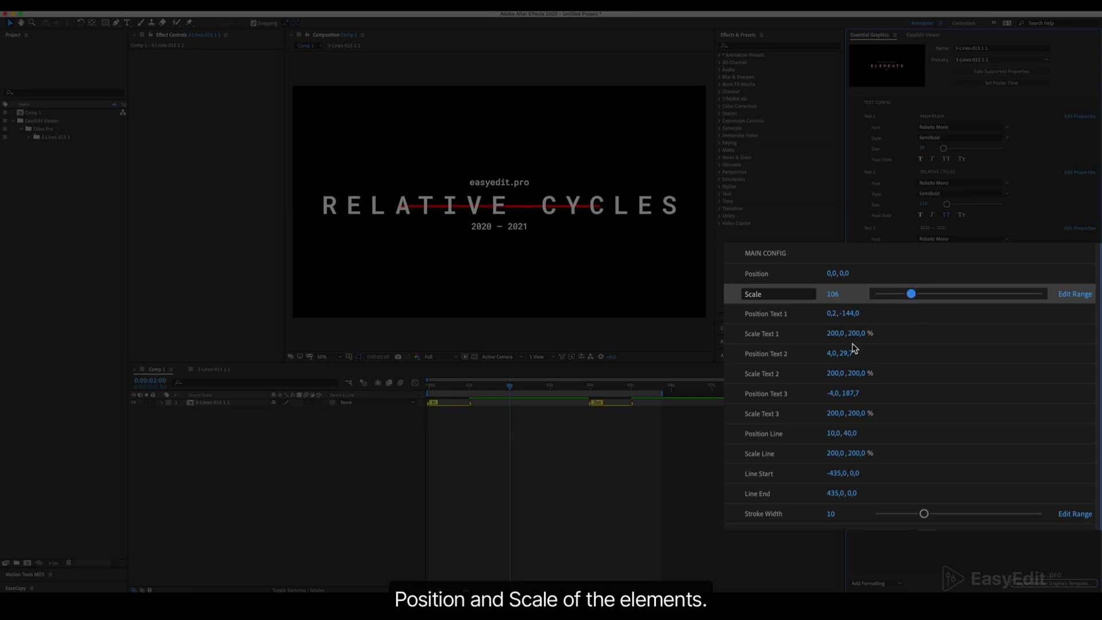
{"action": "left_click_drag", "start_coordinate": [853, 315], "coordinate": [775, 303]}
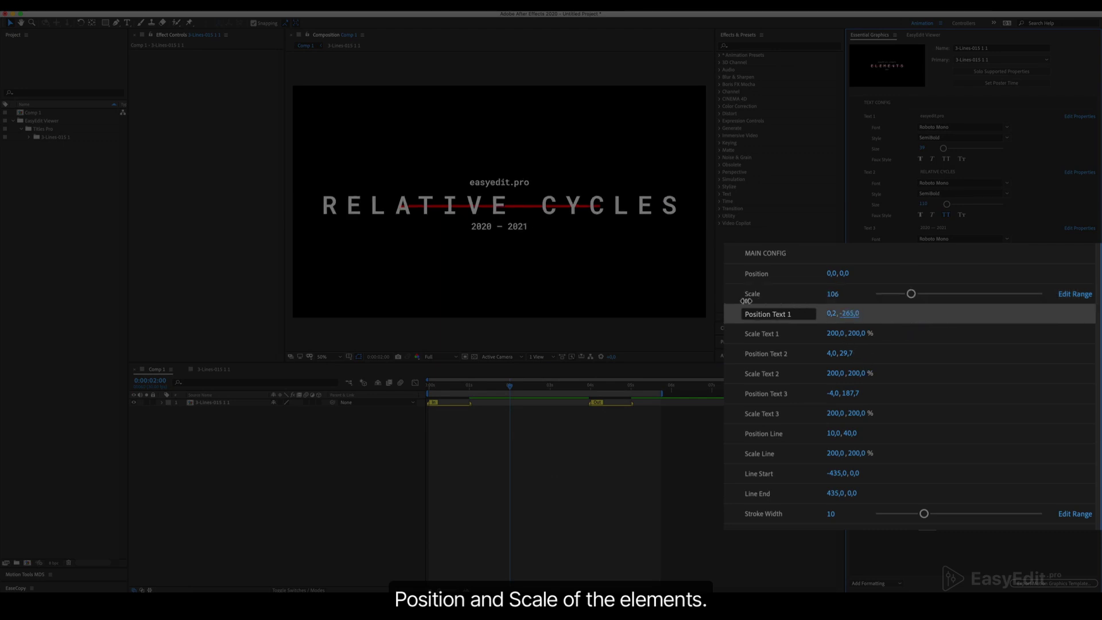
{"action": "left_click_drag", "start_coordinate": [789, 322], "coordinate": [792, 320]}
{"action": "left_click_drag", "start_coordinate": [851, 314], "coordinate": [796, 320]}
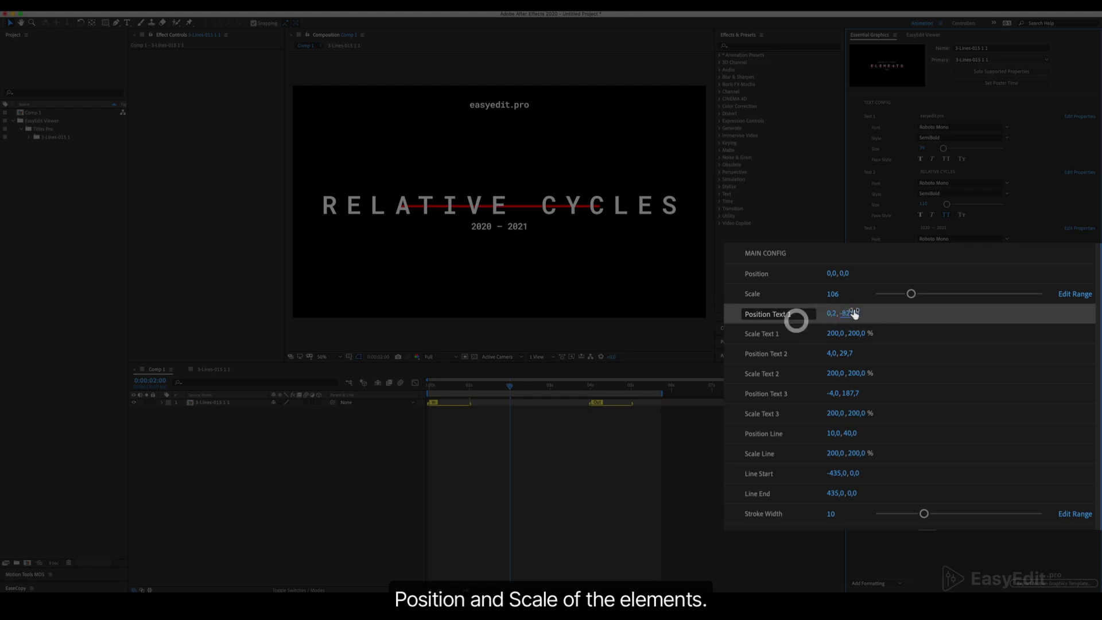
{"action": "mouse_move", "coordinate": [850, 356]}
{"action": "left_mouse_down"}
{"action": "mouse_move", "coordinate": [909, 356]}
{"action": "mouse_move", "coordinate": [871, 355]}
{"action": "left_mouse_up"}
{"action": "key", "text": "super+z"}
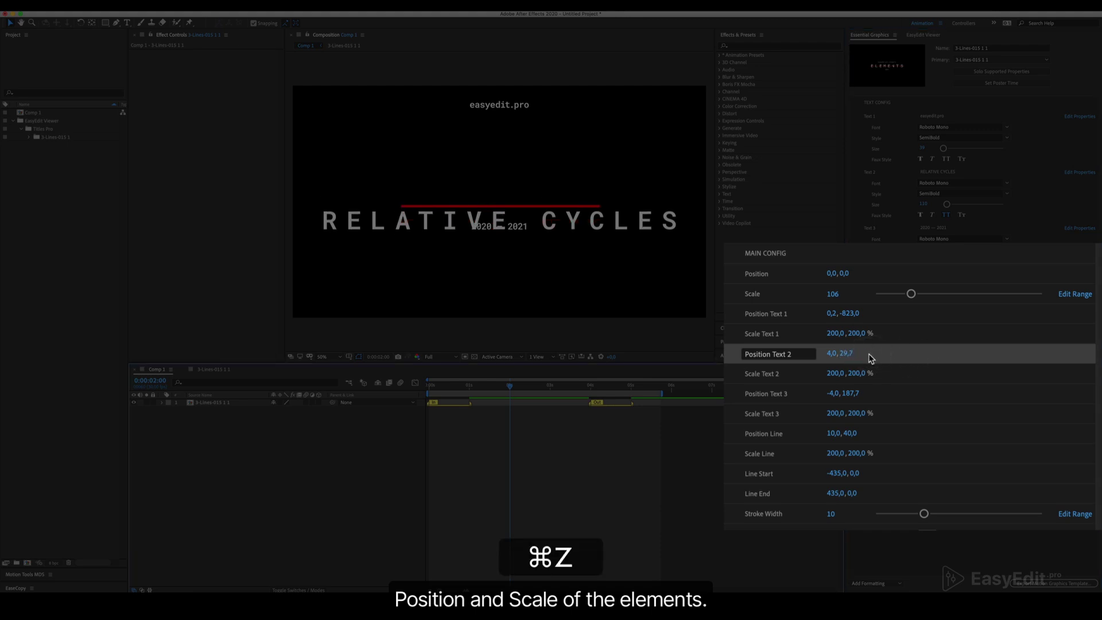
Lower Text 3 to a Y position of 831 near the bottom of the frame
{"action": "left_click_drag", "start_coordinate": [851, 394], "coordinate": [927, 397]}
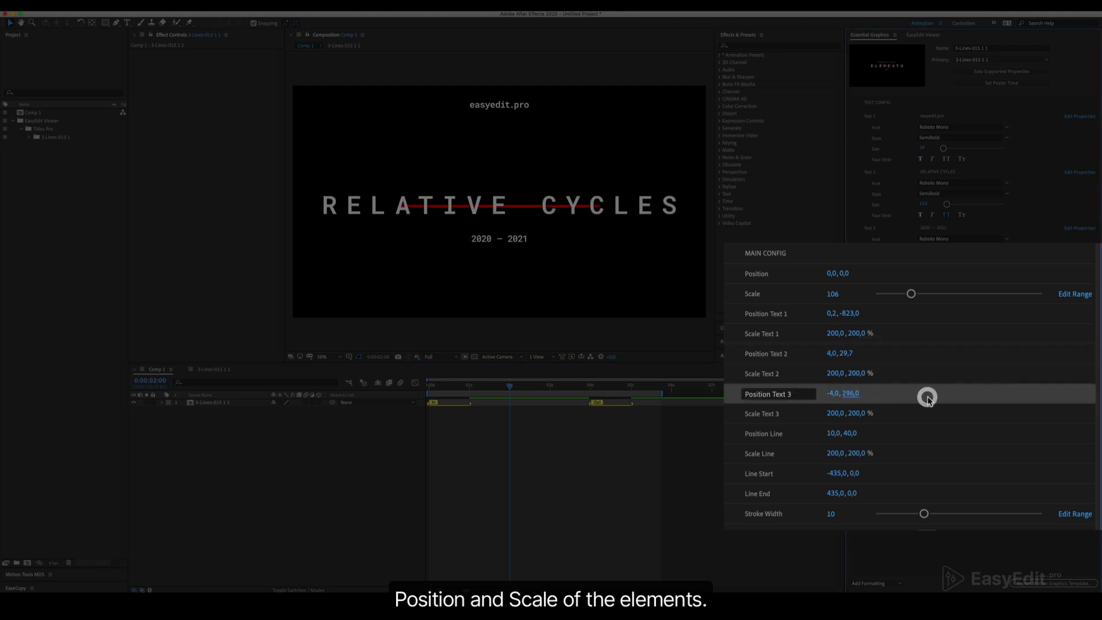
{"action": "left_click_drag", "start_coordinate": [851, 394], "coordinate": [928, 396]}
{"action": "left_click_drag", "start_coordinate": [848, 395], "coordinate": [859, 393]}
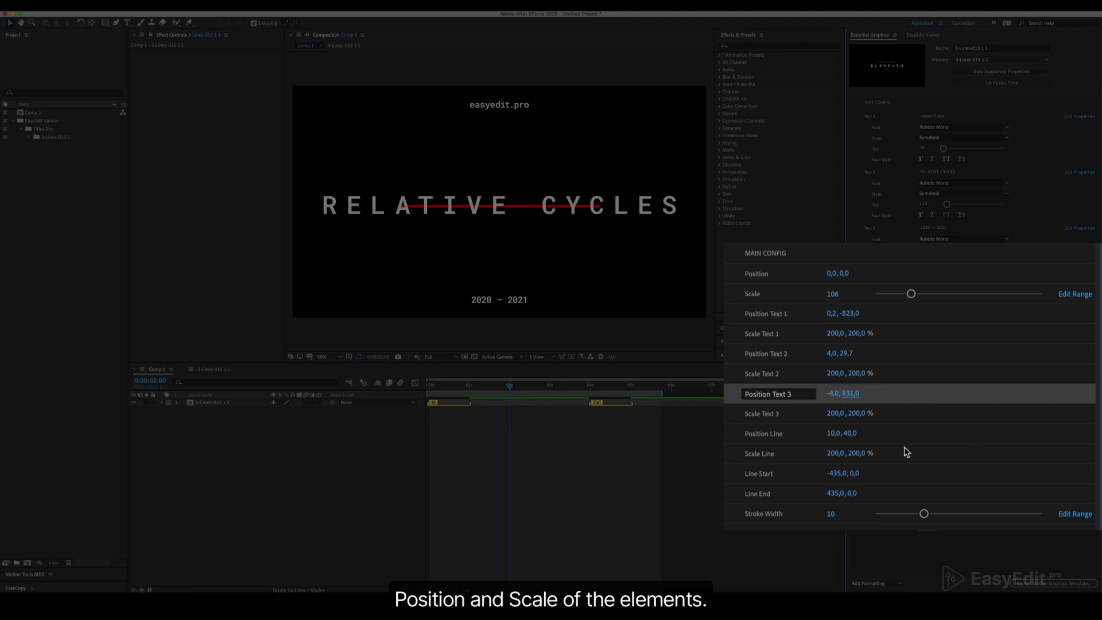
Set the X value of Line Start to -960 so the line extends to the frame's edge
{"action": "left_click_drag", "start_coordinate": [835, 477], "coordinate": [773, 535]}
{"action": "left_click_drag", "start_coordinate": [849, 466], "coordinate": [835, 477]}
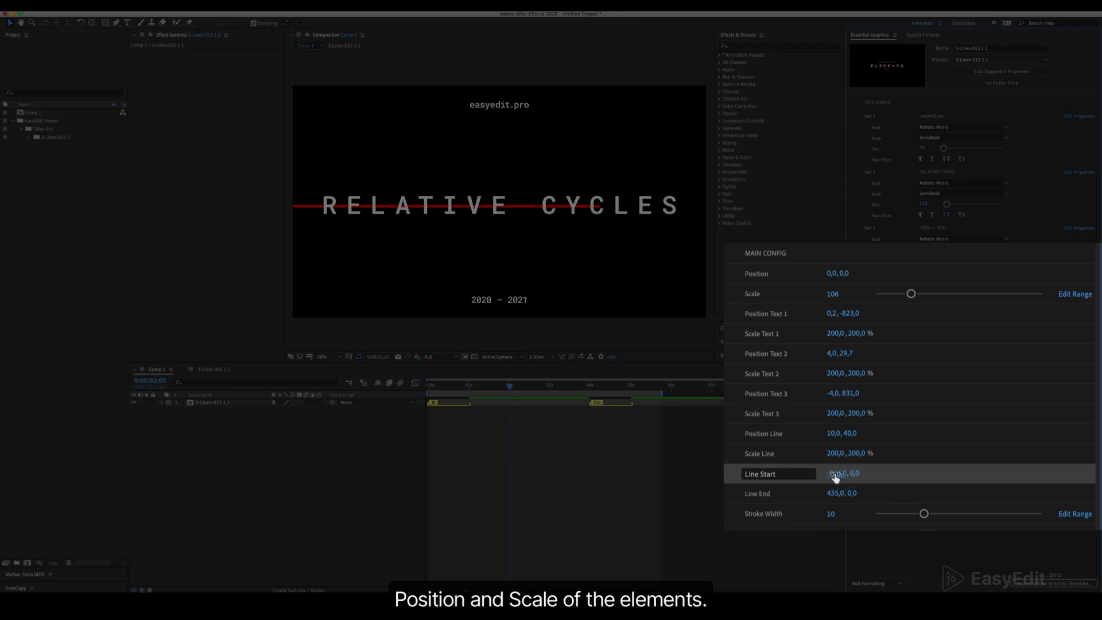
{"action": "left_click", "coordinate": [820, 487]}
{"action": "left_click", "coordinate": [835, 473]}
{"action": "type", "text": "-960"}
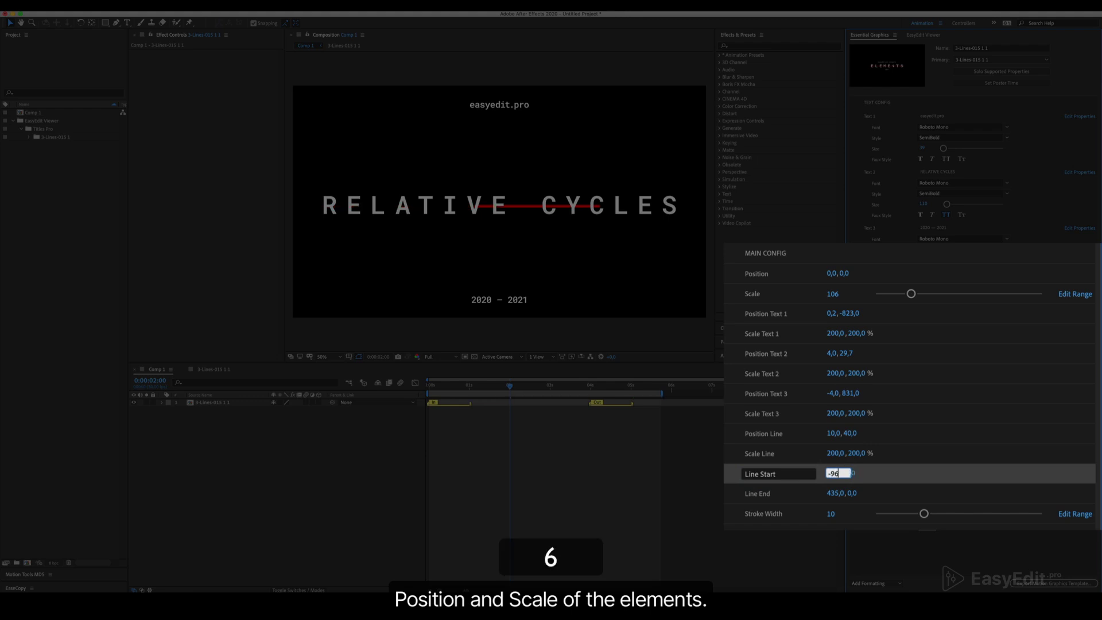
{"action": "key", "text": "Return"}
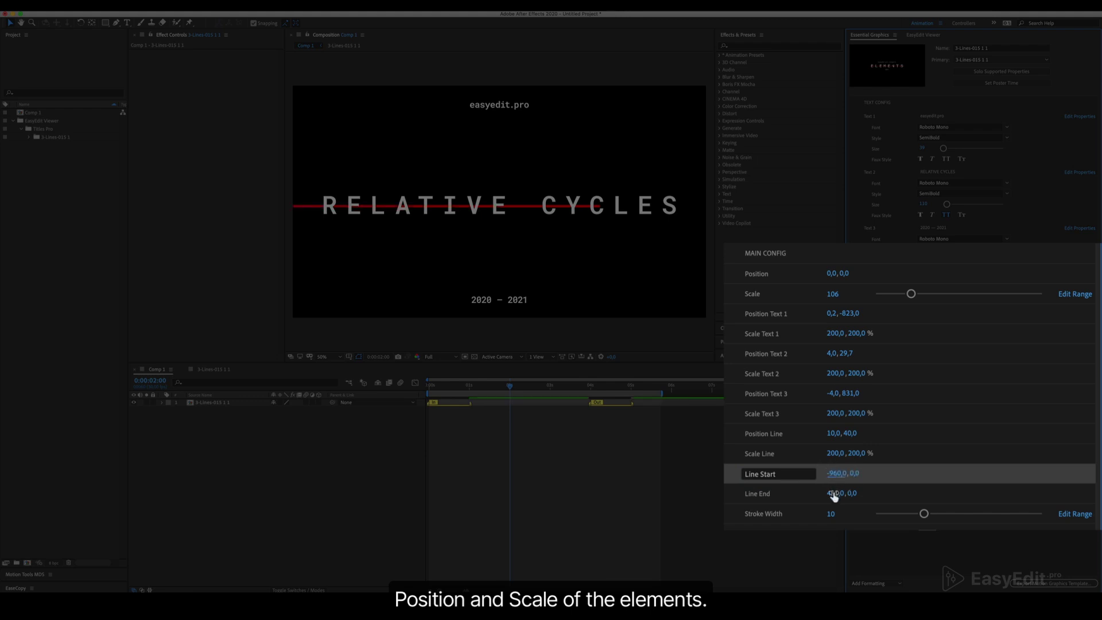
Set the X value of Line End to 960 to extend the line across the frame
{"action": "left_click_drag", "start_coordinate": [834, 496], "coordinate": [927, 420]}
{"action": "left_click", "coordinate": [833, 493]}
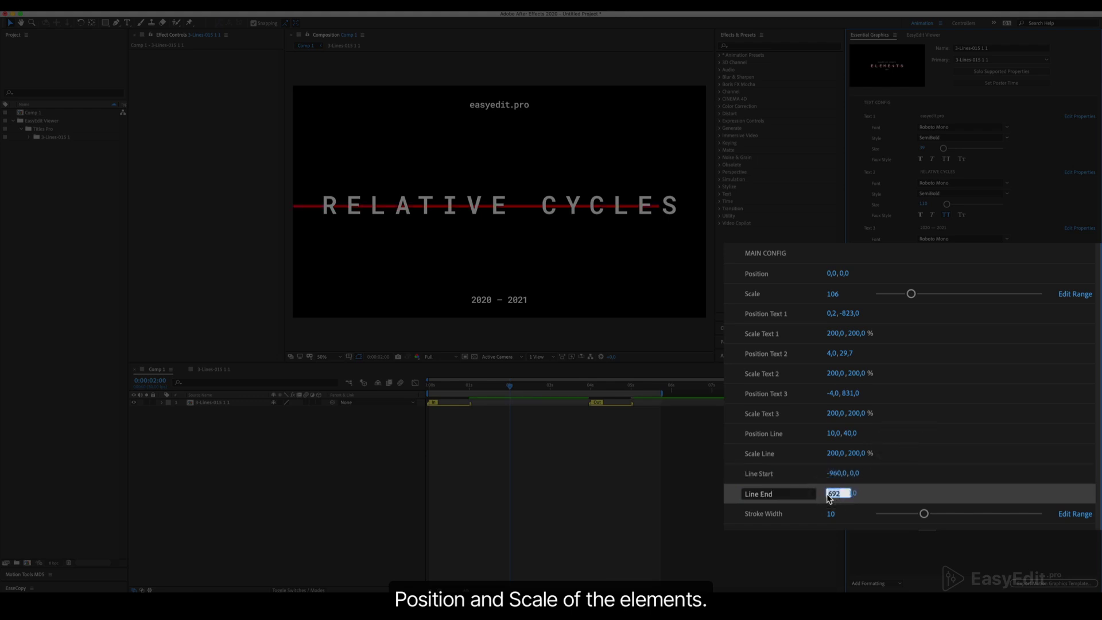
{"action": "type", "text": "960"}
{"action": "key", "text": "Return"}
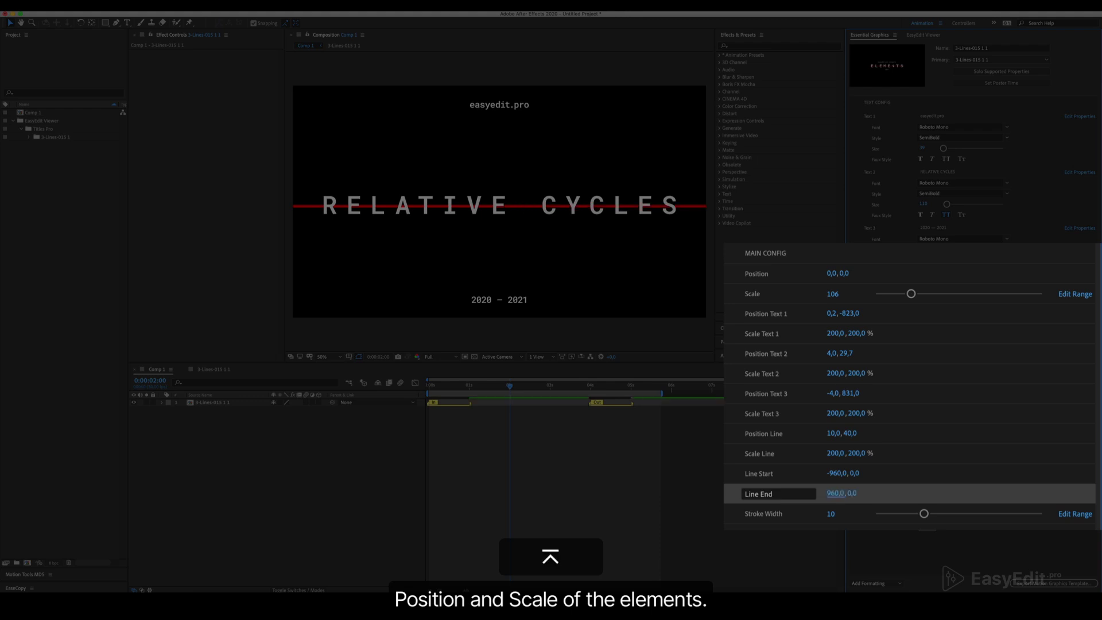
Scale Text 2 to 207% and set the line's stroke width to 11
{"action": "left_click", "coordinate": [738, 376]}
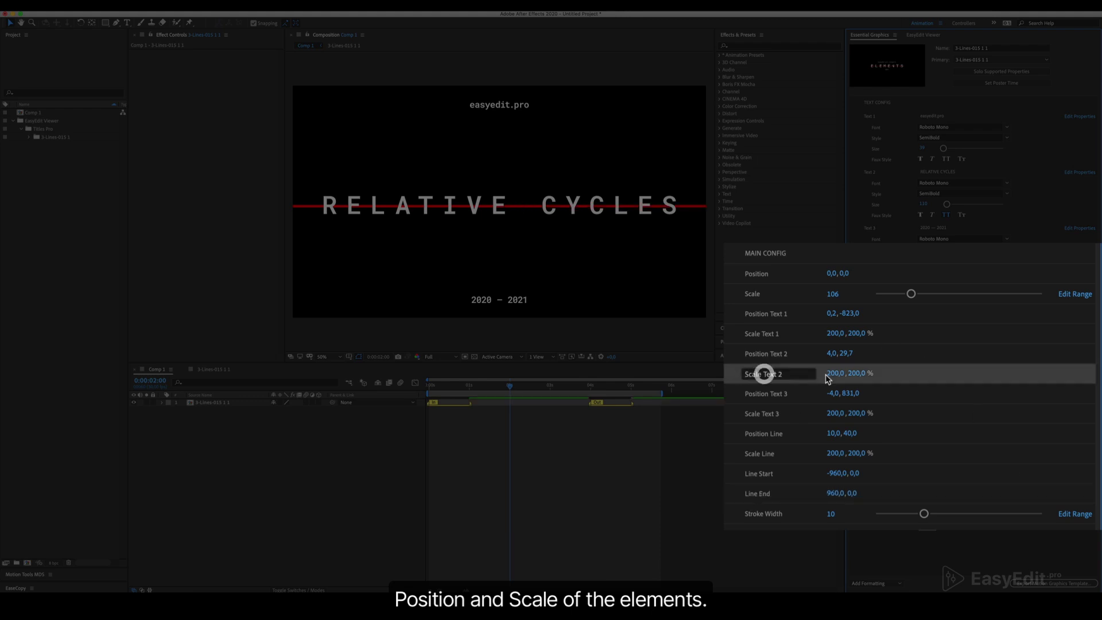
{"action": "left_click", "coordinate": [836, 374]}
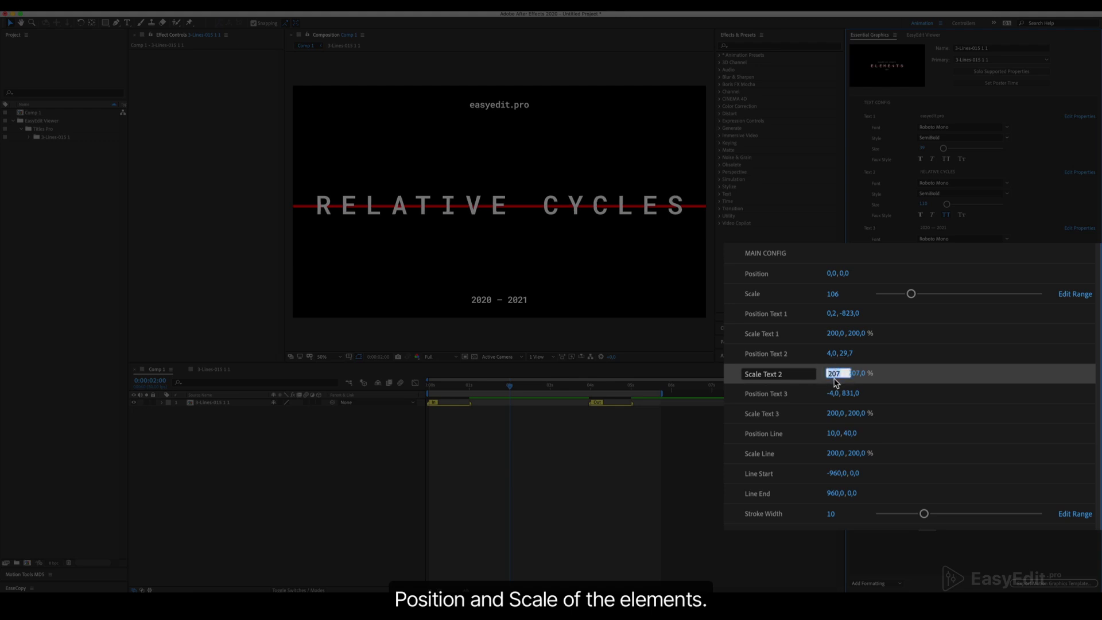
{"action": "left_click", "coordinate": [792, 480]}
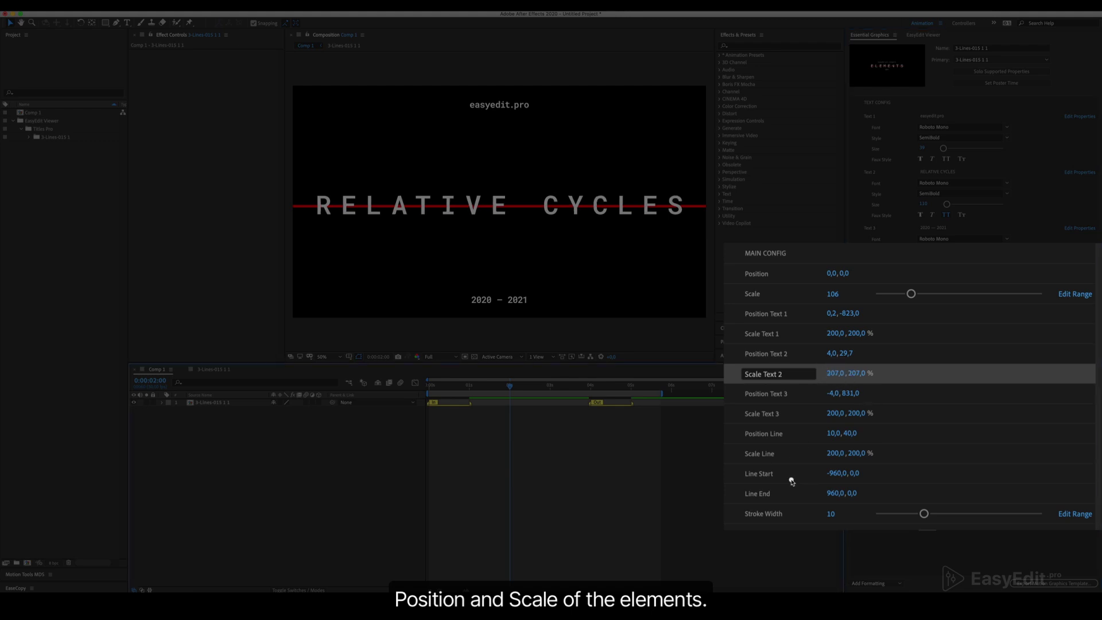
{"action": "left_click_drag", "start_coordinate": [924, 518], "coordinate": [898, 513]}
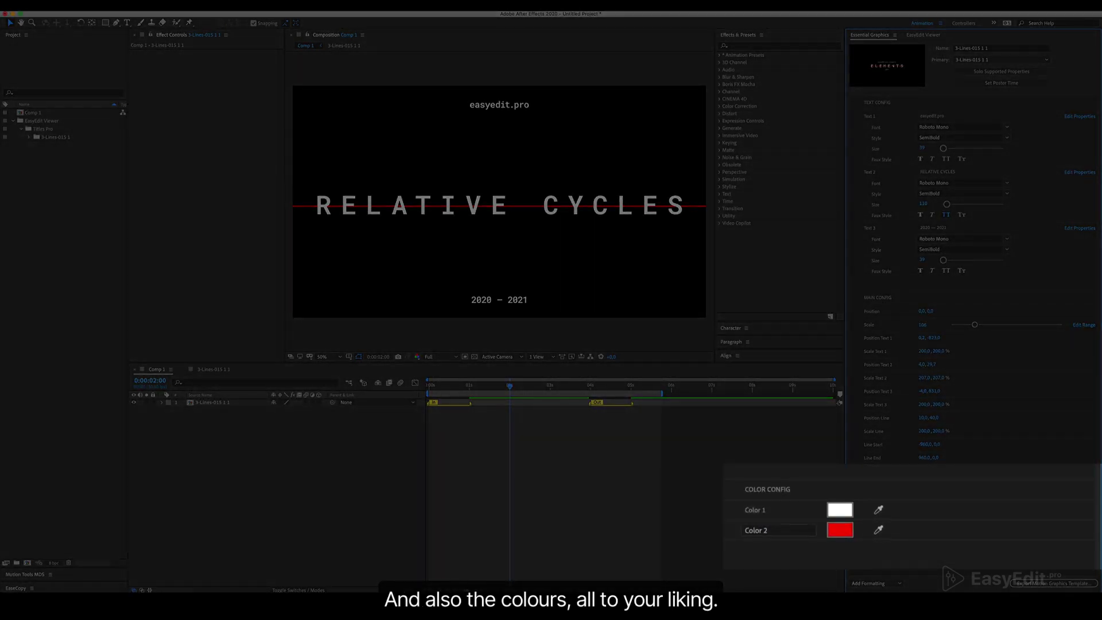
Change Color 2, the line color, to bright blue 00AEFF
{"action": "left_click", "coordinate": [840, 529]}
{"action": "left_click_drag", "start_coordinate": [756, 297], "coordinate": [757, 316]}
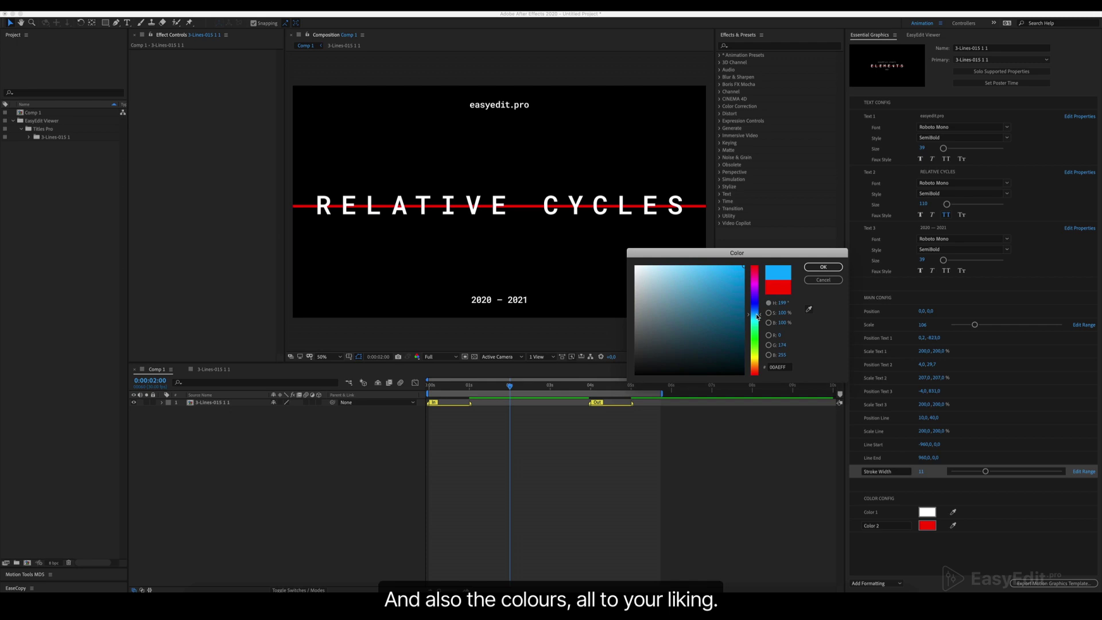
{"action": "left_click", "coordinate": [823, 266]}
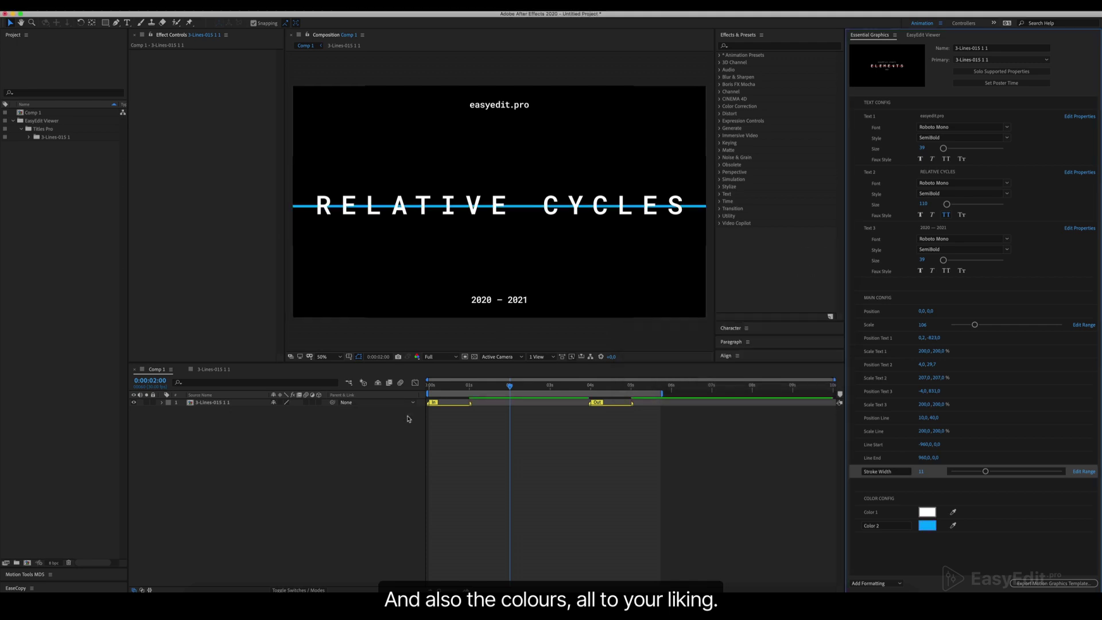
Change Color 1, the text color, to light grey E2E2E2
{"action": "left_click", "coordinate": [931, 513]}
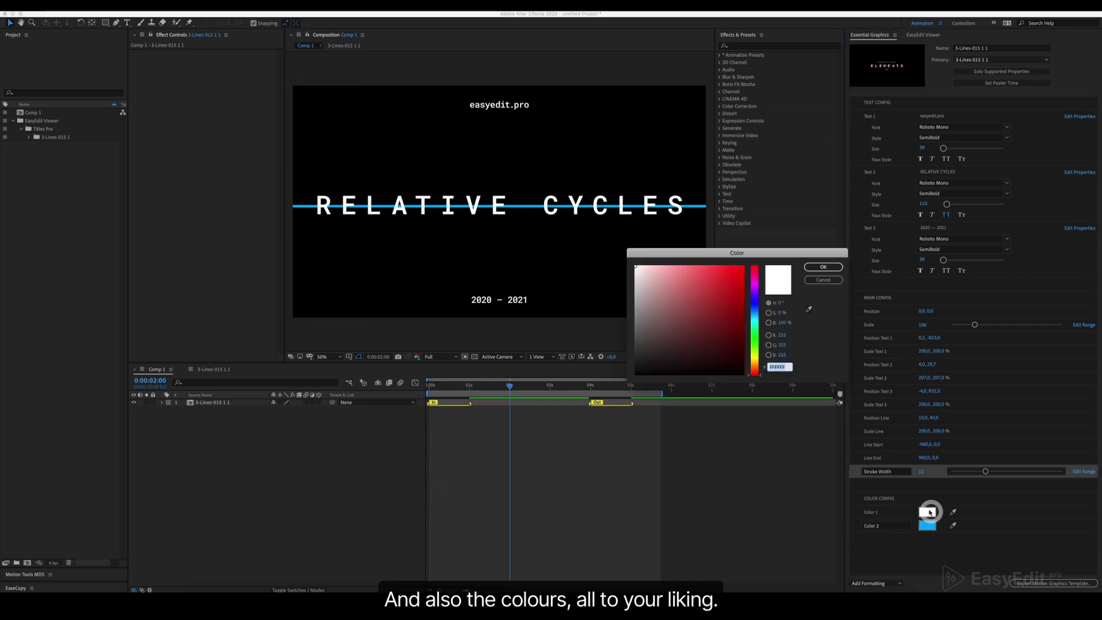
{"action": "left_click_drag", "start_coordinate": [755, 311], "coordinate": [755, 316]}
{"action": "left_click", "coordinate": [633, 277]}
{"action": "left_click", "coordinate": [822, 267]}
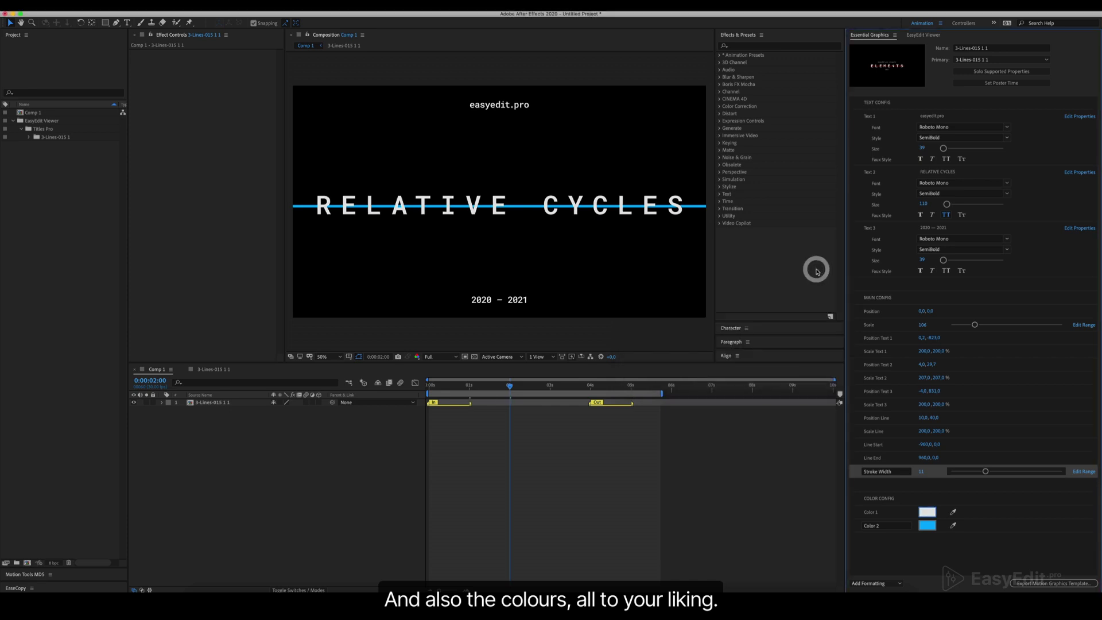
Try the darker grey 979797 as Color 1 for the title texts
{"action": "left_click", "coordinate": [934, 515]}
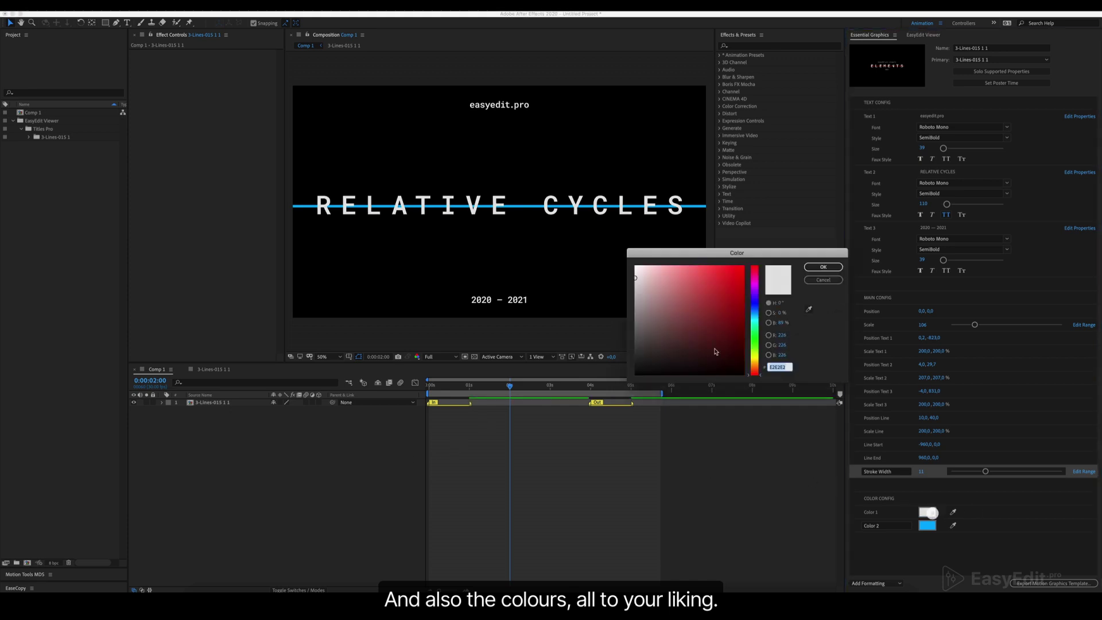
{"action": "left_click", "coordinate": [634, 300]}
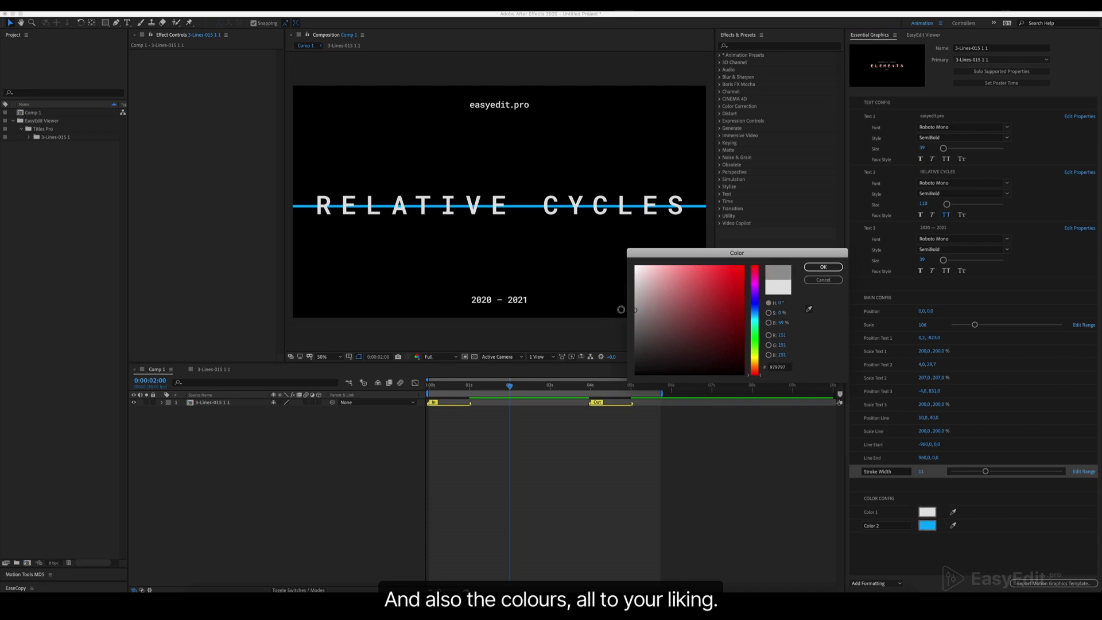
{"action": "left_click", "coordinate": [823, 267]}
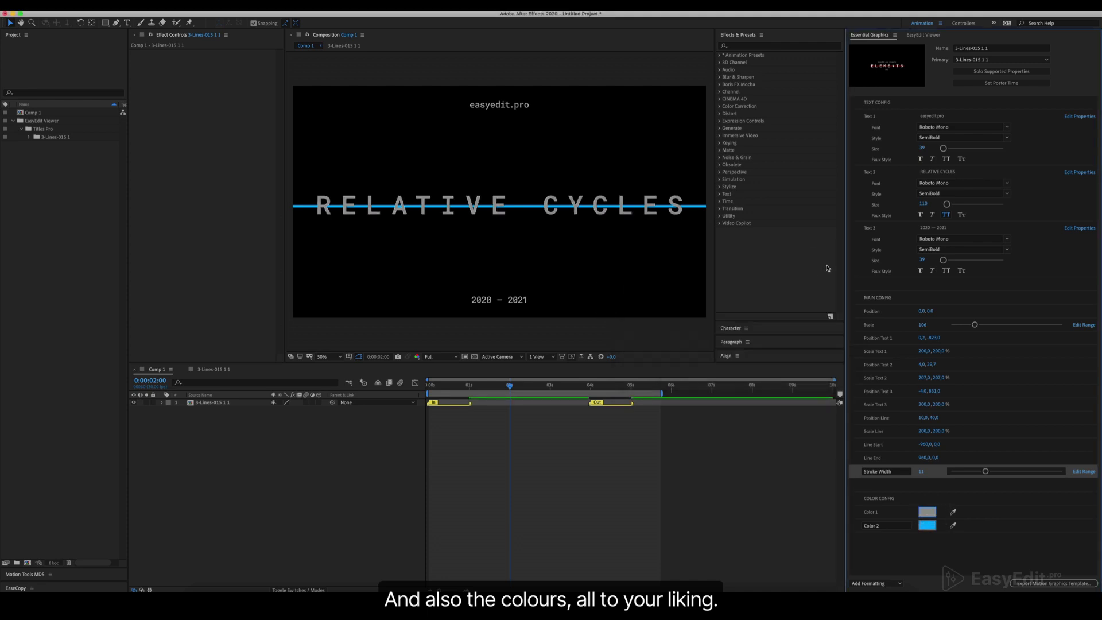
Return Color 1 to the light grey E2E2E2
{"action": "left_click_drag", "start_coordinate": [687, 287], "coordinate": [623, 277]}
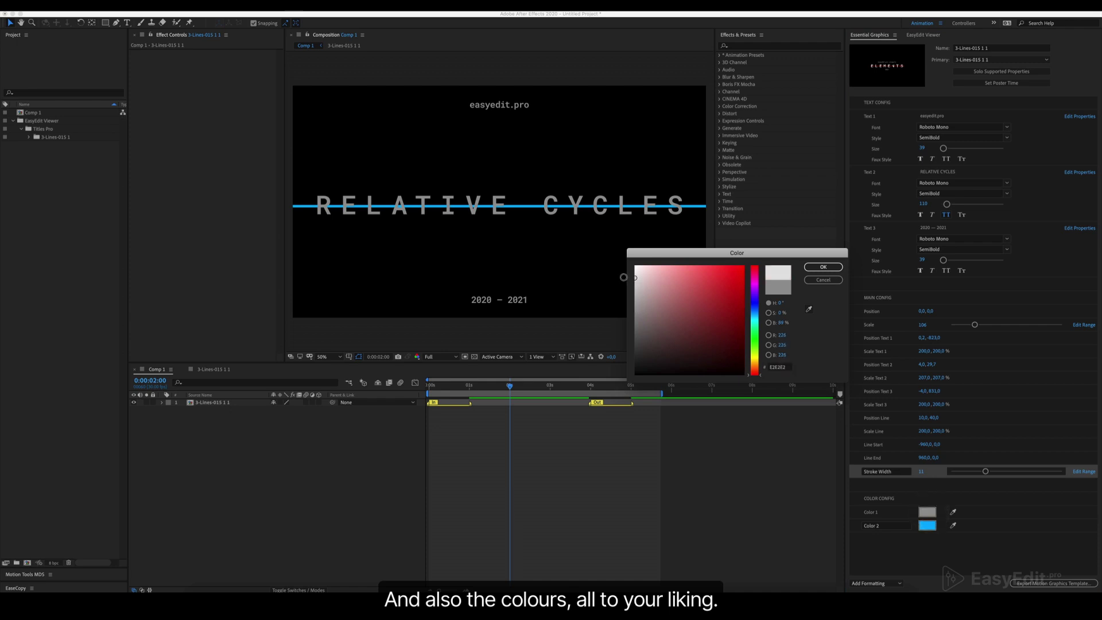
{"action": "left_click", "coordinate": [823, 267]}
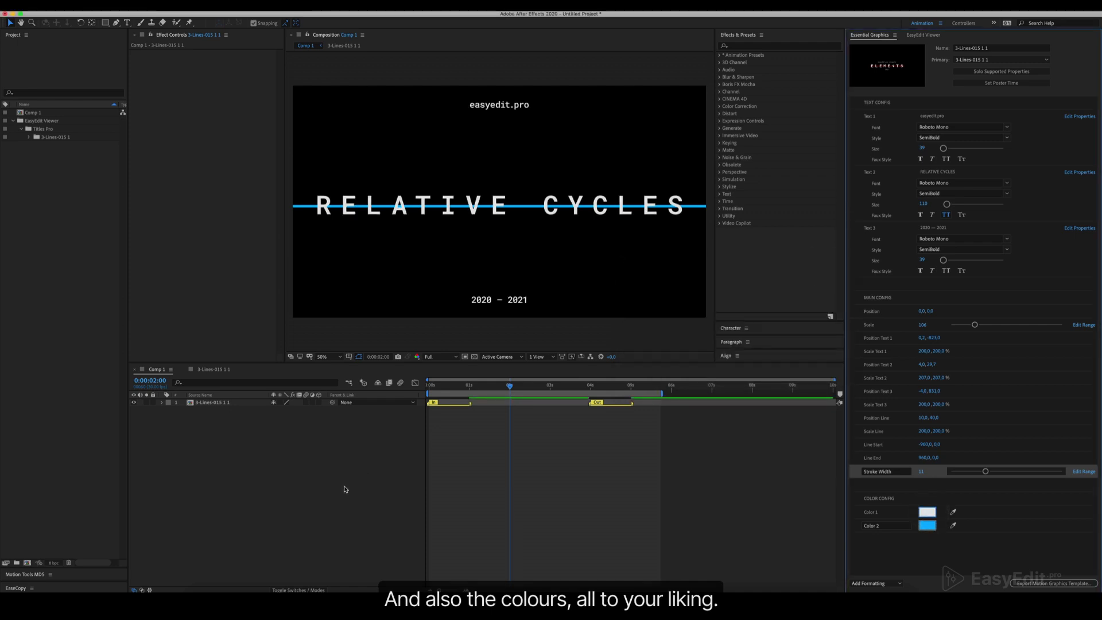
{"action": "left_click", "coordinate": [231, 531]}
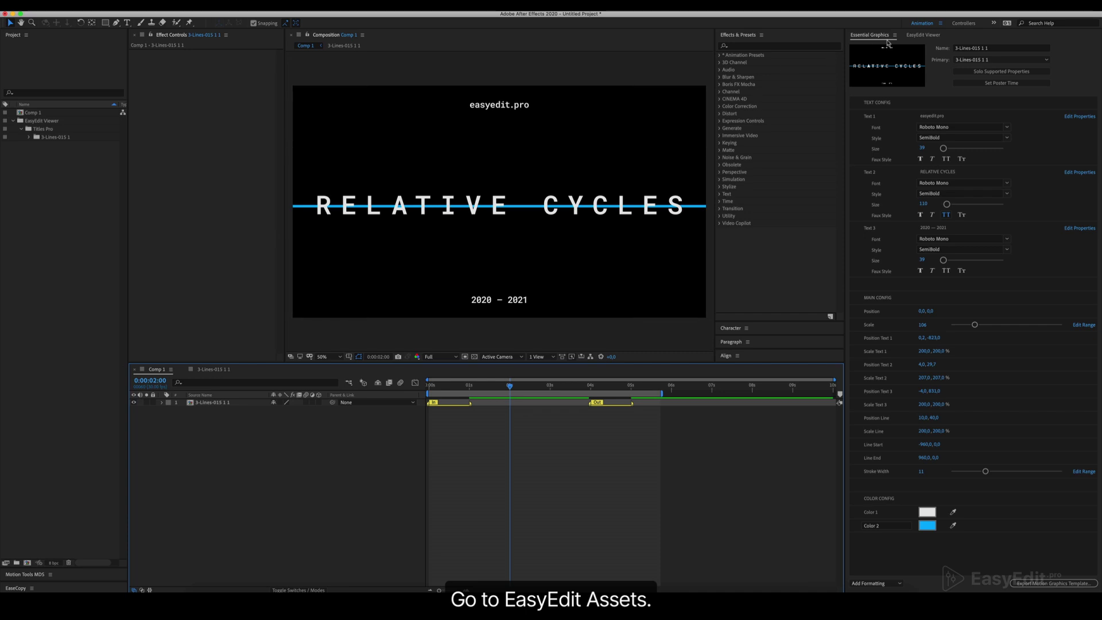
Open the free EasyEdit Assets browser and choose Images as the media type
{"action": "left_click", "coordinate": [923, 34]}
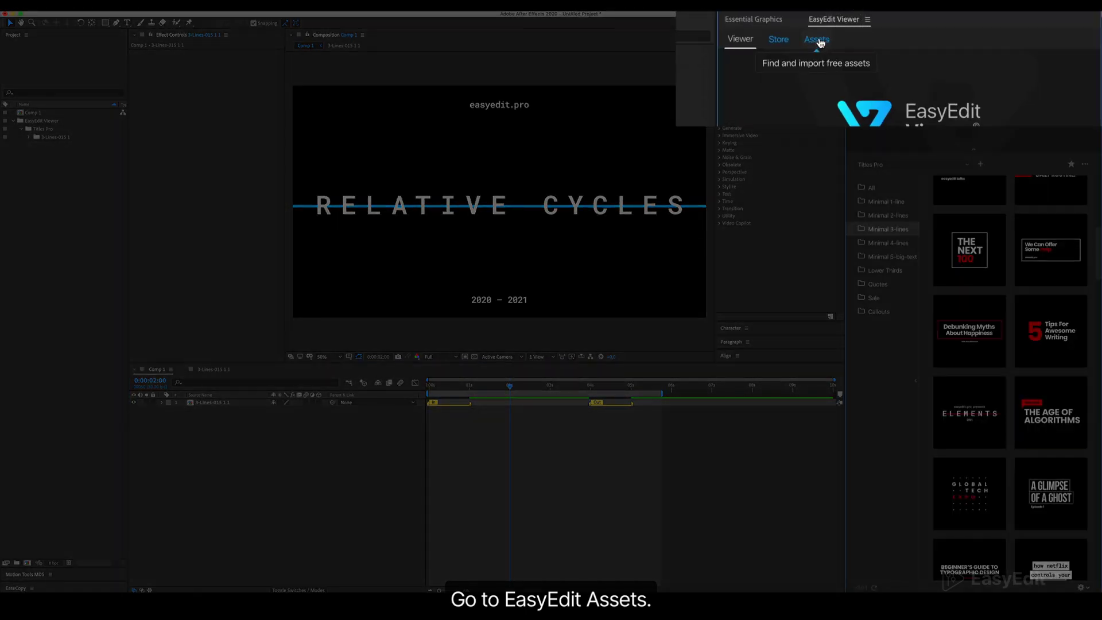
{"action": "left_click", "coordinate": [912, 48]}
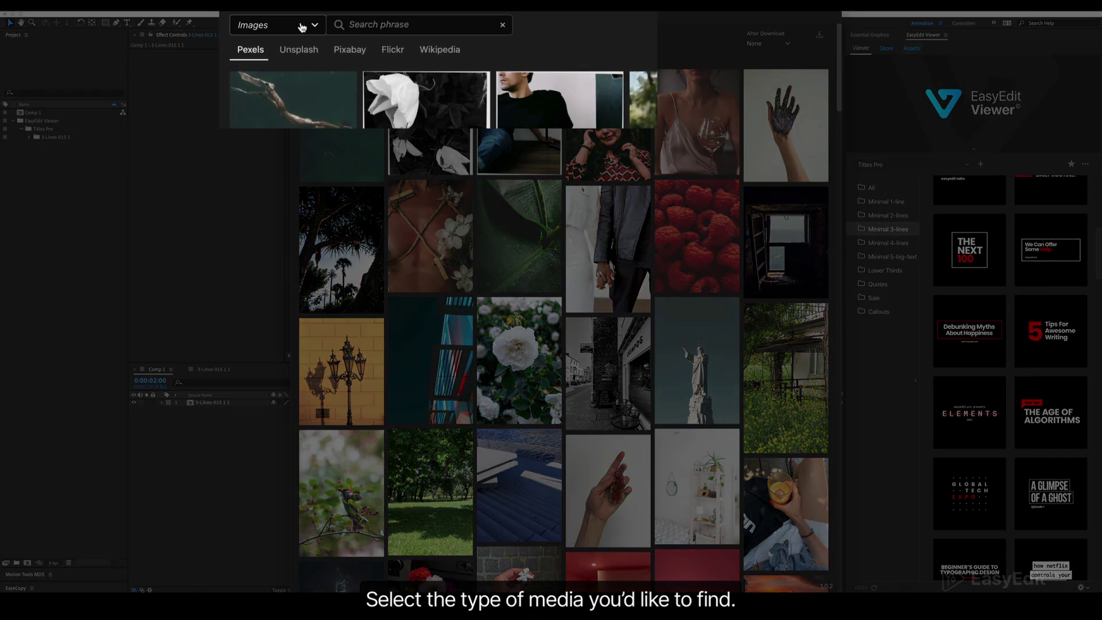
{"action": "left_click", "coordinate": [301, 27]}
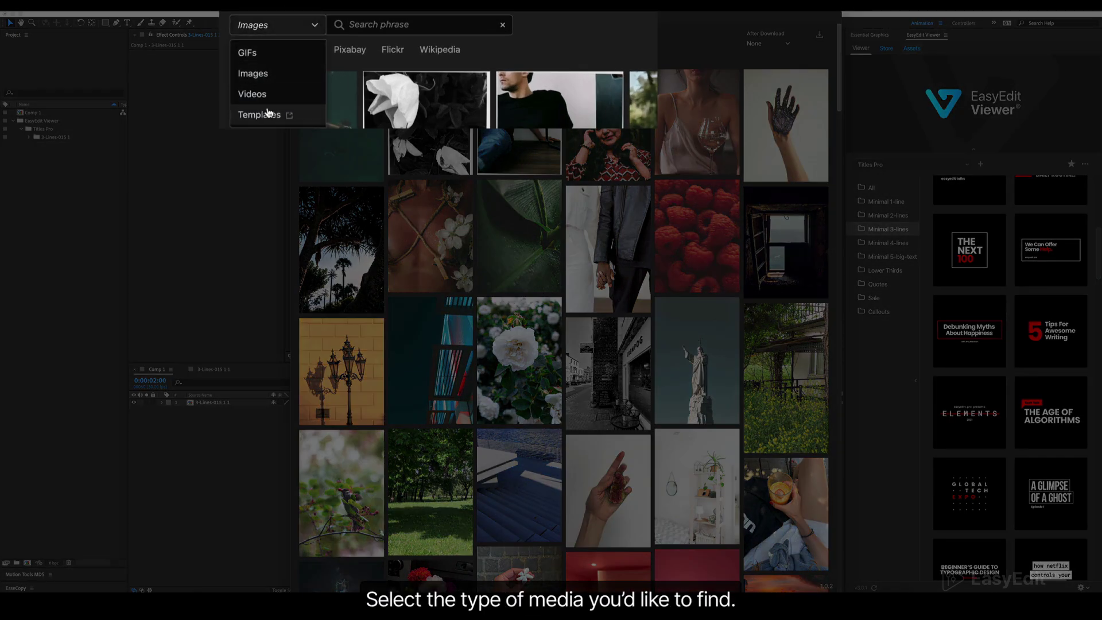
{"action": "left_click", "coordinate": [280, 73]}
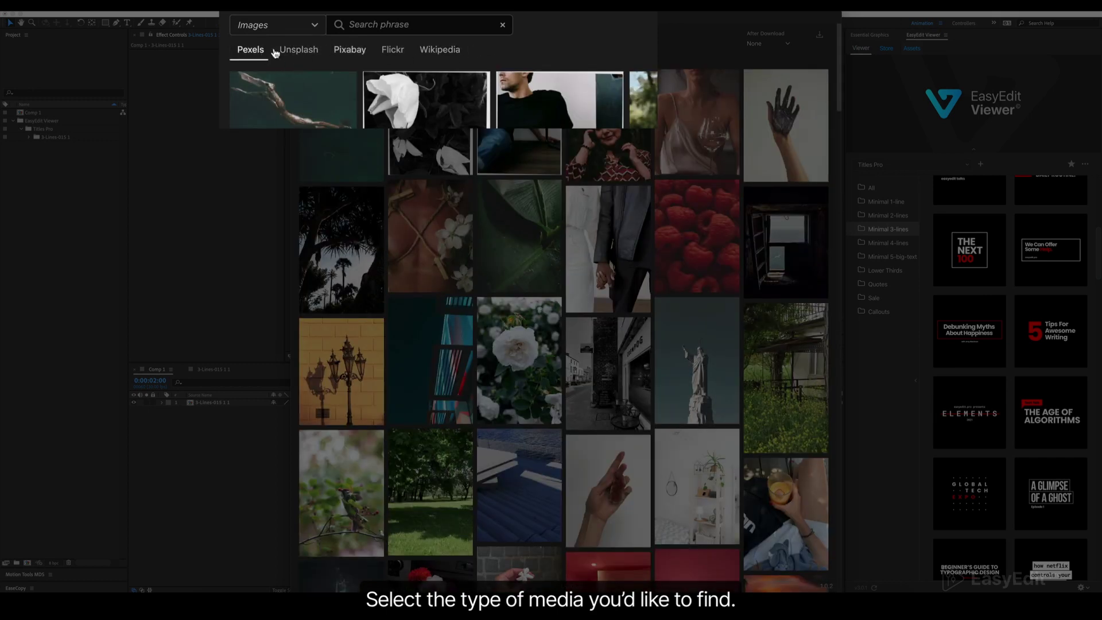
Search the Pexels images for "background"
{"action": "left_click", "coordinate": [366, 28]}
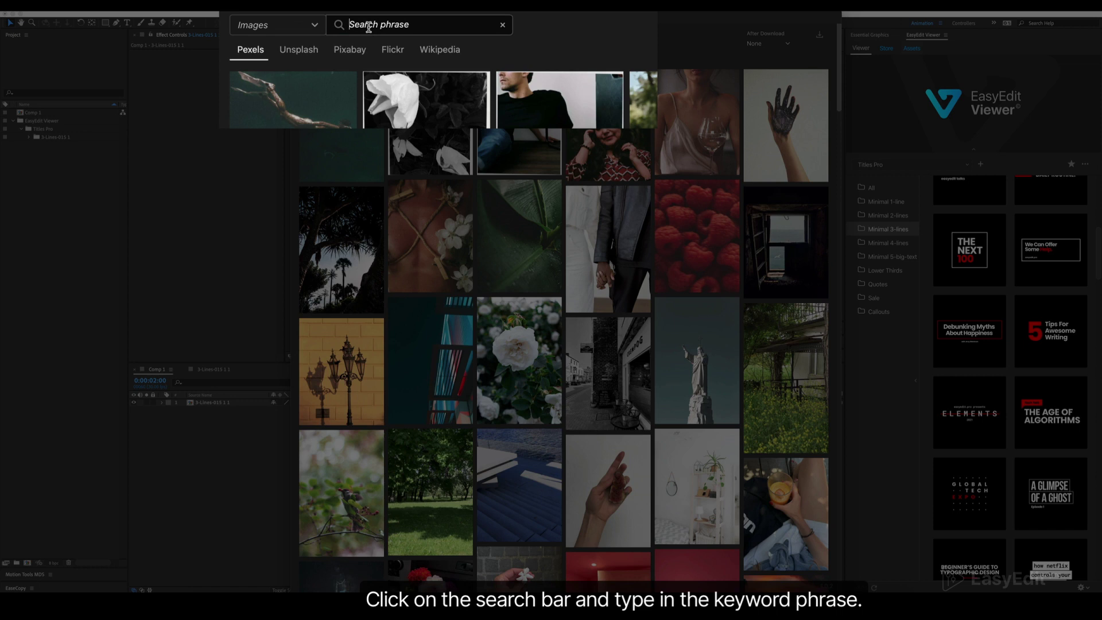
{"action": "type", "text": "backgr"}
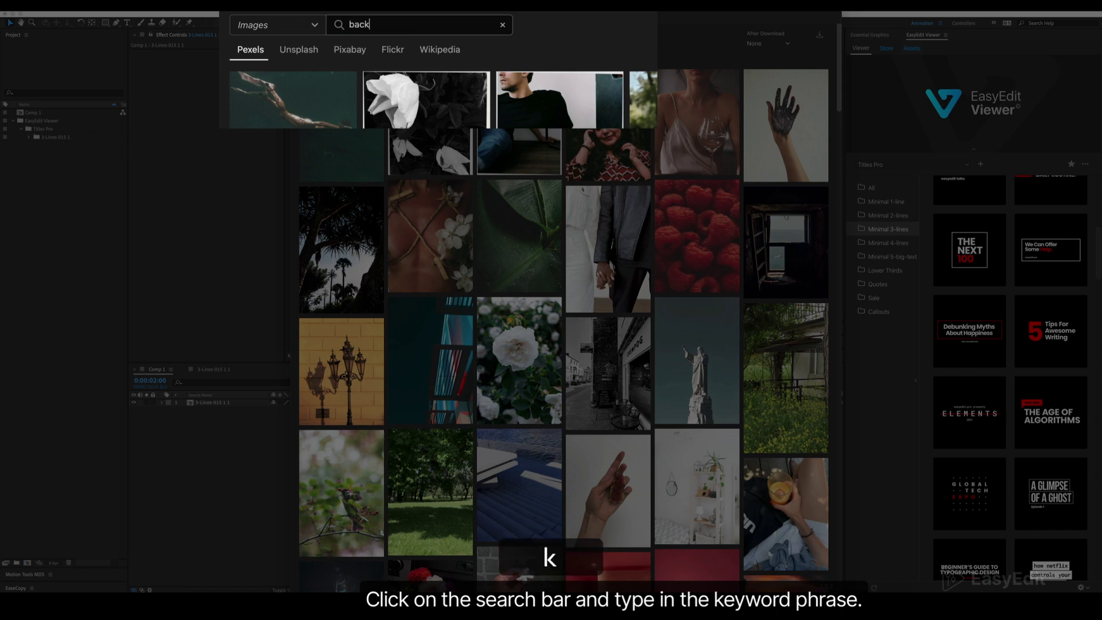
{"action": "type", "text": "ound"}
{"action": "key", "text": "Return"}
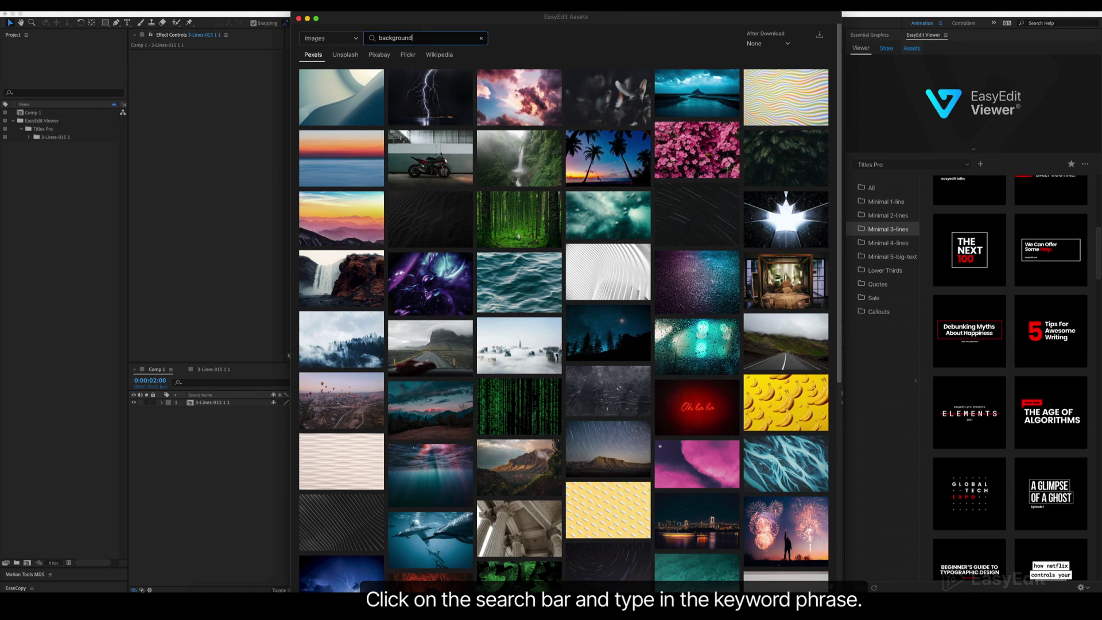
Set the assets download path to the Backgrounds folder inside Downloads
{"action": "left_click", "coordinate": [819, 35]}
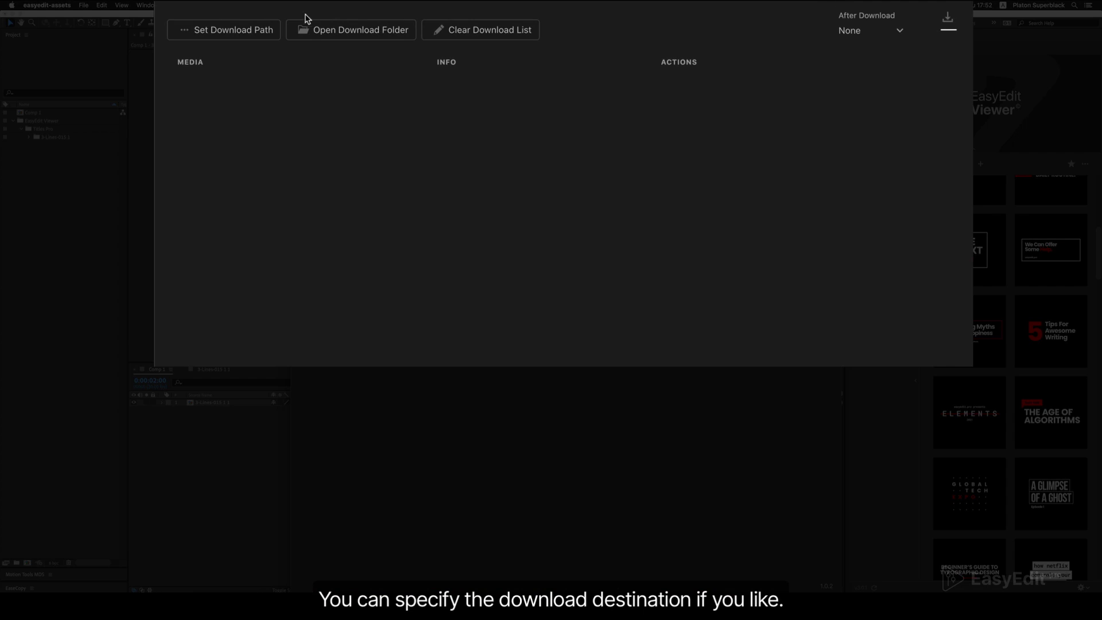
{"action": "left_click", "coordinate": [248, 34]}
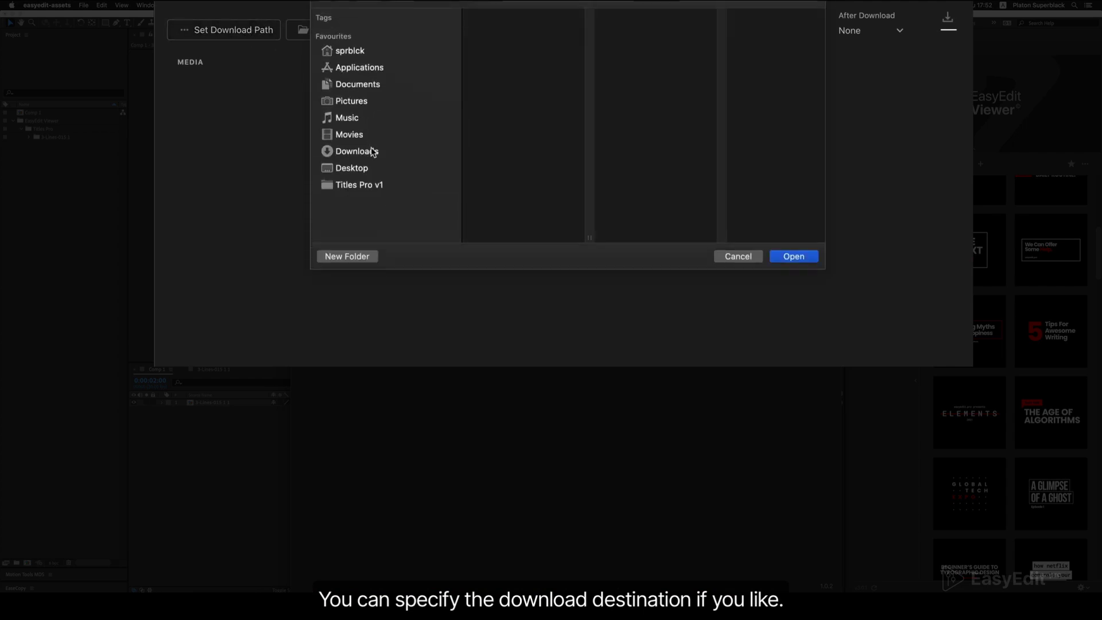
{"action": "left_click", "coordinate": [372, 152]}
{"action": "left_click", "coordinate": [499, 17]}
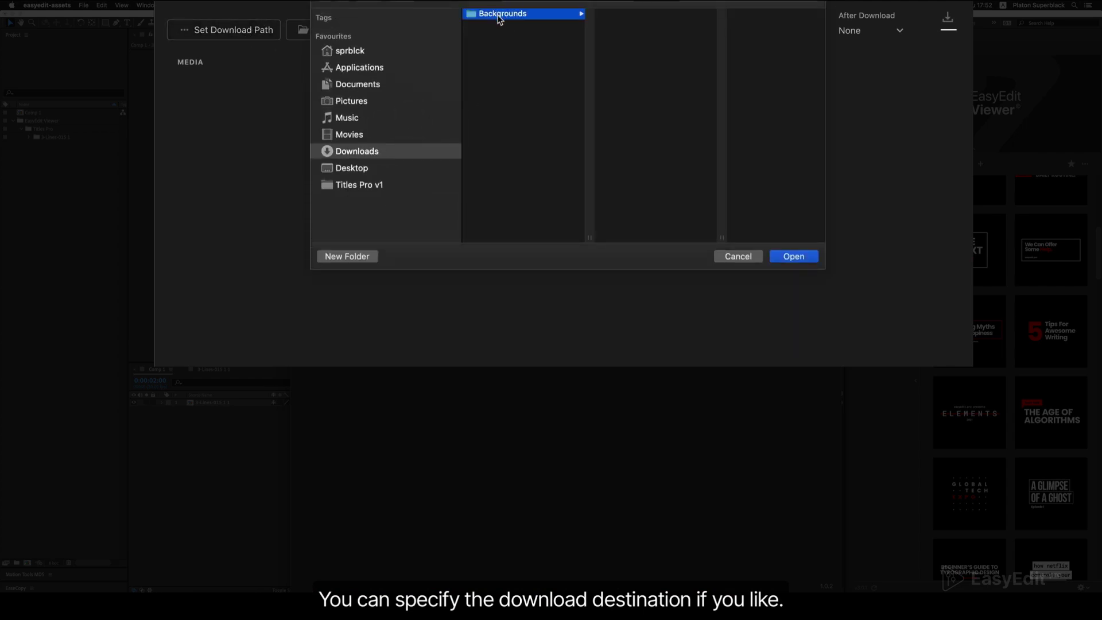
{"action": "left_click", "coordinate": [806, 259]}
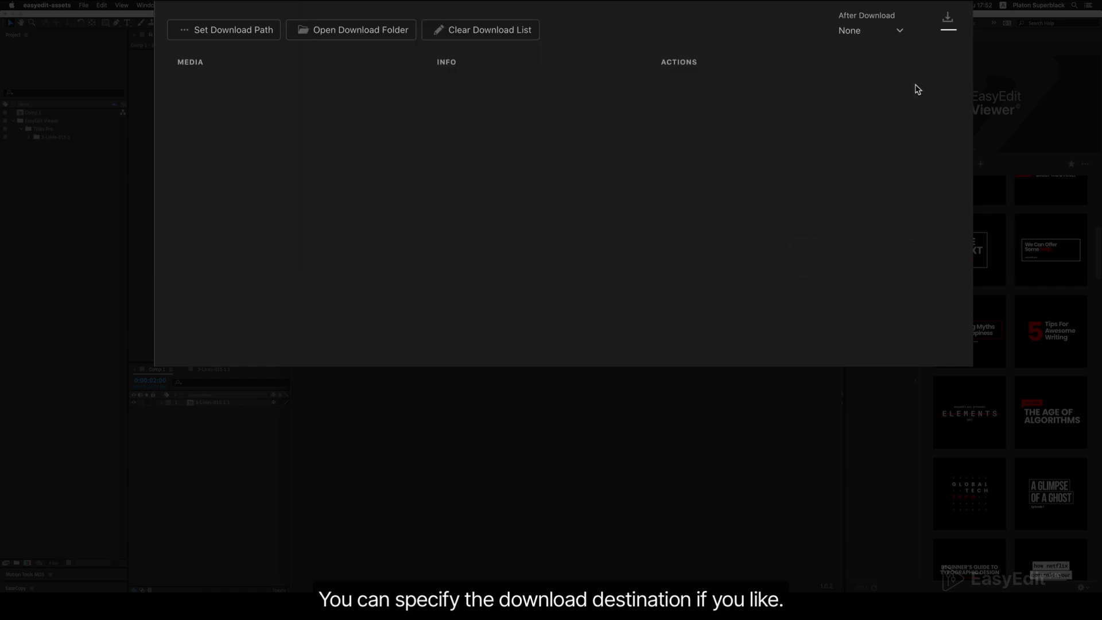
{"action": "left_click", "coordinate": [895, 31]}
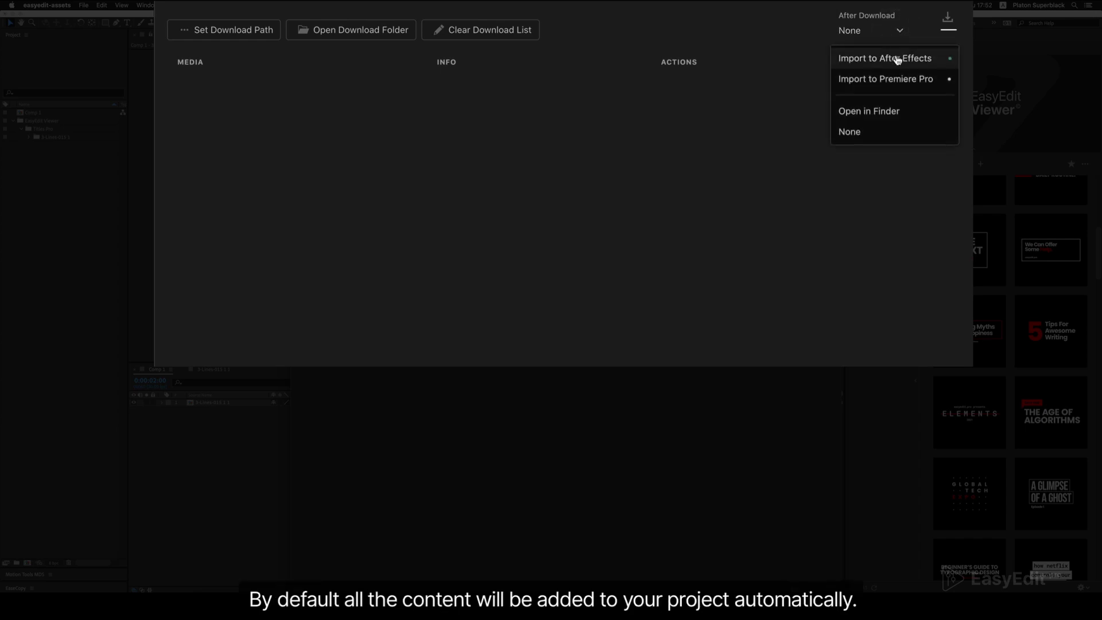
{"action": "left_click", "coordinate": [897, 31]}
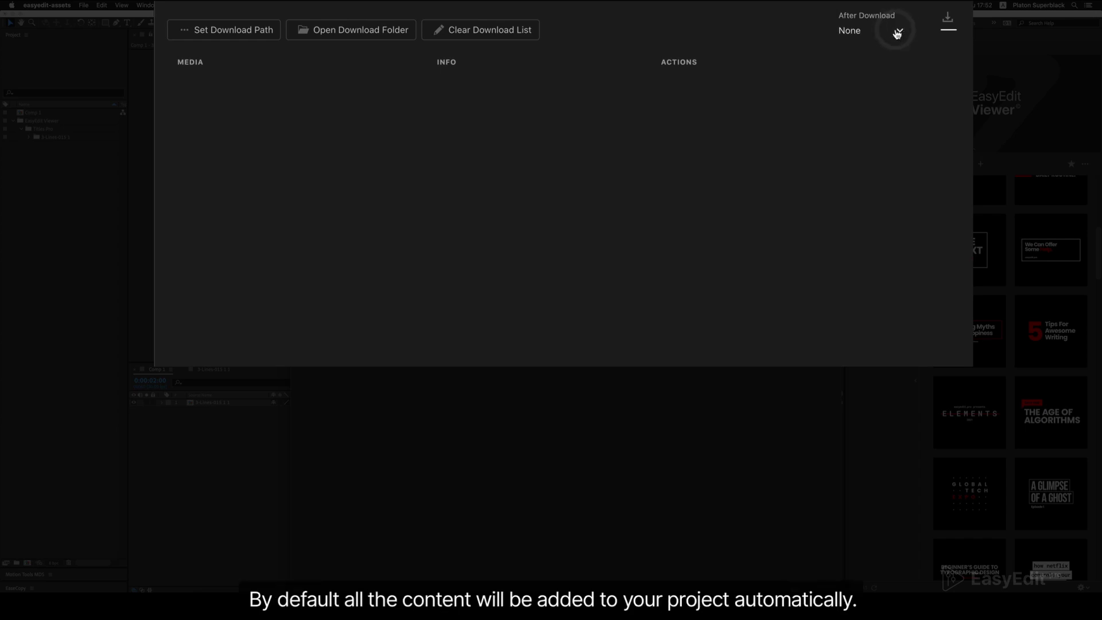
Return to the background search results and import the dark image with diagonal stripes
{"action": "left_click", "coordinate": [948, 23]}
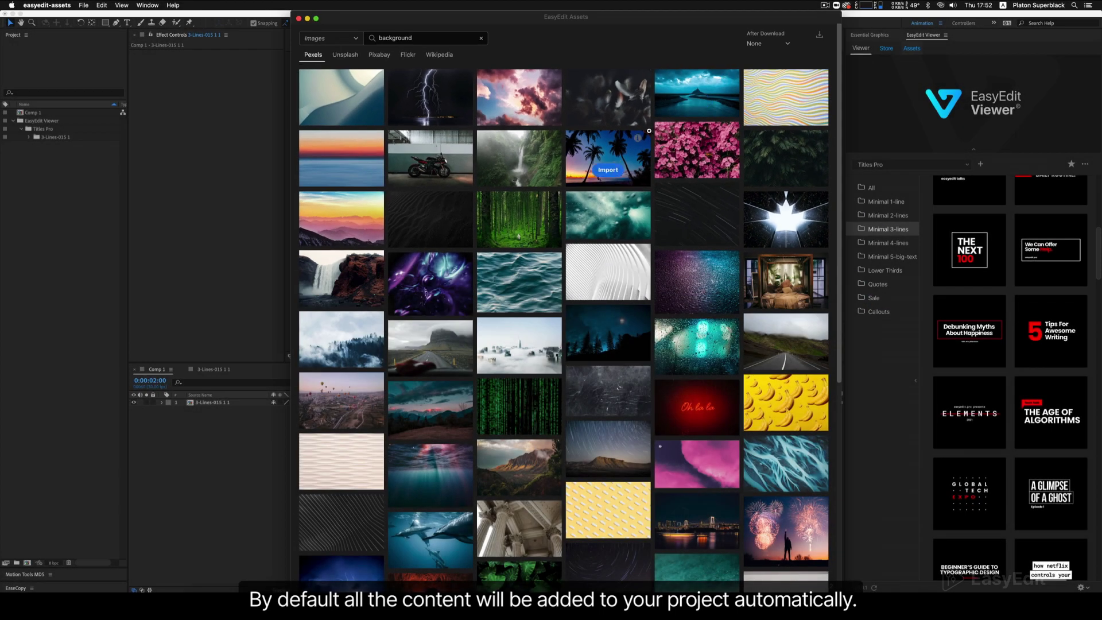
{"action": "scroll", "coordinate": [649, 131], "scroll_direction": "down", "scroll_amount": 6}
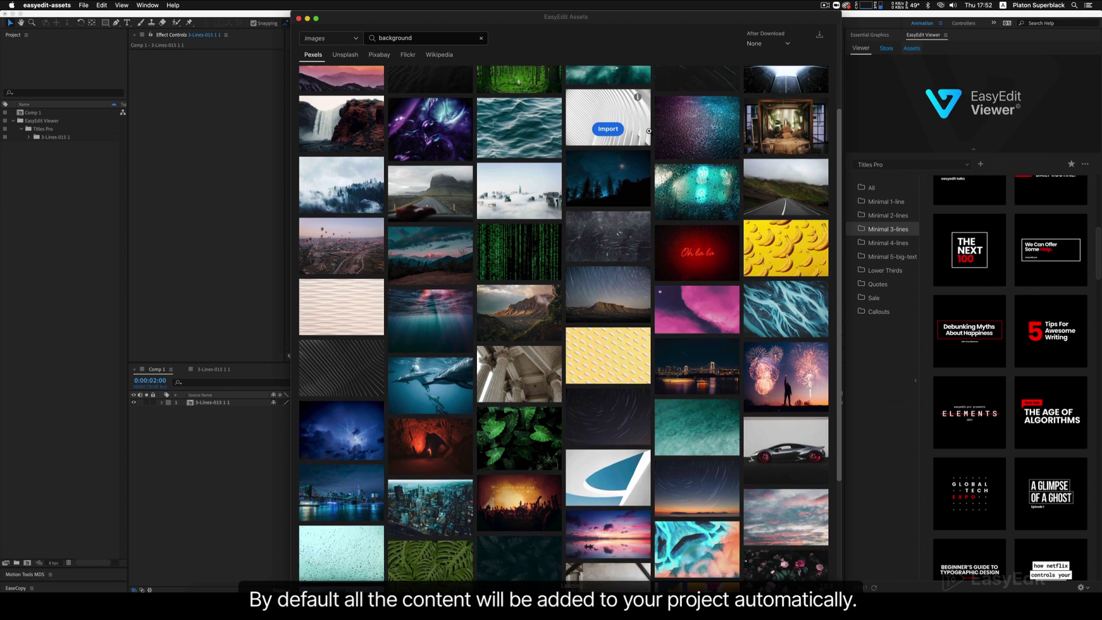
{"action": "left_click", "coordinate": [349, 357]}
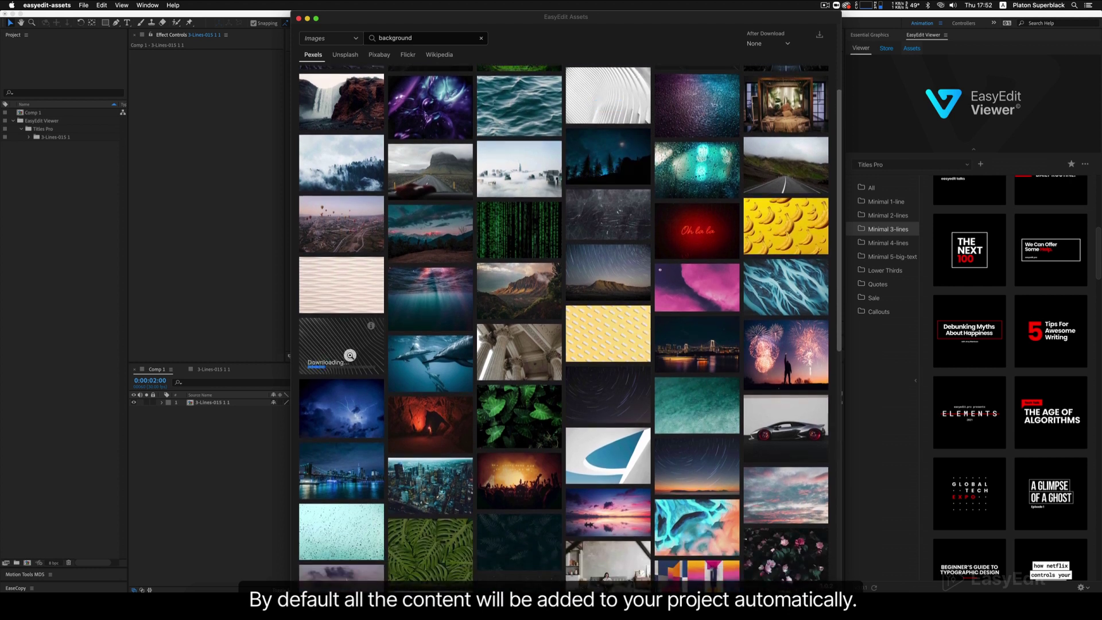
Browse further through the Pexels background results and import more dark textured images
{"action": "scroll", "coordinate": [613, 275], "scroll_direction": "down", "scroll_amount": 4}
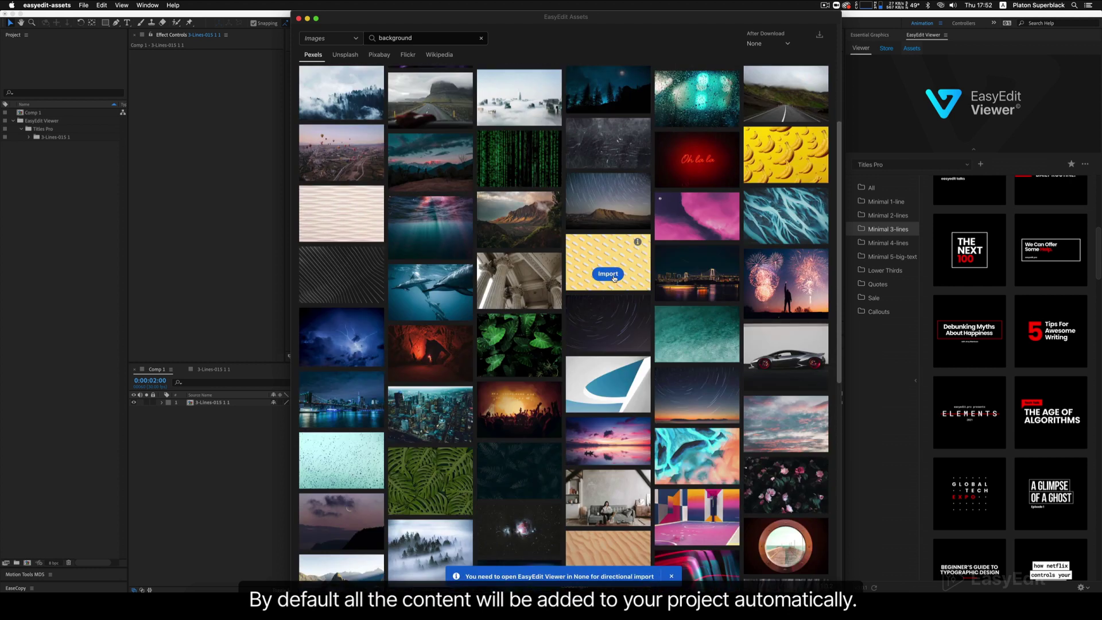
{"action": "scroll", "coordinate": [613, 275], "scroll_direction": "down", "scroll_amount": 14}
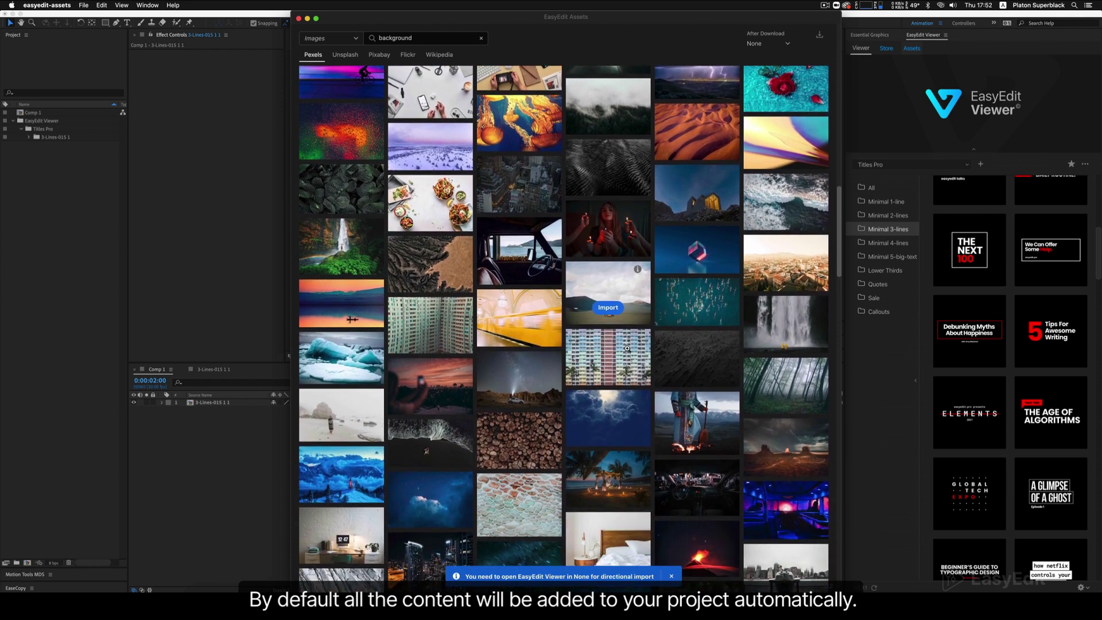
{"action": "scroll", "coordinate": [627, 348], "scroll_direction": "down", "scroll_amount": 2}
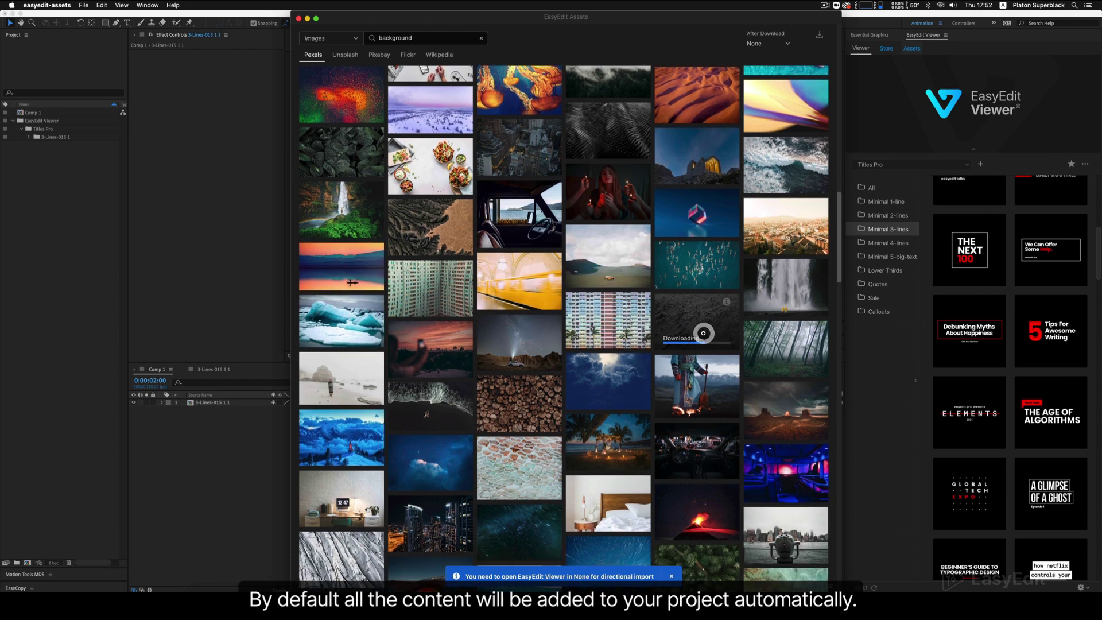
{"action": "scroll", "coordinate": [605, 353], "scroll_direction": "down", "scroll_amount": 10}
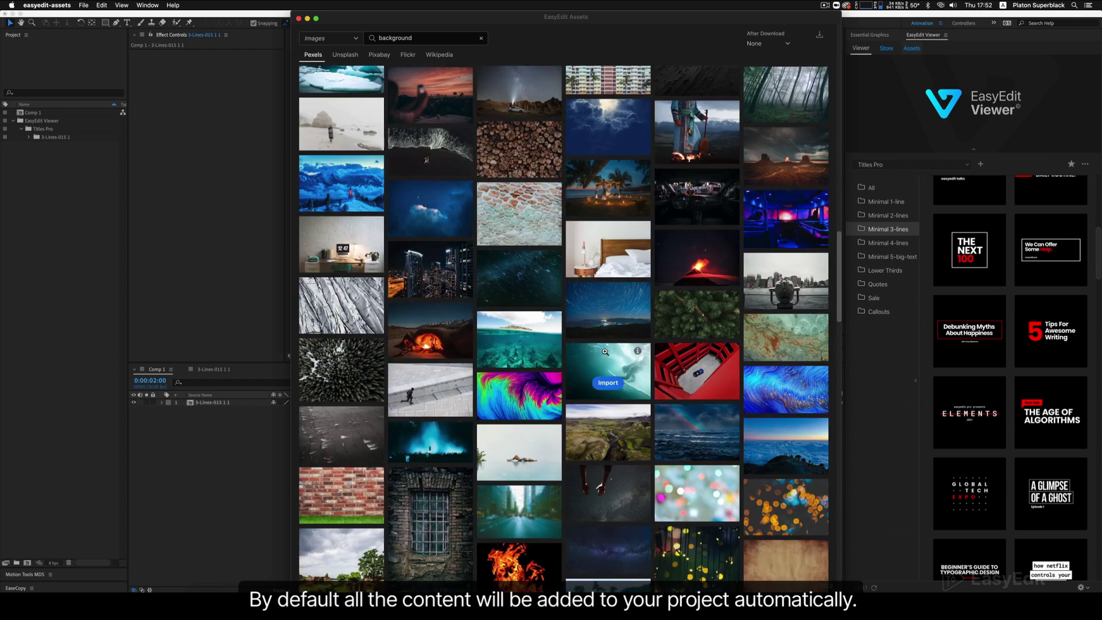
{"action": "scroll", "coordinate": [605, 351], "scroll_direction": "down", "scroll_amount": 8}
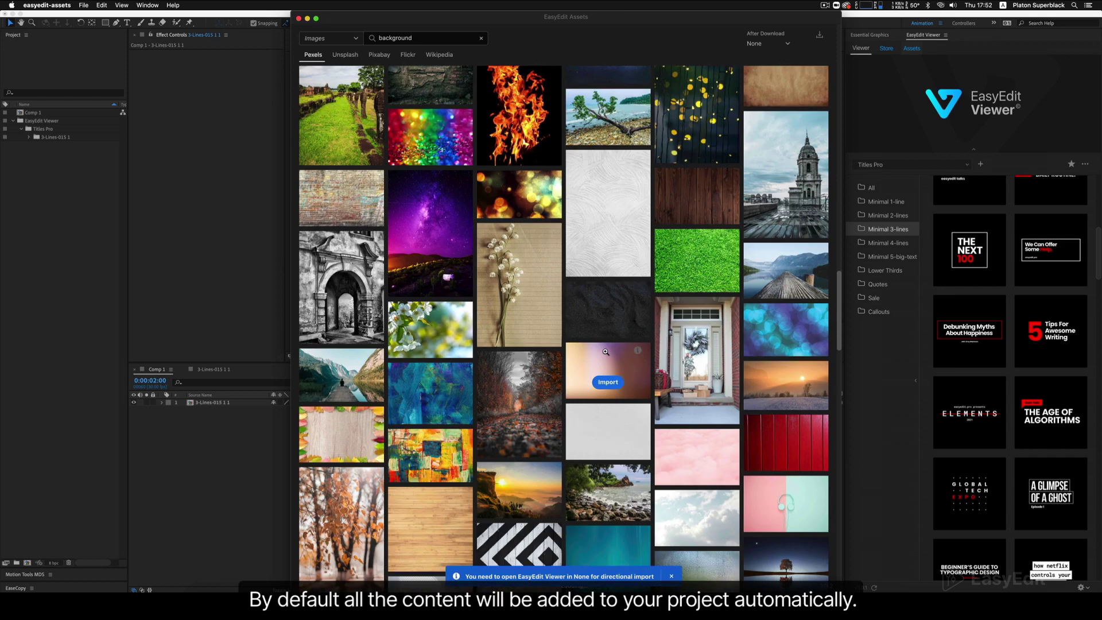
{"action": "scroll", "coordinate": [613, 326], "scroll_direction": "down", "scroll_amount": 7}
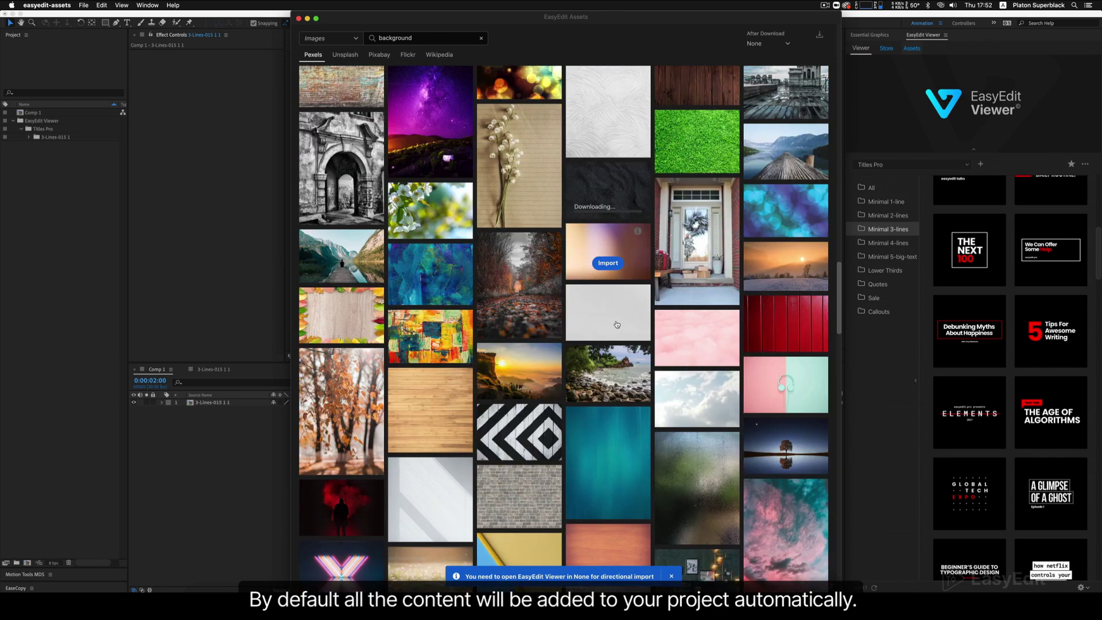
{"action": "scroll", "coordinate": [616, 324], "scroll_direction": "down", "scroll_amount": 7}
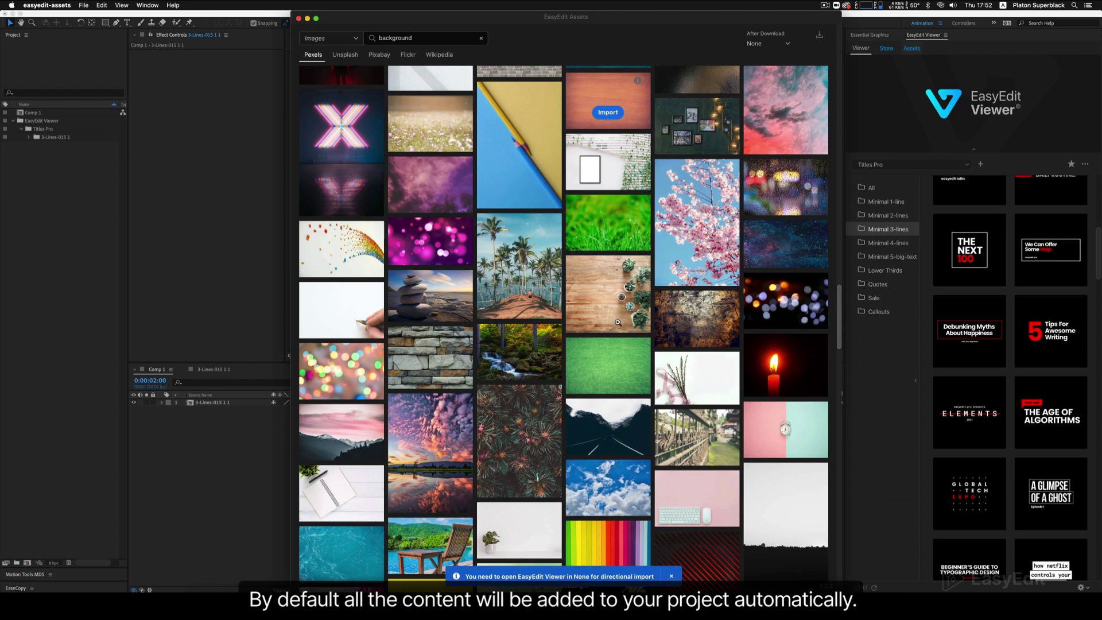
Switch to Finder, open the Backgrounds folder inside Downloads and preview the downloaded images one by one
{"action": "left_click", "coordinate": [199, 589]}
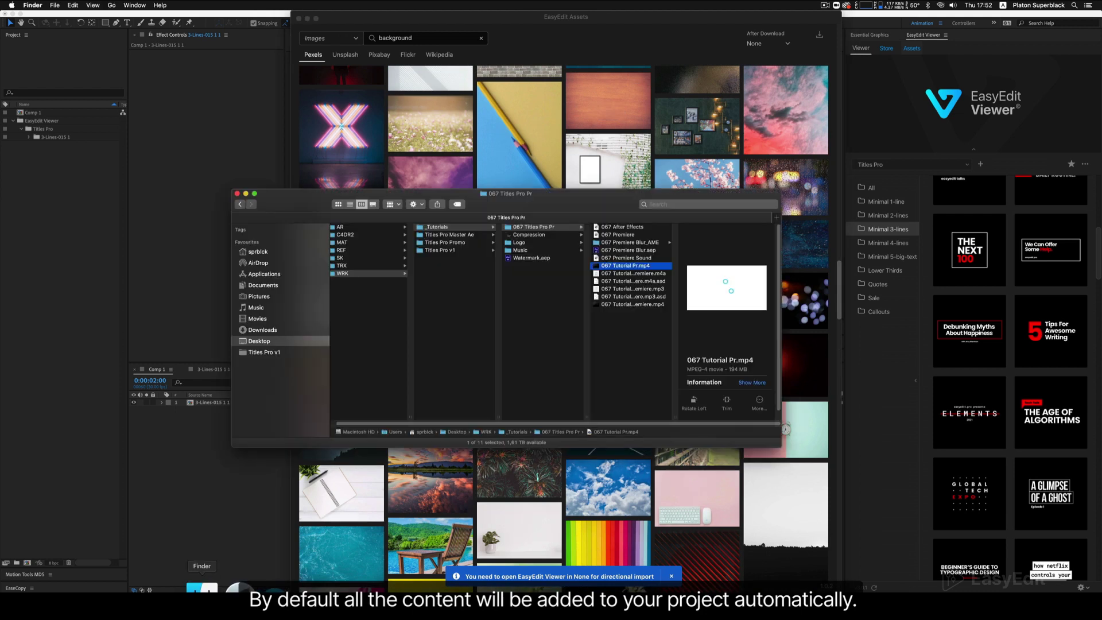
{"action": "left_click", "coordinate": [269, 330]}
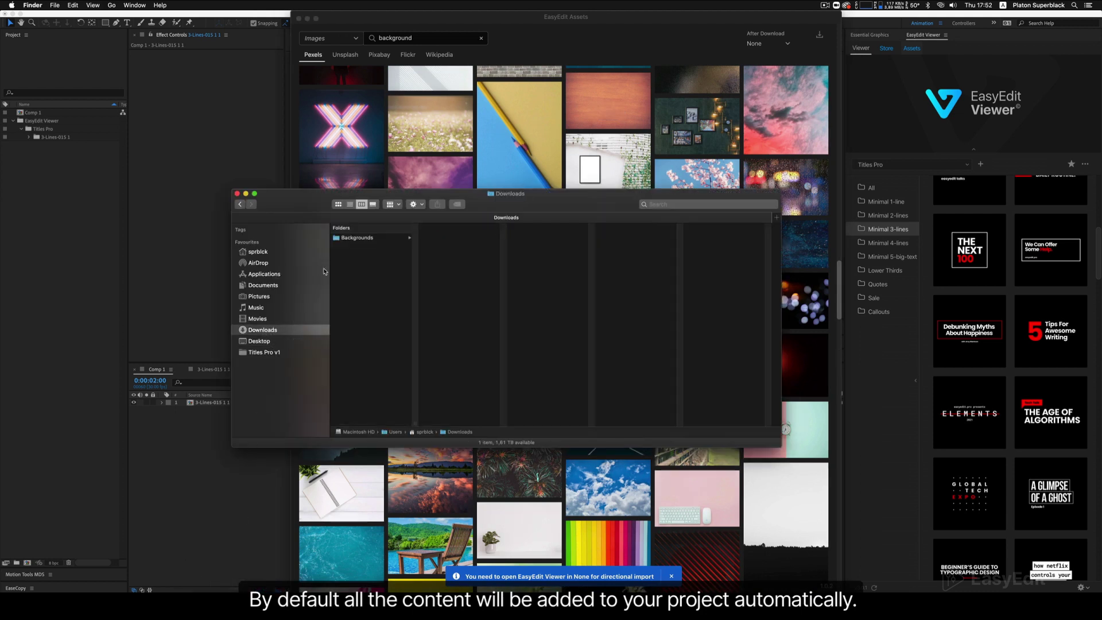
{"action": "left_click", "coordinate": [345, 238]}
{"action": "left_click", "coordinate": [447, 238]}
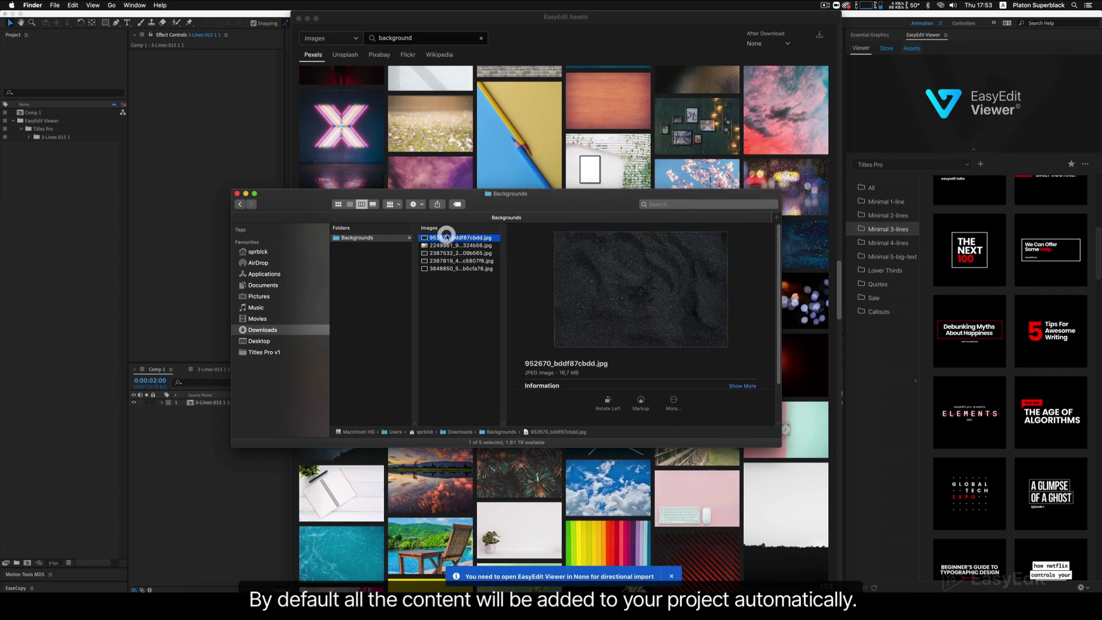
{"action": "key", "text": "Down"}
{"action": "key", "text": "Down"}
{"action": "key", "text": "Down"}
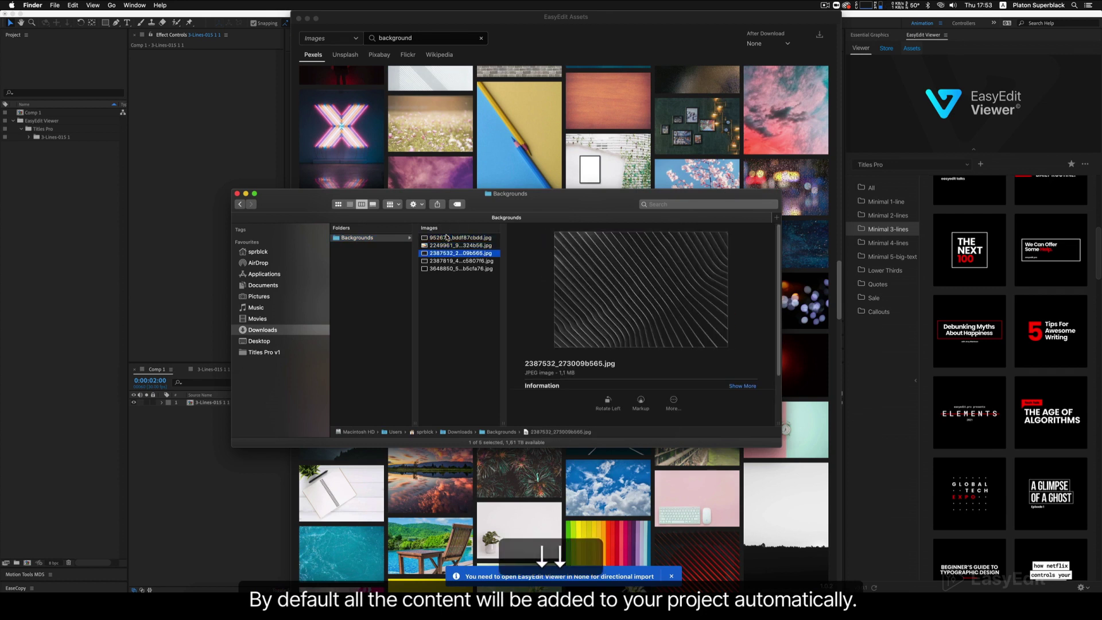
{"action": "key", "text": "Down"}
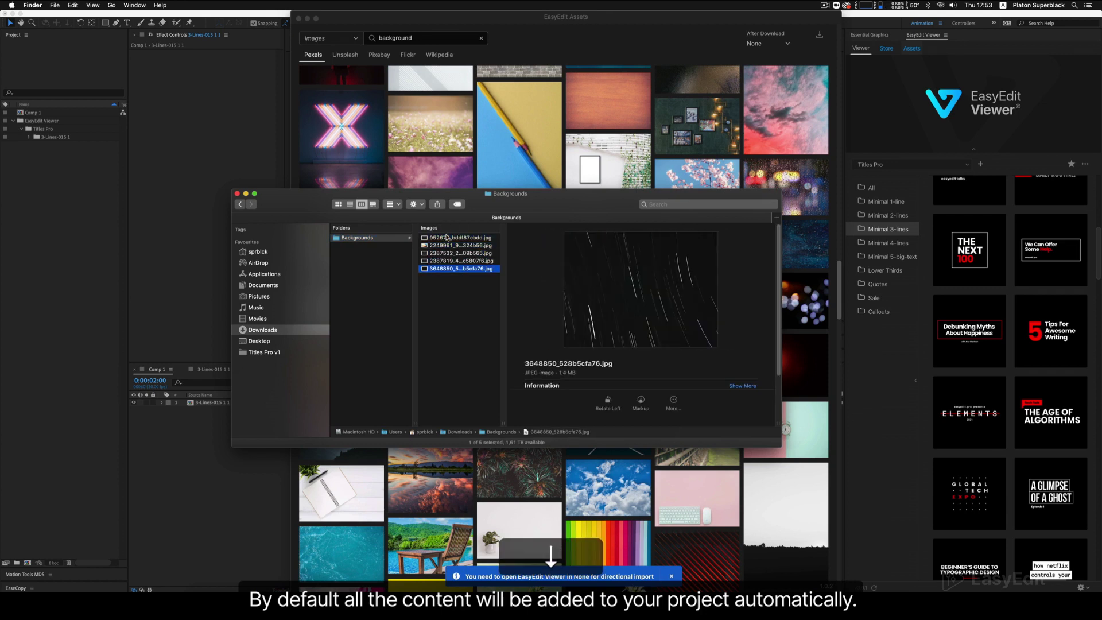
Add the star-trails image 3648850_528b5cfa76.jpg to the After Effects project and place it beneath the title layer in Comp 1
{"action": "left_click", "coordinate": [448, 291]}
{"action": "left_click_drag", "start_coordinate": [443, 270], "coordinate": [49, 272]}
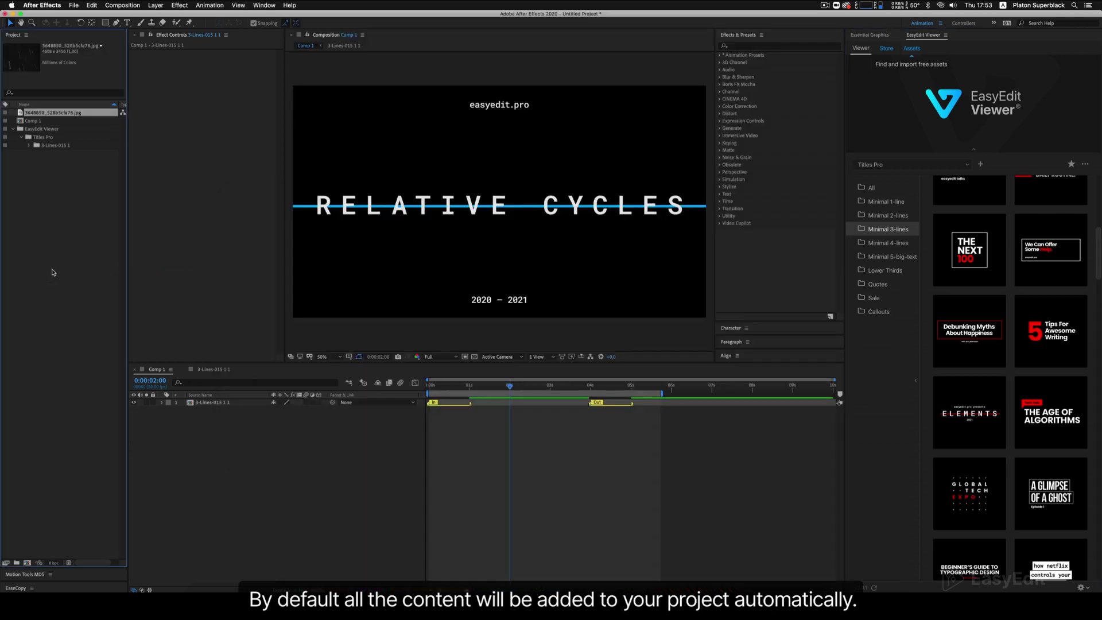
{"action": "left_click", "coordinate": [50, 257]}
{"action": "left_click", "coordinate": [49, 115]}
{"action": "left_click_drag", "start_coordinate": [202, 397], "coordinate": [221, 440]}
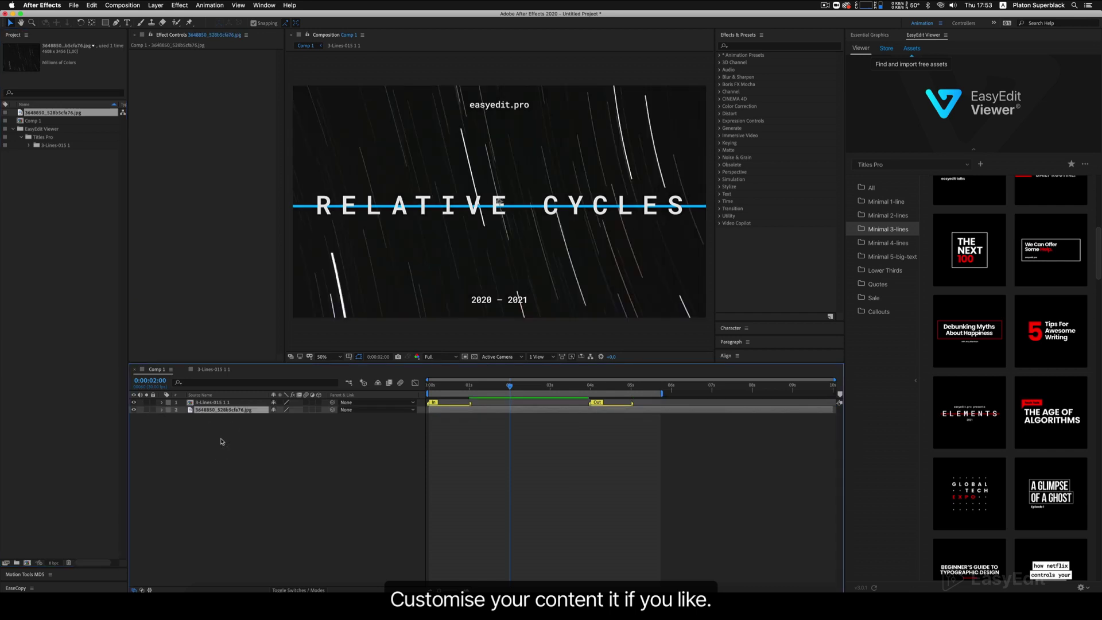
{"action": "left_click", "coordinate": [212, 445]}
Adjust the star-trails background layer in the composition frame and reduce its opacity
{"action": "left_click", "coordinate": [221, 410]}
{"action": "scroll", "coordinate": [537, 197], "scroll_direction": "down", "scroll_amount": 2}
{"action": "left_click_drag", "start_coordinate": [624, 203], "coordinate": [606, 201]}
{"action": "key", "text": "t"}
{"action": "left_click_drag", "start_coordinate": [274, 417], "coordinate": [250, 417]}
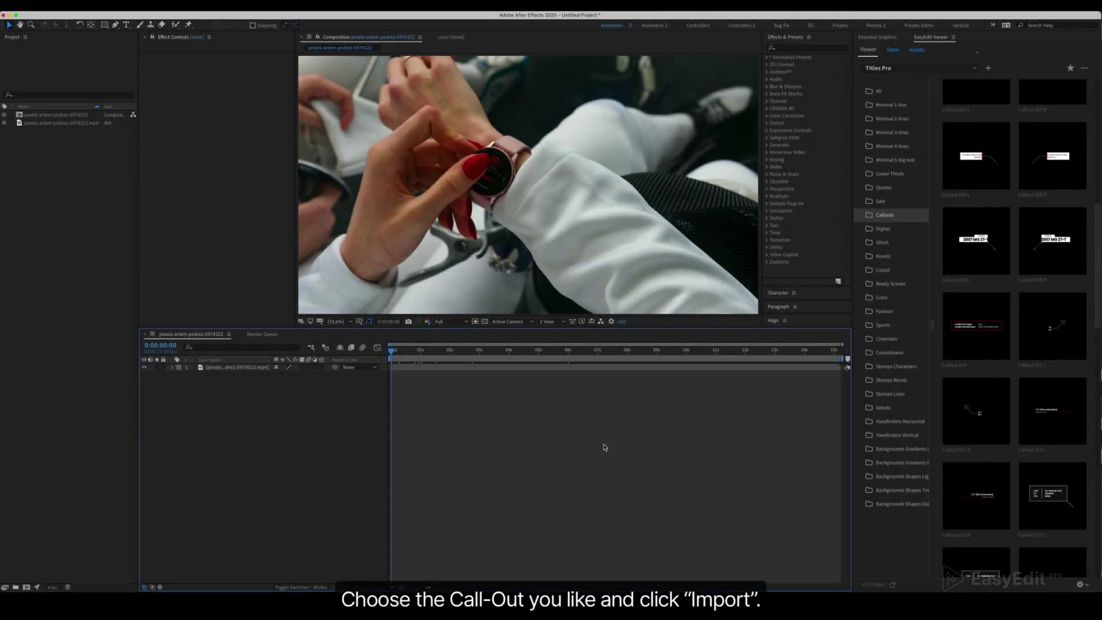
Find the Callout 017 R template in the Callouts category of Titles Pro and import it into the watch video composition
{"action": "mouse_move", "coordinate": [972, 331]}
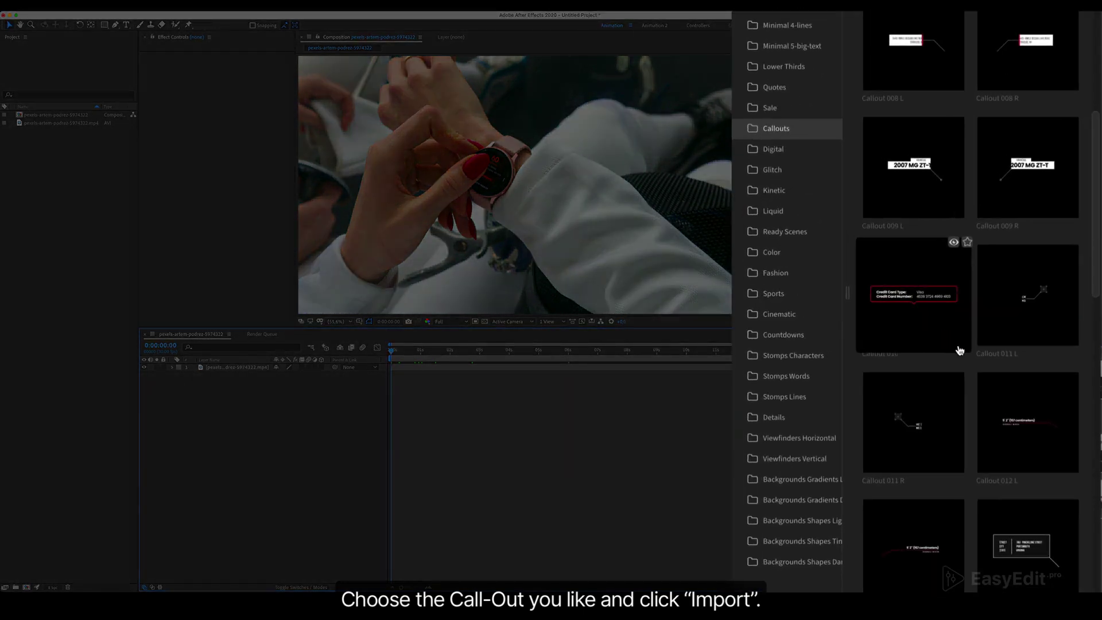
{"action": "mouse_move", "coordinate": [1009, 411]}
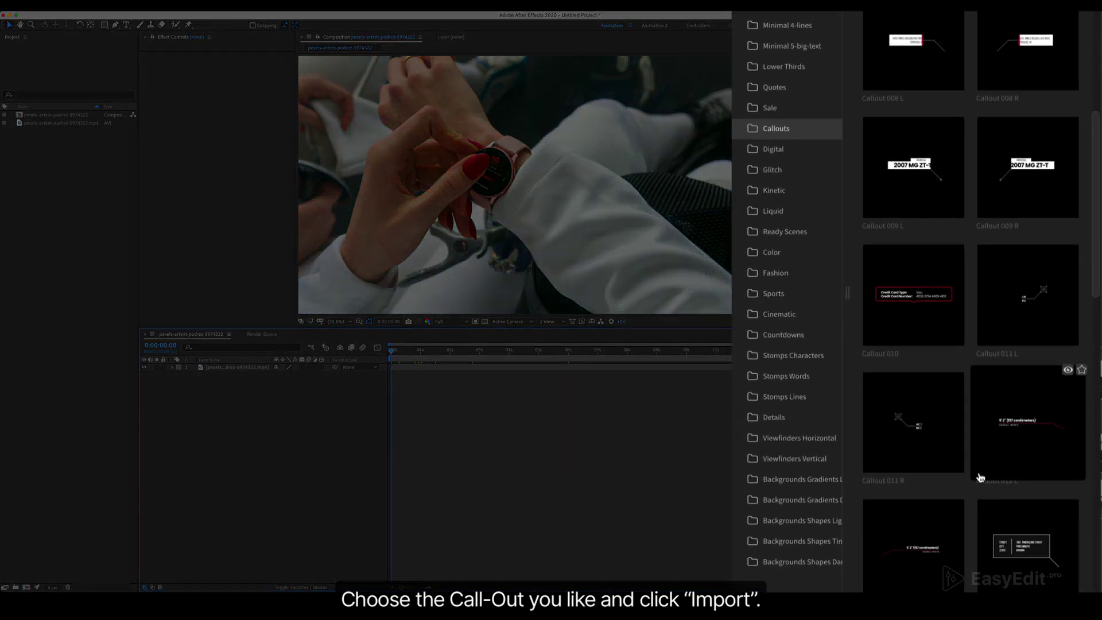
{"action": "scroll", "coordinate": [976, 485], "scroll_direction": "down", "scroll_amount": 6}
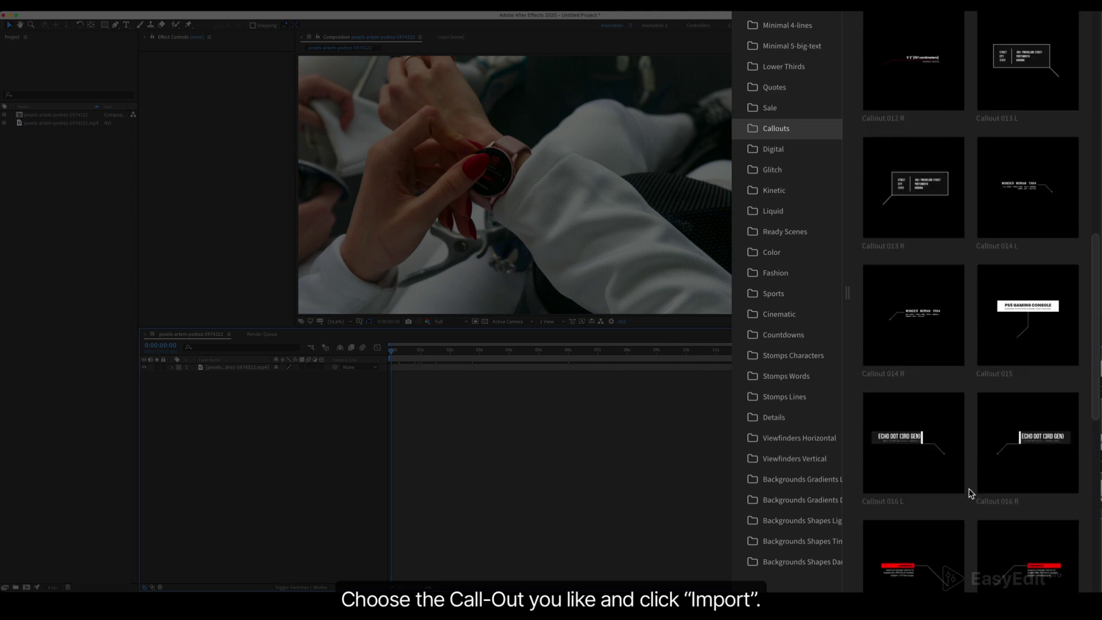
{"action": "scroll", "coordinate": [970, 492], "scroll_direction": "down", "scroll_amount": 2}
{"action": "mouse_move", "coordinate": [989, 487]}
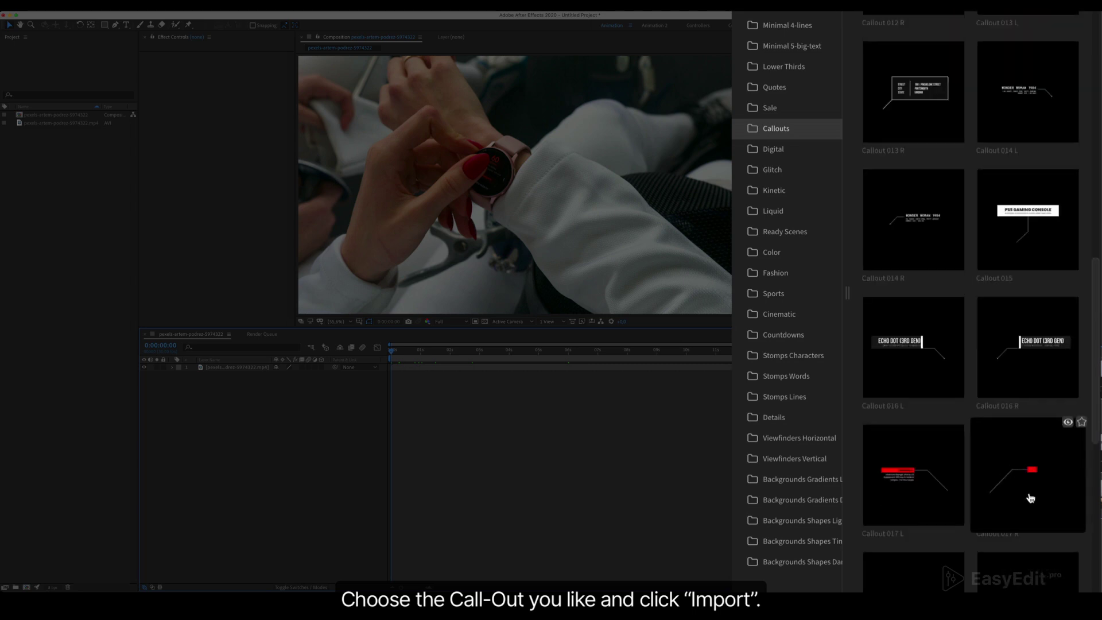
{"action": "left_click", "coordinate": [1030, 495]}
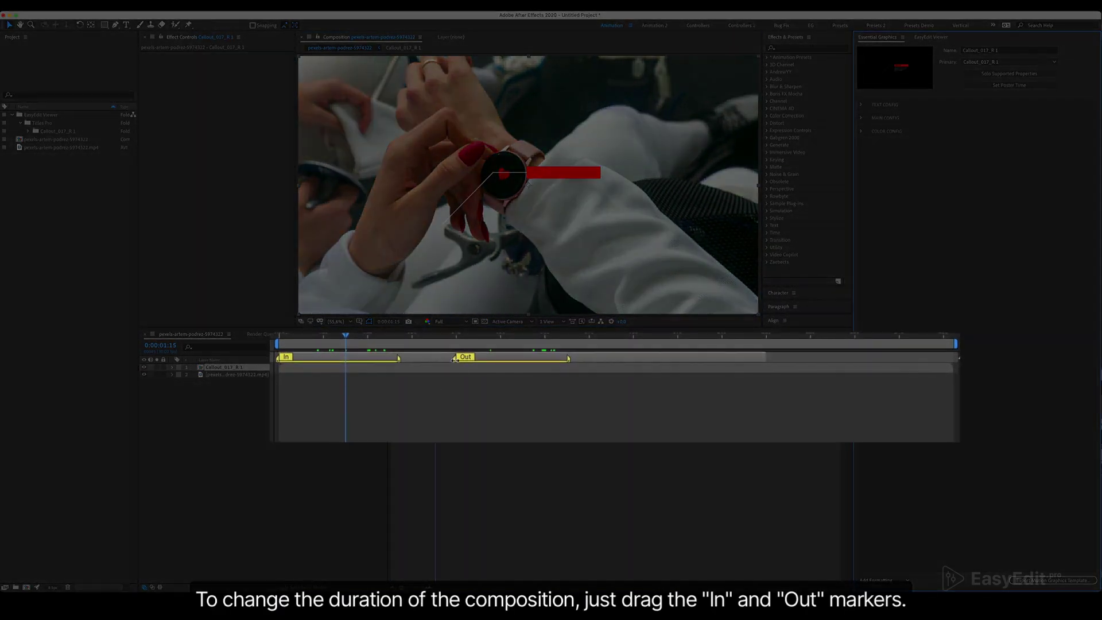
Shorten the callout's In and Out markers so that they end at 2 seconds and 6 seconds
{"action": "left_click", "coordinate": [368, 337]}
{"action": "left_click_drag", "start_coordinate": [396, 359], "coordinate": [370, 371]}
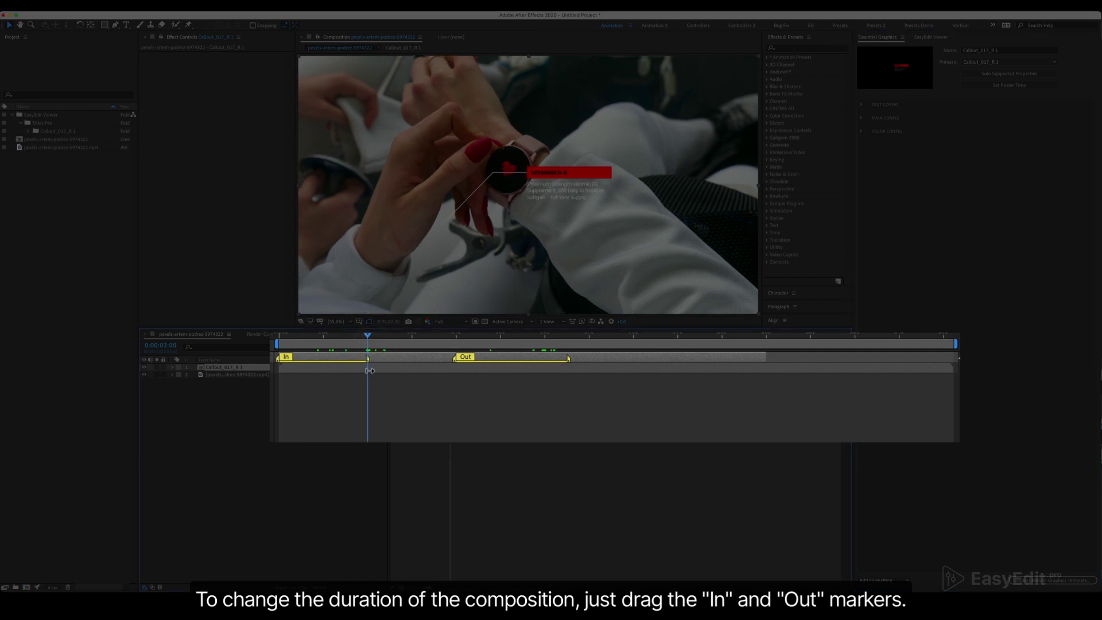
{"action": "left_click", "coordinate": [545, 337]}
{"action": "left_click_drag", "start_coordinate": [569, 359], "coordinate": [549, 365]}
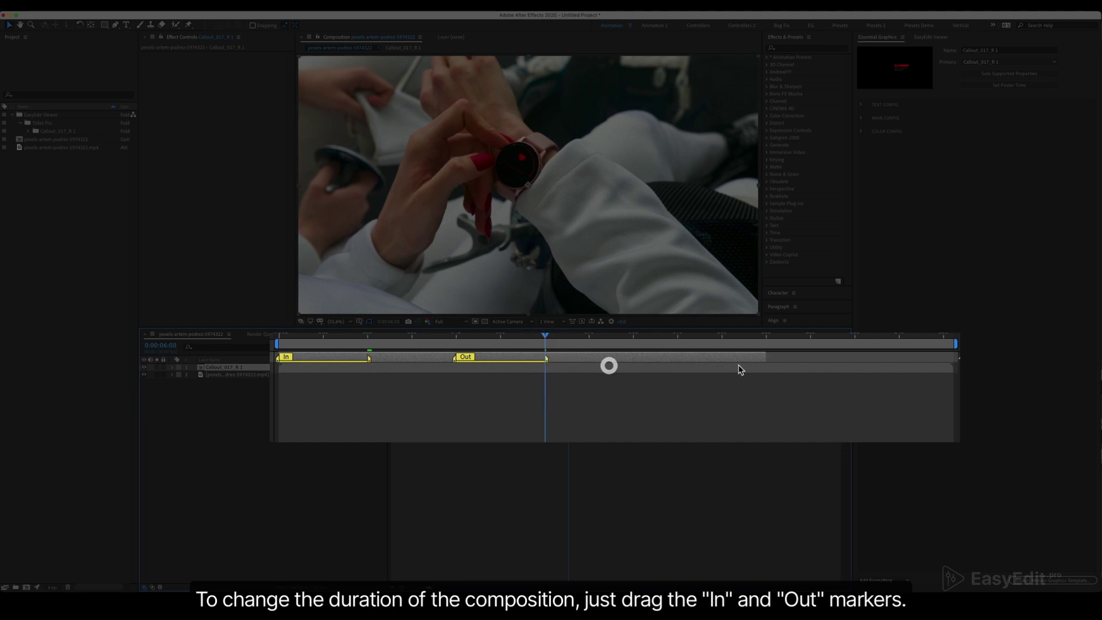
Extend the callout layer to the end of the composition and move its Out marker to about 13 seconds
{"action": "left_click_drag", "start_coordinate": [769, 358], "coordinate": [956, 377]}
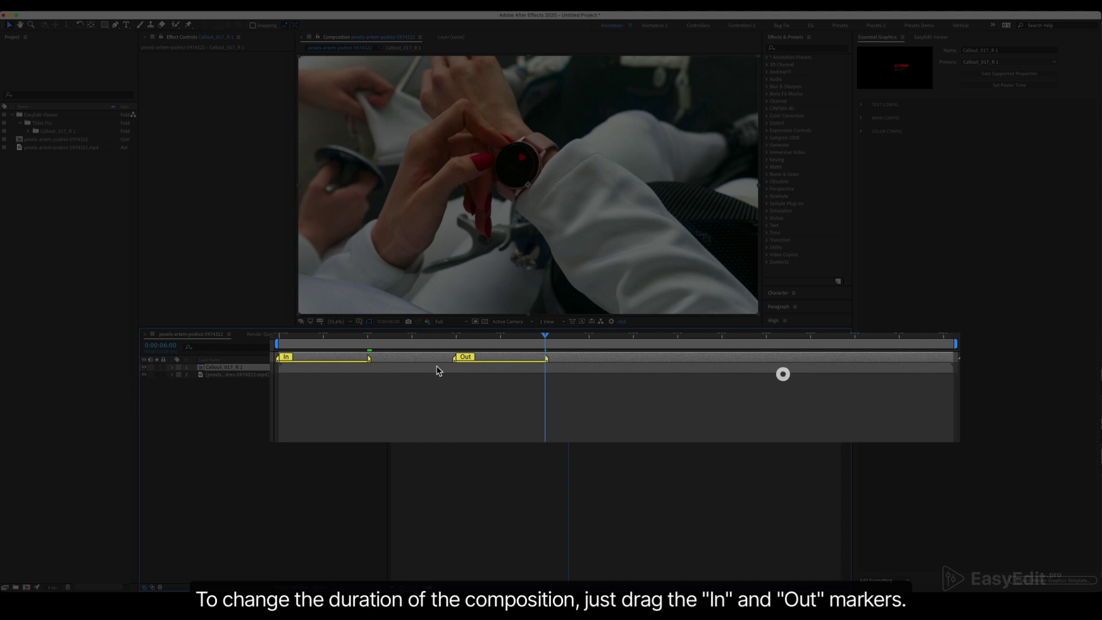
{"action": "mouse_move", "coordinate": [456, 362]}
{"action": "left_mouse_down"}
{"action": "mouse_move", "coordinate": [864, 398]}
{"action": "mouse_move", "coordinate": [854, 397]}
{"action": "left_mouse_up"}
{"action": "mouse_move", "coordinate": [867, 335]}
{"action": "left_mouse_down"}
{"action": "mouse_move", "coordinate": [854, 335]}
{"action": "mouse_move", "coordinate": [852, 360]}
{"action": "mouse_move", "coordinate": [862, 360]}
{"action": "left_mouse_up"}
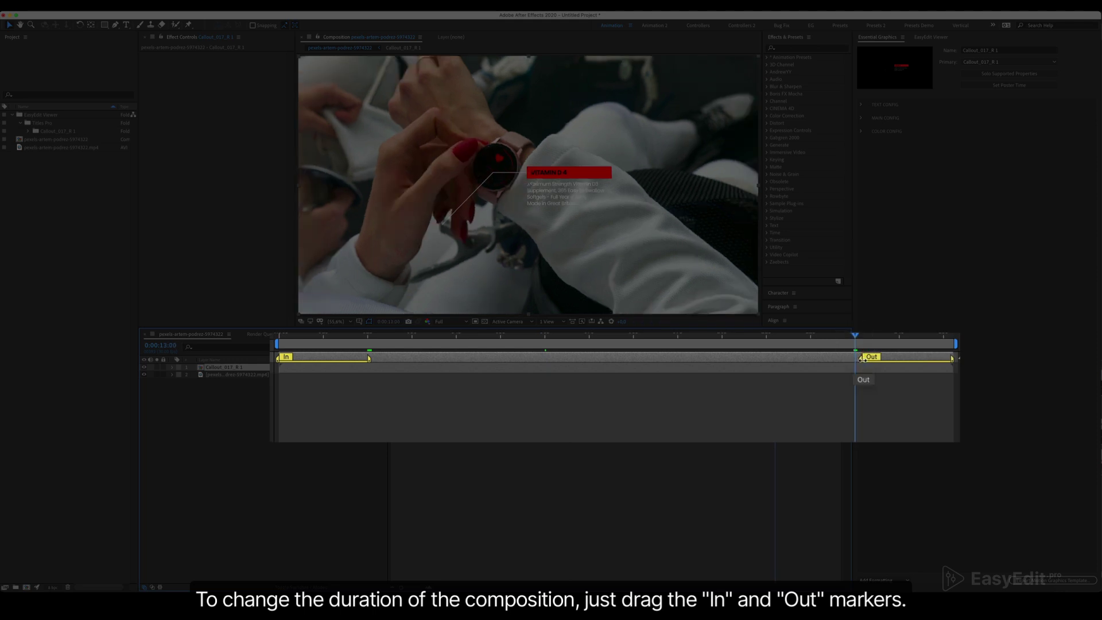
{"action": "left_click", "coordinate": [837, 422]}
{"action": "left_click_drag", "start_coordinate": [605, 338], "coordinate": [307, 355]}
{"action": "left_click_drag", "start_coordinate": [397, 360], "coordinate": [609, 360]}
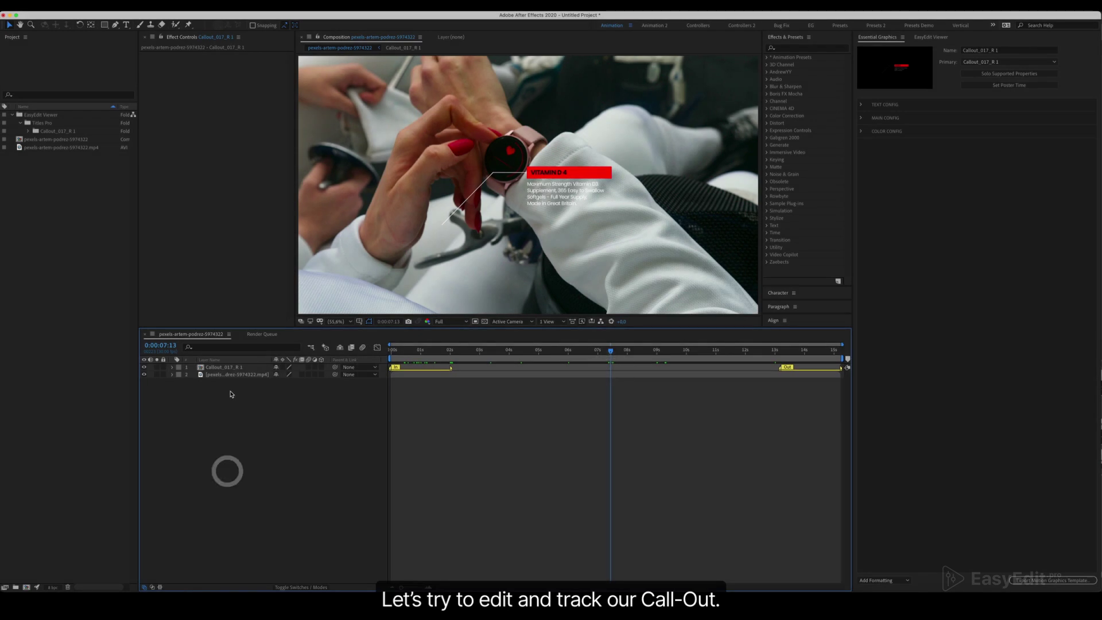
Change the callout's Text 1 to "Letsfit Smart Watch" in its text settings
{"action": "left_click", "coordinate": [228, 368]}
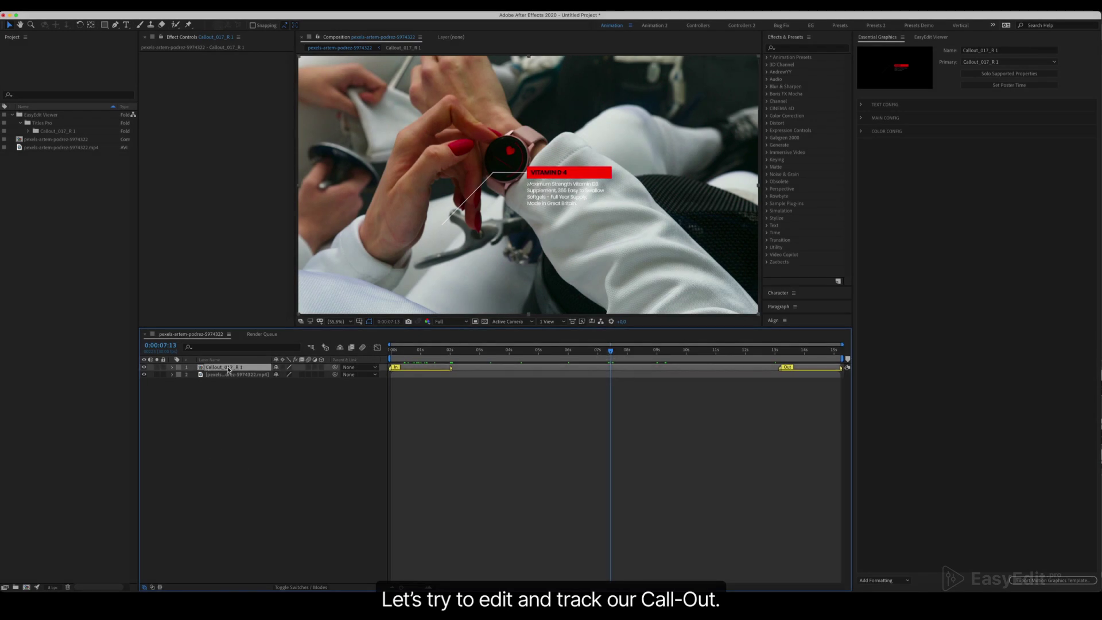
{"action": "left_click", "coordinate": [860, 106]}
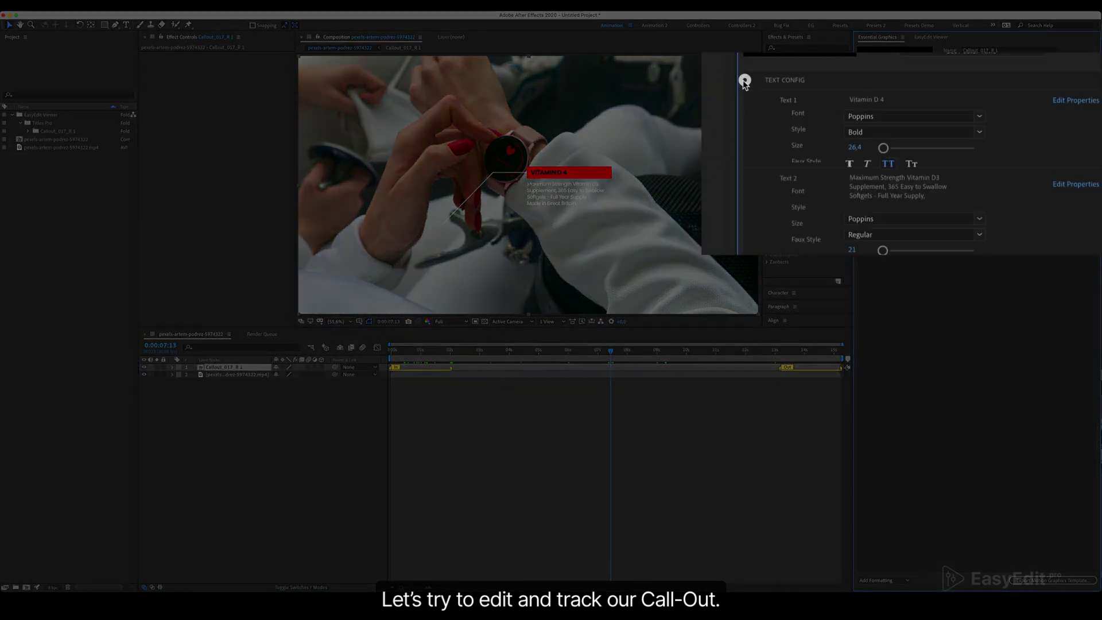
{"action": "left_click", "coordinate": [903, 103]}
{"action": "left_click_drag", "start_coordinate": [905, 101], "coordinate": [764, 94]}
{"action": "type", "text": "Letsfi"}
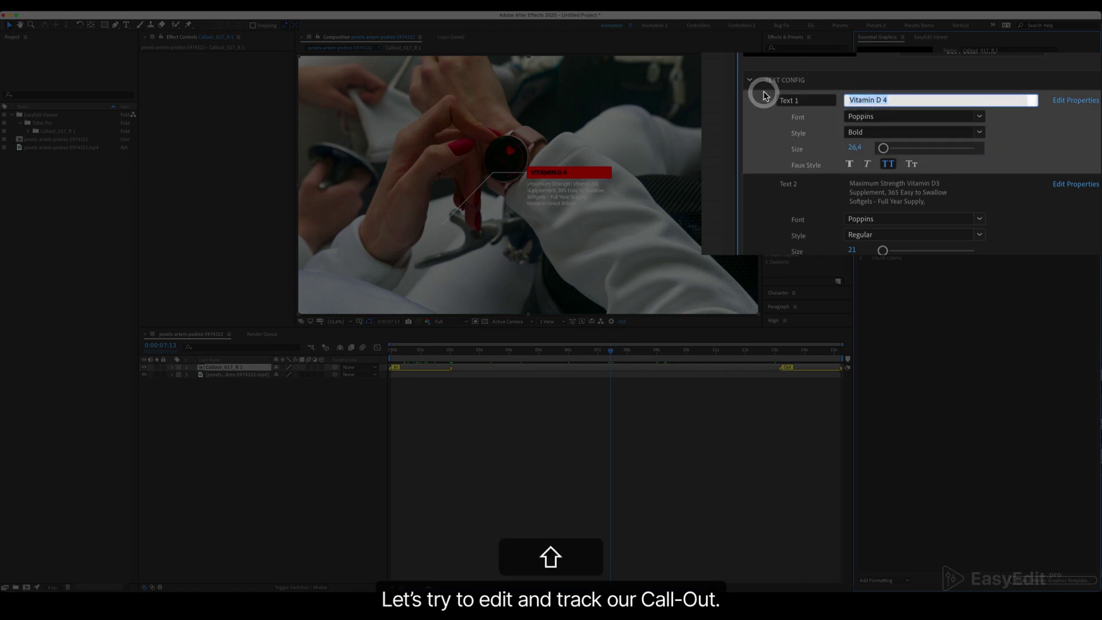
{"action": "type", "text": "t"}
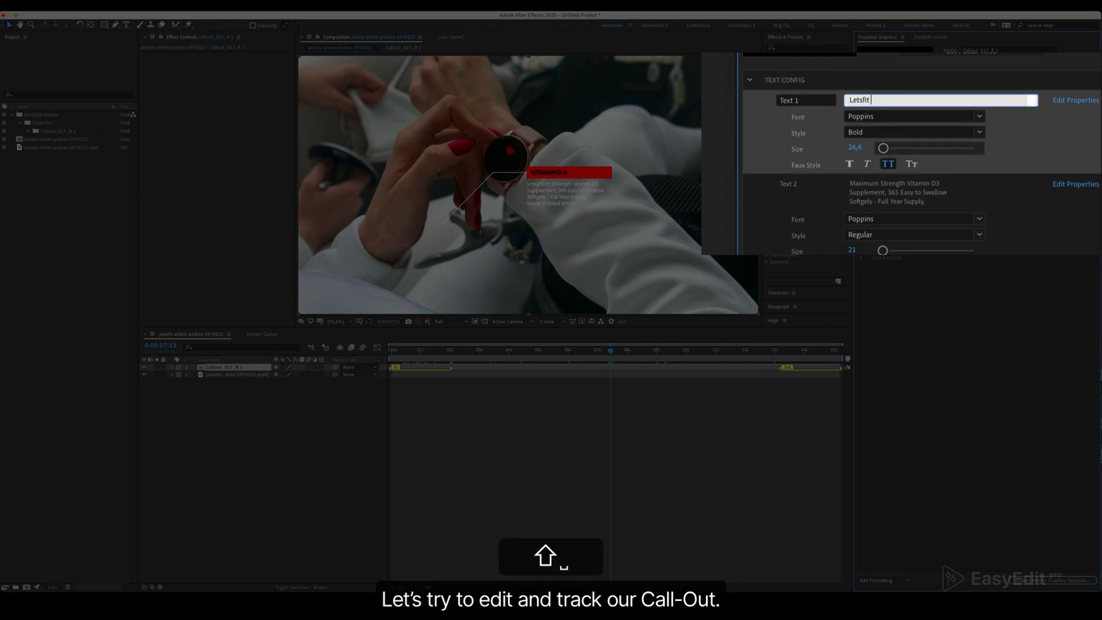
{"action": "type", "text": " Smart Watch"}
{"action": "left_click", "coordinate": [1031, 334]}
Replace the callout's Text 2 with two lines: "With heart rate monitor & activity tracker." and "Compatible with iPhone."
{"action": "left_click", "coordinate": [927, 202]}
{"action": "key", "text": "super+a"}
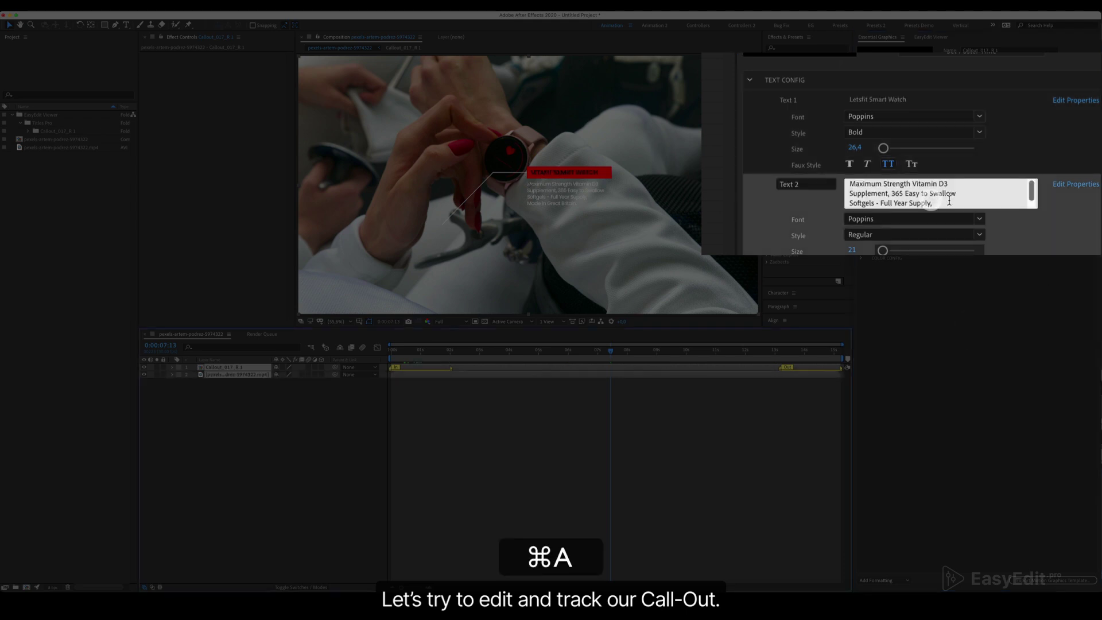
{"action": "key", "text": "super+a"}
{"action": "key", "text": "BackSpace"}
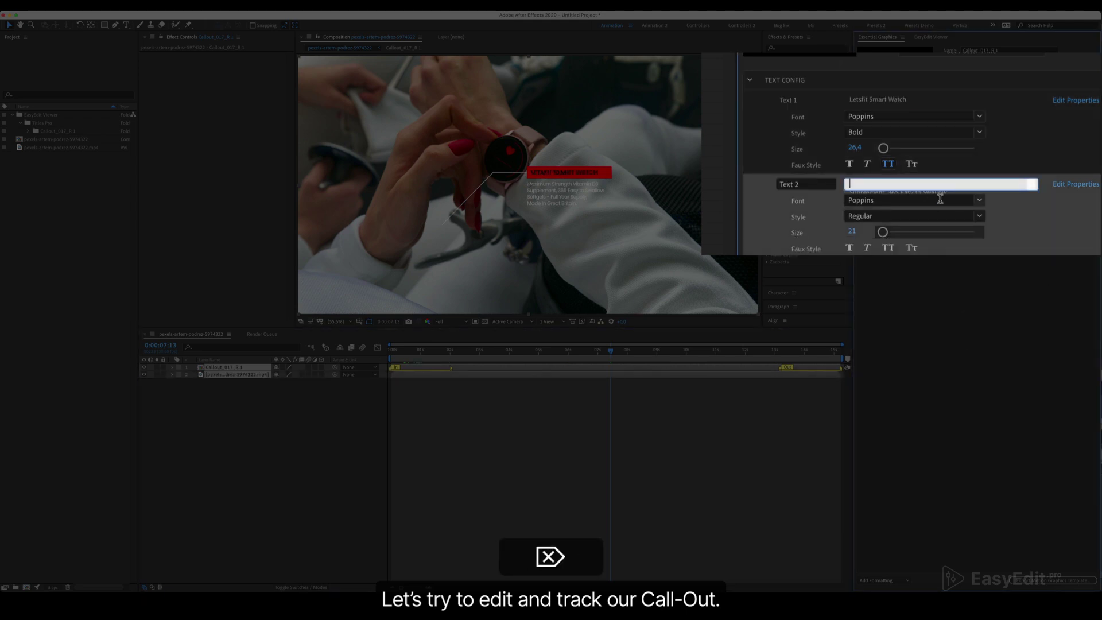
{"action": "type", "text": "W"}
{"action": "key", "text": "BackSpace"}
{"action": "type", "text": "W"}
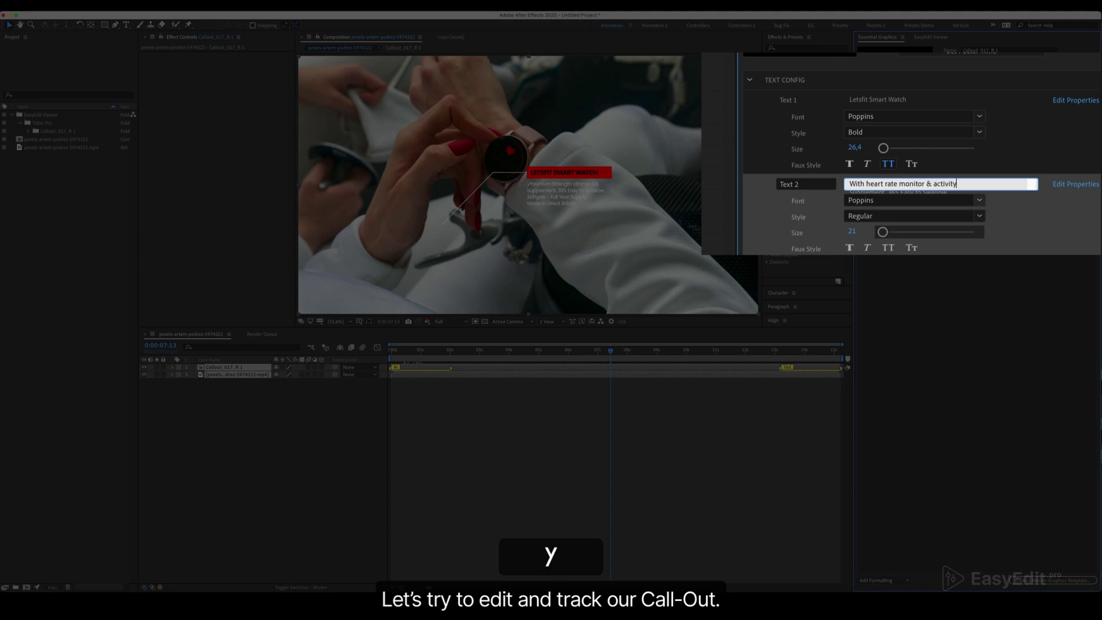
{"action": "type", "text": "."}
{"action": "key", "text": "Return"}
{"action": "type", "text": "Compatible with iPhob"}
{"action": "key", "text": "BackSpace"}
{"action": "type", "text": "ne."}
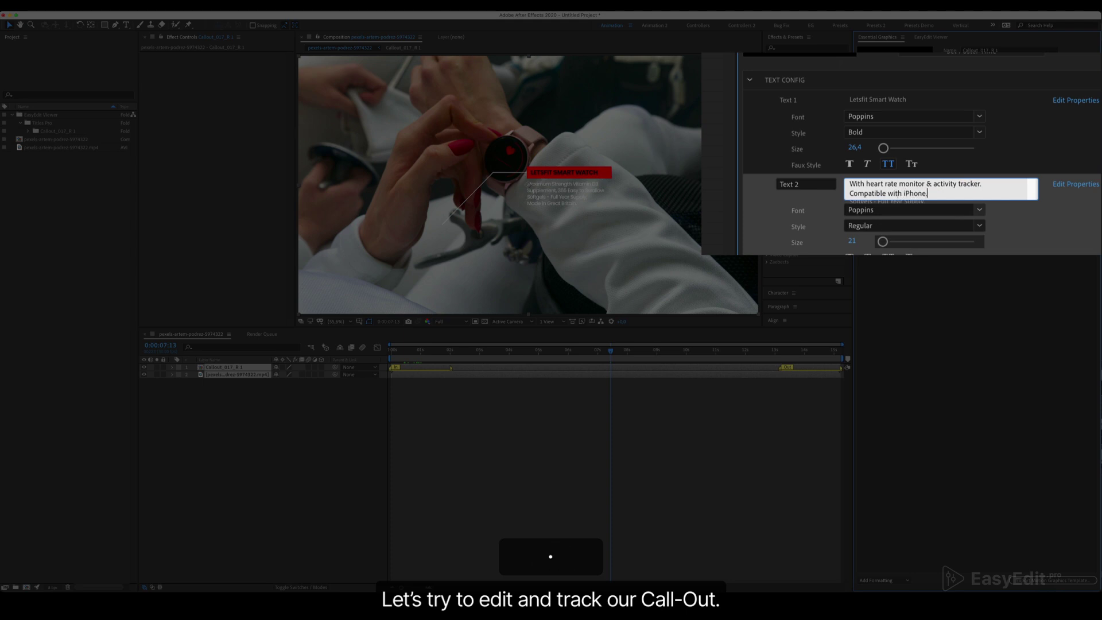
{"action": "key", "text": "Return"}
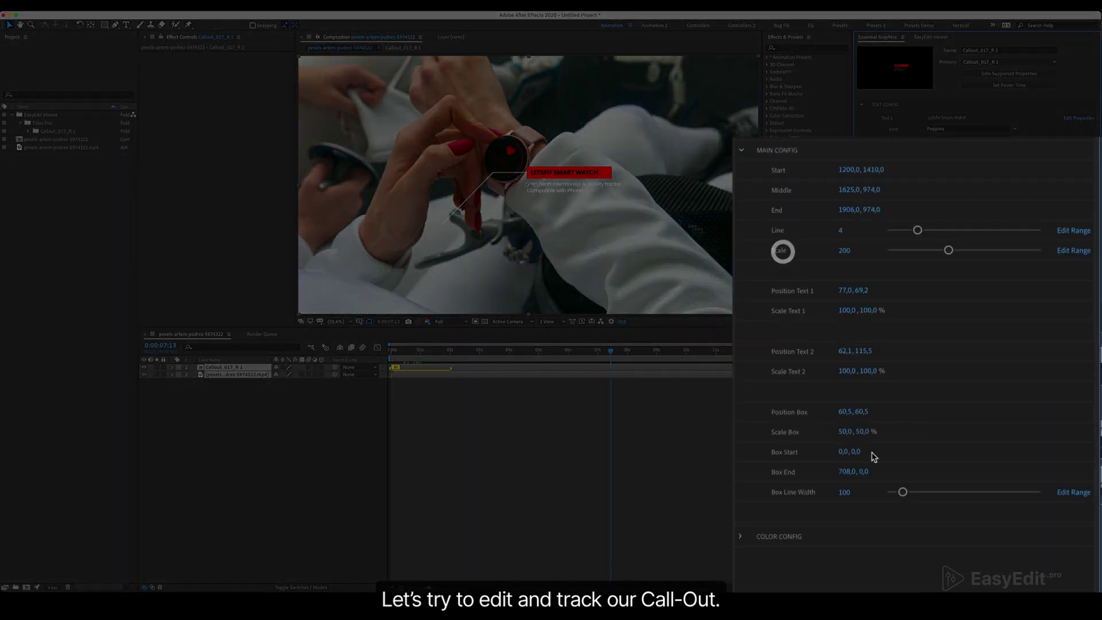
Widen the callout's title box by setting the horizontal Box End value to 790
{"action": "left_click", "coordinate": [846, 472]}
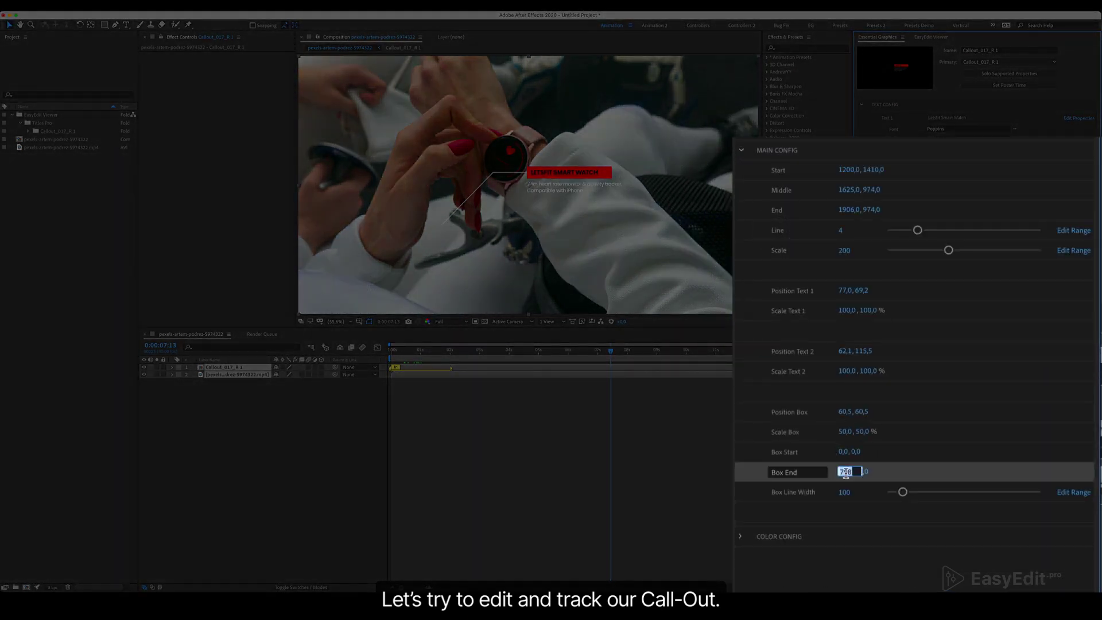
{"action": "key", "text": "shift+Up"}
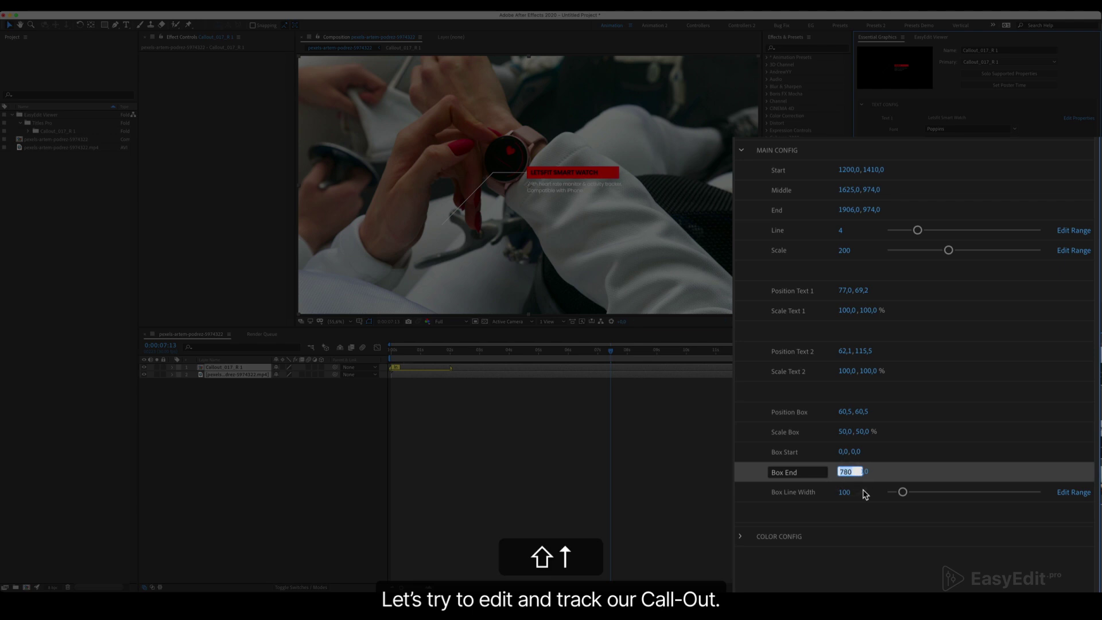
{"action": "left_click", "coordinate": [859, 548]}
Center the callout's title in its box by setting Position Text 1 to about 118 horizontally and 70 vertically
{"action": "left_click", "coordinate": [844, 291]}
{"action": "key", "text": "shift+Up"}
{"action": "key", "text": "shift+Up"}
{"action": "key", "text": "shift+Up"}
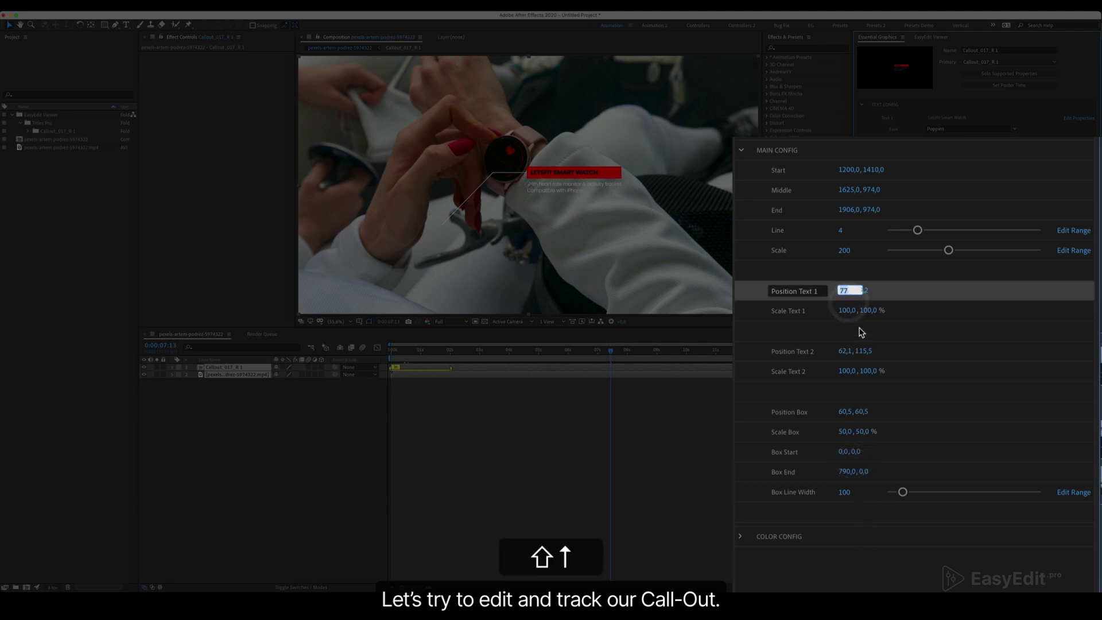
{"action": "key", "text": "Up"}
{"action": "key", "text": "Up"}
{"action": "key", "text": "Up"}
{"action": "key", "text": "Up"}
{"action": "key", "text": "Return"}
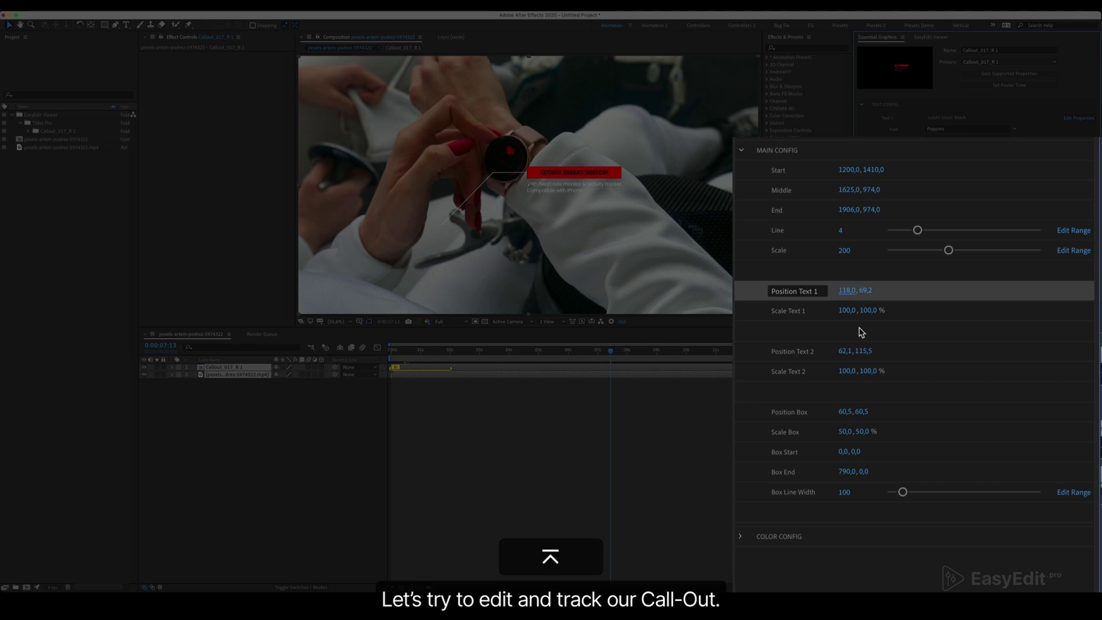
{"action": "left_click", "coordinate": [865, 290]}
{"action": "key", "text": "Up"}
{"action": "left_click", "coordinate": [801, 433]}
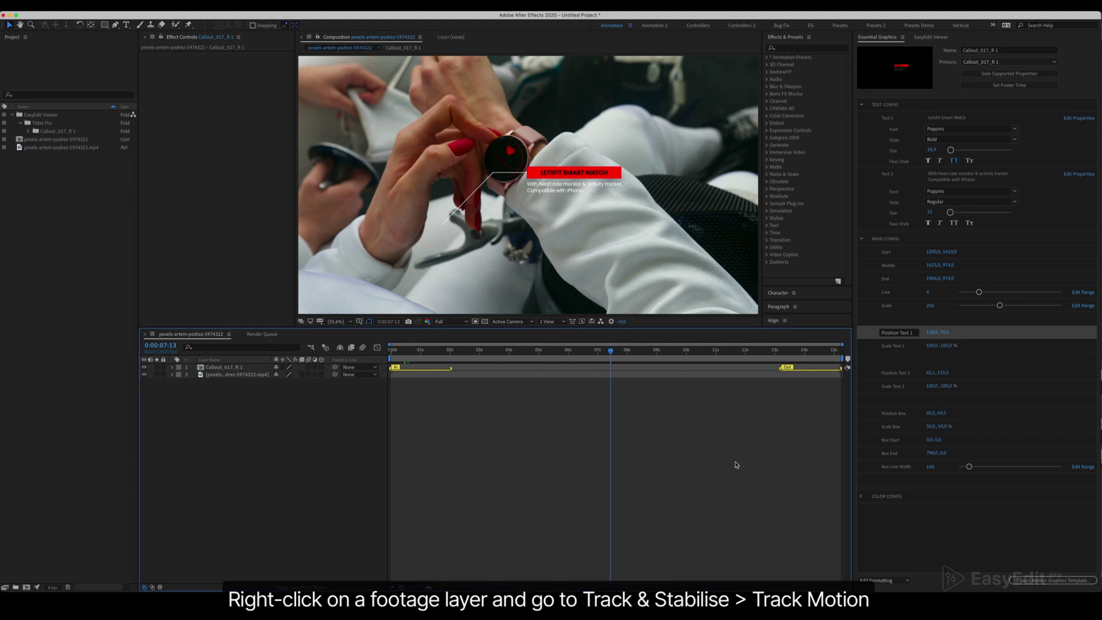
Start Track Motion on the watch footage layer, check the composition view and return to the footage's layer view
{"action": "left_click", "coordinate": [238, 376]}
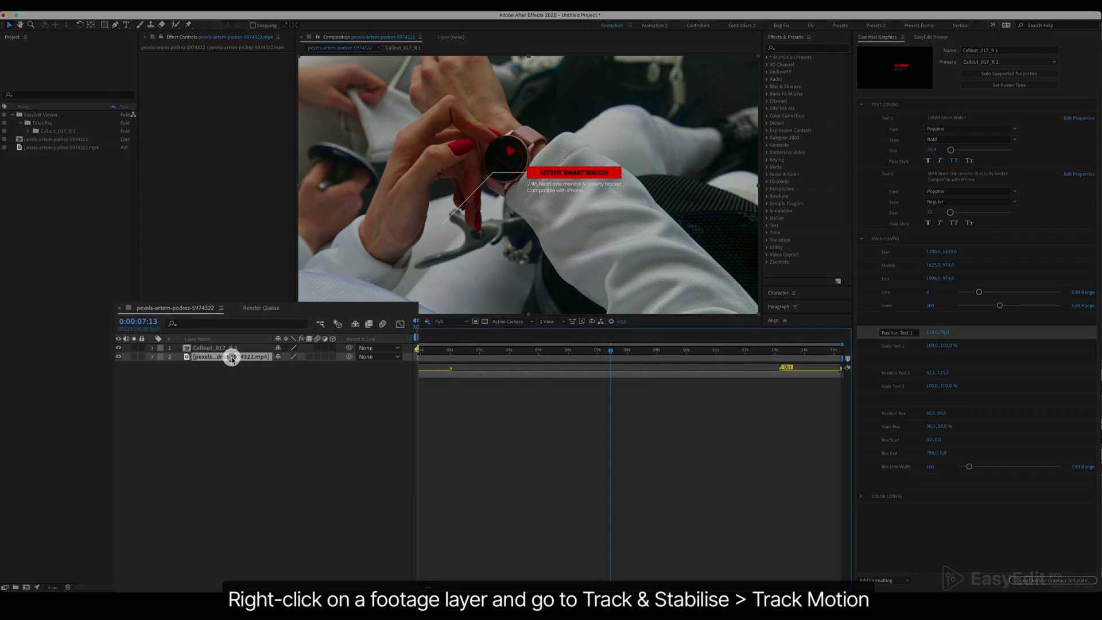
{"action": "right_click", "coordinate": [224, 299]}
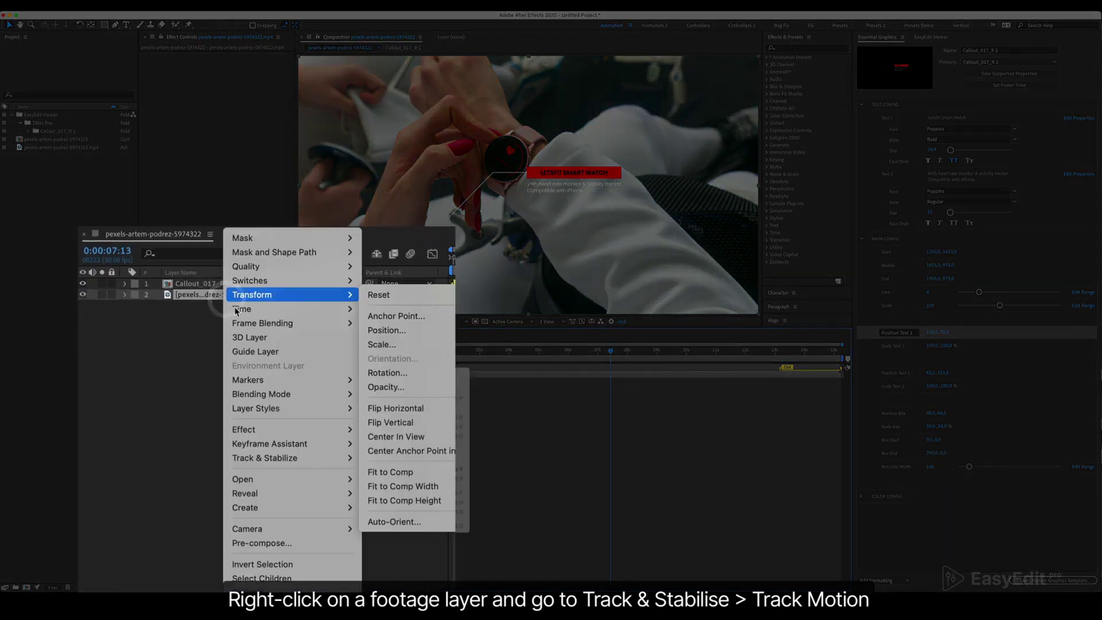
{"action": "mouse_move", "coordinate": [280, 459]}
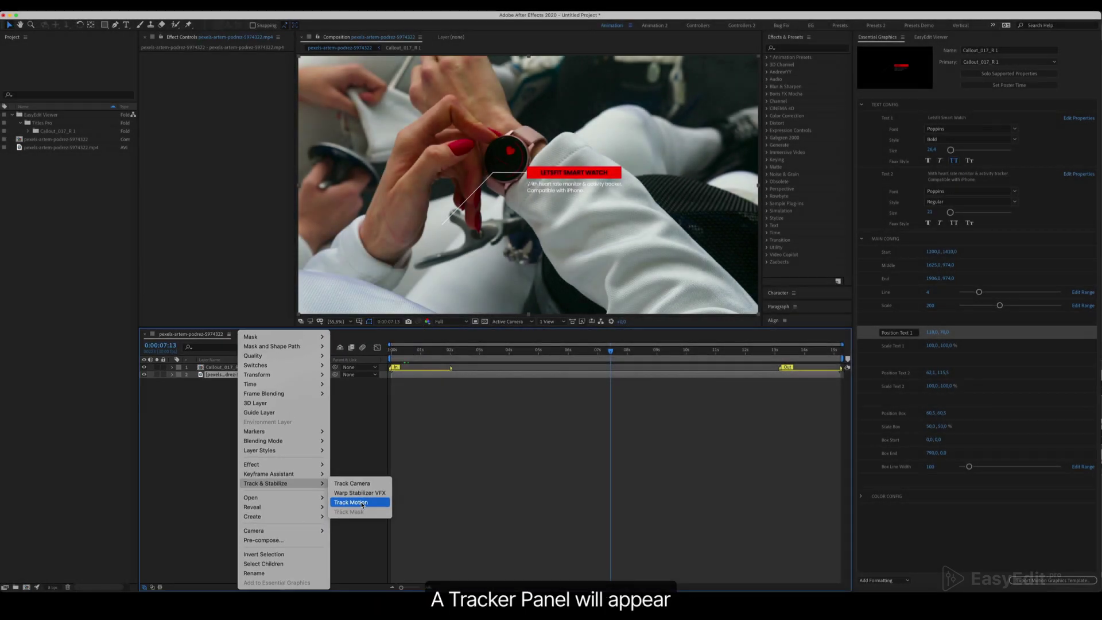
{"action": "left_click", "coordinate": [405, 489]}
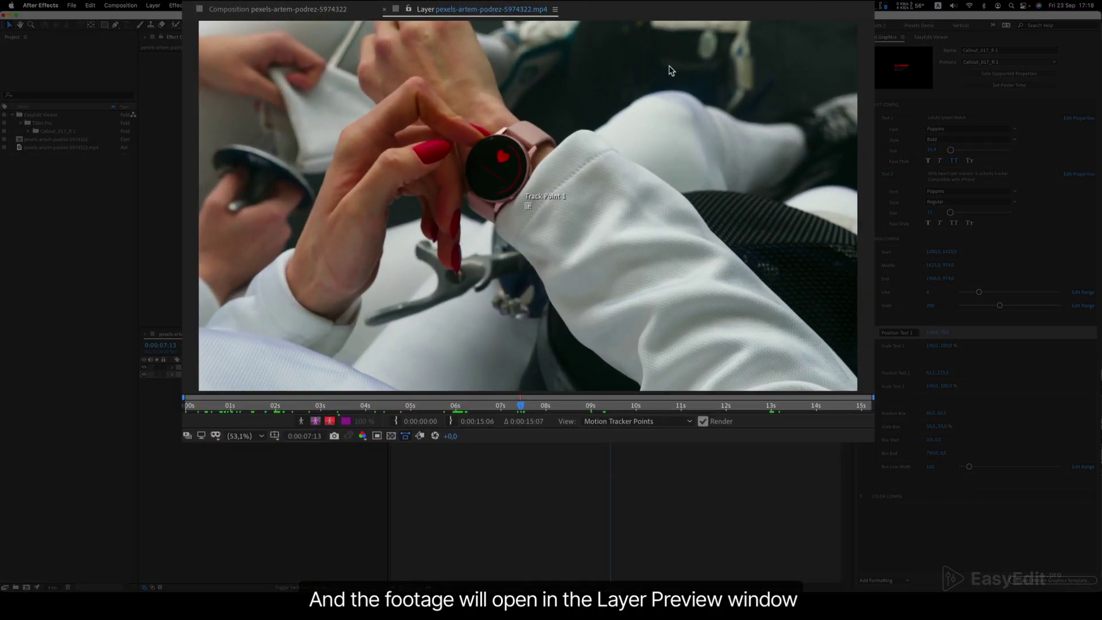
{"action": "left_click", "coordinate": [336, 10]}
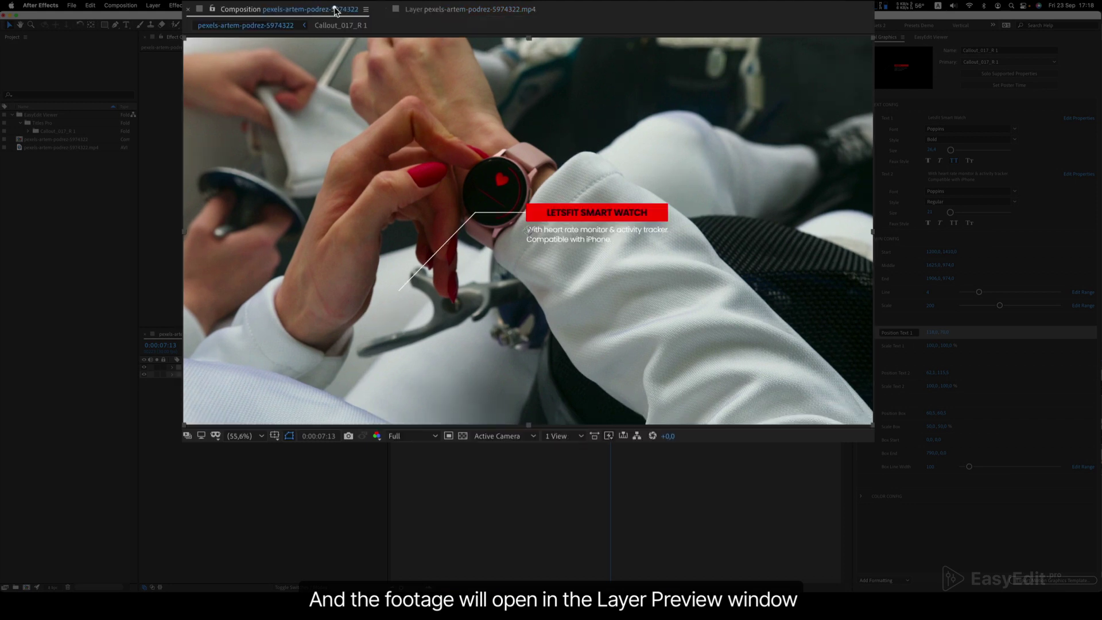
{"action": "left_click", "coordinate": [457, 10]}
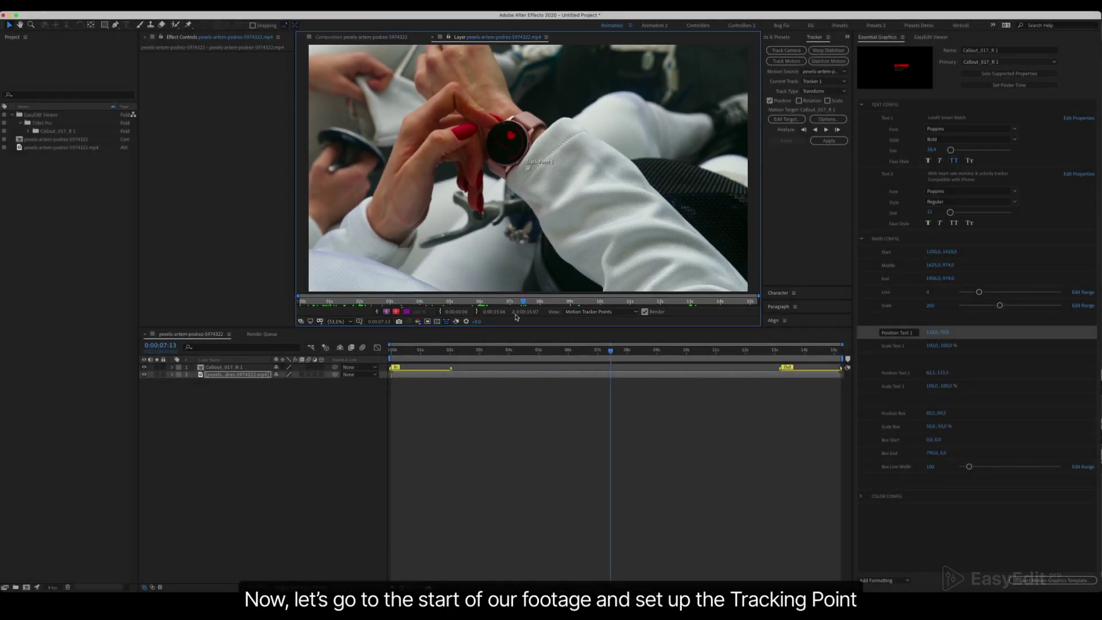
Go to the start of the footage and place Track Point 1 on the watch's upper strap lug
{"action": "left_click_drag", "start_coordinate": [517, 349], "coordinate": [393, 363]}
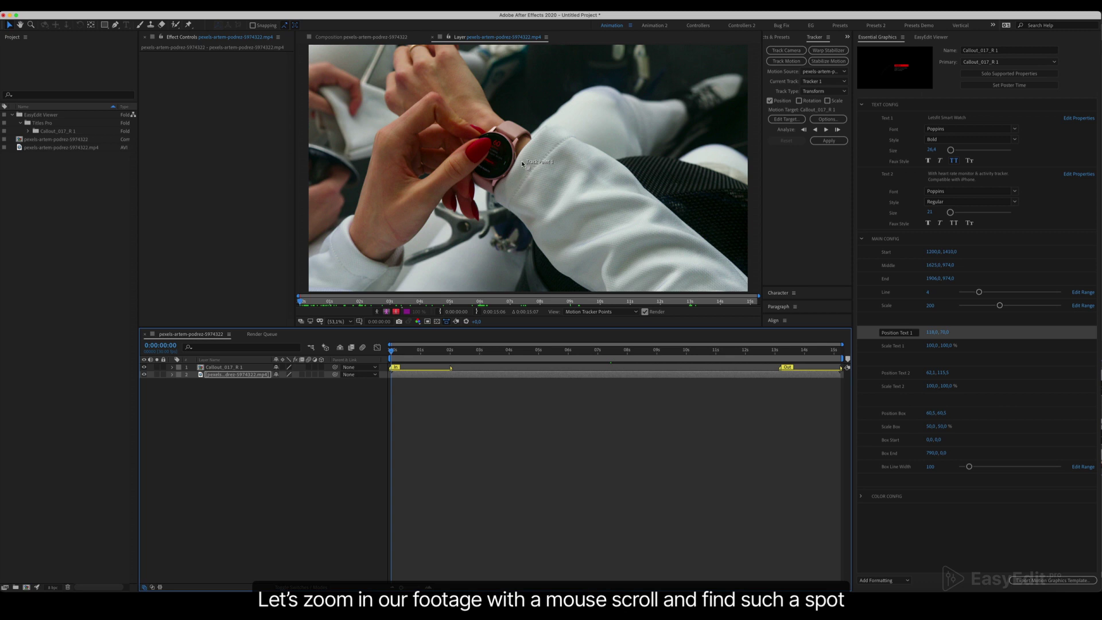
{"action": "scroll", "coordinate": [522, 164], "scroll_direction": "up", "scroll_amount": 8}
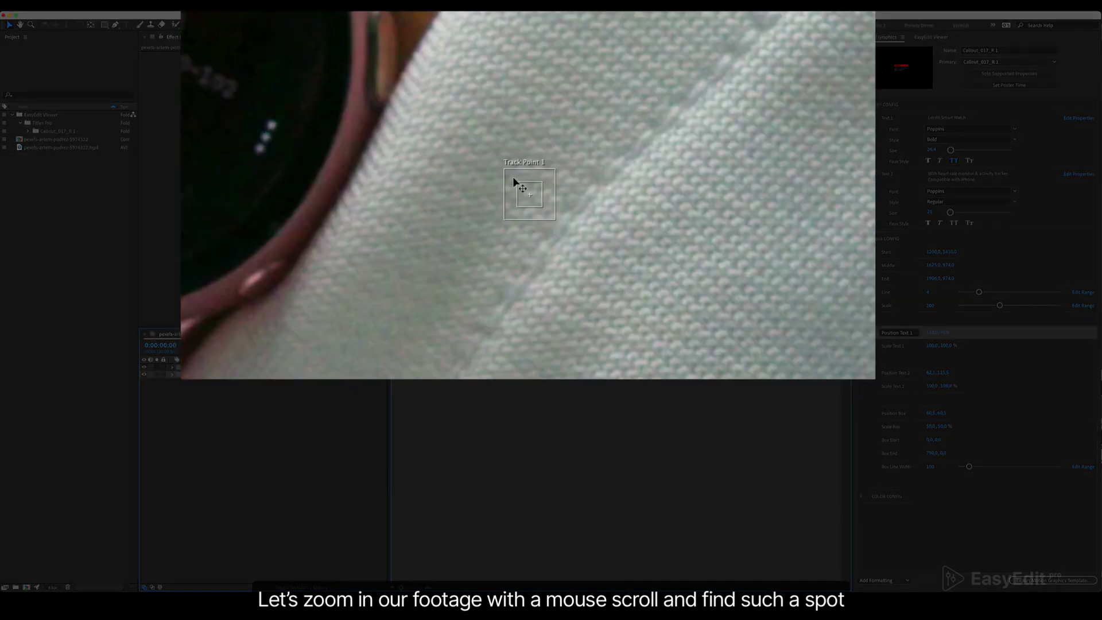
{"action": "left_click_drag", "start_coordinate": [475, 140], "coordinate": [631, 324]}
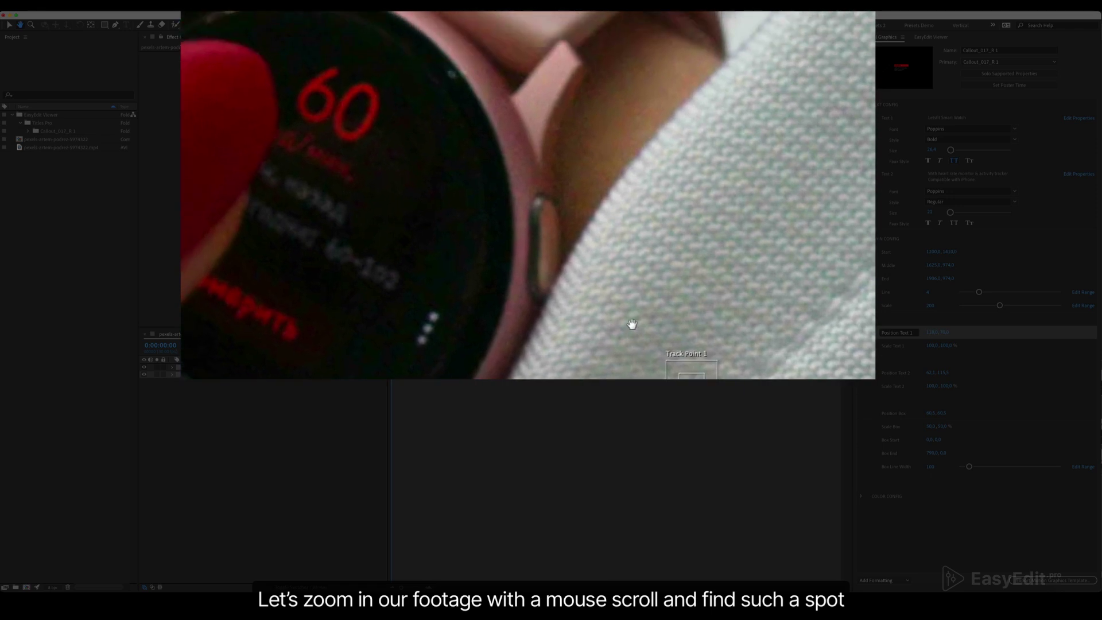
{"action": "scroll", "coordinate": [613, 263], "scroll_direction": "down", "scroll_amount": 4}
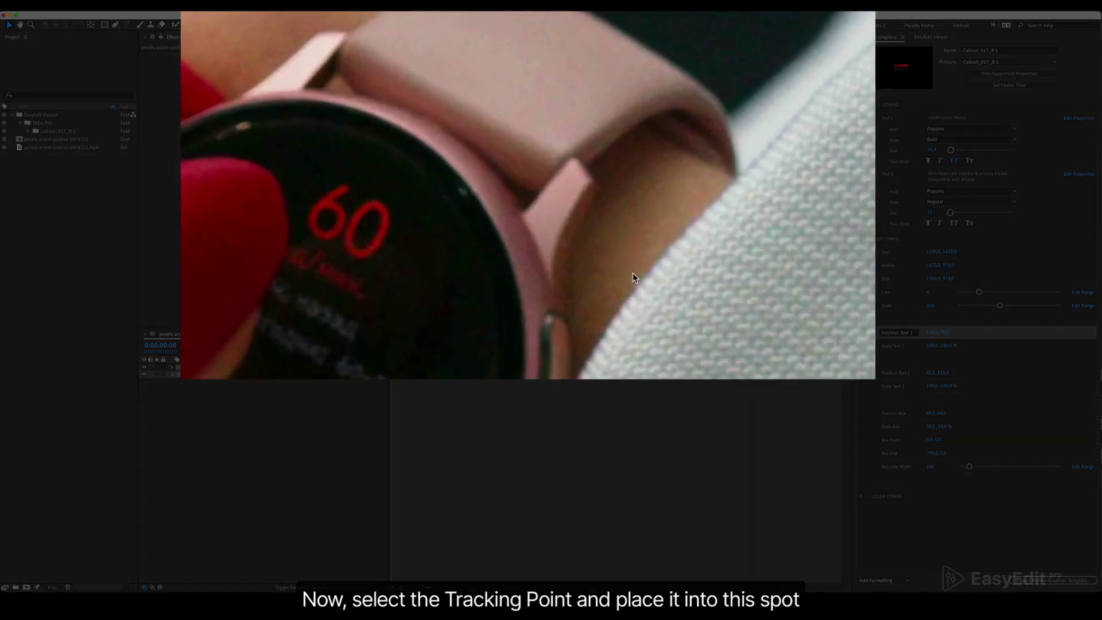
{"action": "key", "text": "space"}
{"action": "left_click_drag", "start_coordinate": [635, 276], "coordinate": [562, 152]}
{"action": "left_click_drag", "start_coordinate": [672, 258], "coordinate": [597, 161]}
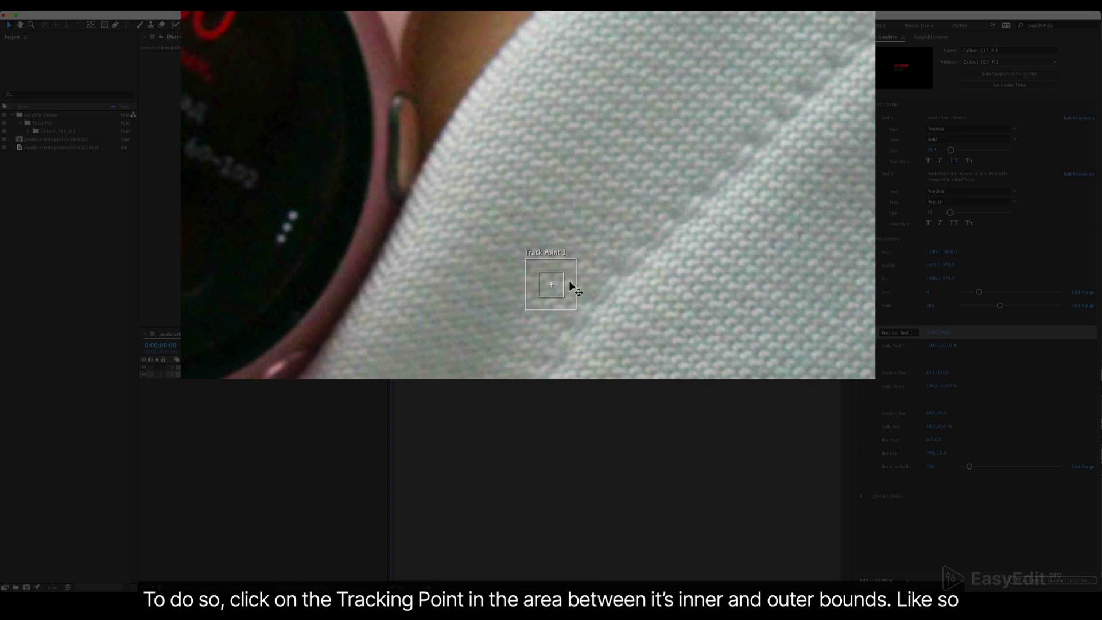
{"action": "left_click_drag", "start_coordinate": [570, 283], "coordinate": [535, 194]}
{"action": "key", "text": "space"}
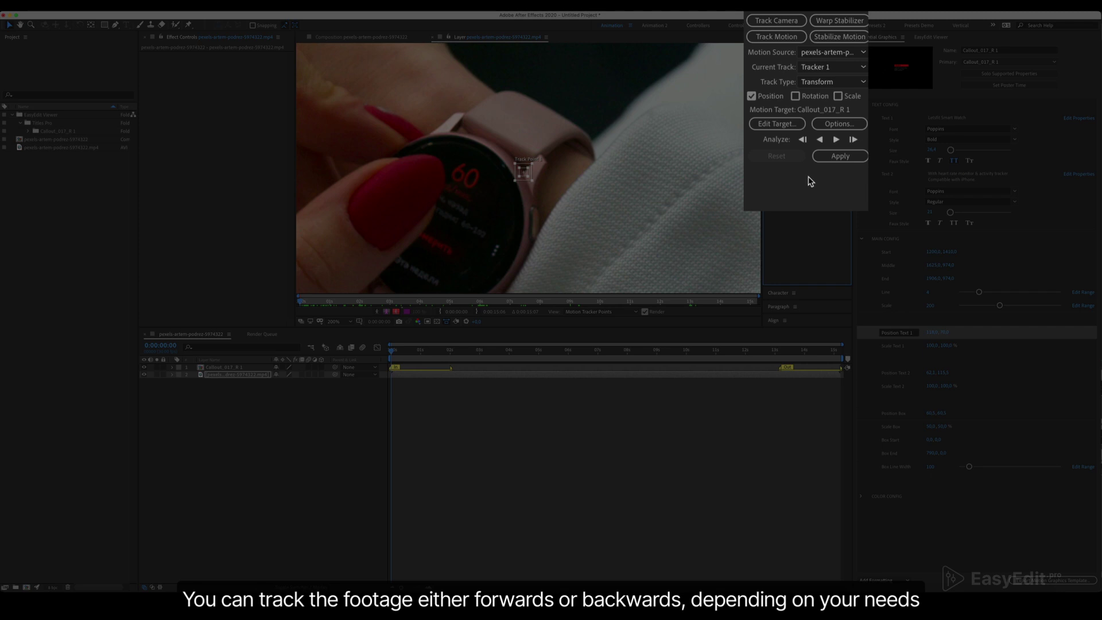
Analyze the track forward through the whole footage and reveal the footage layer's tracking keyframes
{"action": "left_click", "coordinate": [826, 129]}
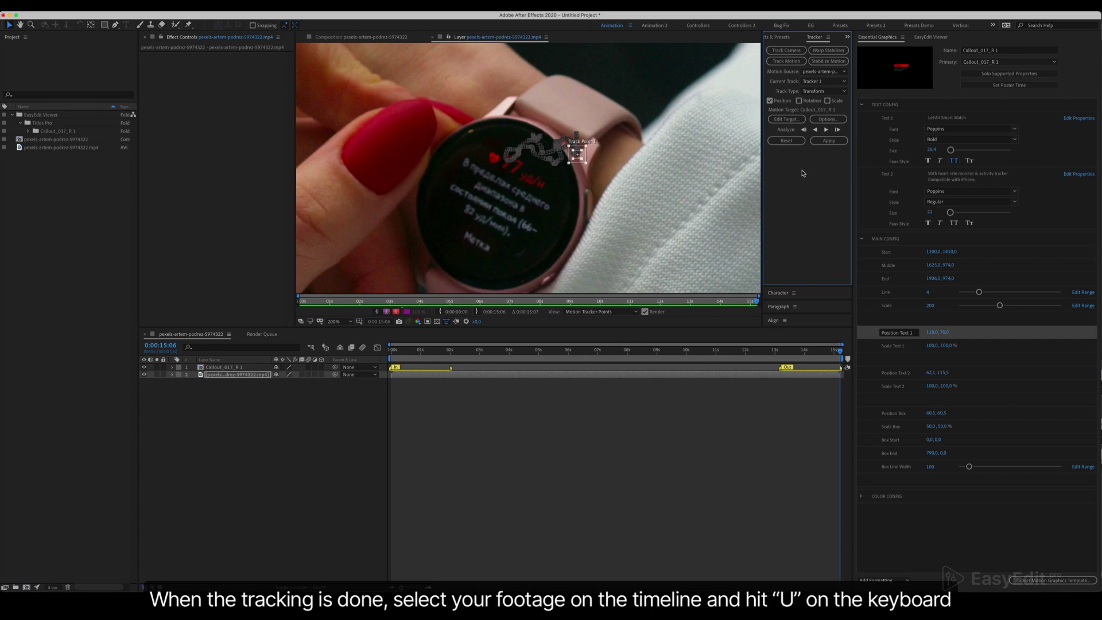
{"action": "left_click", "coordinate": [234, 374]}
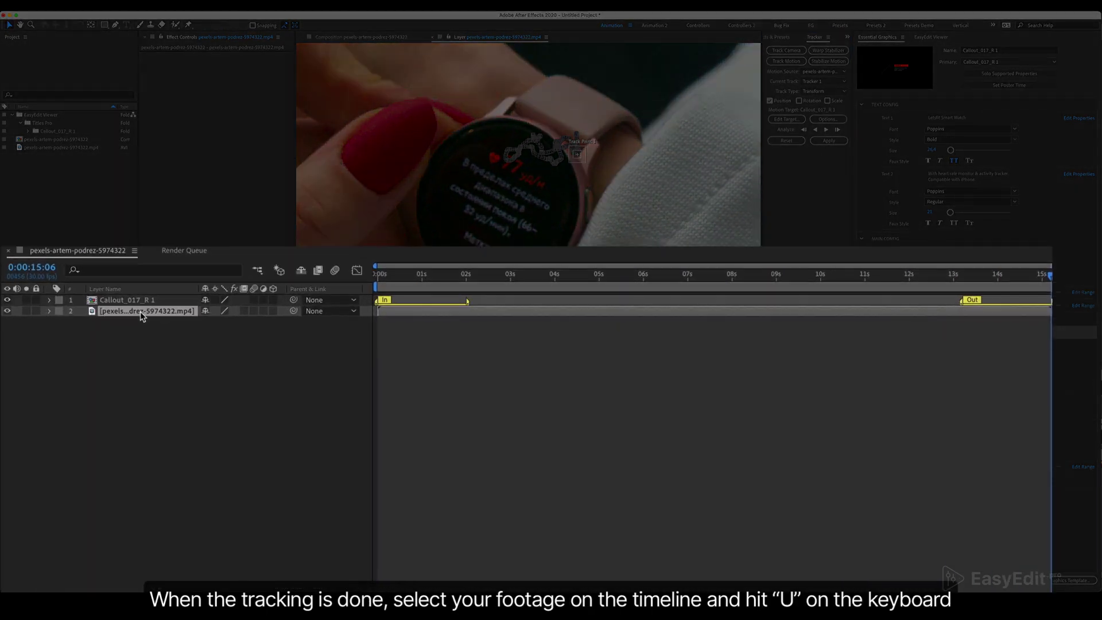
{"action": "key", "text": "u"}
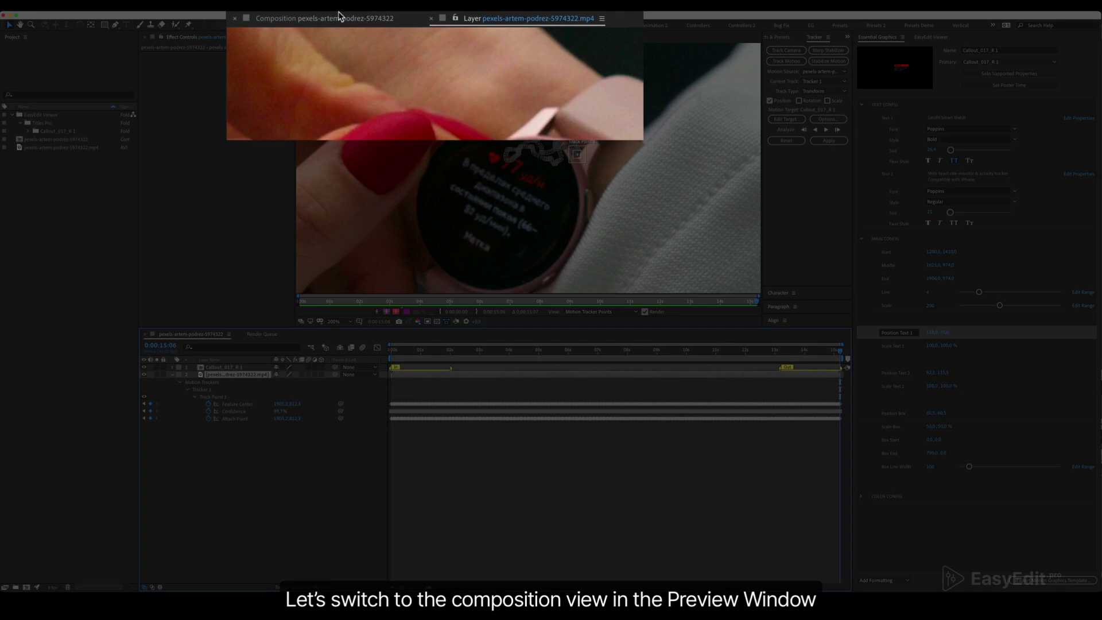
Switch to the composition view, go to 0:00:02:04 and move the callout's anchor point to the starting end of its line
{"action": "left_click", "coordinate": [339, 16]}
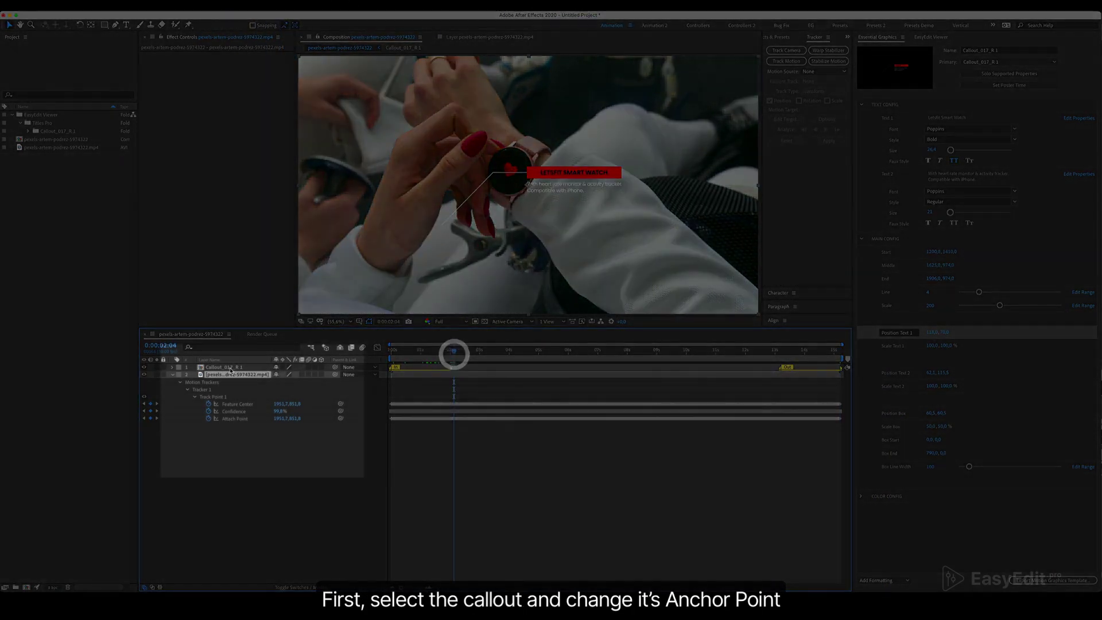
{"action": "left_click", "coordinate": [230, 367]}
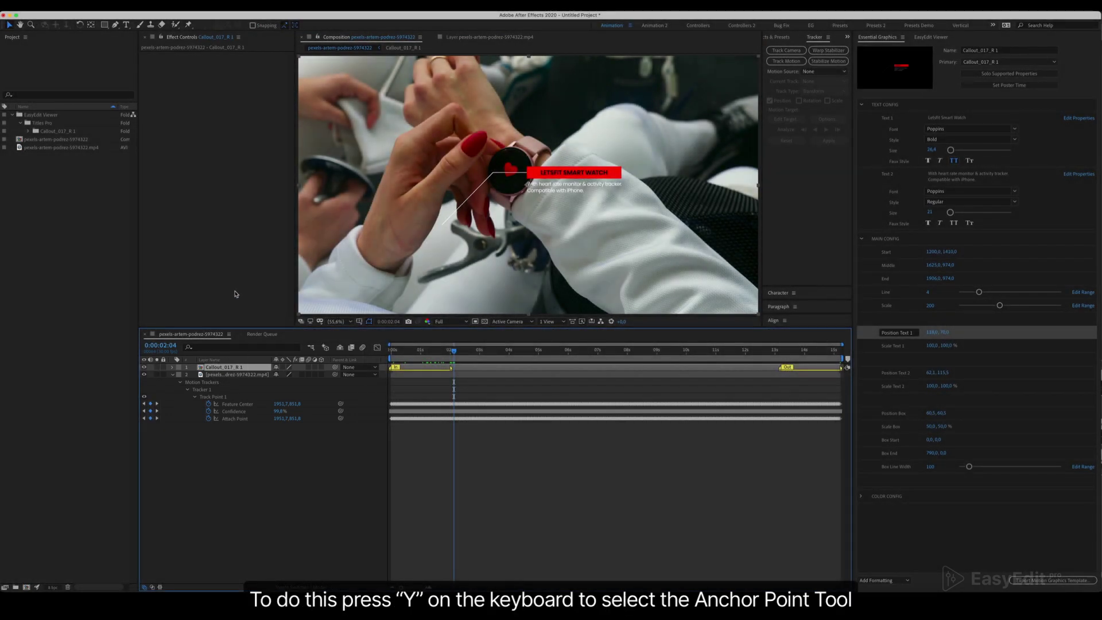
{"action": "key", "text": "y"}
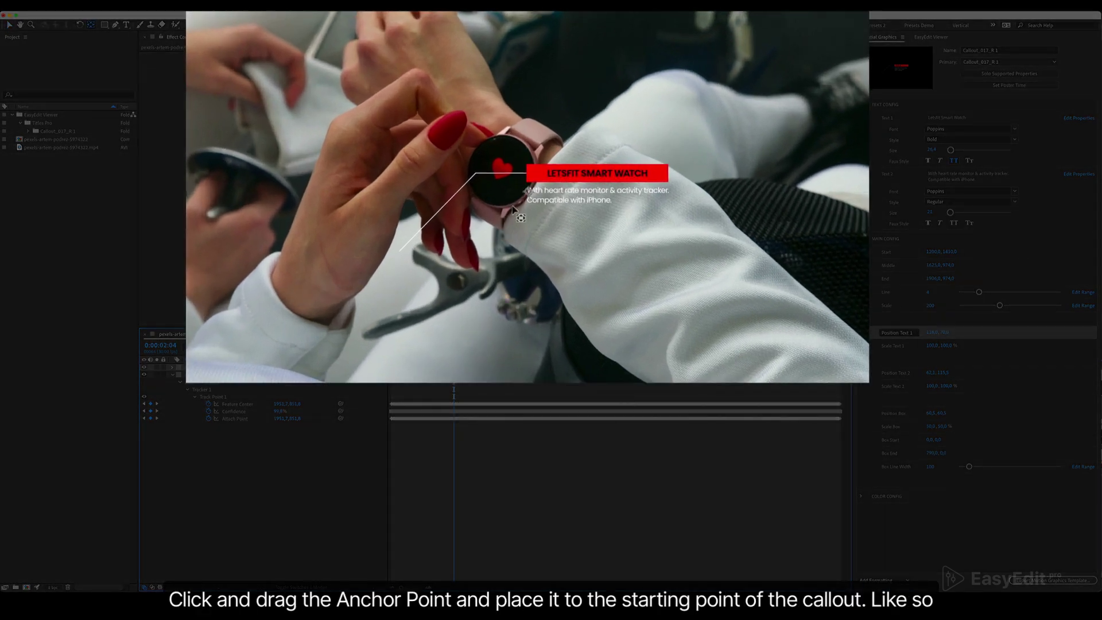
{"action": "left_click_drag", "start_coordinate": [528, 190], "coordinate": [400, 258]}
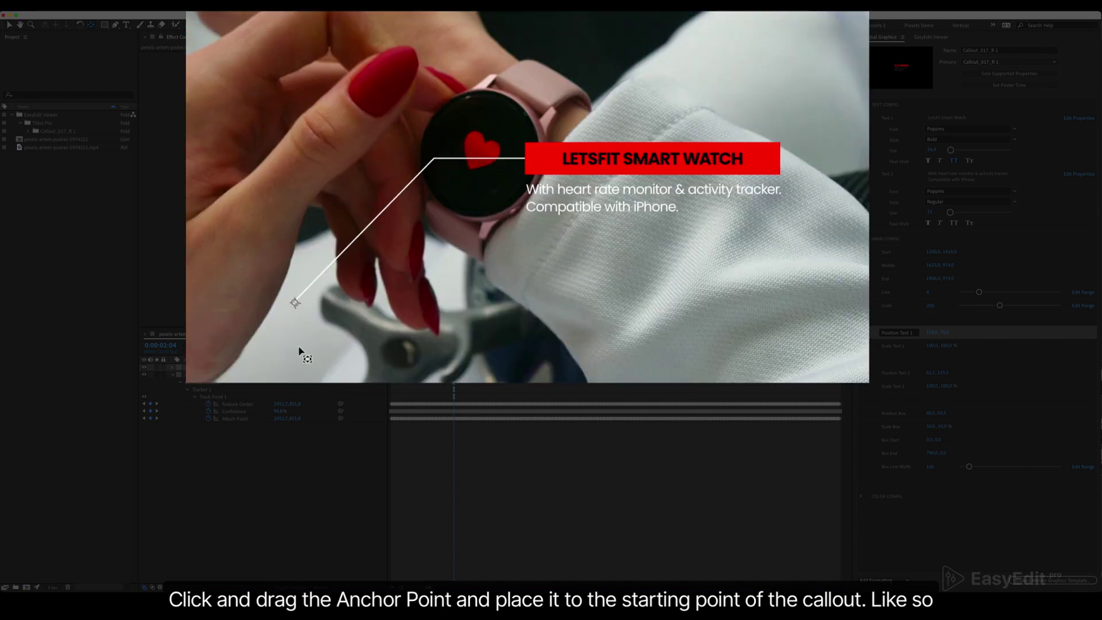
Reposition the callout layer so that its line starts at the tracked upper strap lug of the watch
{"action": "key", "text": "space"}
{"action": "scroll", "coordinate": [440, 289], "scroll_direction": "up", "scroll_amount": 1}
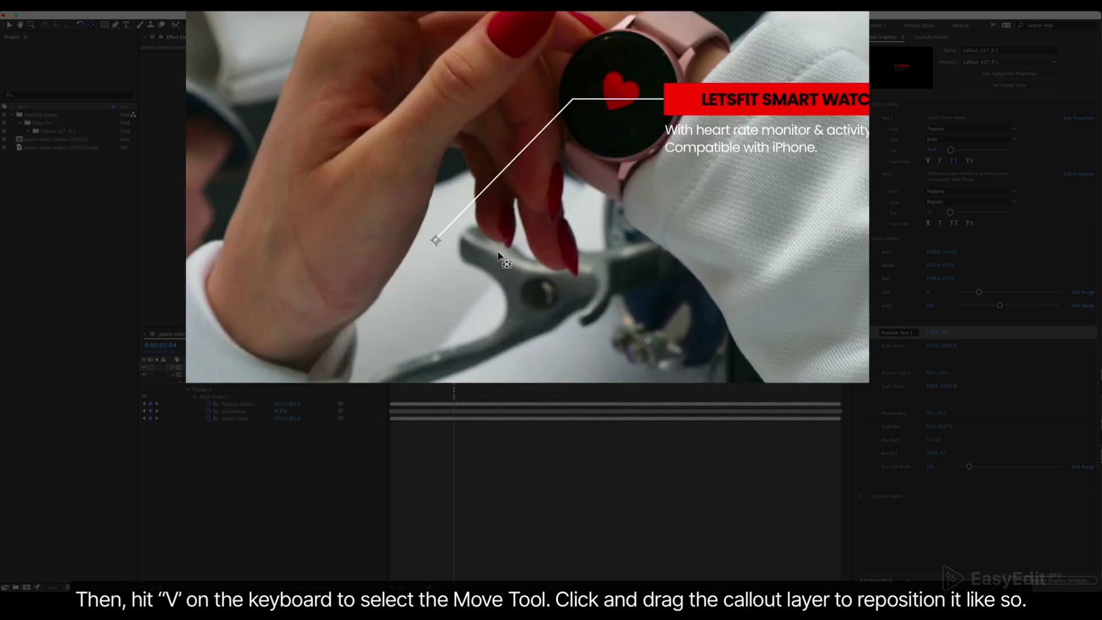
{"action": "scroll", "coordinate": [506, 253], "scroll_direction": "down", "scroll_amount": 1}
{"action": "key", "text": "space"}
{"action": "left_click_drag", "start_coordinate": [555, 253], "coordinate": [476, 297]}
{"action": "key", "text": "space"}
{"action": "left_click", "coordinate": [515, 277]}
{"action": "key", "text": "v"}
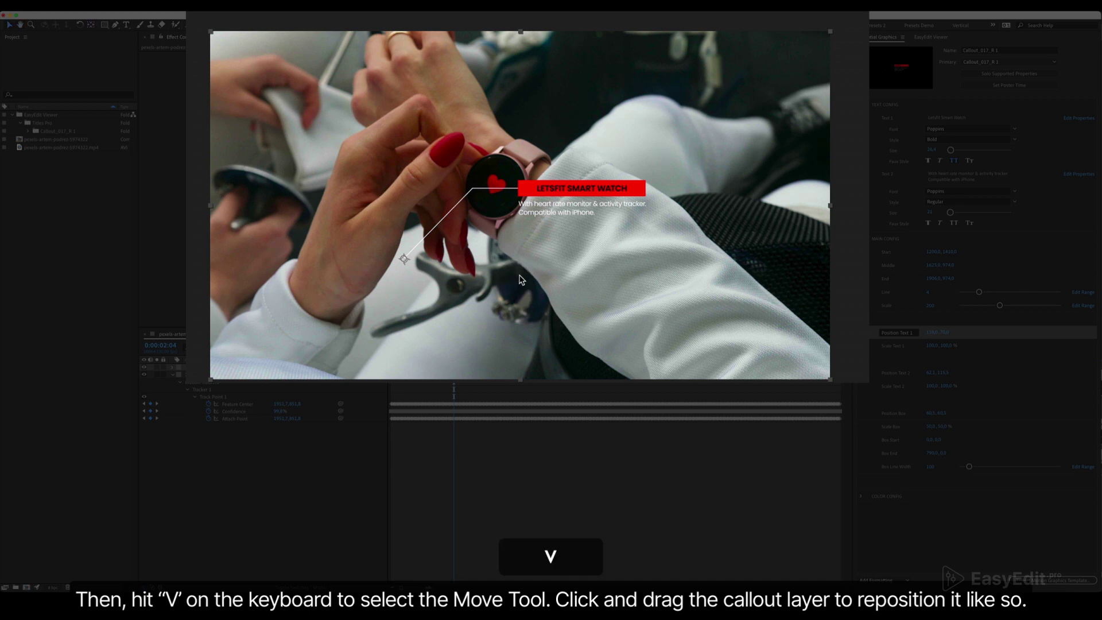
{"action": "left_click_drag", "start_coordinate": [526, 195], "coordinate": [645, 100]}
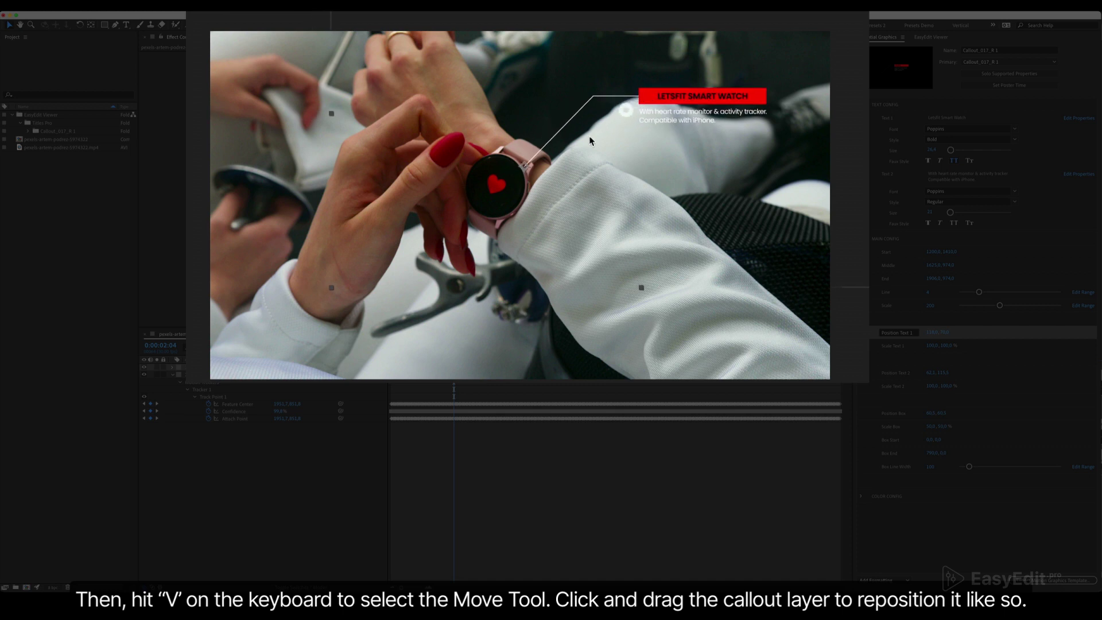
{"action": "left_click", "coordinate": [305, 485]}
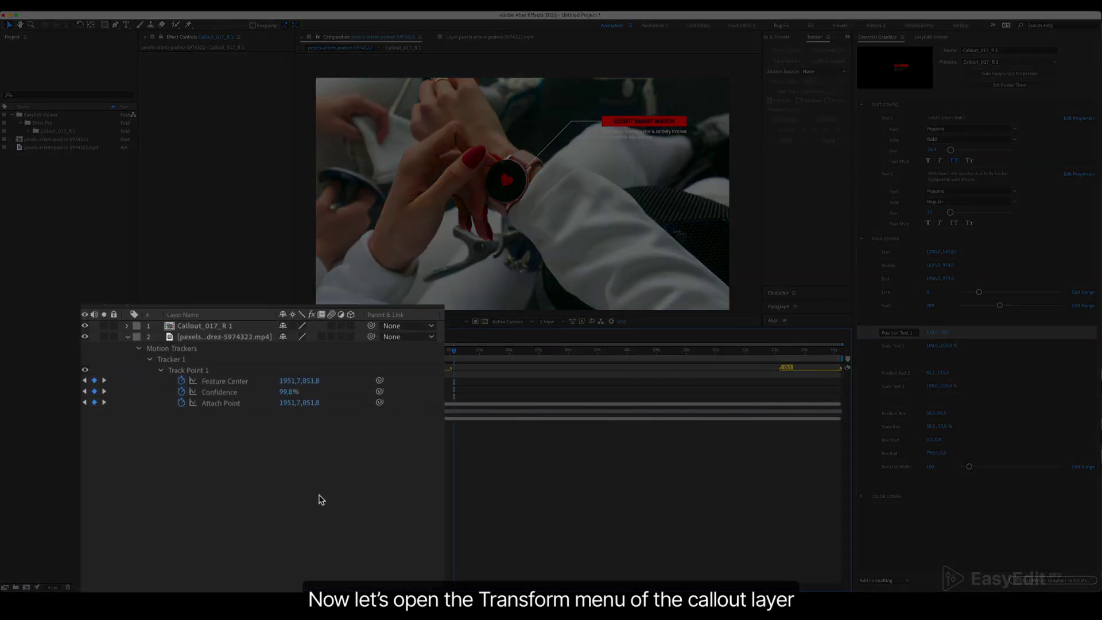
Link the callout's Position to the Feature Center of Track Point 1 with an expression and preview the result
{"action": "left_click", "coordinate": [127, 326]}
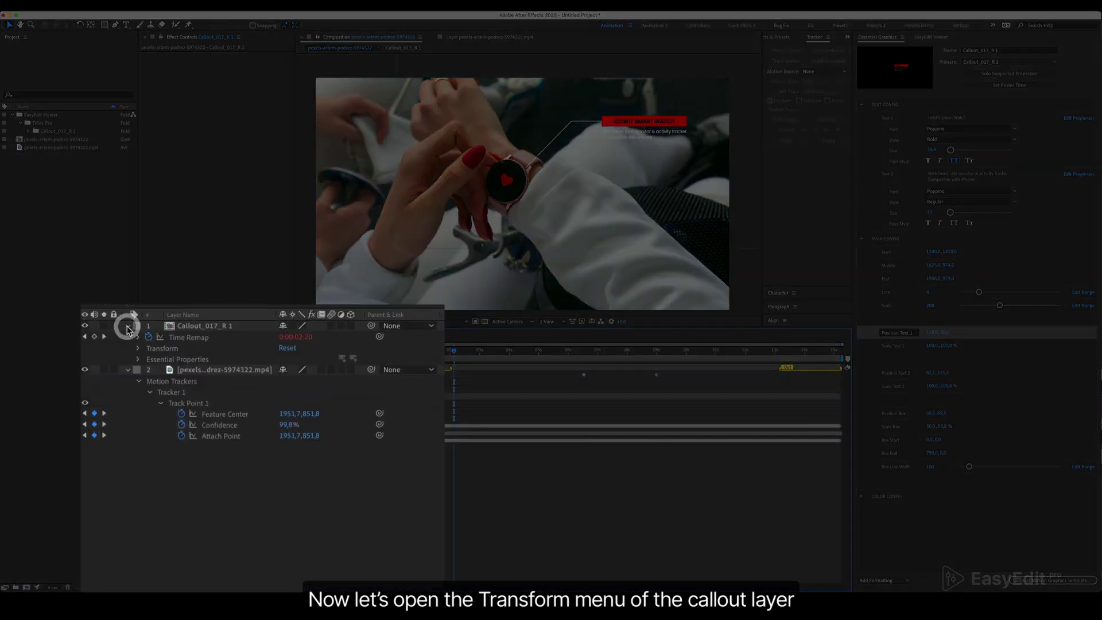
{"action": "left_click", "coordinate": [138, 349]}
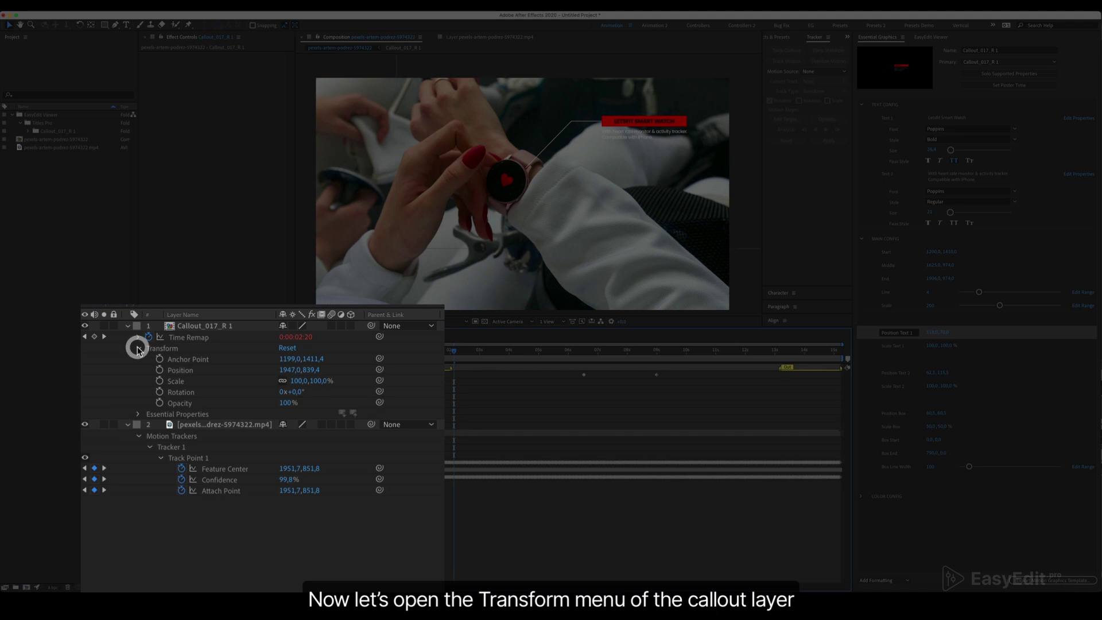
{"action": "left_click", "coordinate": [180, 371]}
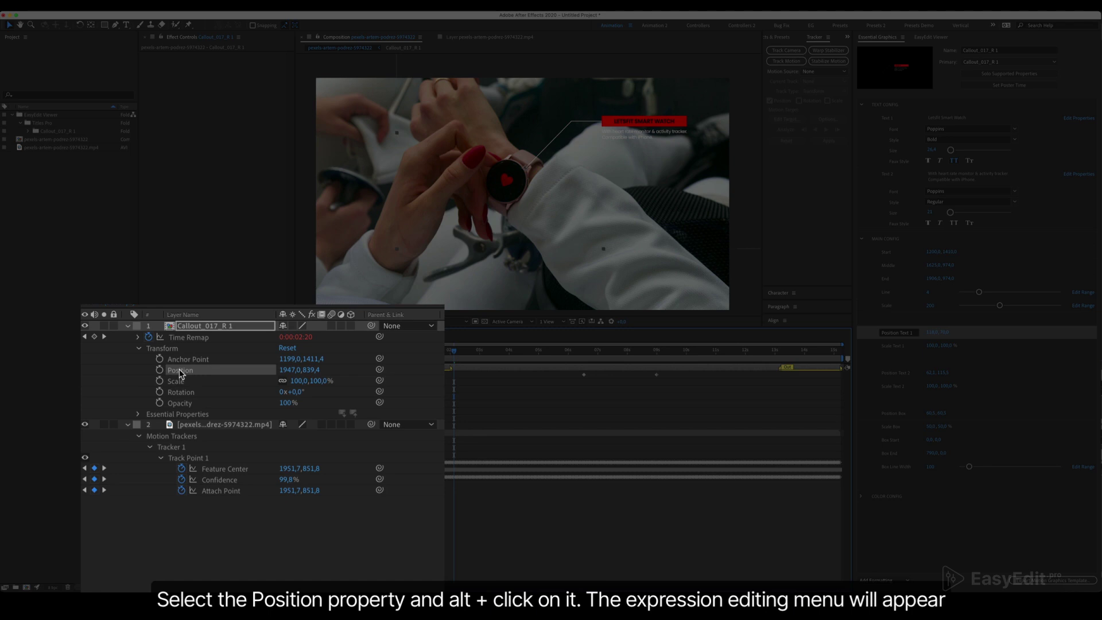
{"action": "left_click", "coordinate": [160, 370], "text": "alt"}
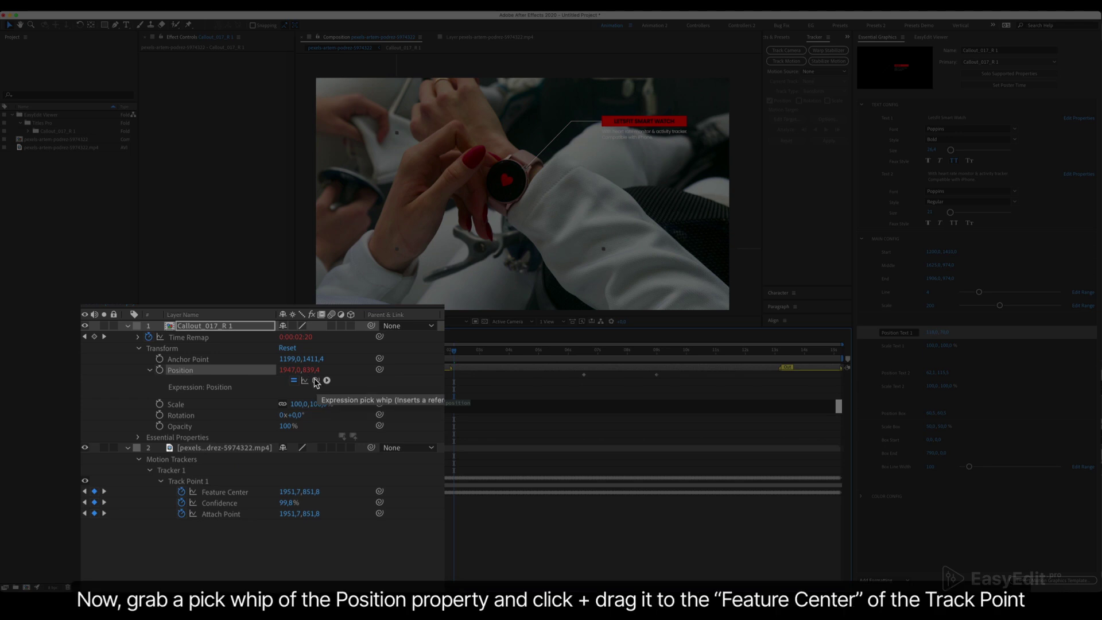
{"action": "left_click_drag", "start_coordinate": [316, 382], "coordinate": [230, 496]}
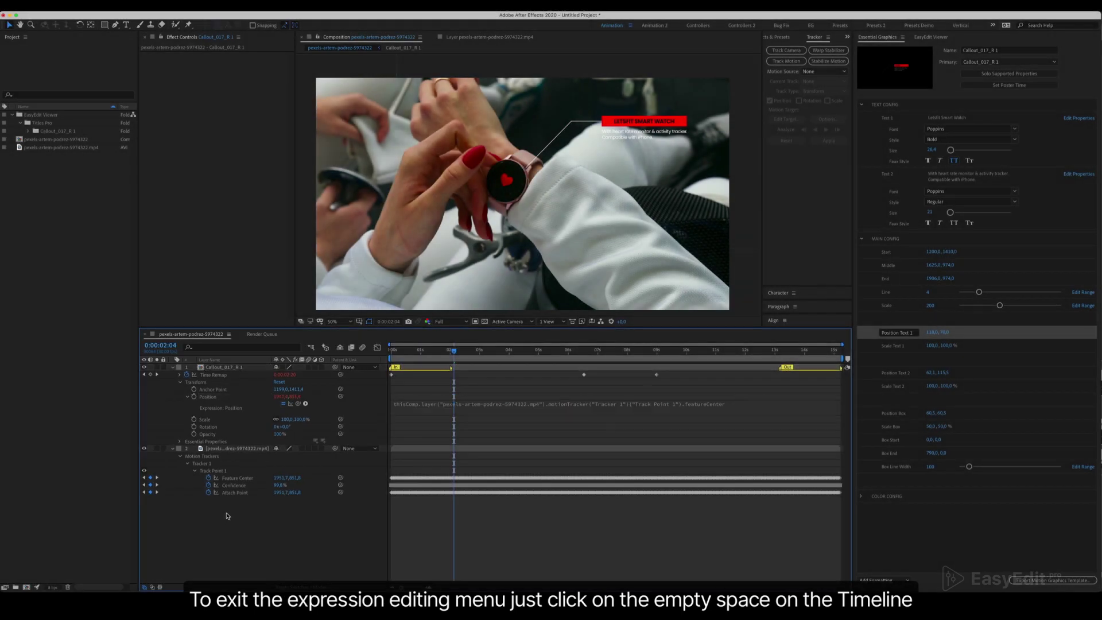
{"action": "left_click", "coordinate": [227, 515]}
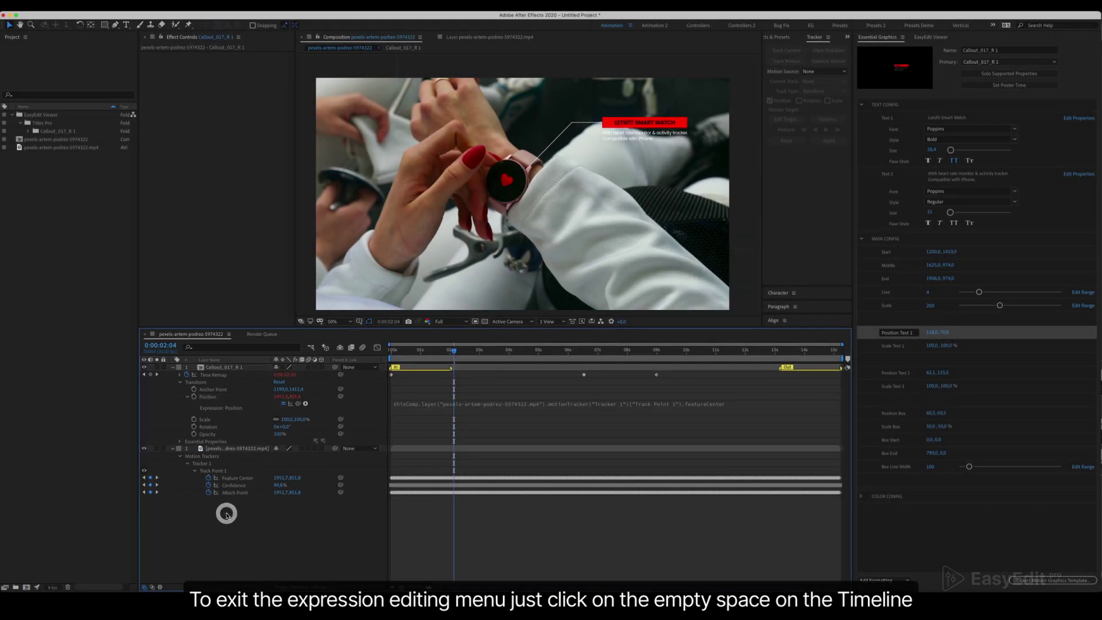
{"action": "key", "text": "0"}
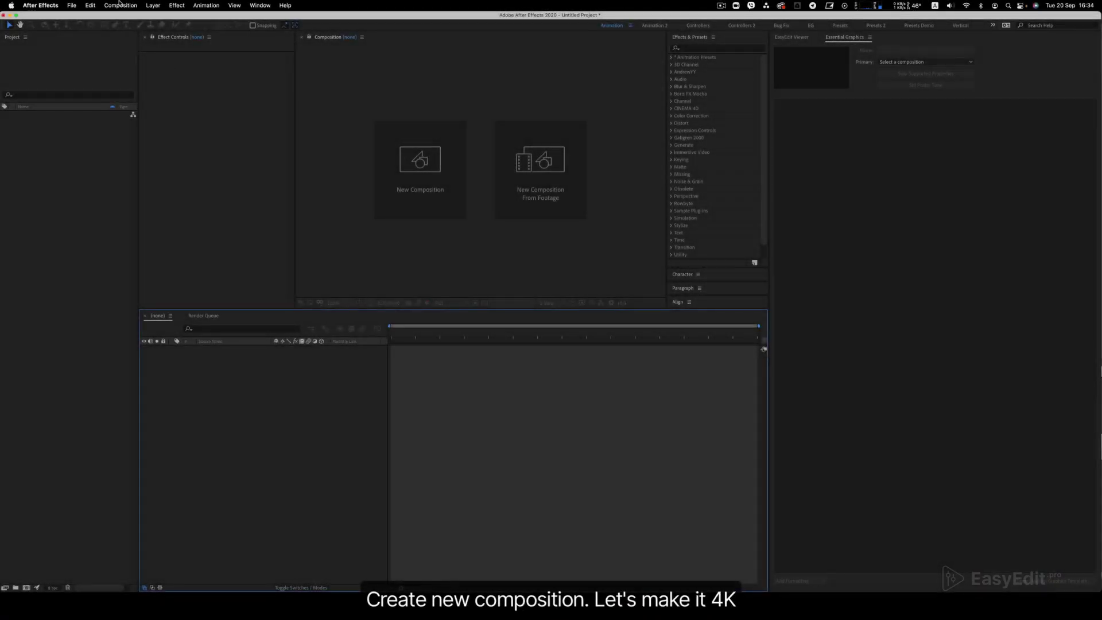
Create a new 4K composition with a width of 3840 px and a height of 2160 px
{"action": "left_click", "coordinate": [120, 5]}
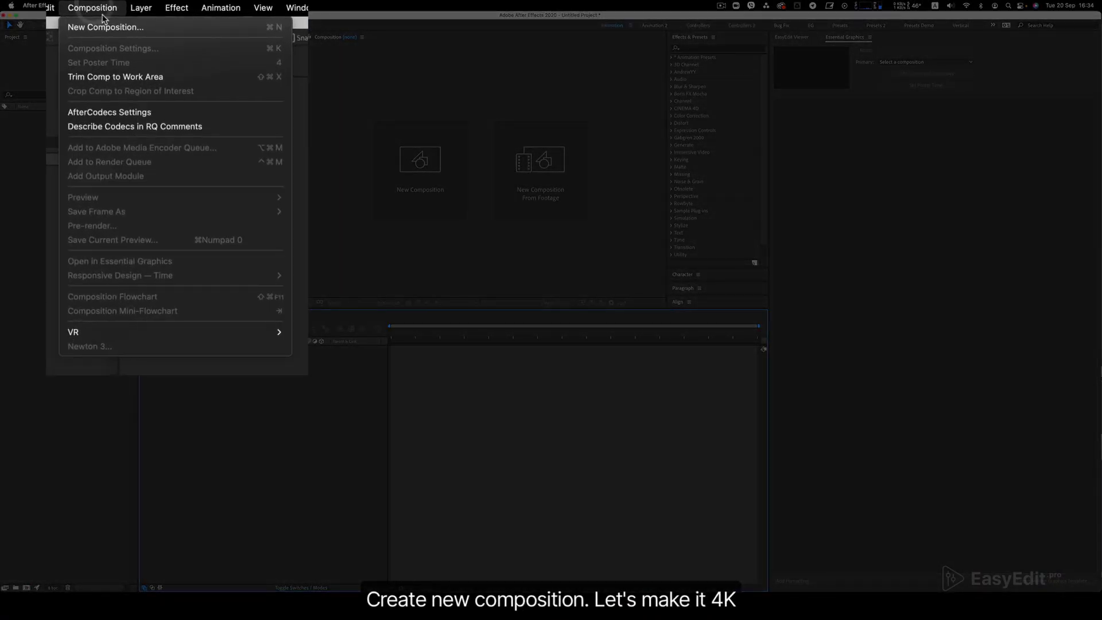
{"action": "left_click", "coordinate": [104, 25]}
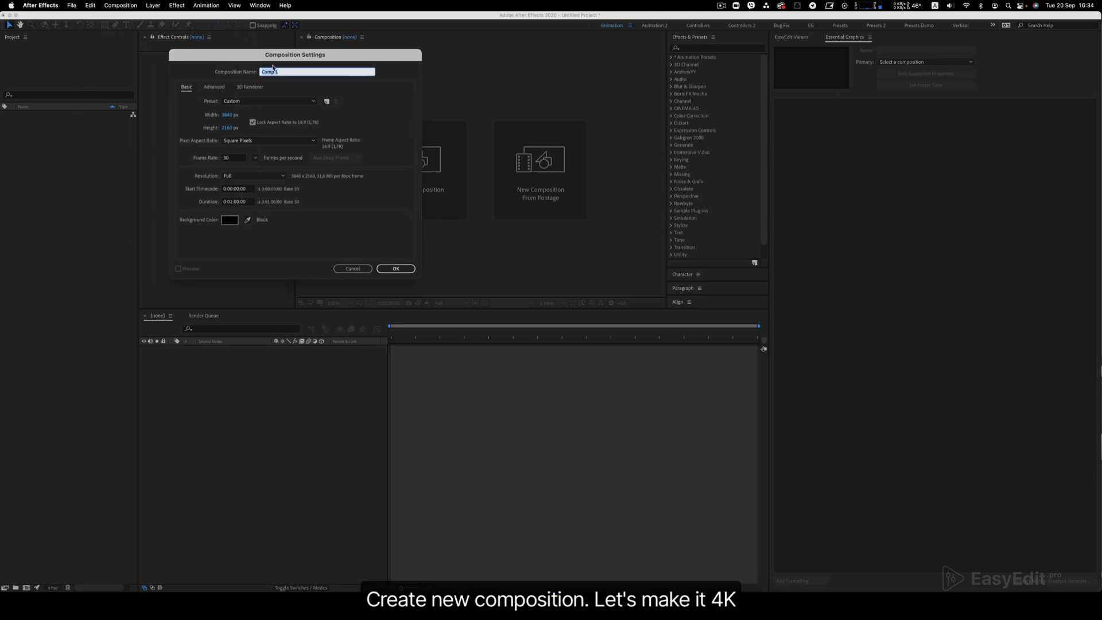
{"action": "left_click_drag", "start_coordinate": [240, 57], "coordinate": [488, 161]}
{"action": "left_click", "coordinate": [473, 217]}
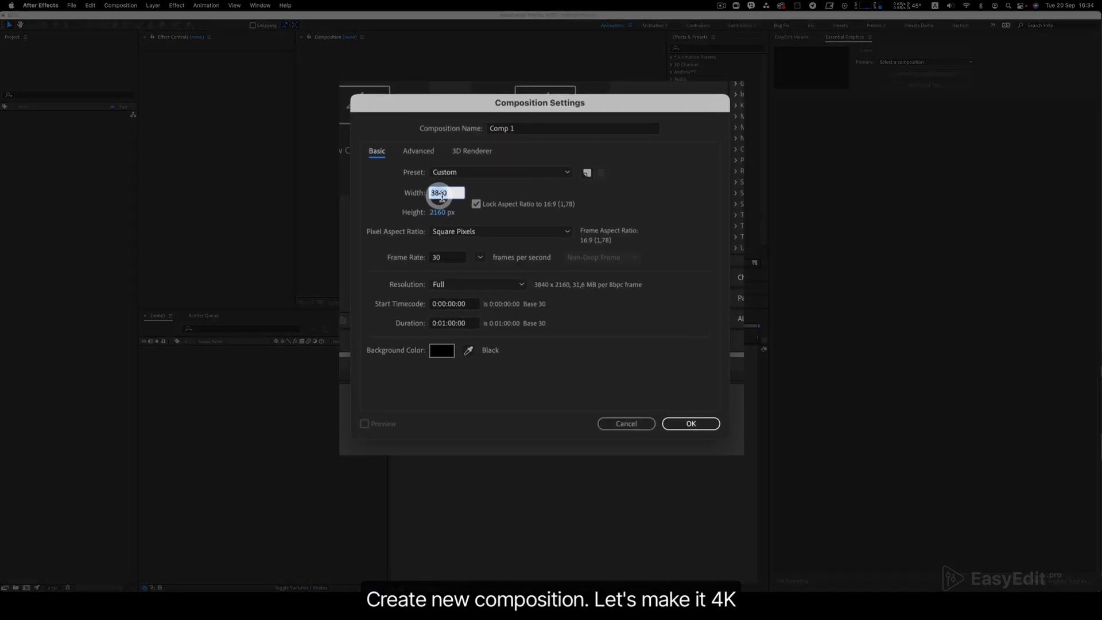
{"action": "left_click", "coordinate": [442, 213]}
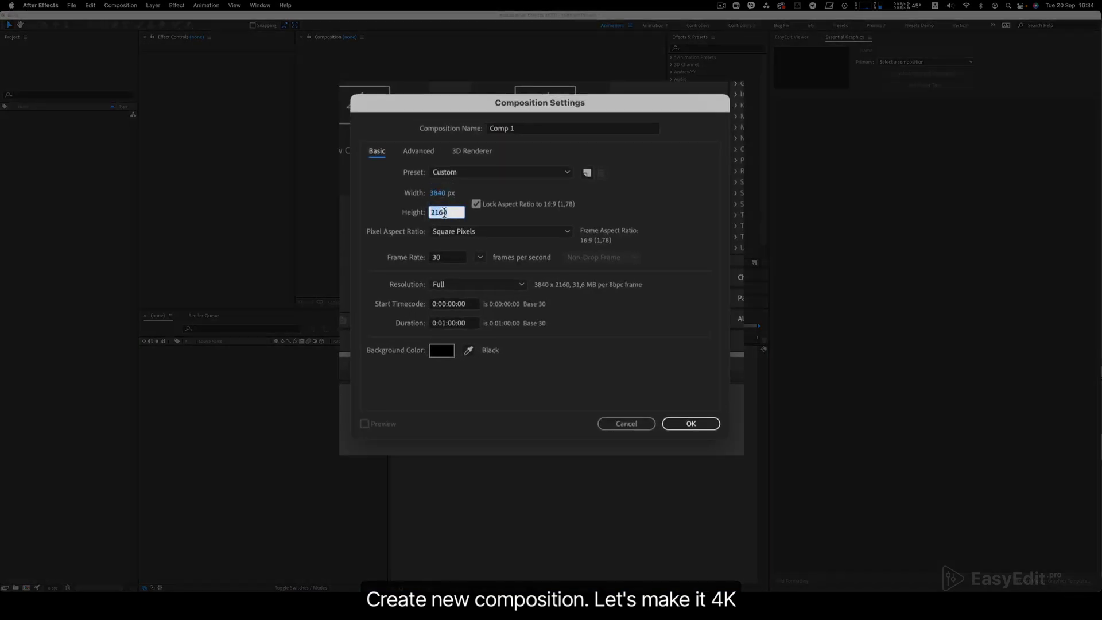
{"action": "left_click", "coordinate": [695, 425]}
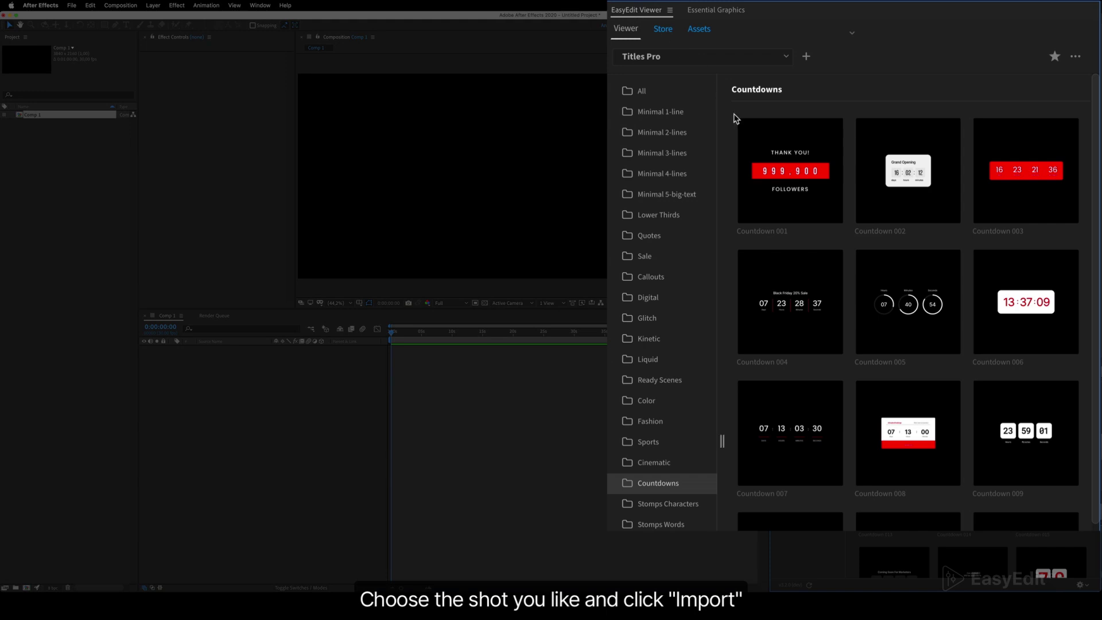
Import the Countdown 005 template from the Titles Pro Countdowns category into the composition and deselect its layer
{"action": "mouse_move", "coordinate": [780, 177]}
{"action": "mouse_move", "coordinate": [928, 303]}
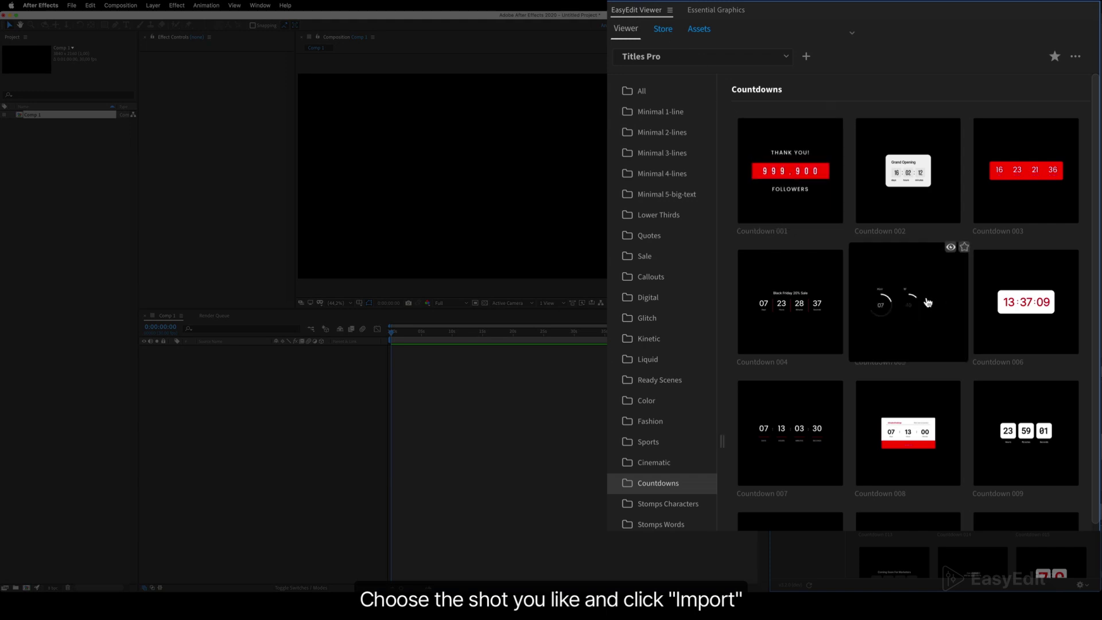
{"action": "mouse_move", "coordinate": [934, 441]}
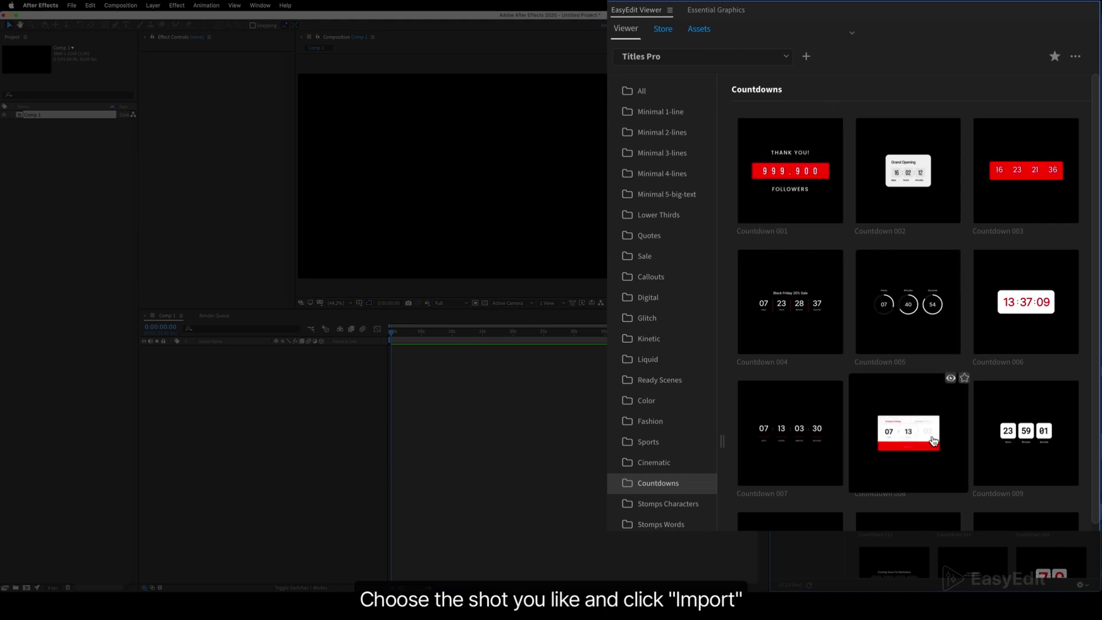
{"action": "left_click", "coordinate": [921, 298]}
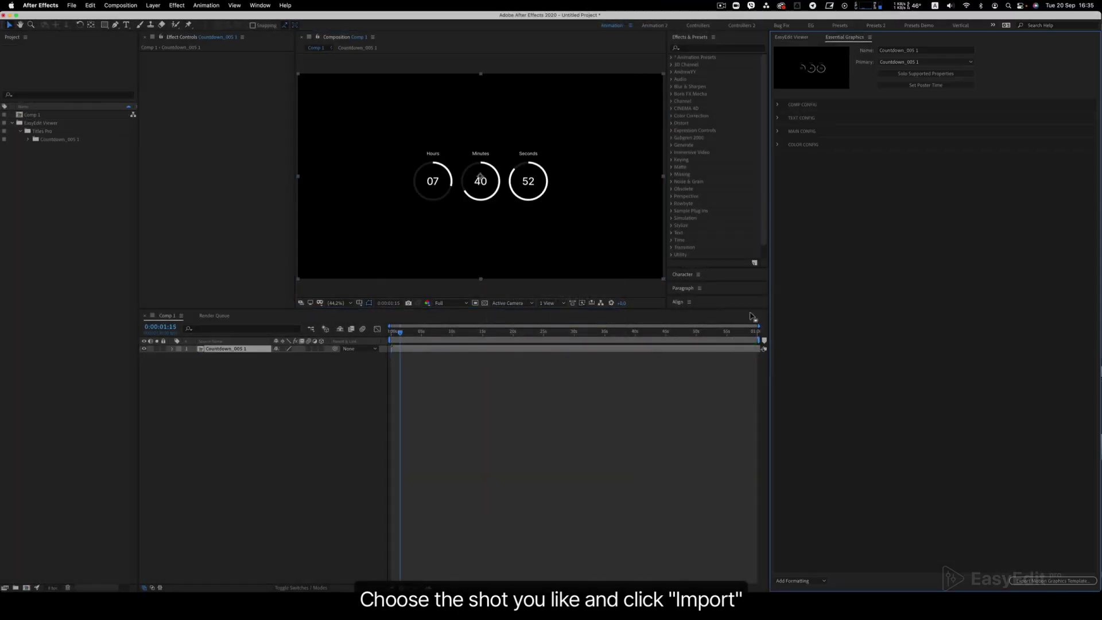
{"action": "left_click", "coordinate": [503, 409]}
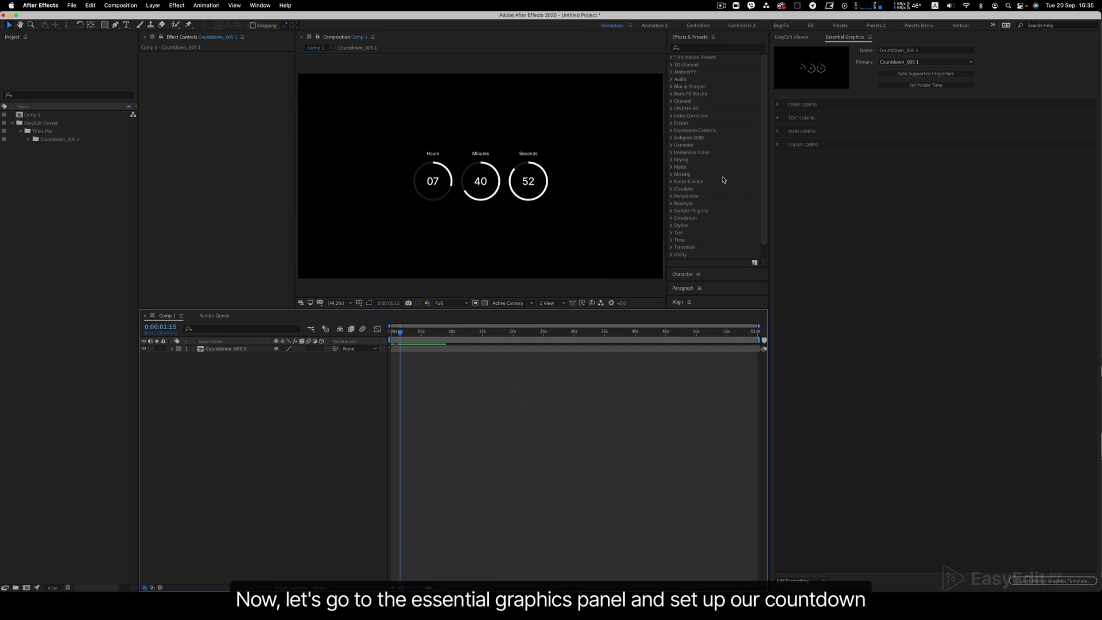
In the countdown's Main Config, set Hours to 15, Minutes to 20 and Seconds to 10
{"action": "left_click", "coordinate": [779, 131]}
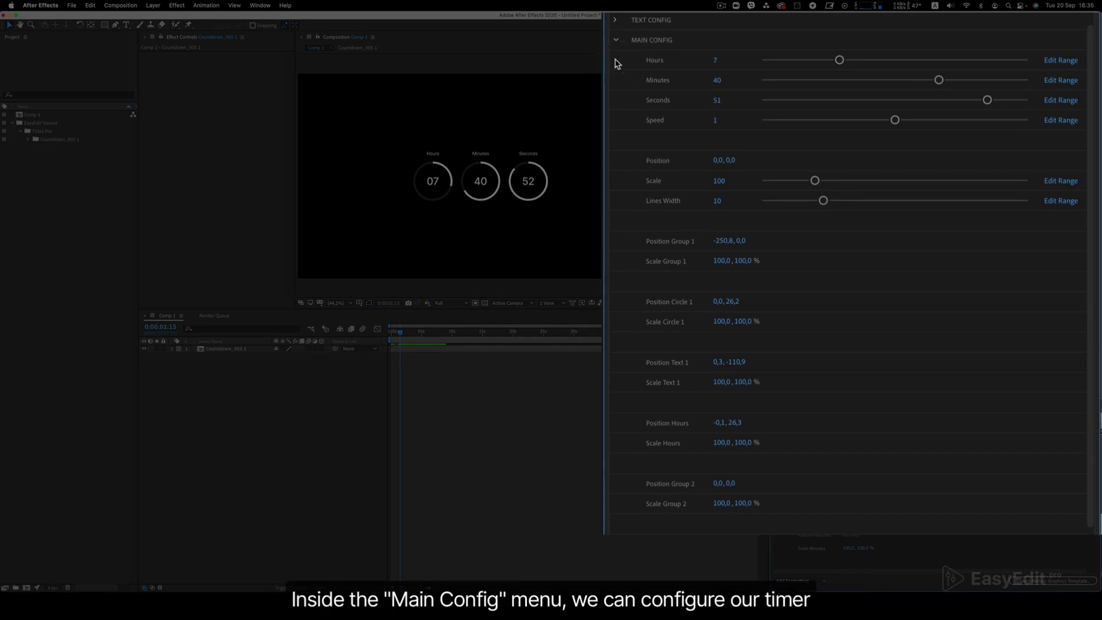
{"action": "left_click", "coordinate": [713, 62]}
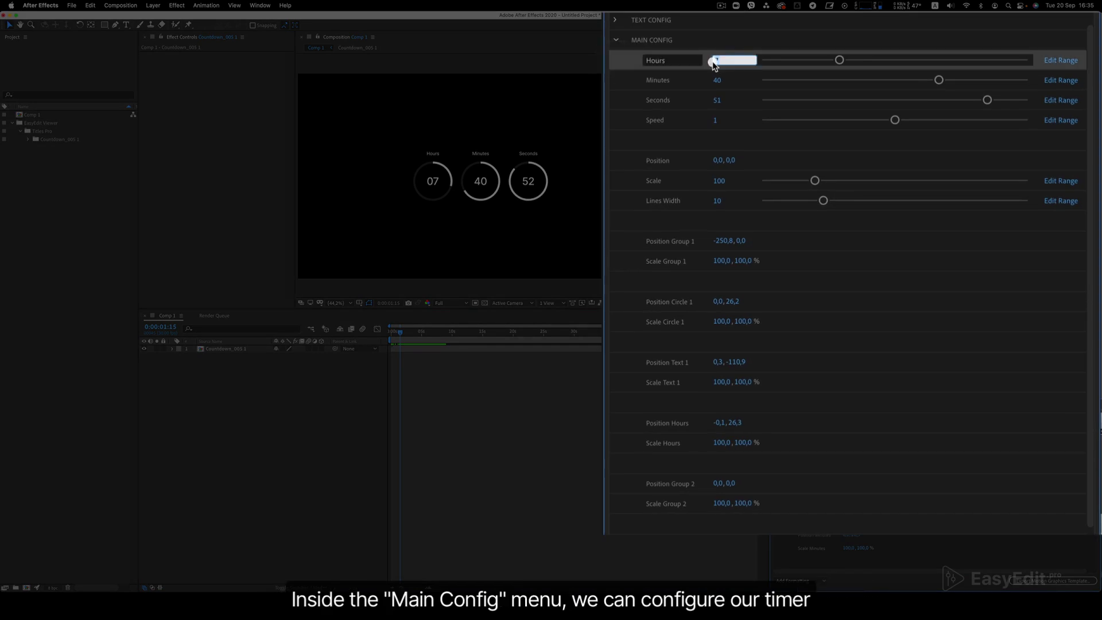
{"action": "type", "text": "15"}
{"action": "key", "text": "Return"}
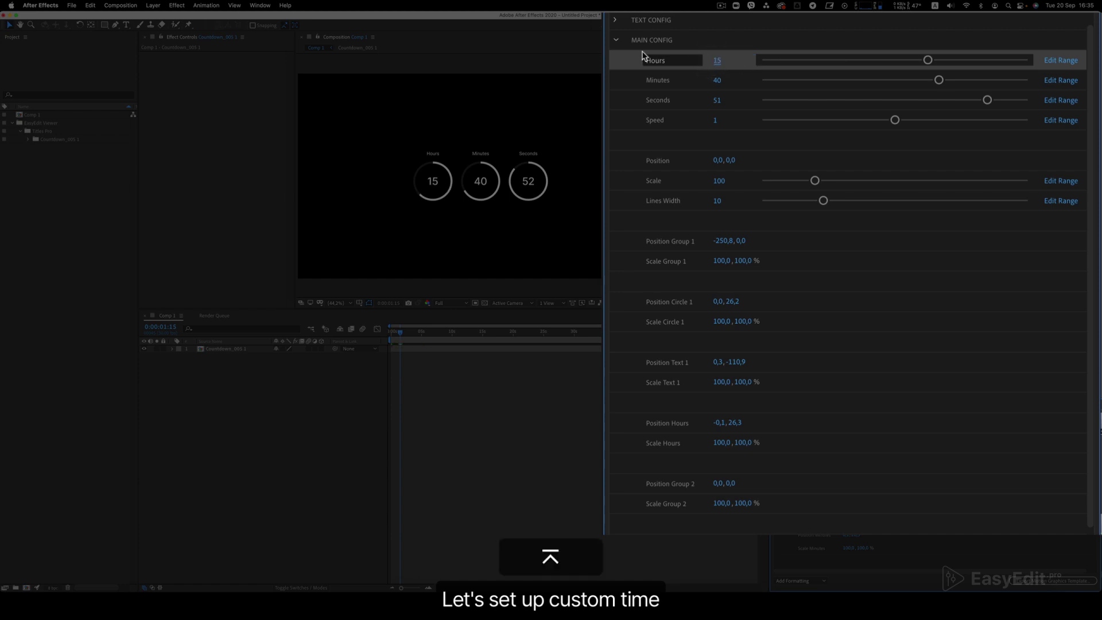
{"action": "left_click", "coordinate": [717, 80]}
{"action": "type", "text": "20"}
{"action": "key", "text": "Return"}
{"action": "left_click", "coordinate": [714, 101]}
{"action": "type", "text": "10"}
{"action": "key", "text": "Return"}
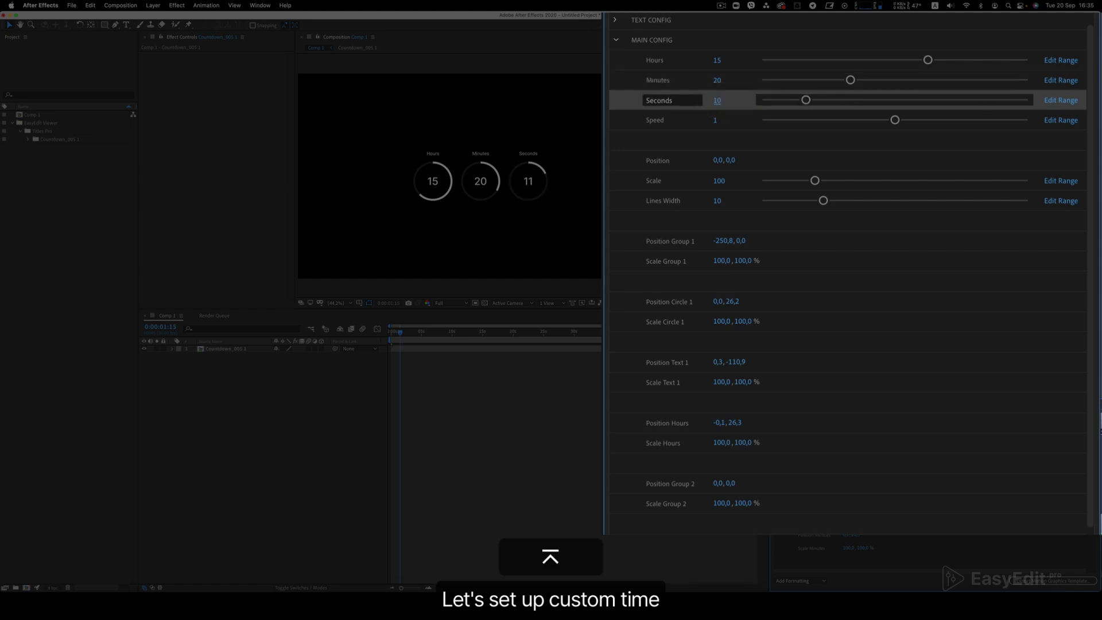
End the work area at about 5 seconds in the composition and preview the countdown
{"action": "left_click", "coordinate": [476, 375]}
{"action": "left_click_drag", "start_coordinate": [400, 333], "coordinate": [381, 332]}
{"action": "key", "text": "="}
{"action": "key", "text": "="}
{"action": "left_click", "coordinate": [515, 338]}
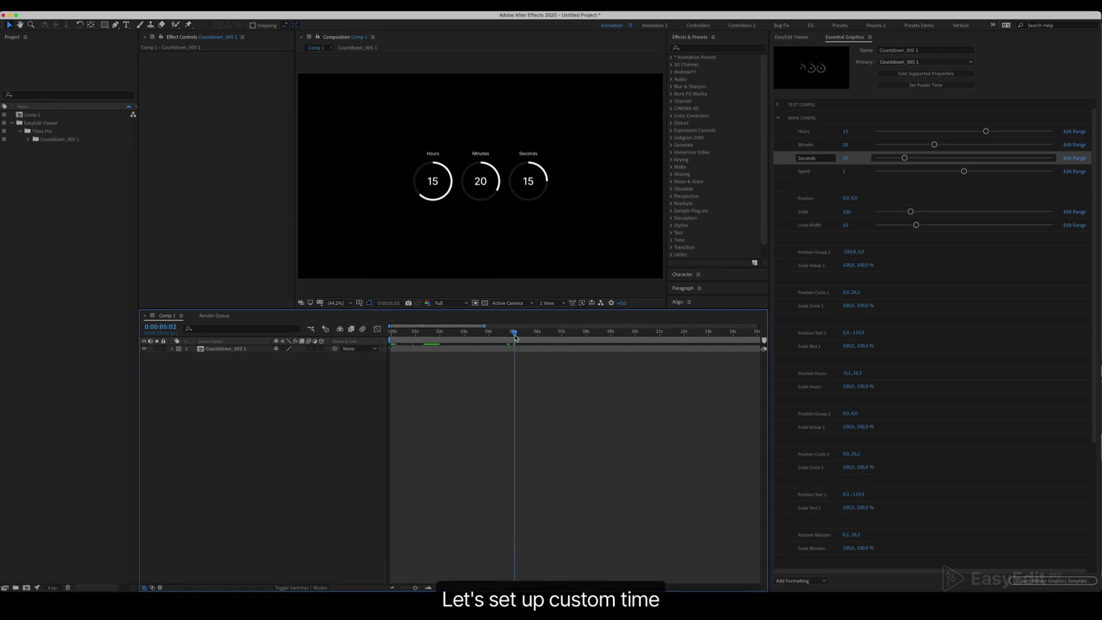
{"action": "key", "text": "n"}
{"action": "key", "text": "KP_0"}
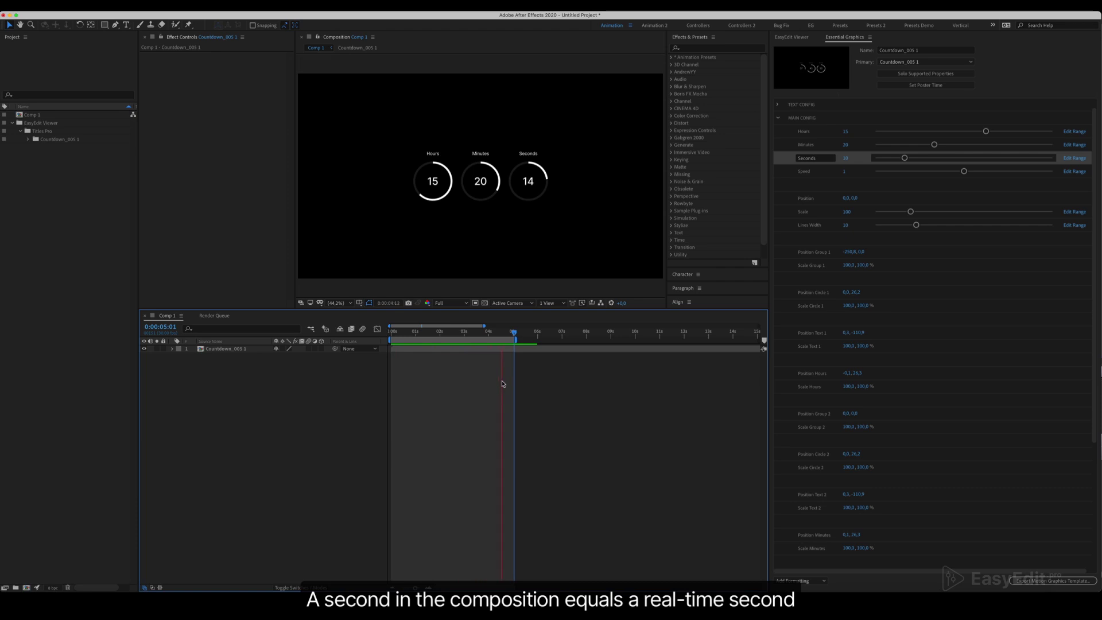
{"action": "key", "text": "space"}
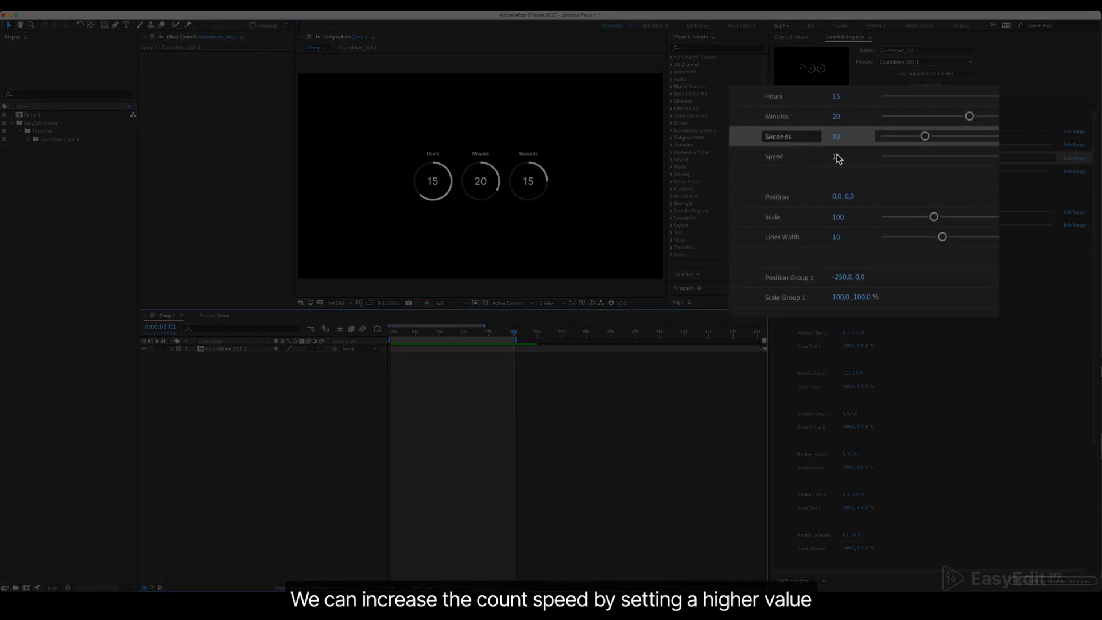
Set the countdown's Speed to 100 and preview the accelerated timer
{"action": "left_click", "coordinate": [836, 157]}
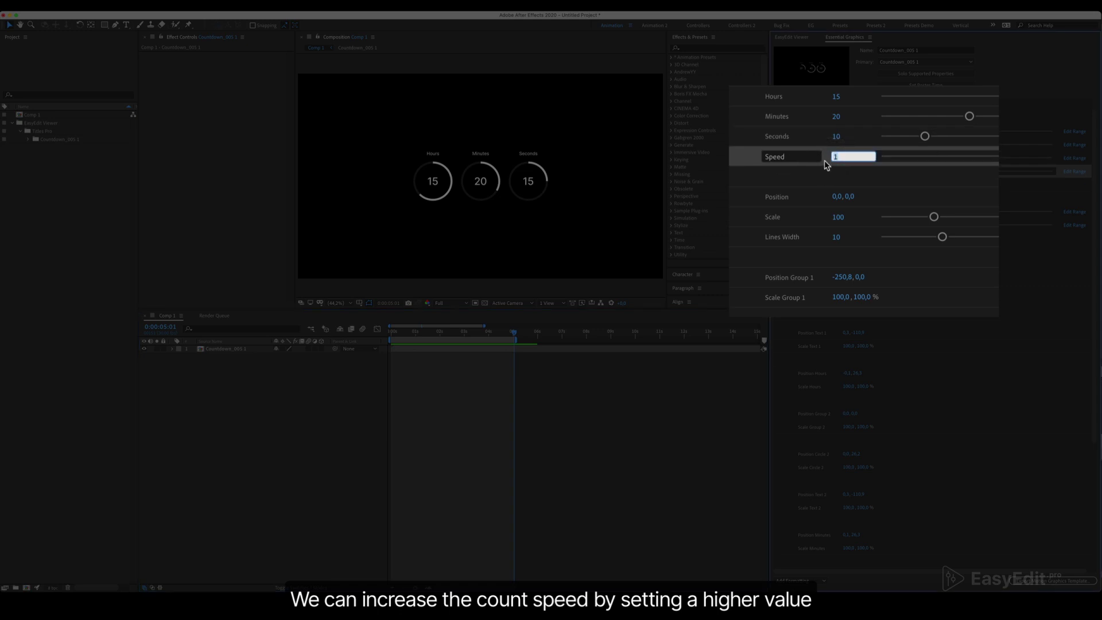
{"action": "type", "text": "10"}
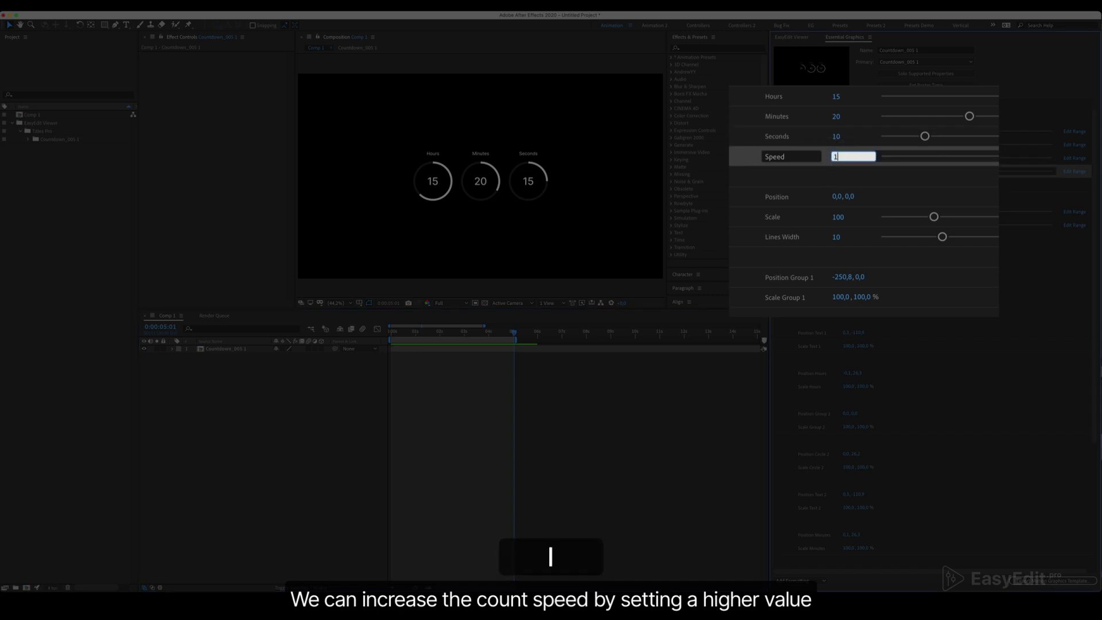
{"action": "type", "text": "0"}
{"action": "key", "text": "Return"}
{"action": "left_click", "coordinate": [409, 412]}
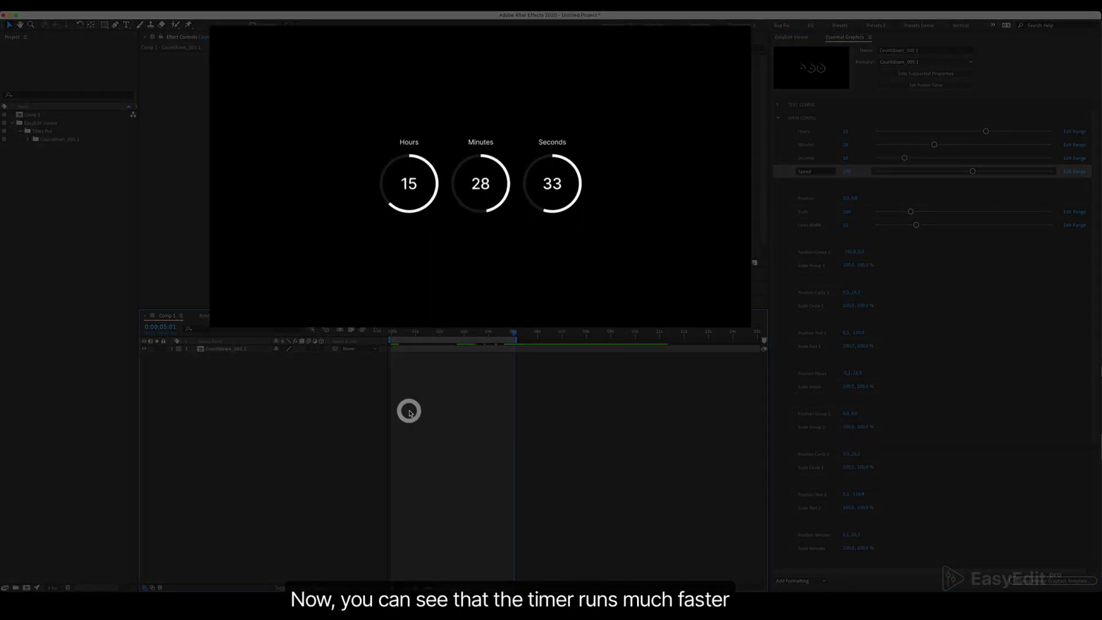
{"action": "key", "text": "KP_0"}
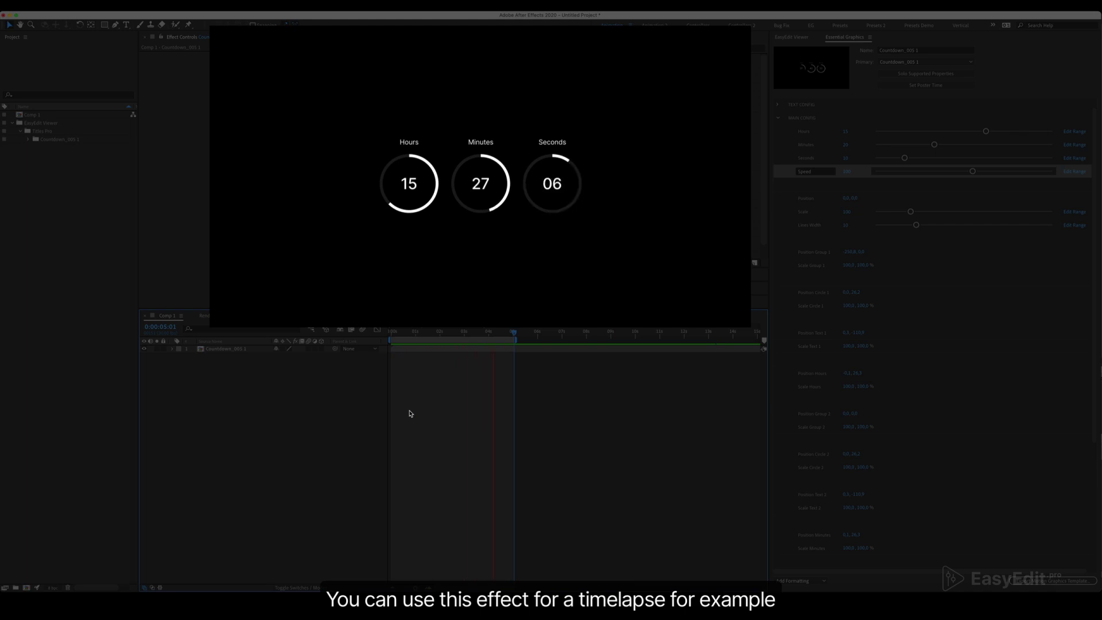
{"action": "key", "text": "space"}
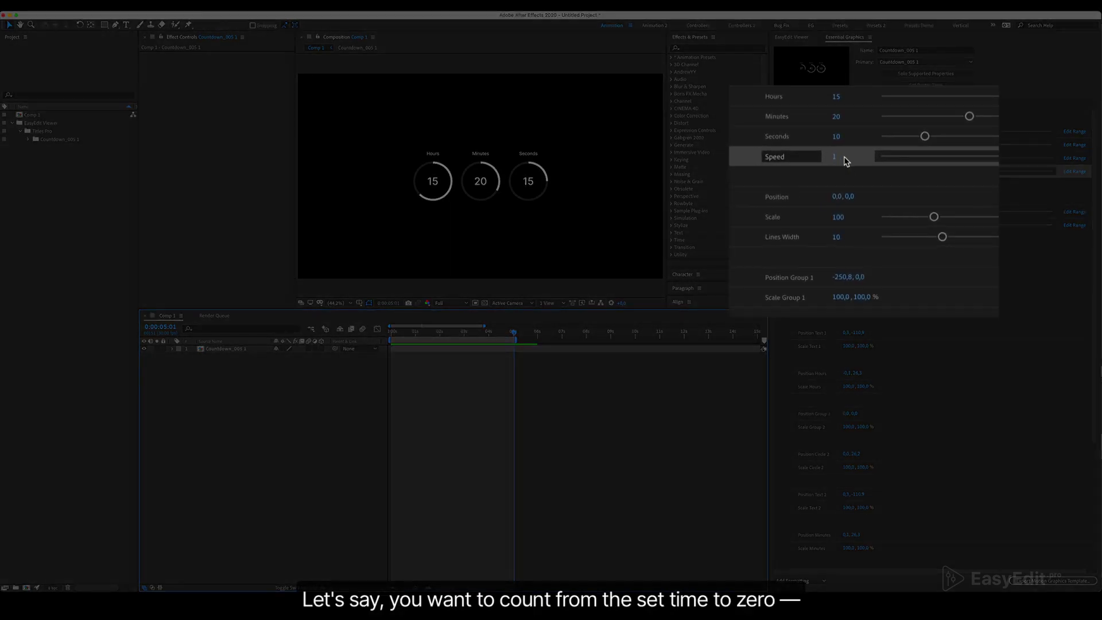
Set the countdown's Speed to -1 so it counts down towards zero, and preview it
{"action": "left_click", "coordinate": [844, 171]}
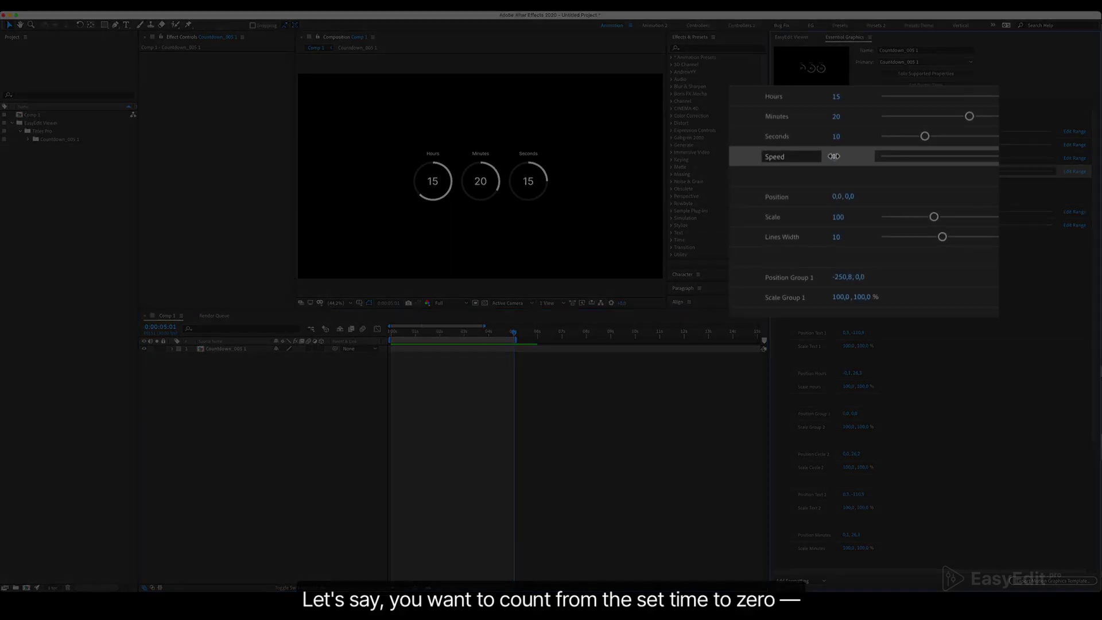
{"action": "type", "text": "-1"}
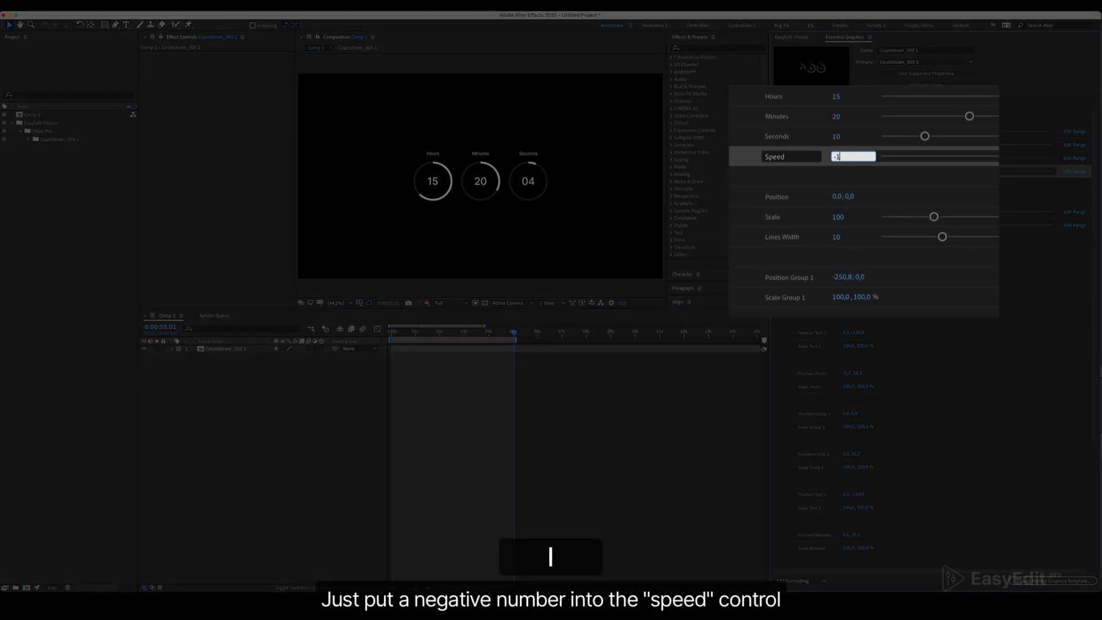
{"action": "left_click", "coordinate": [592, 391]}
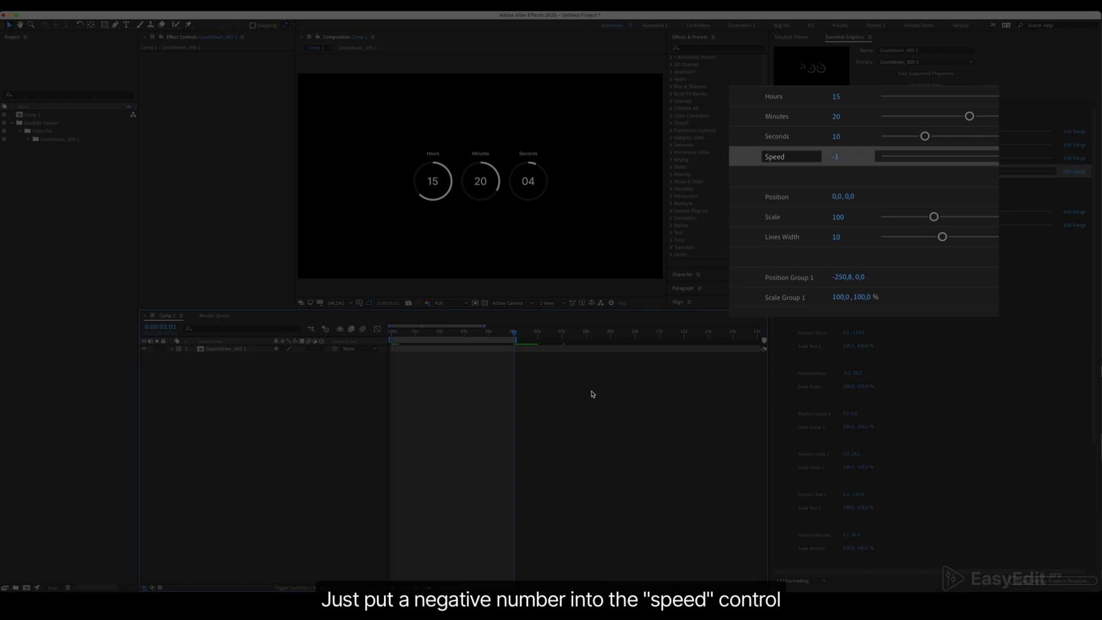
{"action": "key", "text": "0"}
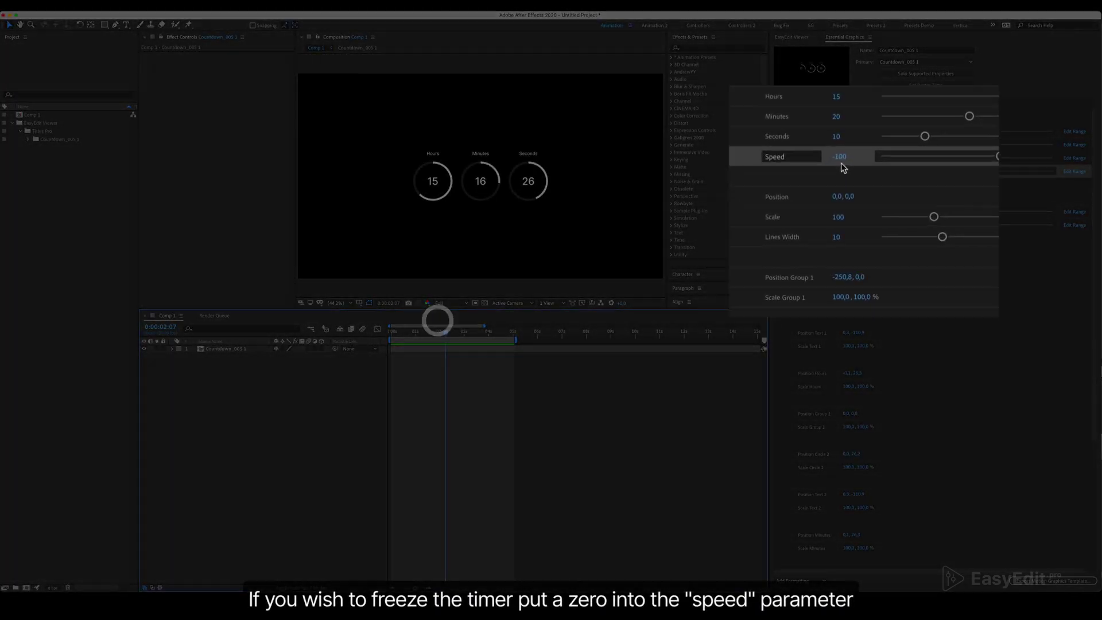
Freeze the timer by setting the countdown's Speed to 0, and preview it
{"action": "left_click", "coordinate": [849, 171]}
{"action": "type", "text": "0"}
{"action": "key", "text": "Return"}
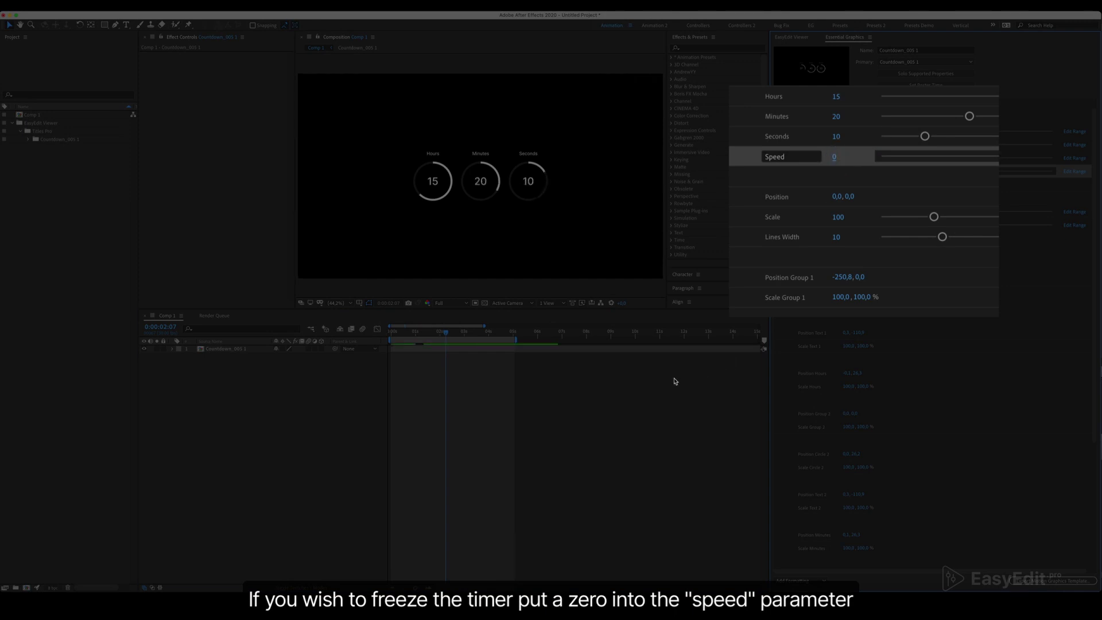
{"action": "key", "text": "0"}
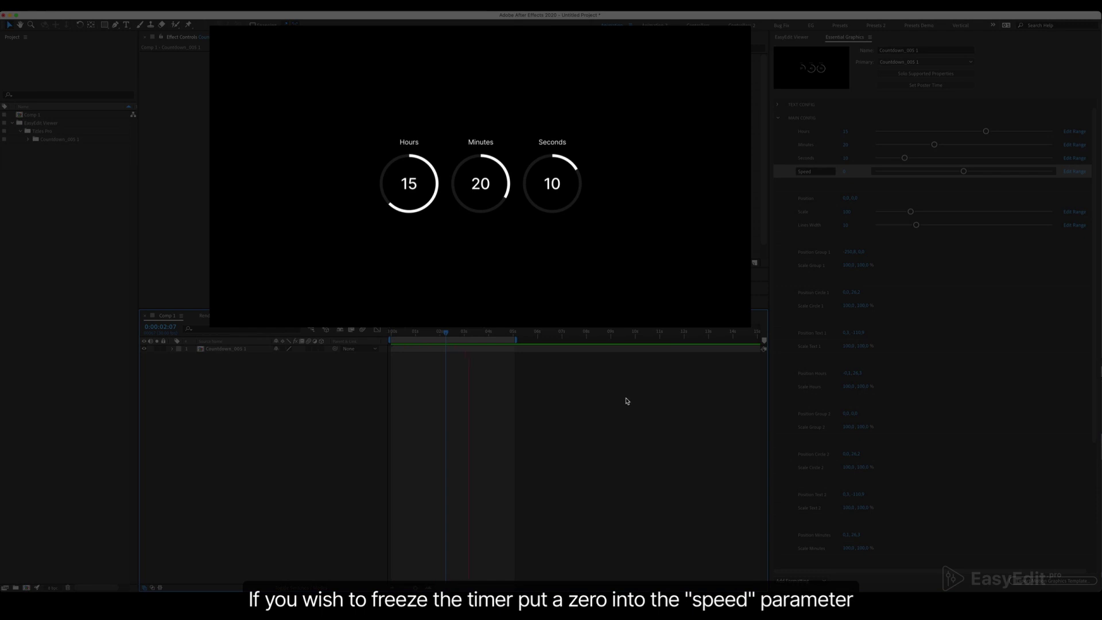
{"action": "key", "text": "space"}
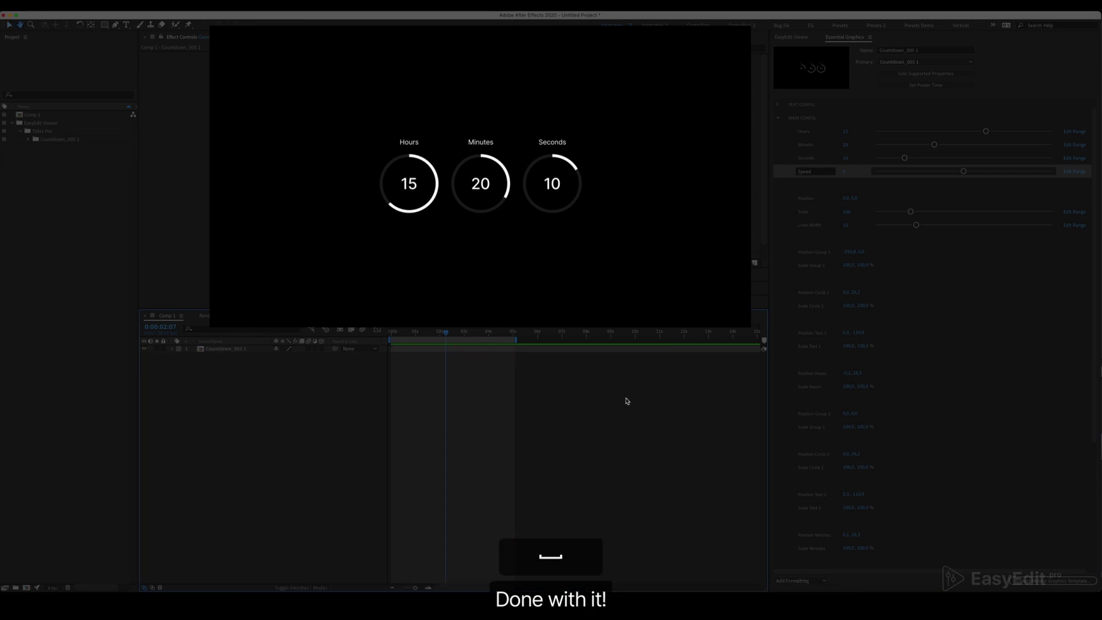
Create a 3840 x 2160 px composition in the empty project for the title and background scene
{"action": "key", "text": "shift+super"}
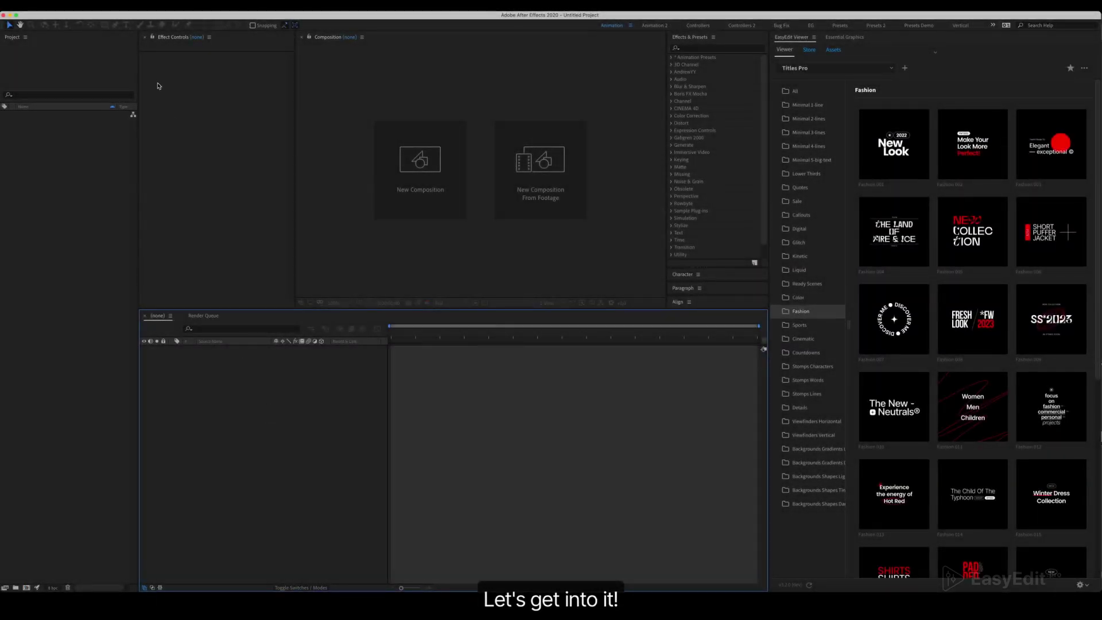
{"action": "left_click", "coordinate": [127, 6]}
{"action": "left_click", "coordinate": [135, 18]}
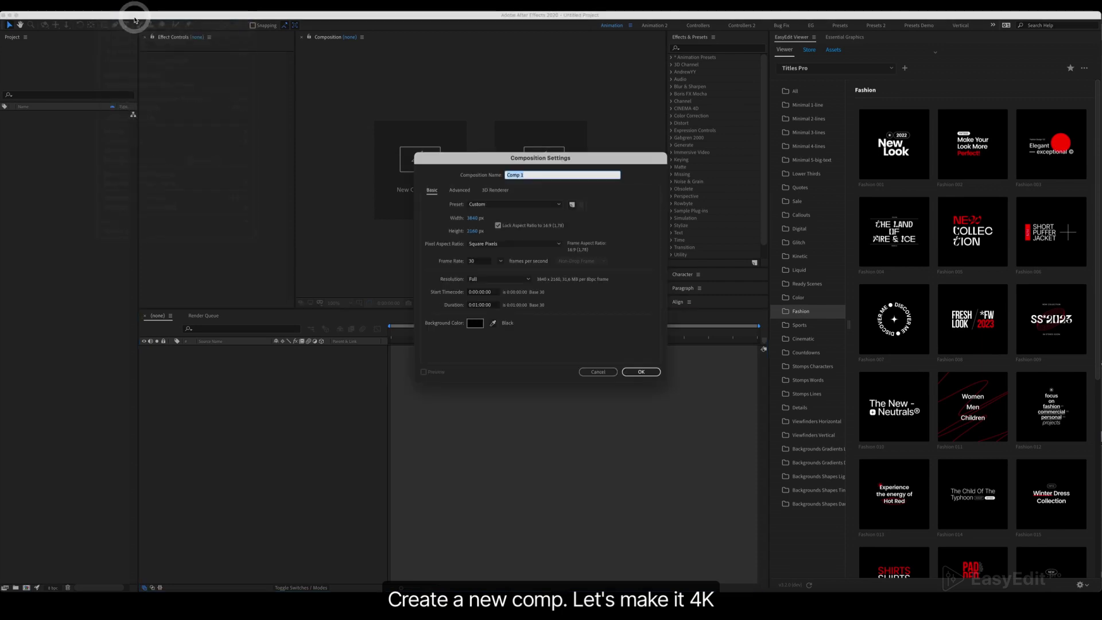
{"action": "left_click", "coordinate": [476, 218]}
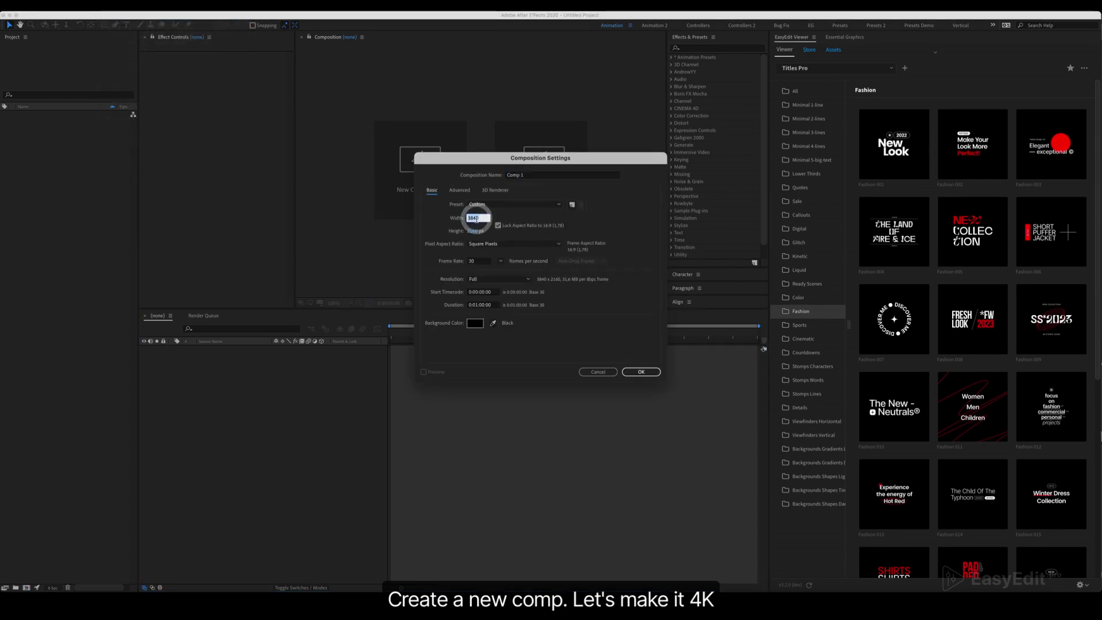
{"action": "left_click", "coordinate": [472, 232]}
{"action": "left_click", "coordinate": [634, 371]}
Browse the Sports, Color and Fashion titles, import the Fashion 012 template into the composition, and return to the template library
{"action": "left_click", "coordinate": [800, 325]}
{"action": "scroll", "coordinate": [901, 354], "scroll_direction": "down", "scroll_amount": 3}
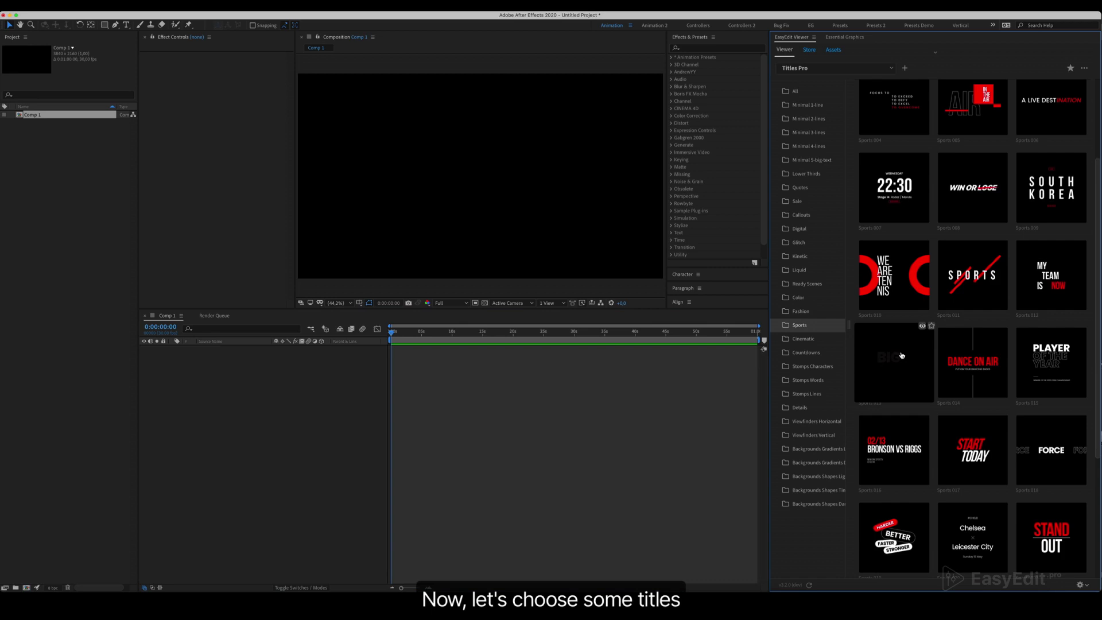
{"action": "left_click", "coordinate": [814, 298]}
{"action": "scroll", "coordinate": [907, 345], "scroll_direction": "down", "scroll_amount": 3}
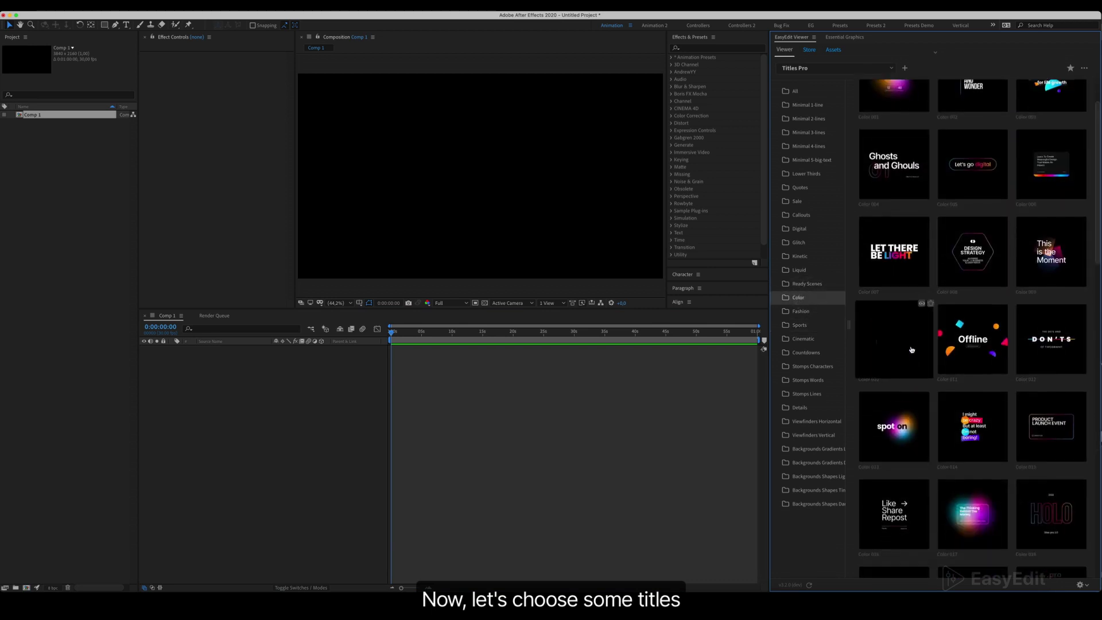
{"action": "left_click", "coordinate": [800, 312]}
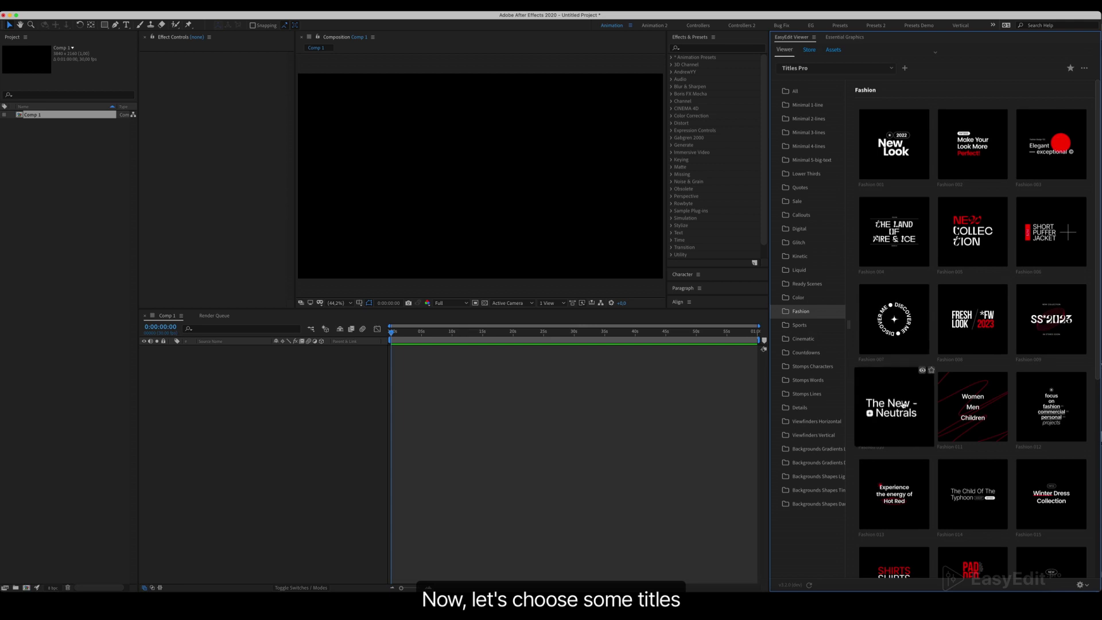
{"action": "left_click", "coordinate": [1046, 407]}
{"action": "left_click", "coordinate": [784, 36]}
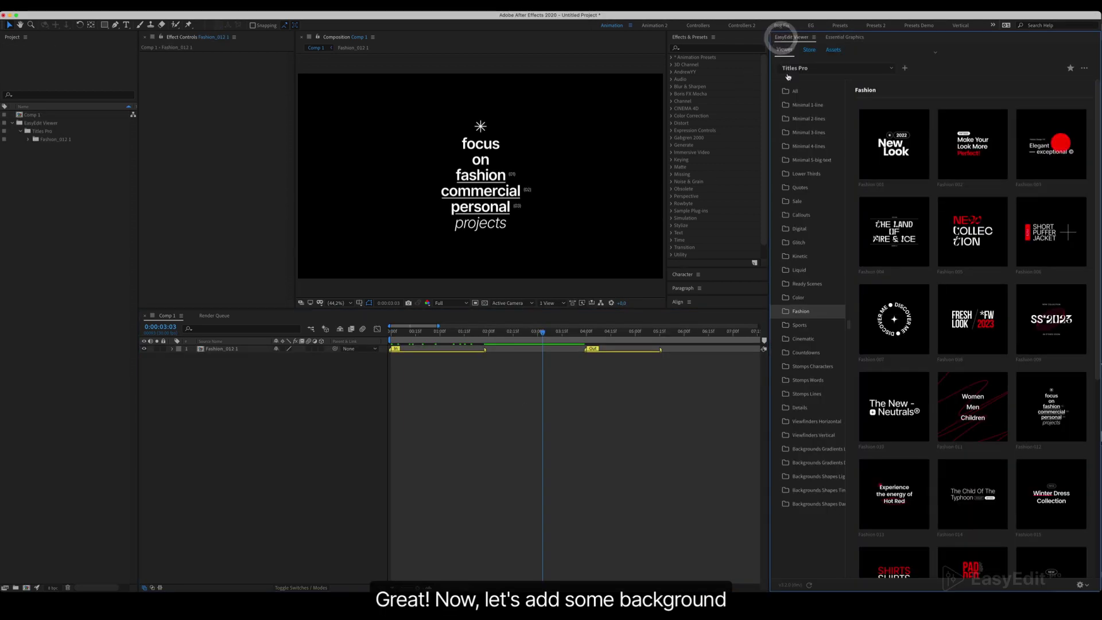
Browse the background categories, import the Shapes Dark 020 background beneath the Fashion title, and preview the combined scene
{"action": "left_click", "coordinate": [812, 462]}
{"action": "left_click", "coordinate": [813, 449]}
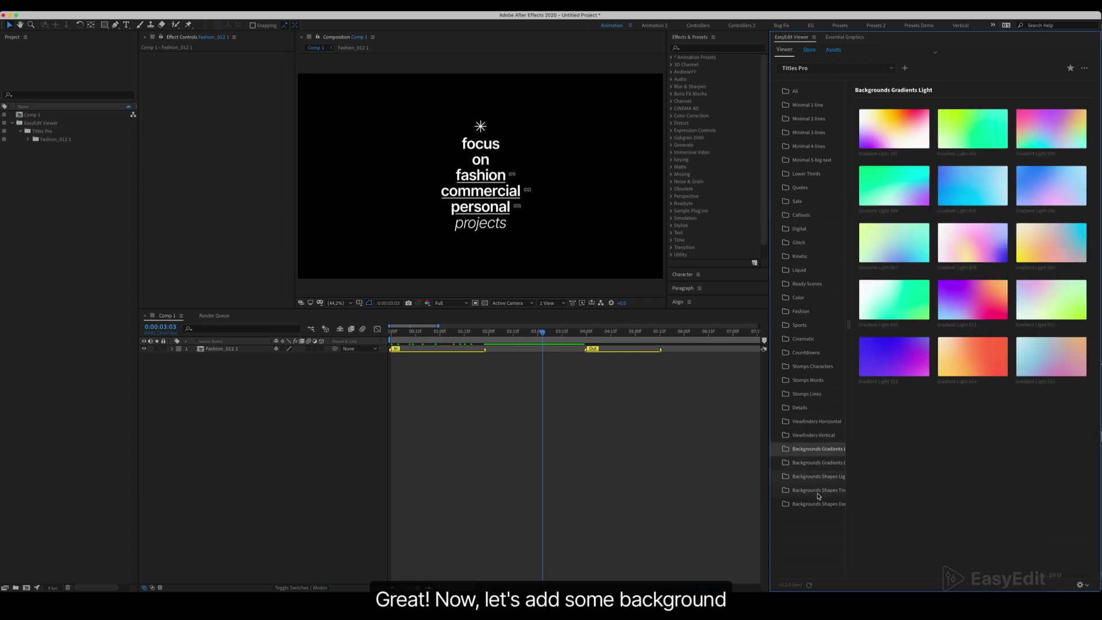
{"action": "left_click", "coordinate": [819, 492]}
{"action": "left_click", "coordinate": [818, 504]}
{"action": "left_click", "coordinate": [942, 486]}
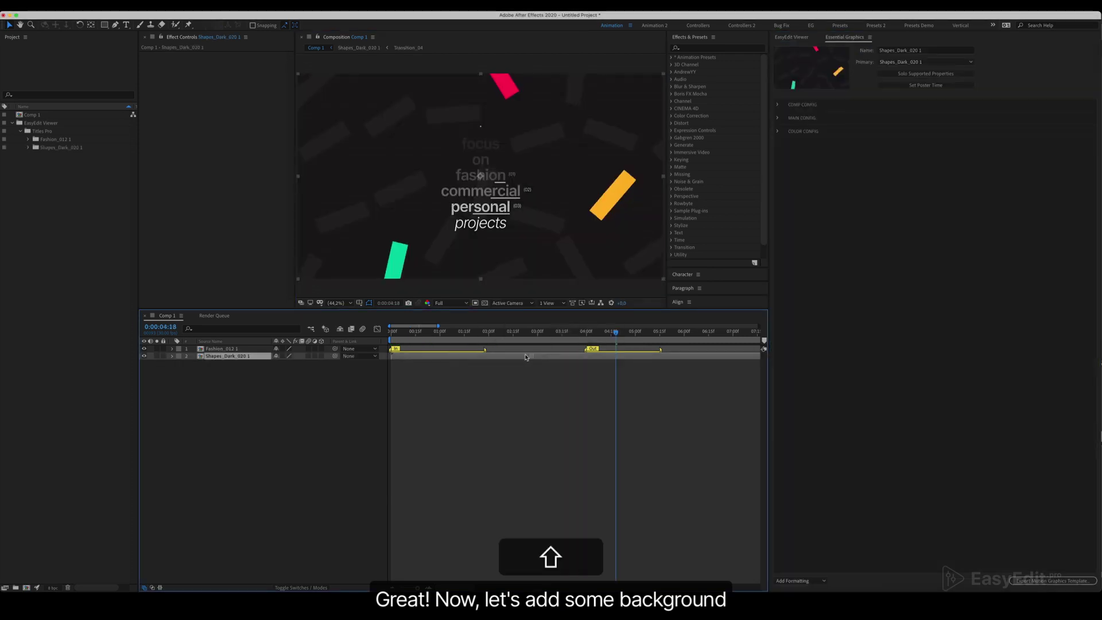
{"action": "left_click", "coordinate": [465, 408]}
{"action": "left_click_drag", "start_coordinate": [475, 328], "coordinate": [536, 354]}
{"action": "left_click", "coordinate": [506, 394]}
Add the Details 011 template from the library's Details category on top of the title, and preview the scene
{"action": "left_click", "coordinate": [798, 38]}
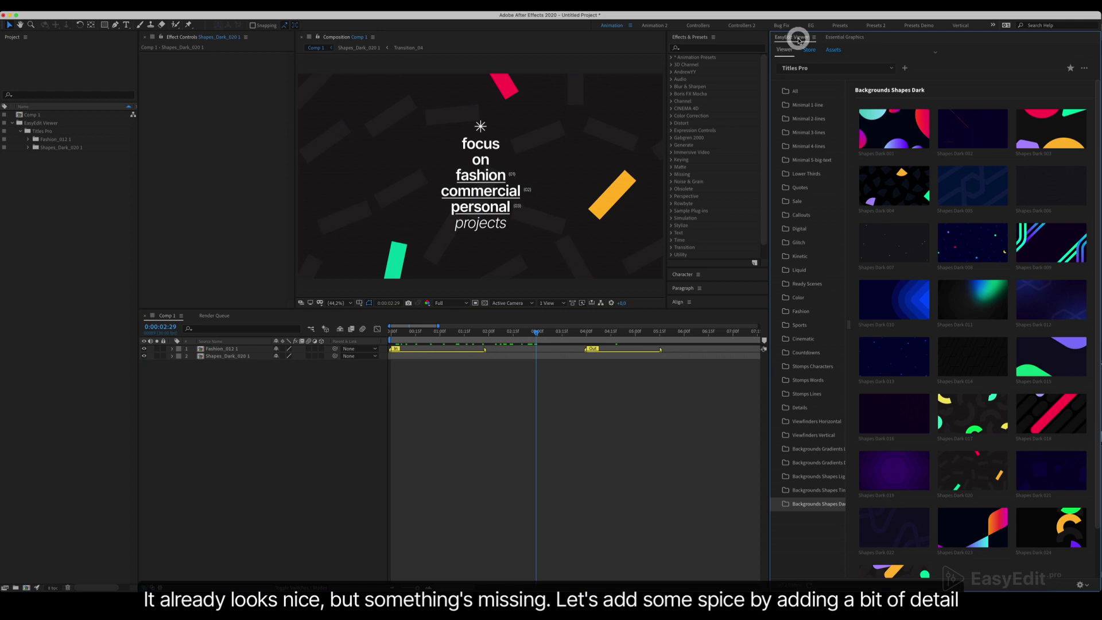
{"action": "left_click", "coordinate": [799, 409]}
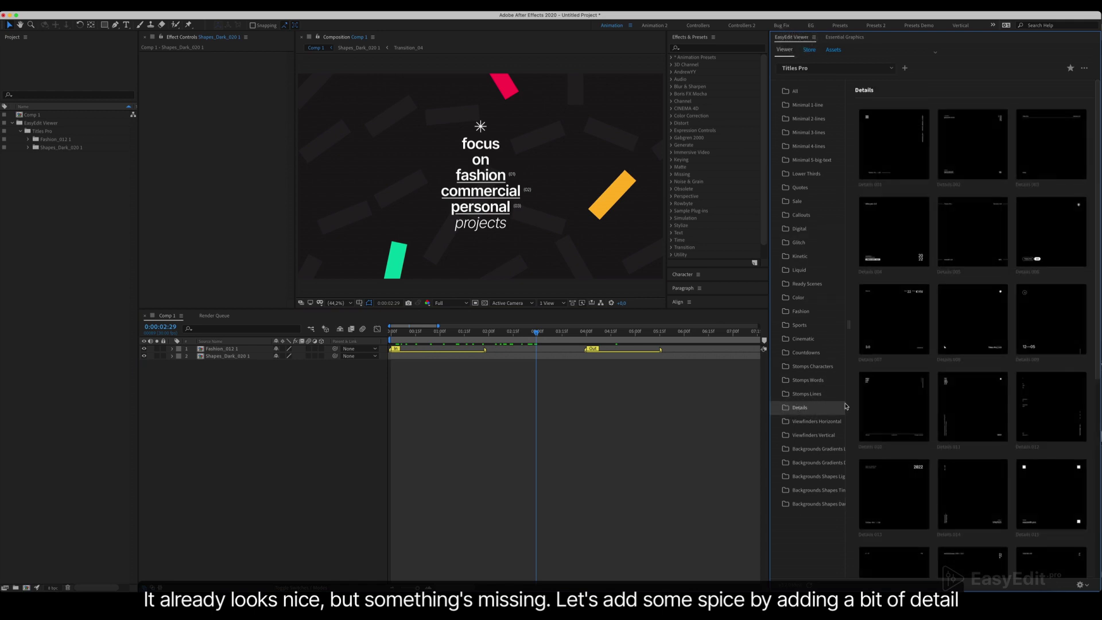
{"action": "left_click", "coordinate": [964, 405]}
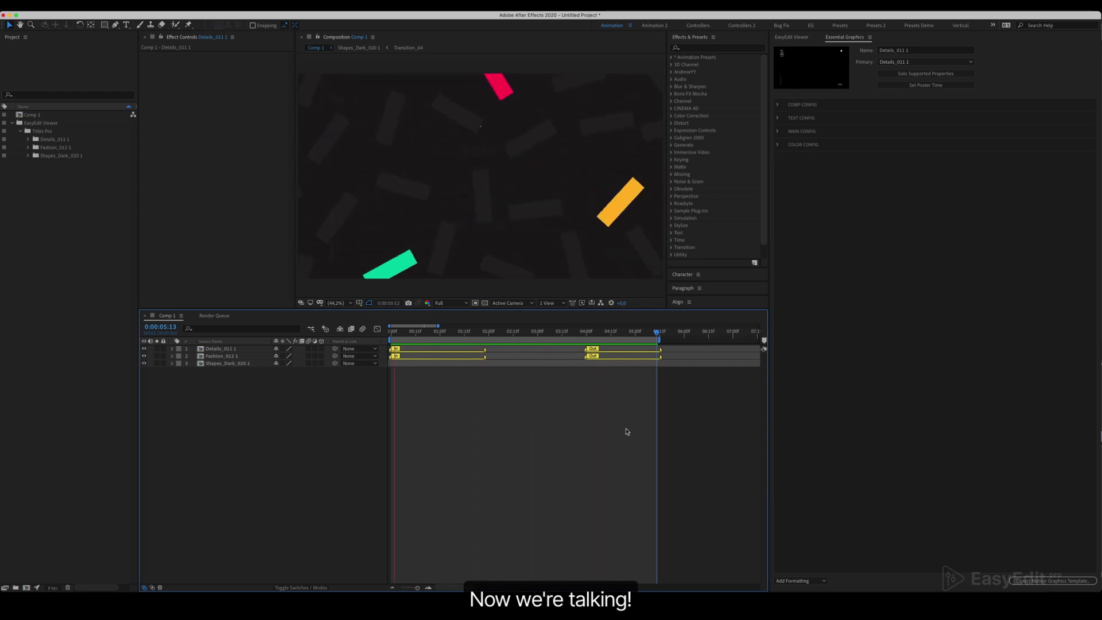
{"action": "key", "text": "space"}
{"action": "left_click", "coordinate": [507, 333]}
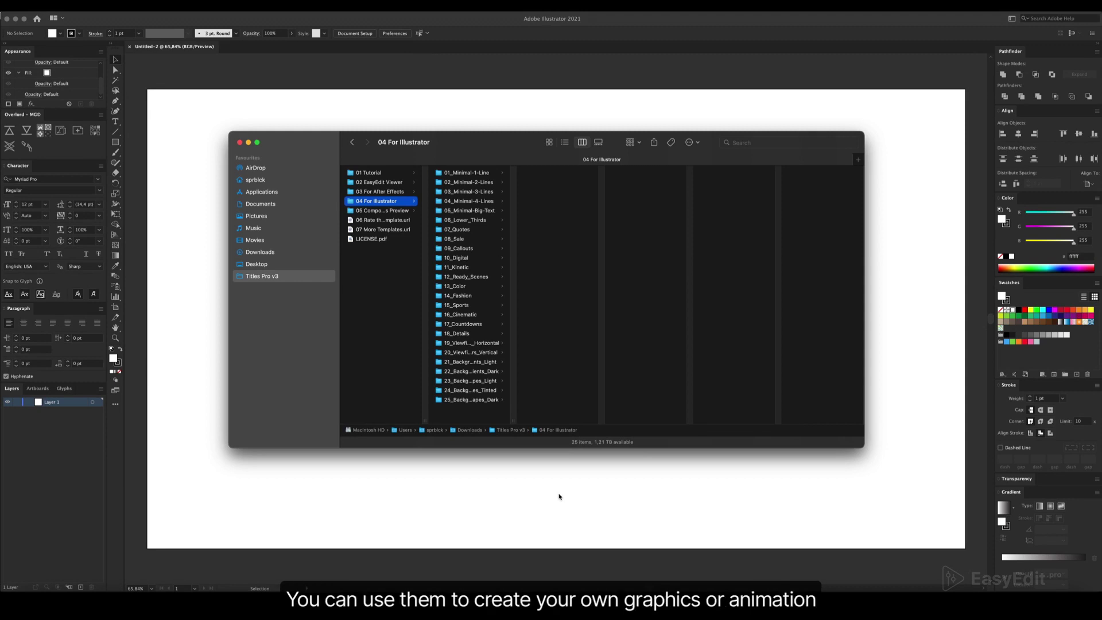
Examine the Illustrator template folders from 01_Minimal-1-Line to 05_Minimal-Big-Text and the preview images of the Big Text templates
{"action": "left_click", "coordinate": [472, 173]}
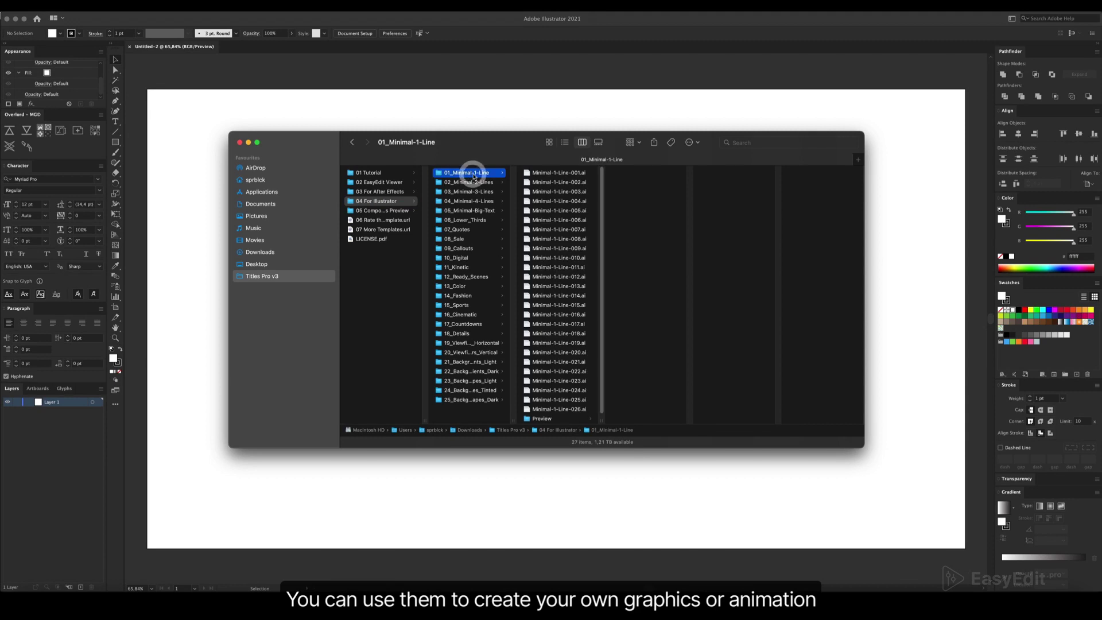
{"action": "key", "text": "Down"}
{"action": "key", "text": "Down"}
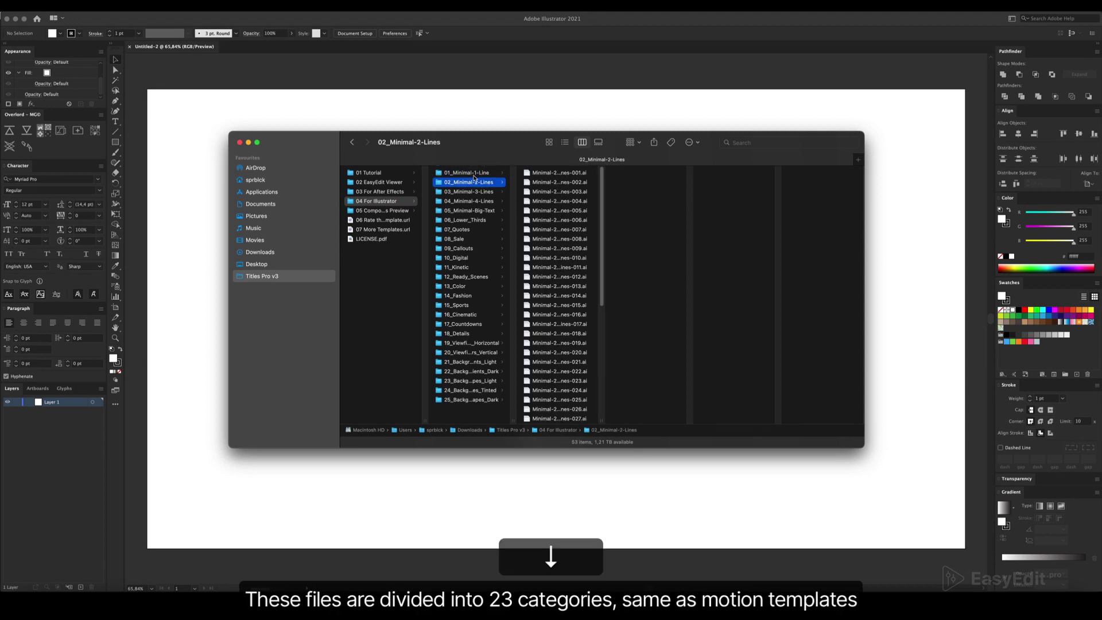
{"action": "key", "text": "Down"}
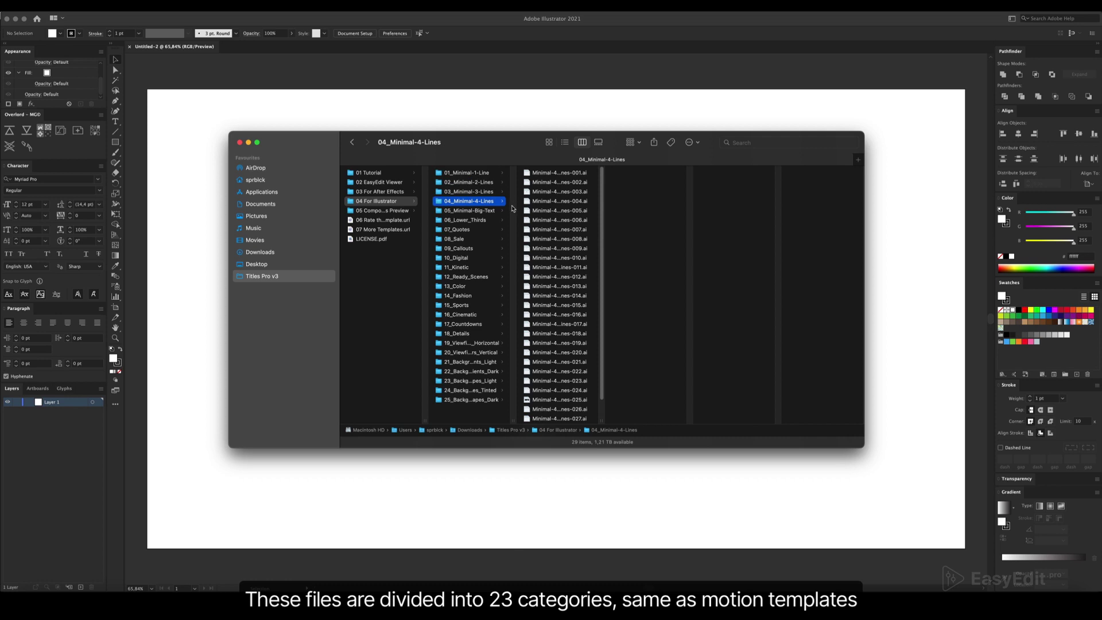
{"action": "key", "text": "Down"}
{"action": "left_click", "coordinate": [553, 342]}
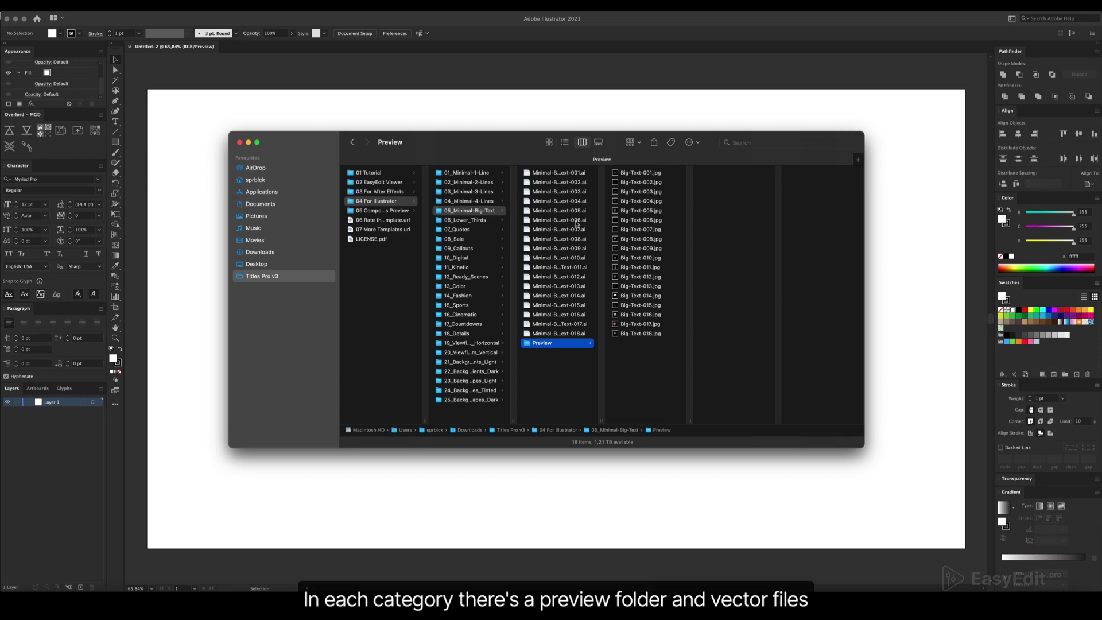
{"action": "left_click", "coordinate": [628, 174]}
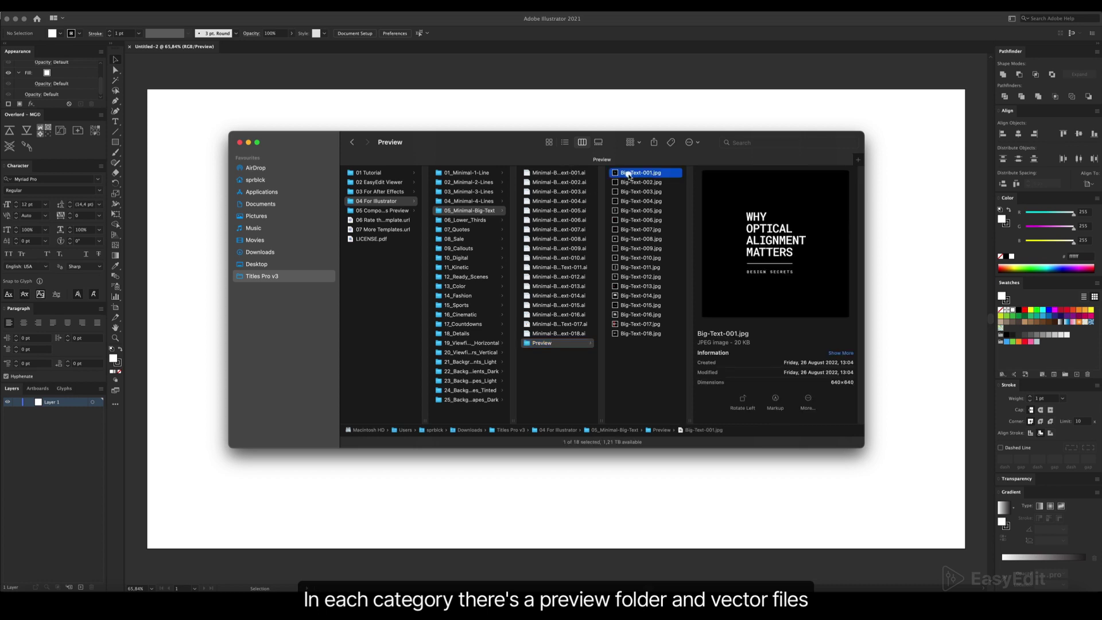
{"action": "key", "text": "Down"}
{"action": "key", "text": "Down"}
{"action": "key", "text": "Down"}
{"action": "key", "text": "Down"}
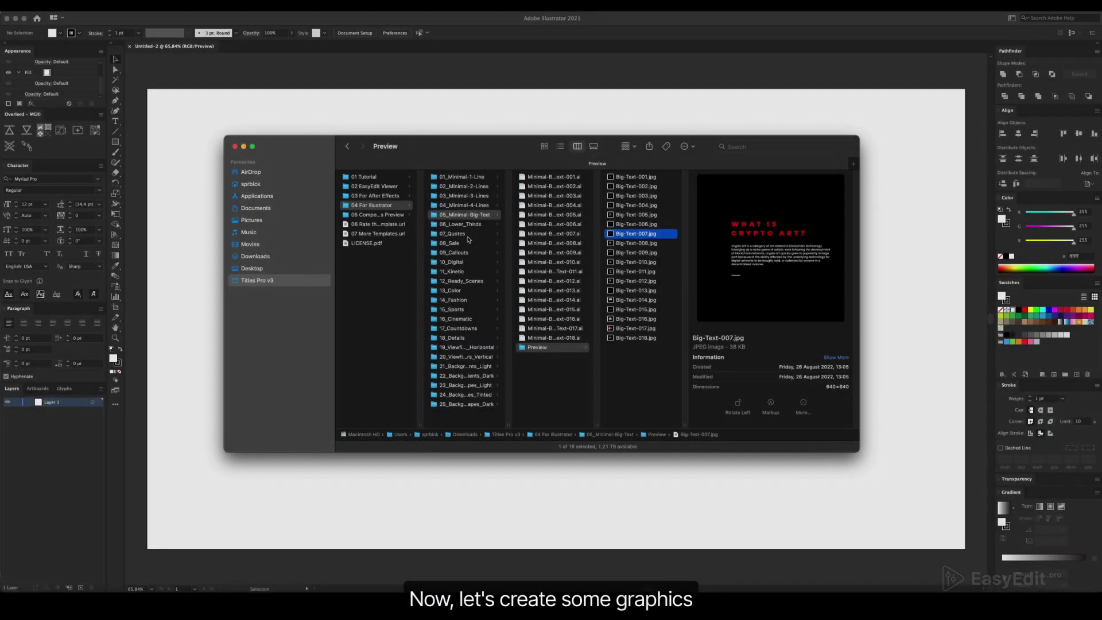
Look through the preview images in the 14_Fashion folder and open Fashion_010.ai in Illustrator
{"action": "left_click", "coordinate": [468, 290]}
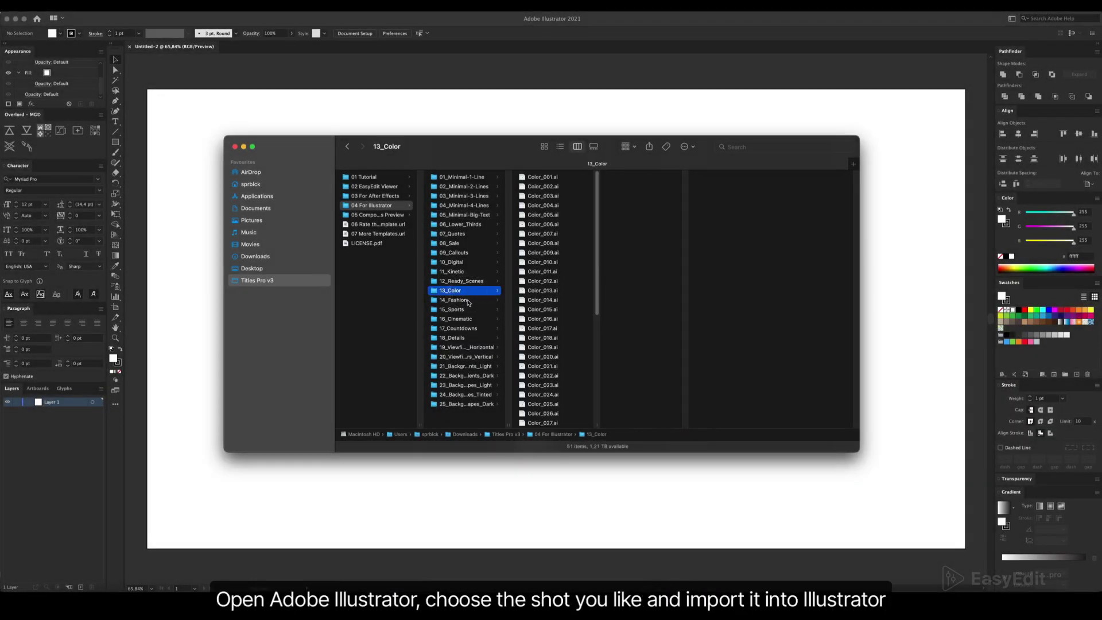
{"action": "left_click", "coordinate": [468, 300]}
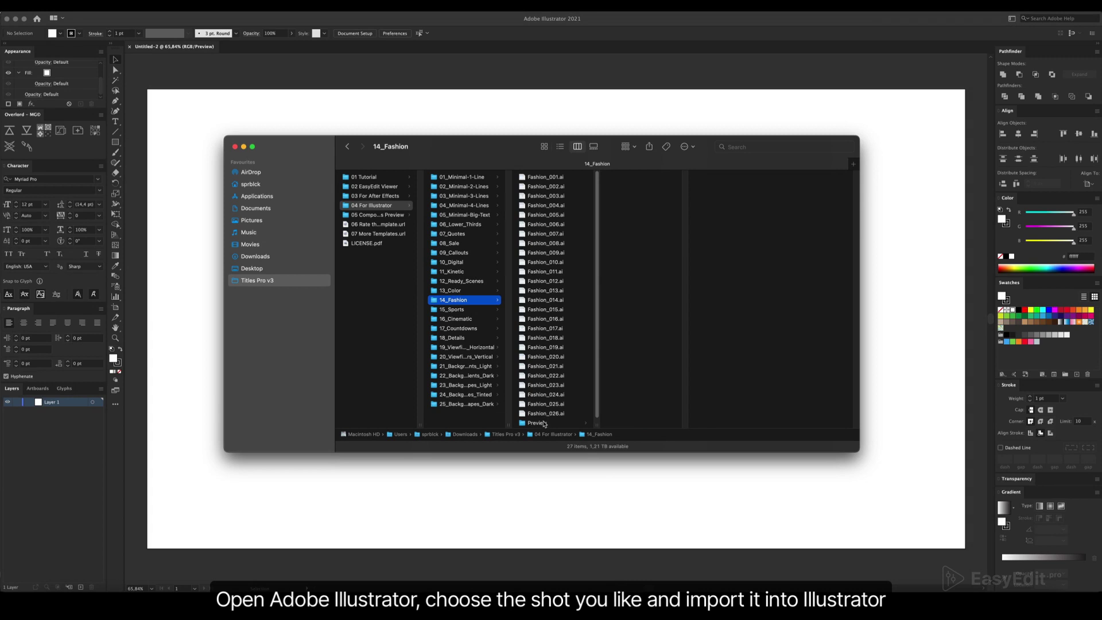
{"action": "left_click", "coordinate": [543, 423]}
{"action": "left_click", "coordinate": [631, 177]}
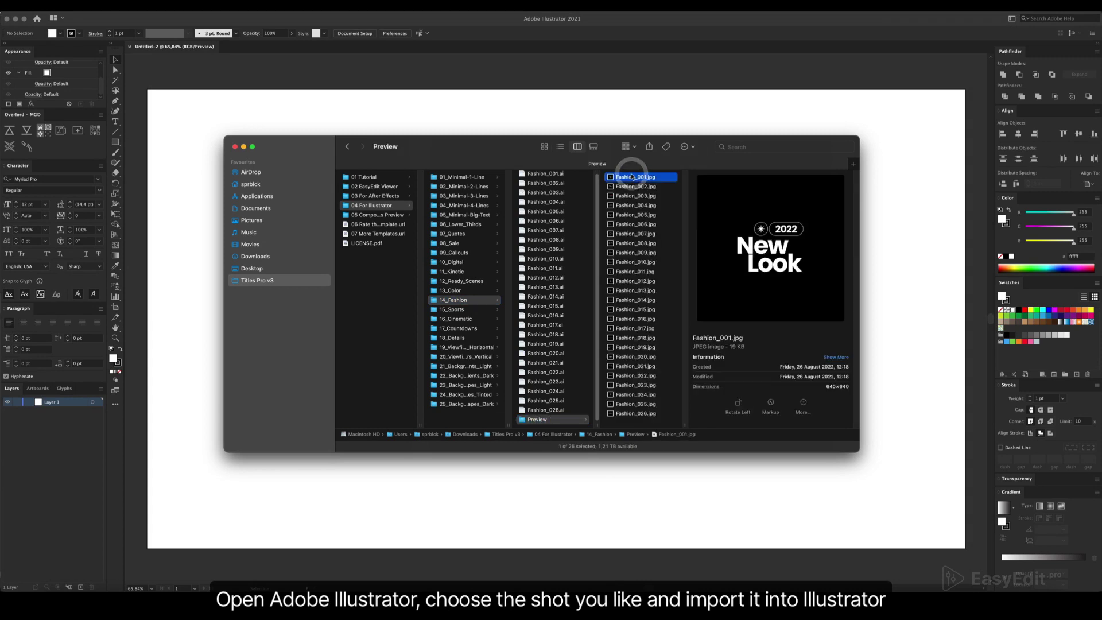
{"action": "key", "text": "Down"}
{"action": "key", "text": "Down"}
{"action": "key", "text": "Down"}
{"action": "key", "text": "Down"}
{"action": "key", "text": "Down"}
{"action": "key", "text": "Down"}
{"action": "key", "text": "Down"}
{"action": "key", "text": "Down"}
{"action": "key", "text": "Down"}
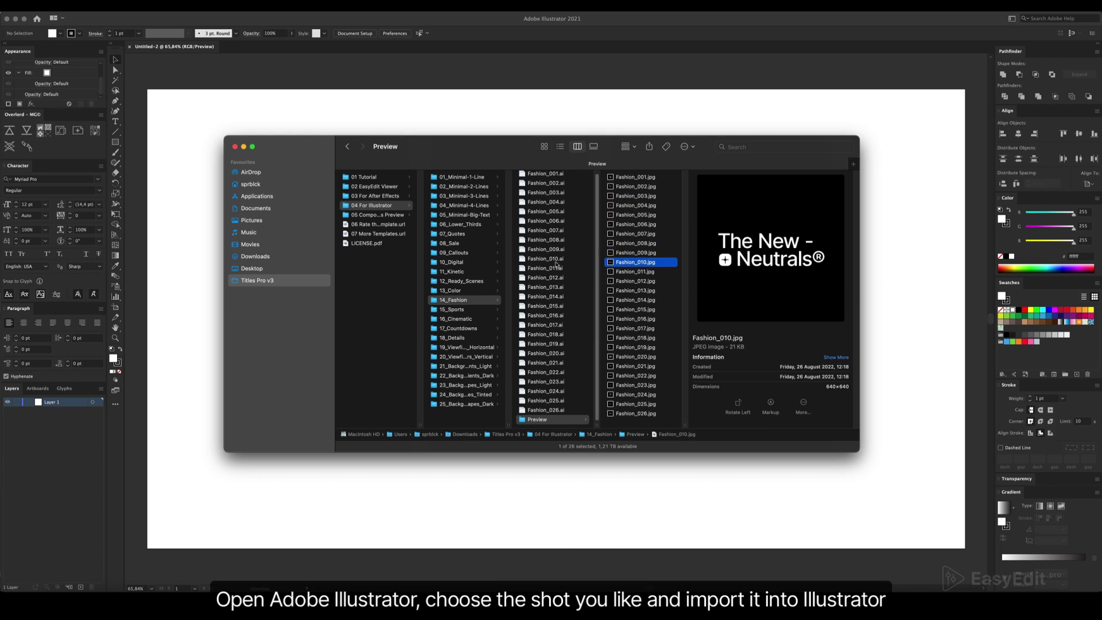
{"action": "left_click", "coordinate": [555, 257]}
{"action": "double_click", "coordinate": [548, 258]}
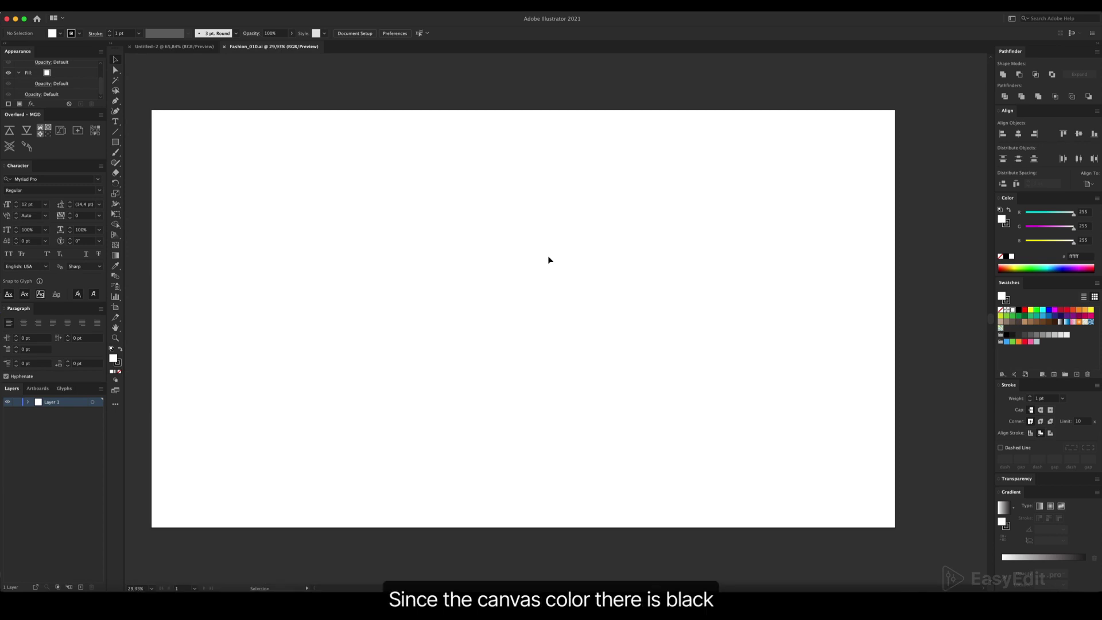
Select all the white title elements on the artboard with the help of the Outline view, and return to the normal preview
{"action": "key", "text": "space"}
{"action": "left_click_drag", "start_coordinate": [526, 270], "coordinate": [571, 277]}
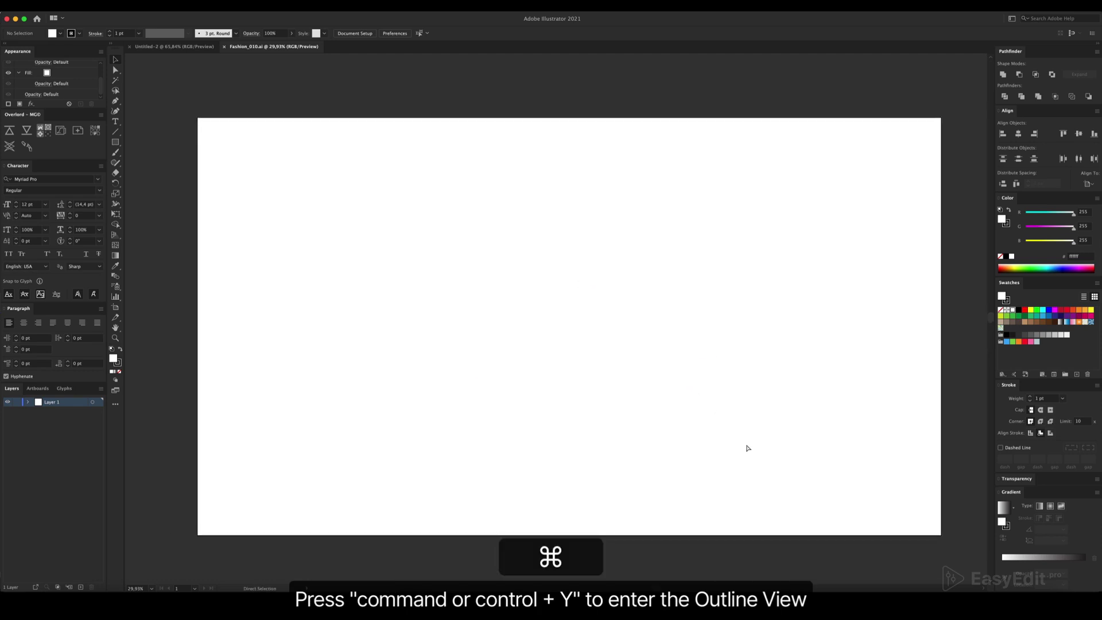
{"action": "key", "text": "super+y"}
{"action": "left_click_drag", "start_coordinate": [770, 433], "coordinate": [410, 265]}
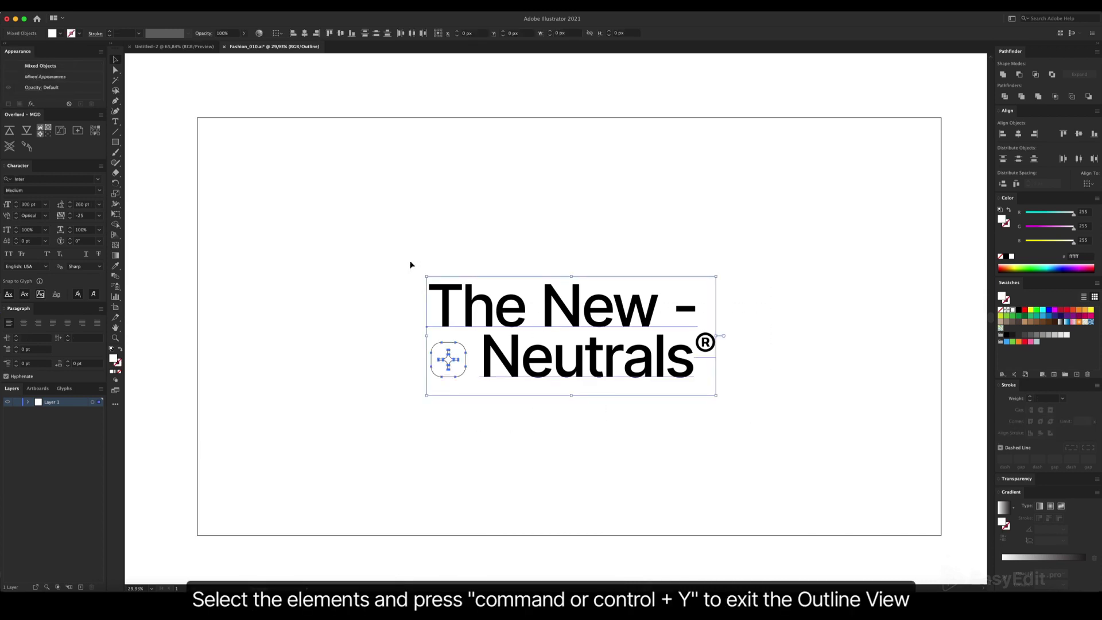
{"action": "left_click_drag", "start_coordinate": [410, 263], "coordinate": [400, 252]}
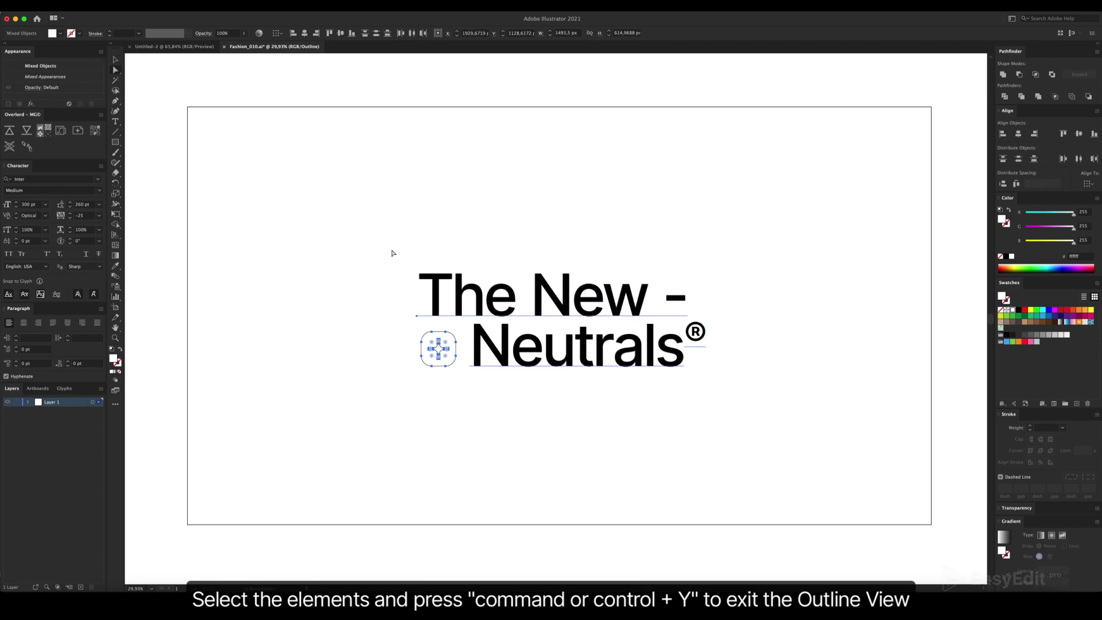
{"action": "key", "text": "super+y"}
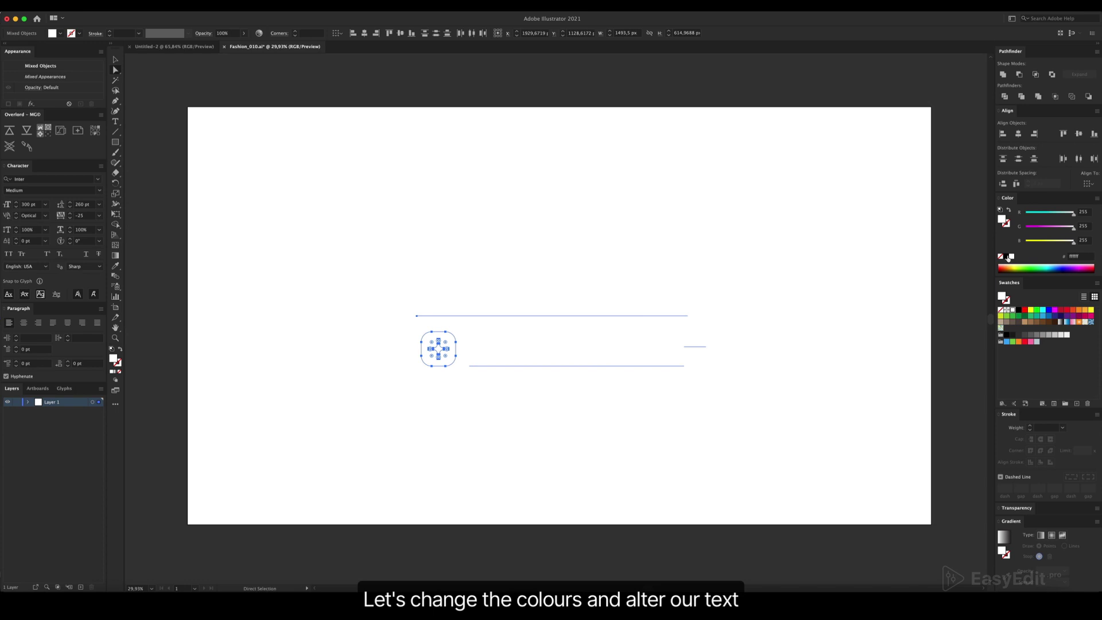
Recolour the selected title elements dark blue with RGB 0, 52, 107, and deselect them
{"action": "left_click", "coordinate": [1007, 256]}
{"action": "mouse_move", "coordinate": [1027, 240]}
{"action": "left_mouse_down"}
{"action": "mouse_move", "coordinate": [1048, 241]}
{"action": "mouse_move", "coordinate": [1035, 229]}
{"action": "left_mouse_up"}
{"action": "left_click", "coordinate": [1046, 244]}
{"action": "left_click", "coordinate": [605, 459]}
Change the title's first line to "We Are —" and replace the word "Neutrals" with "Motion"
{"action": "key", "text": "v"}
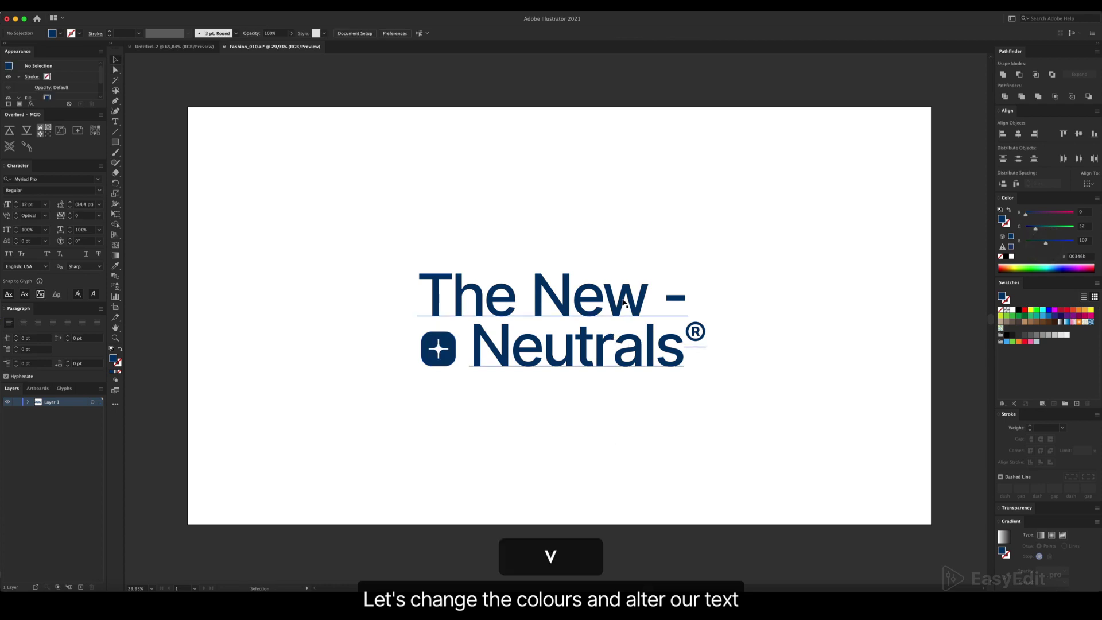
{"action": "double_click", "coordinate": [624, 303]}
{"action": "left_click_drag", "start_coordinate": [691, 302], "coordinate": [308, 286]}
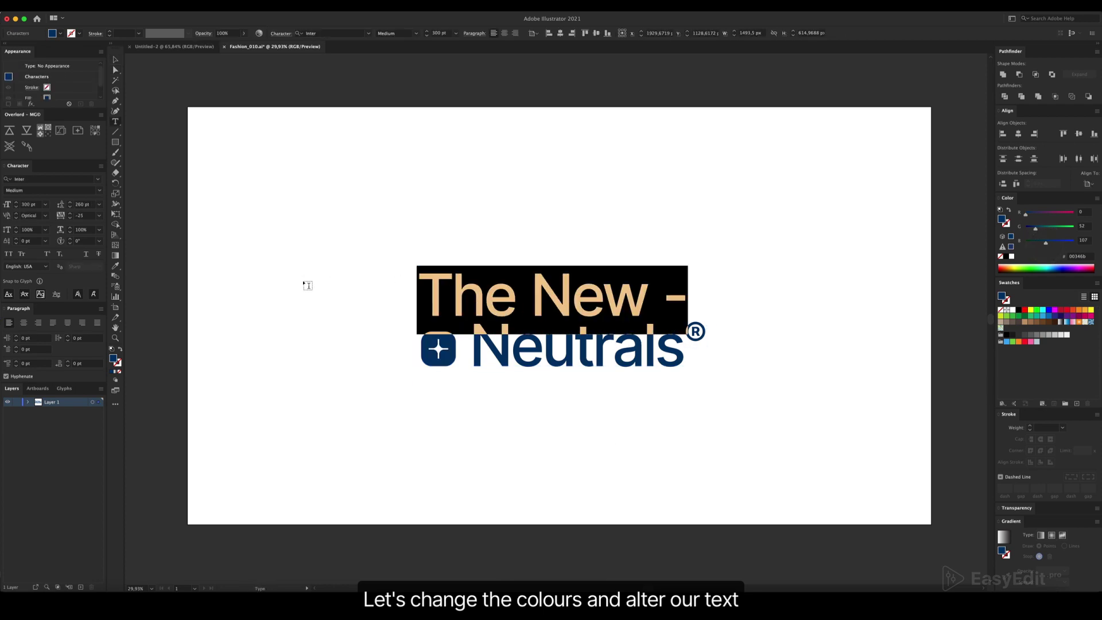
{"action": "type", "text": "We Are "}
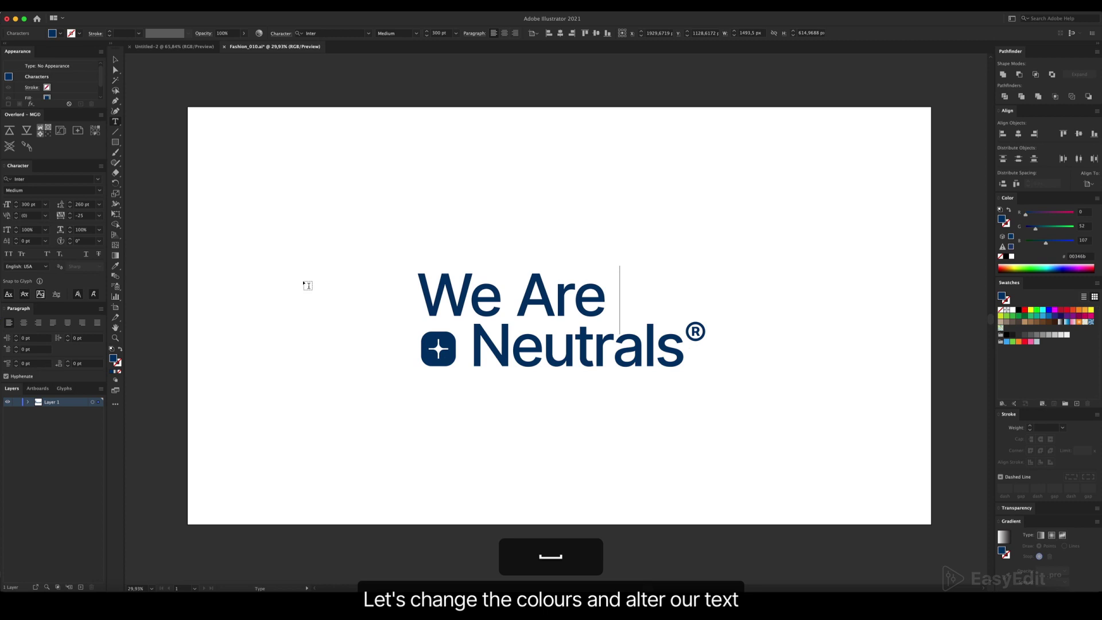
{"action": "type", "text": "—"}
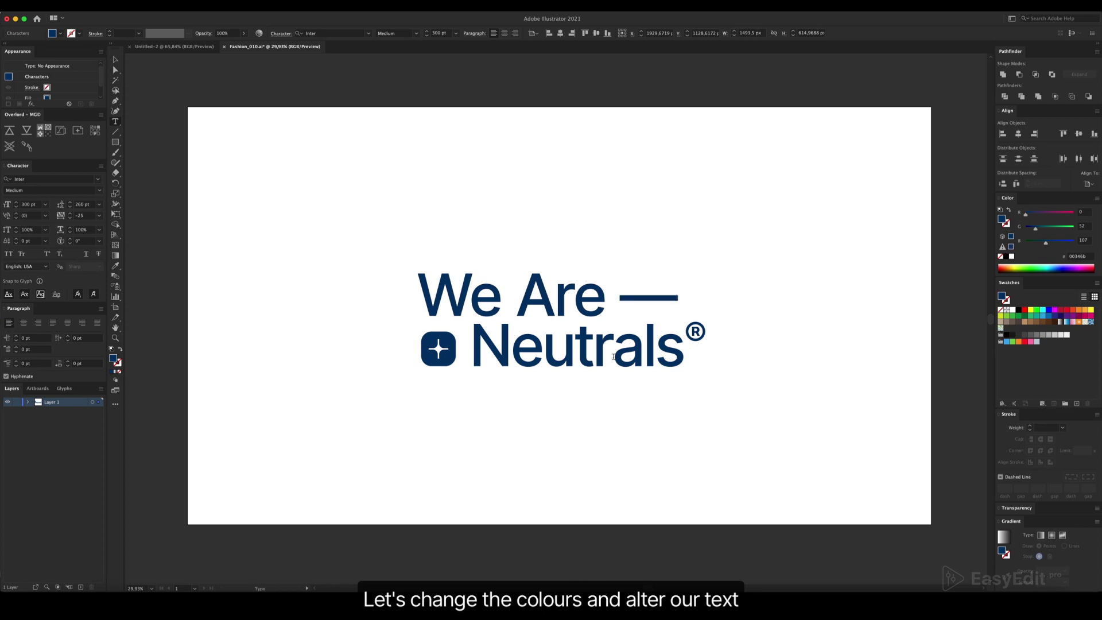
{"action": "left_click_drag", "start_coordinate": [685, 355], "coordinate": [474, 352]}
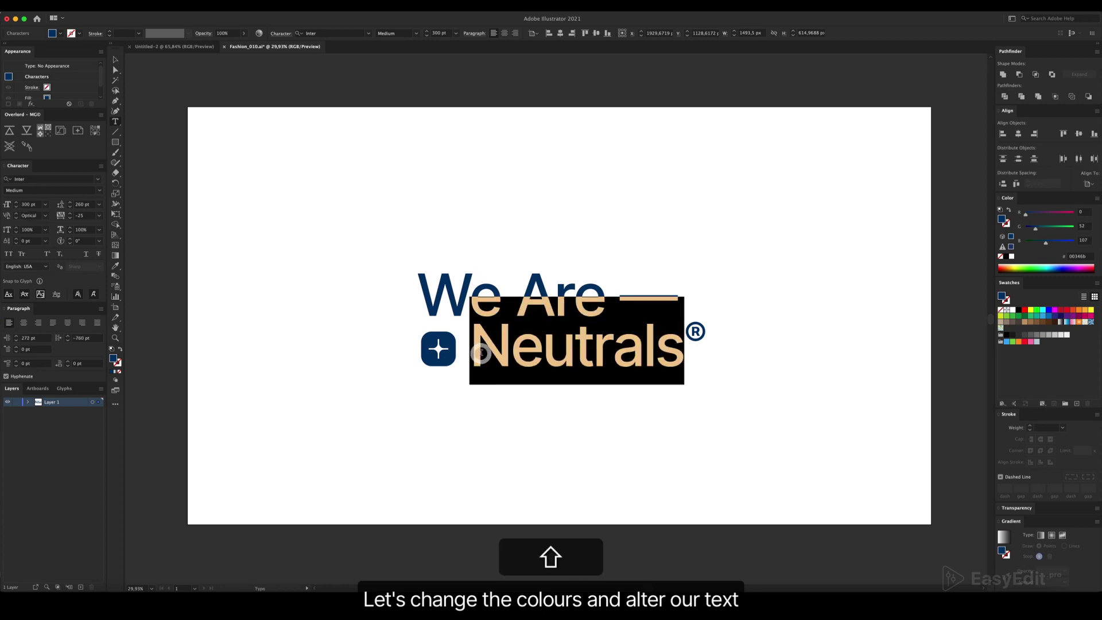
{"action": "type", "text": "Motion®"}
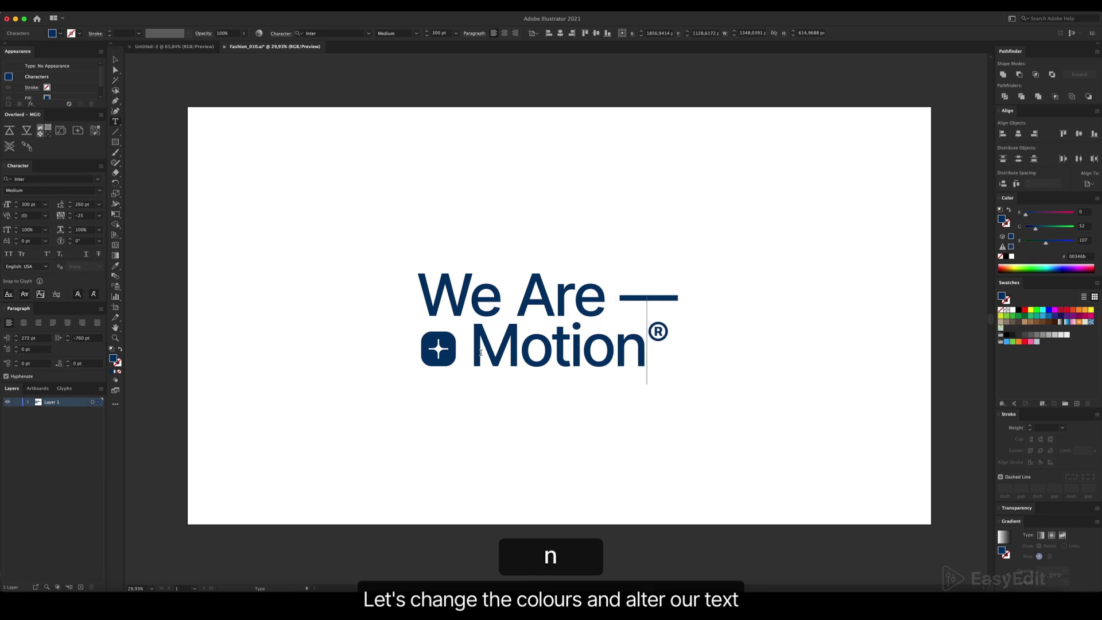
{"action": "key", "text": "Escape"}
Select the whole title and shift it horizontally towards the middle of the artboard
{"action": "left_click", "coordinate": [734, 408]}
{"action": "left_click_drag", "start_coordinate": [812, 404], "coordinate": [349, 241]}
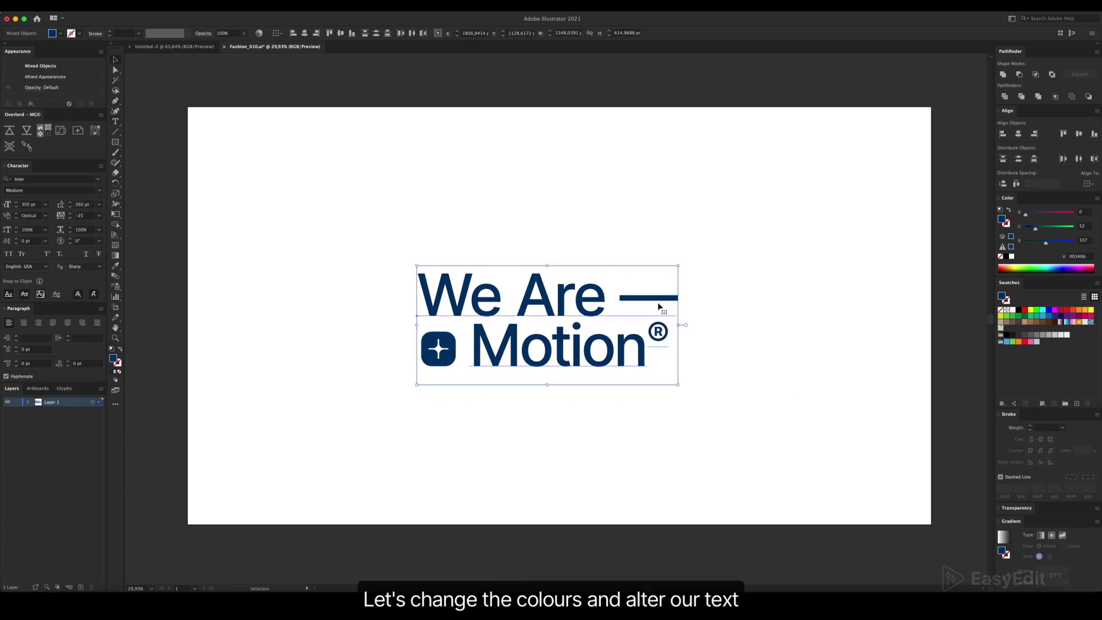
{"action": "left_click_drag", "start_coordinate": [567, 309], "coordinate": [588, 309]}
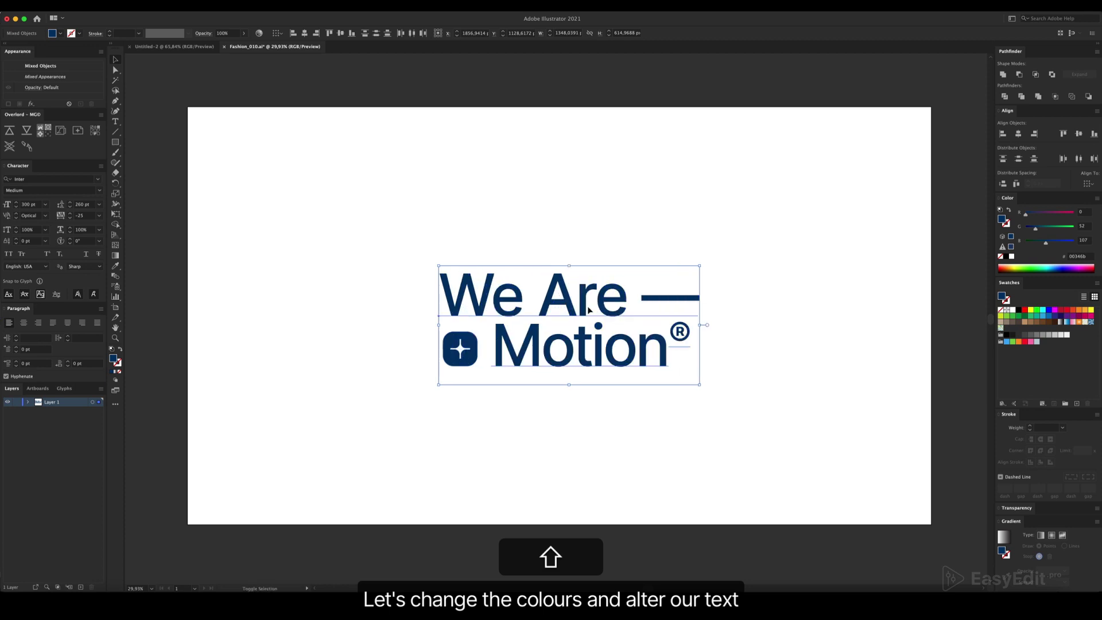
{"action": "left_click", "coordinate": [755, 273]}
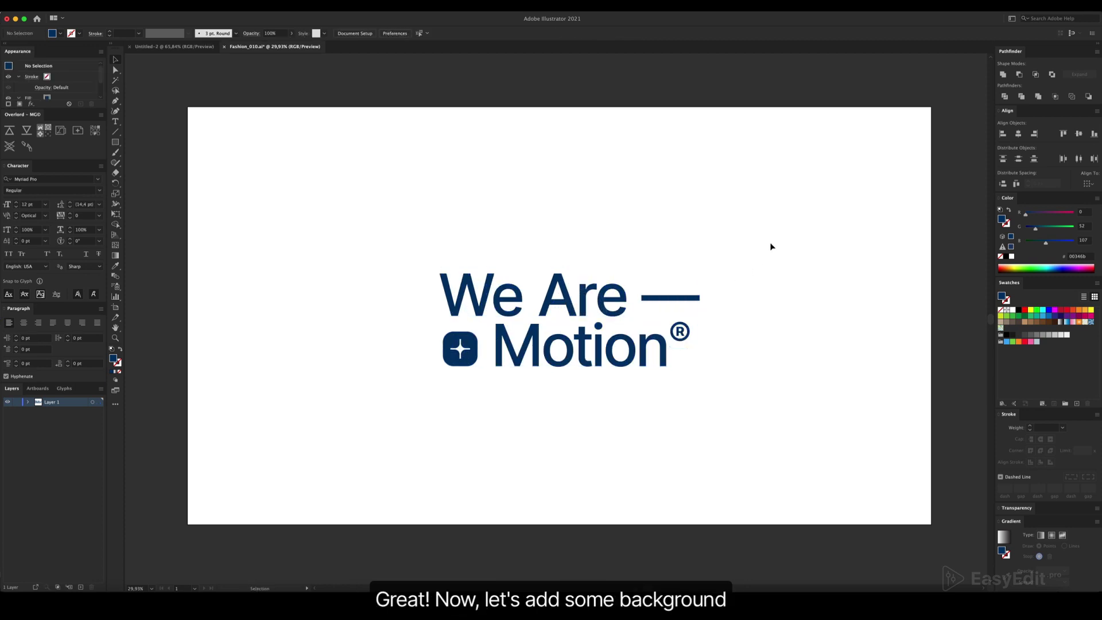
{"action": "key", "text": "m"}
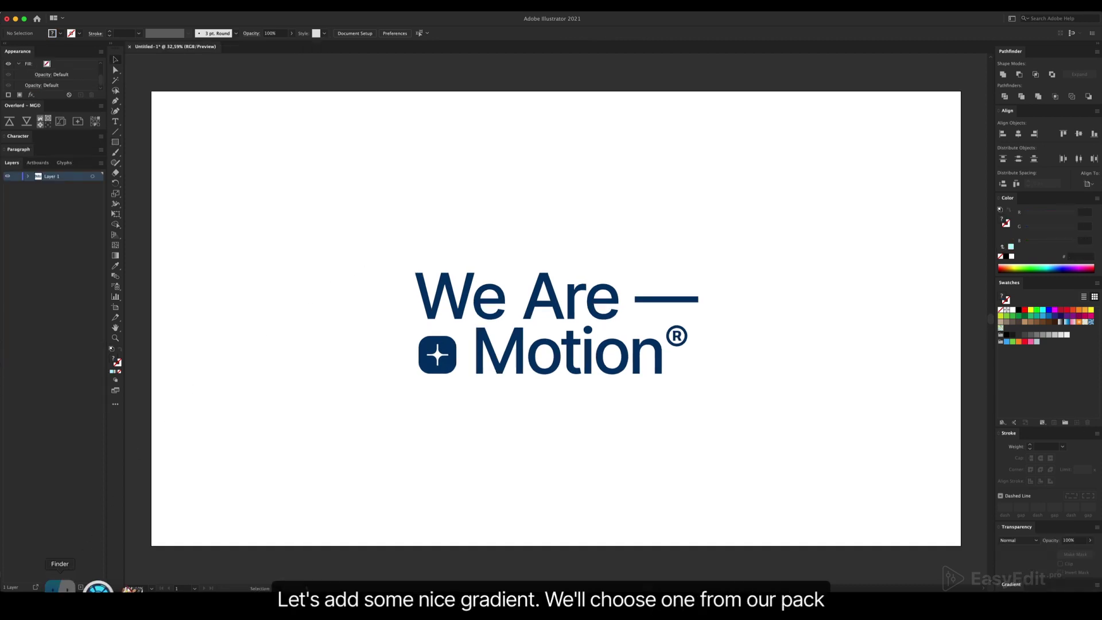
In Finder, browse the 21_Backgrounds_Gradients_Light folder and open Backgrounds_Gradients_Light_002.ai in Illustrator
{"action": "left_click", "coordinate": [62, 605]}
{"action": "left_click", "coordinate": [572, 374]}
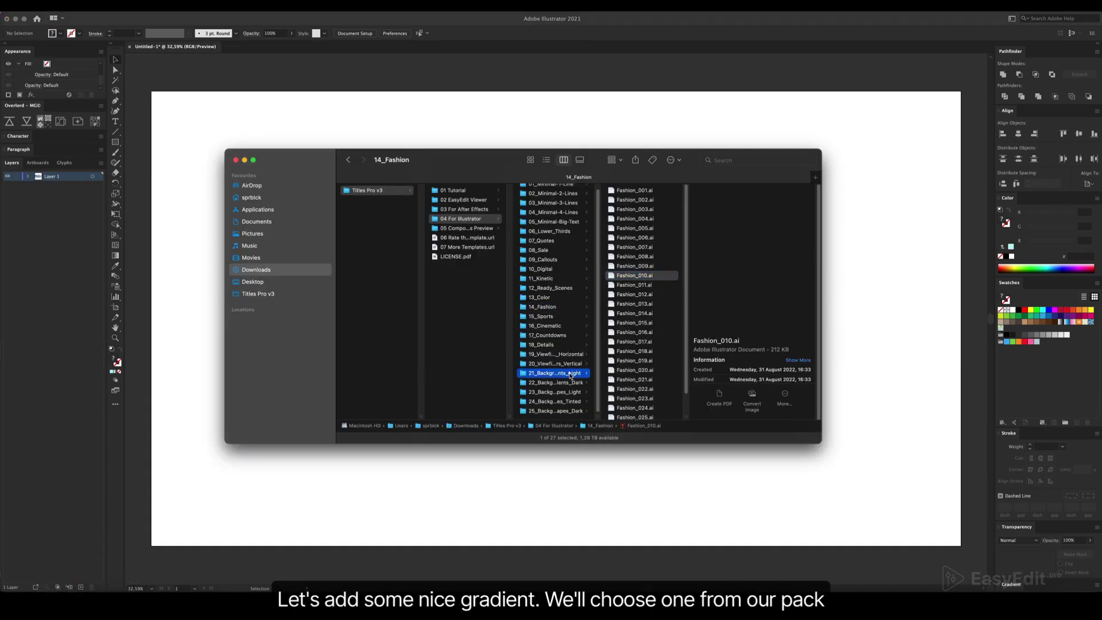
{"action": "left_click", "coordinate": [668, 277]}
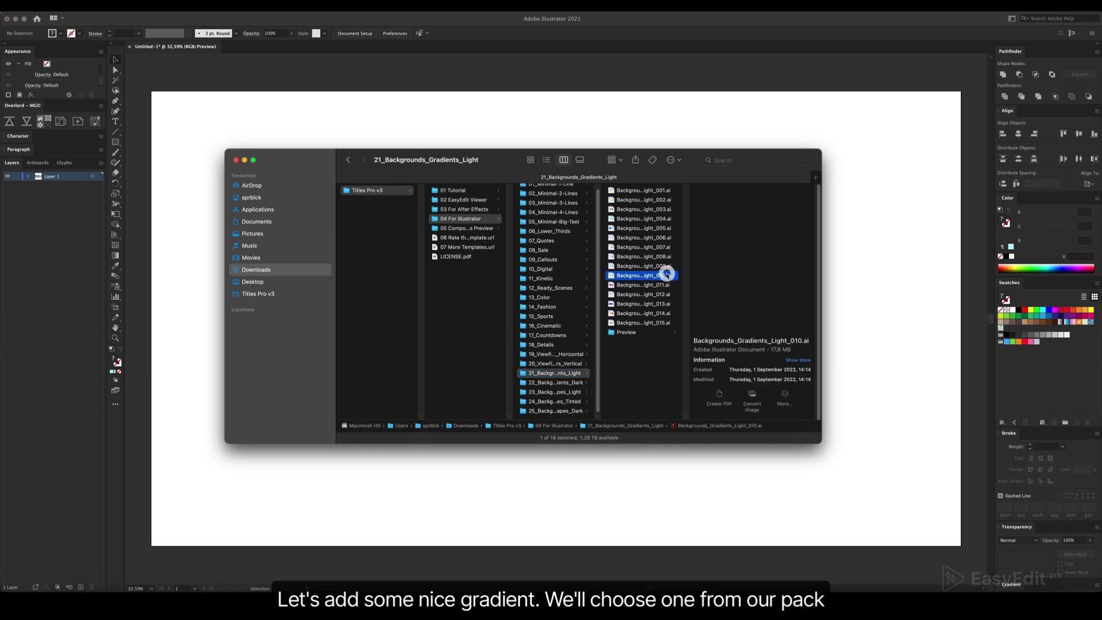
{"action": "key", "text": "Up"}
{"action": "key", "text": "Up"}
{"action": "key", "text": "Up"}
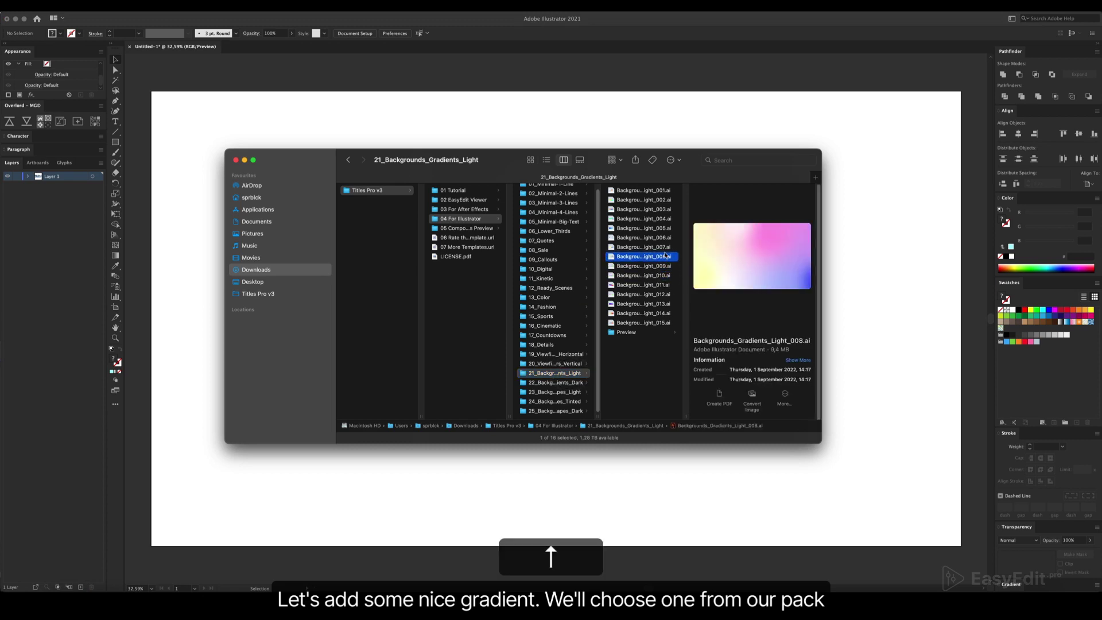
{"action": "key", "text": "Up"}
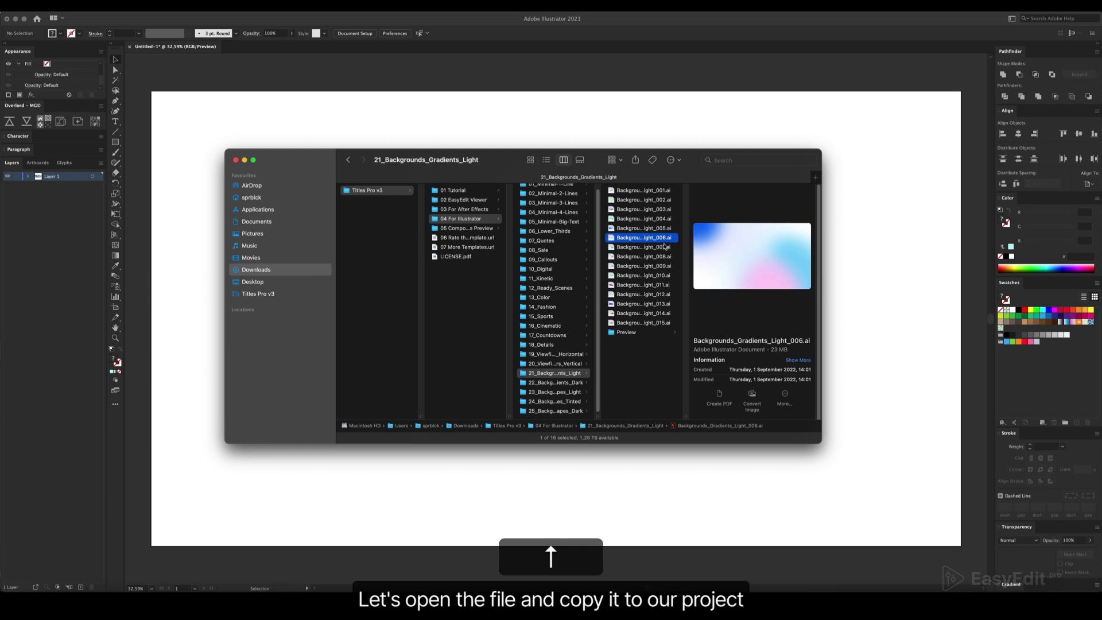
{"action": "left_click", "coordinate": [655, 202]}
{"action": "double_click", "coordinate": [655, 201]}
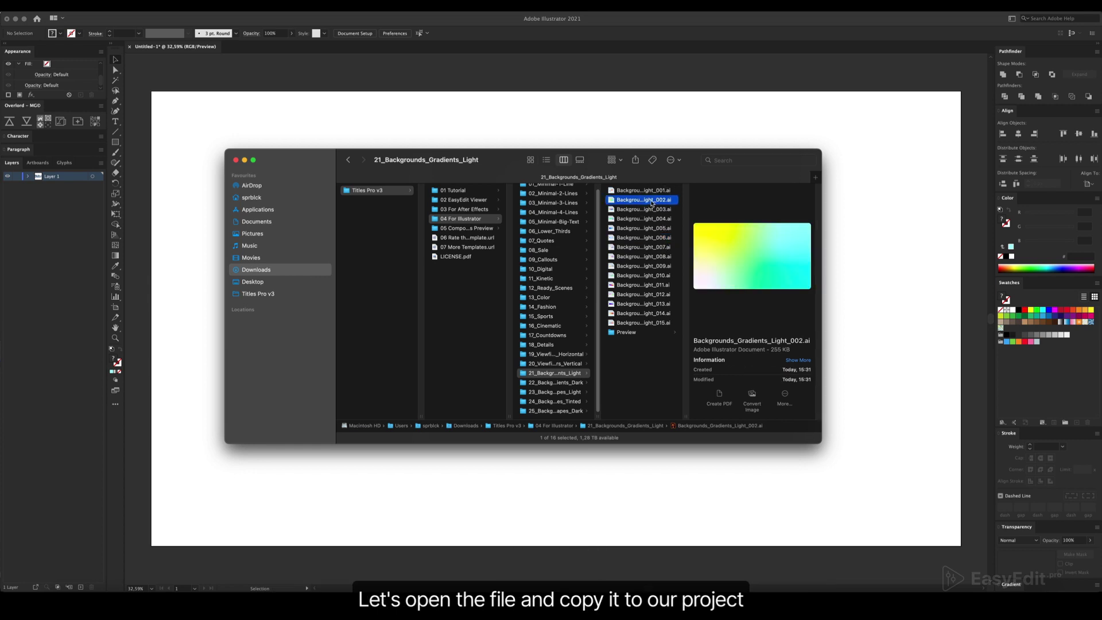
Copy the gradient rectangle into the Untitled-1 title document in place and send it behind the title
{"action": "key", "text": "super+a"}
{"action": "key", "text": "super+c"}
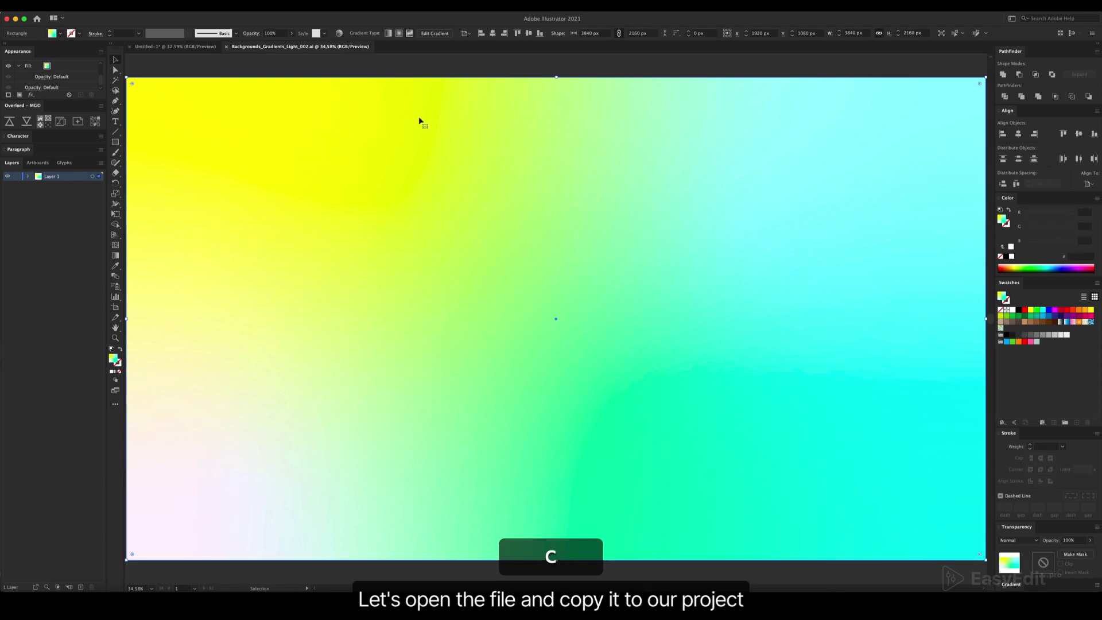
{"action": "left_click", "coordinate": [193, 48]}
{"action": "key", "text": "super+f"}
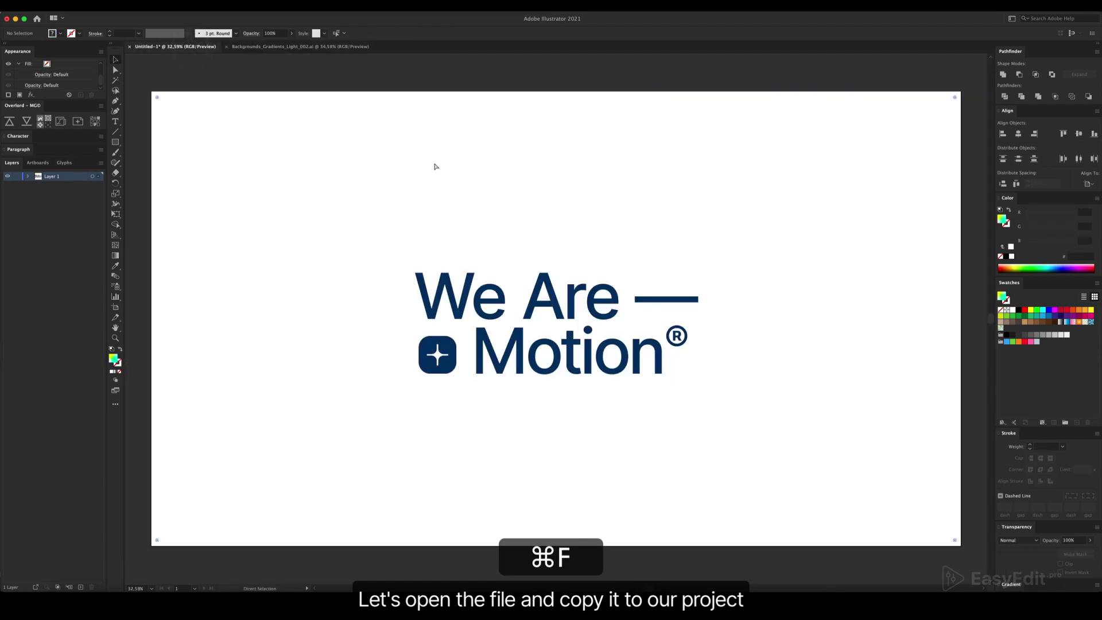
{"action": "key", "text": "shift+super+bracketleft"}
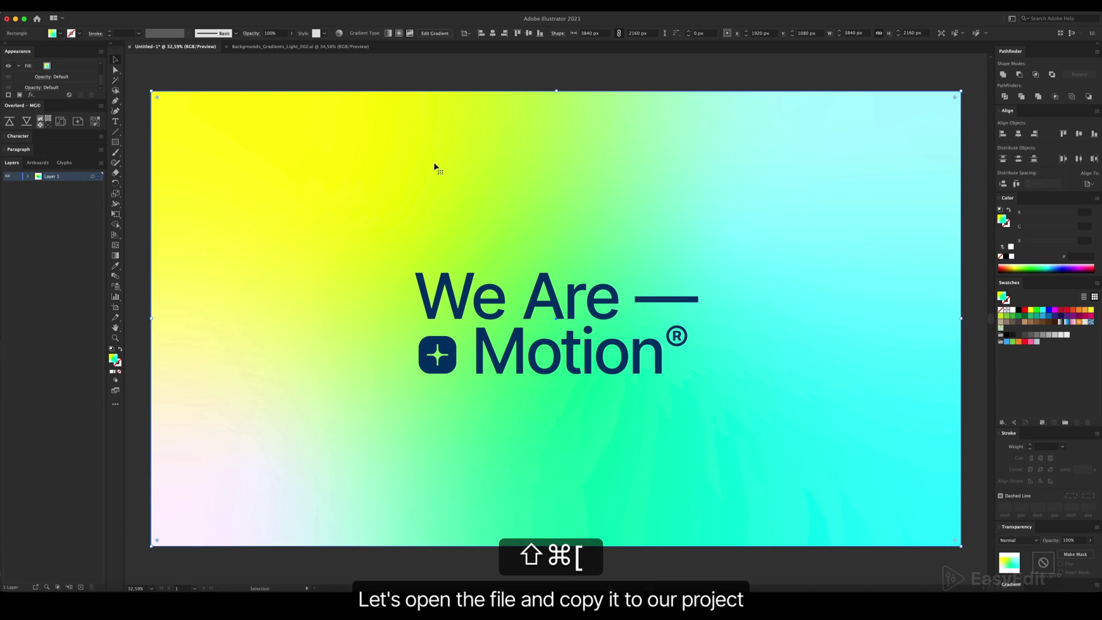
{"action": "left_click", "coordinate": [391, 78]}
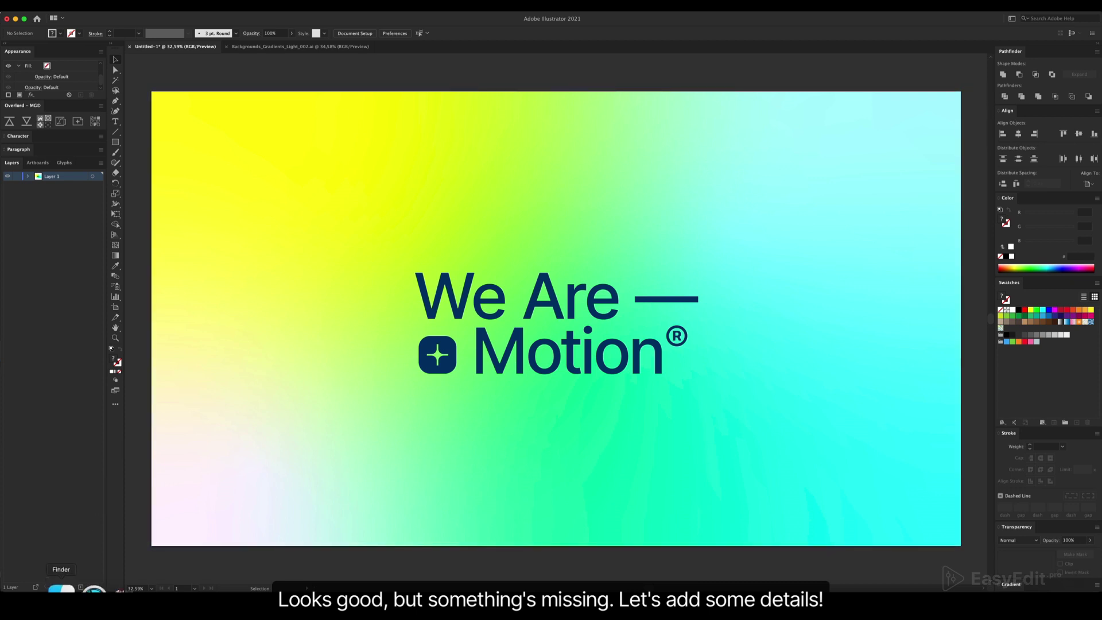
In Finder, open the Preview folder inside 18_Details of the Illustrator templates
{"action": "left_click", "coordinate": [59, 606]}
{"action": "left_click", "coordinate": [574, 345]}
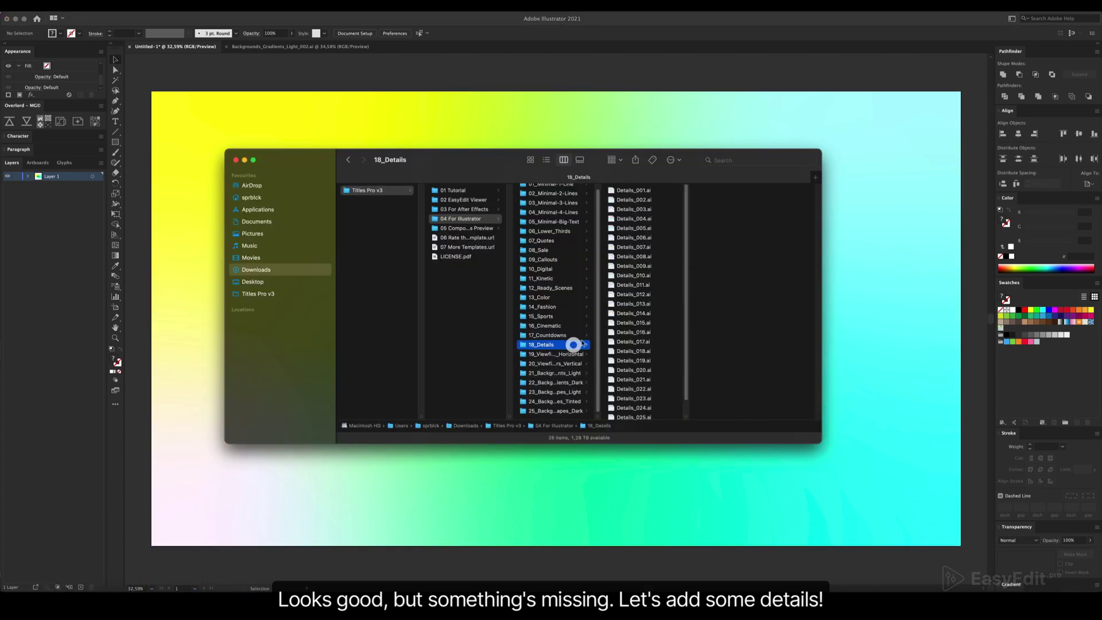
{"action": "scroll", "coordinate": [637, 380], "scroll_direction": "down", "scroll_amount": 2}
{"action": "left_click", "coordinate": [638, 412]}
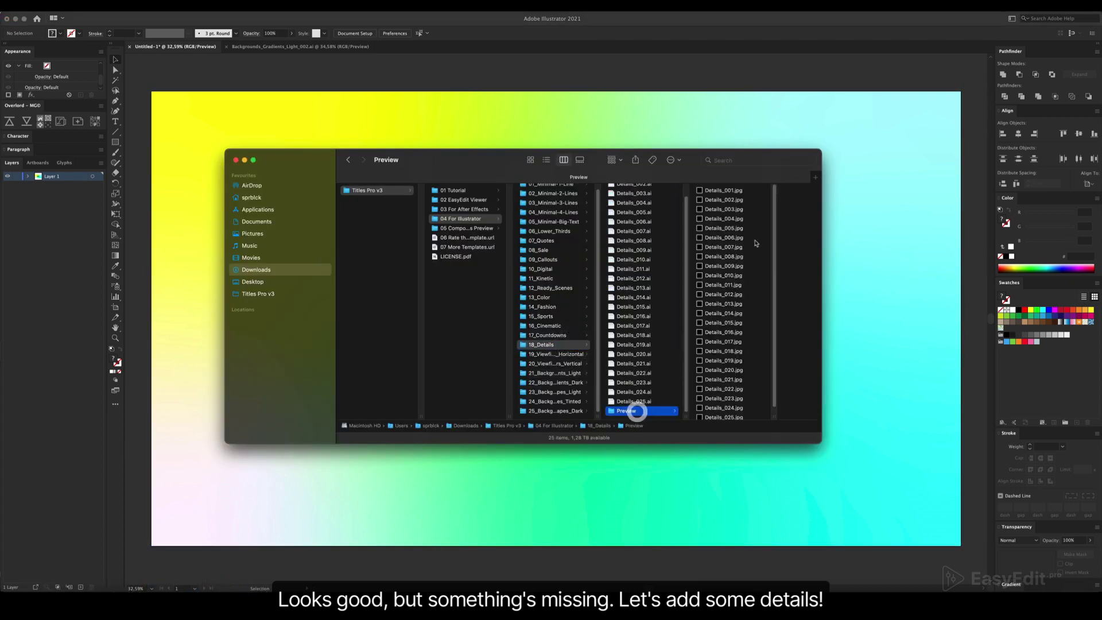
Look through the enlarged detail preview images up to Details_017.jpg to choose a matching layout
{"action": "left_click", "coordinate": [733, 228]}
{"action": "key", "text": "space"}
{"action": "key", "text": "Down"}
{"action": "key", "text": "Down"}
{"action": "key", "text": "Down"}
{"action": "key", "text": "Down"}
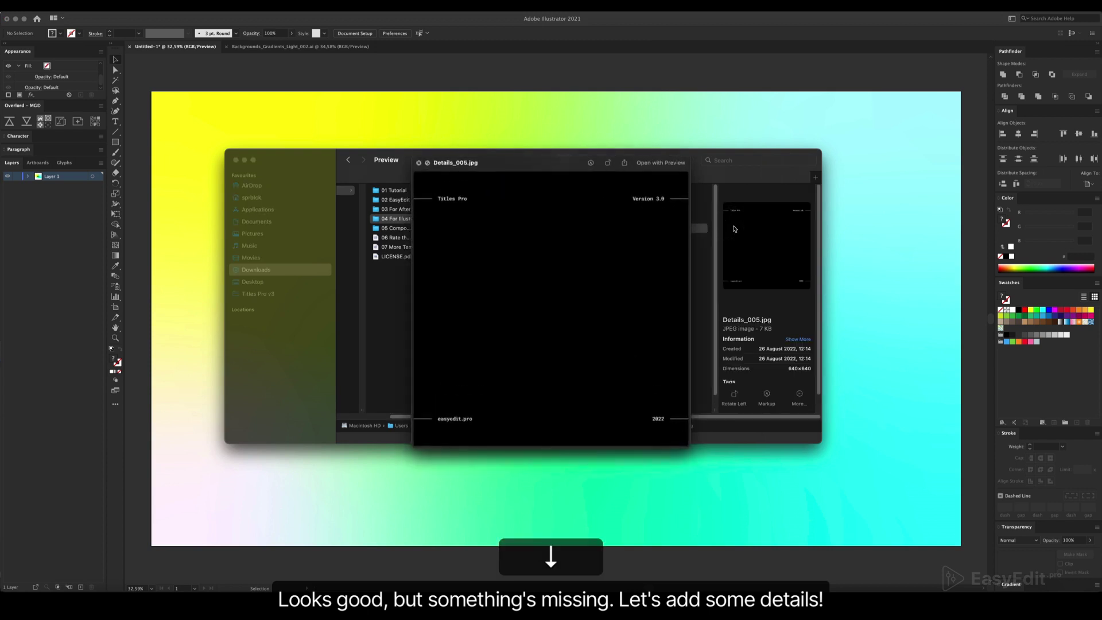
{"action": "key", "text": "Down"}
{"action": "key", "text": "Down"}
{"action": "key", "text": "Down"}
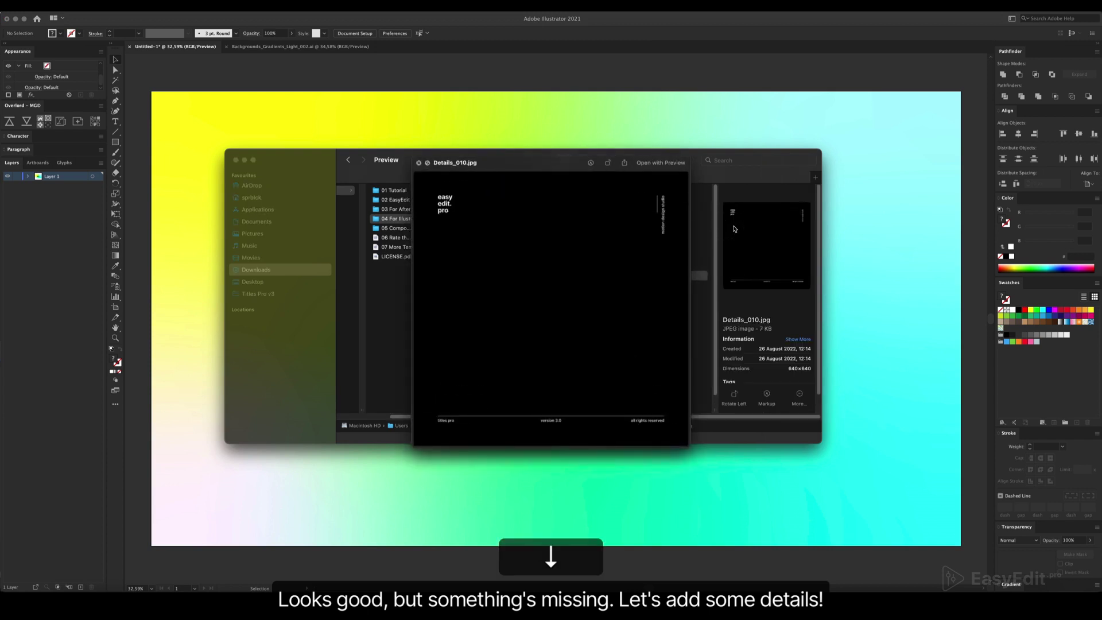
{"action": "key", "text": "Down"}
{"action": "key", "text": "Down"}
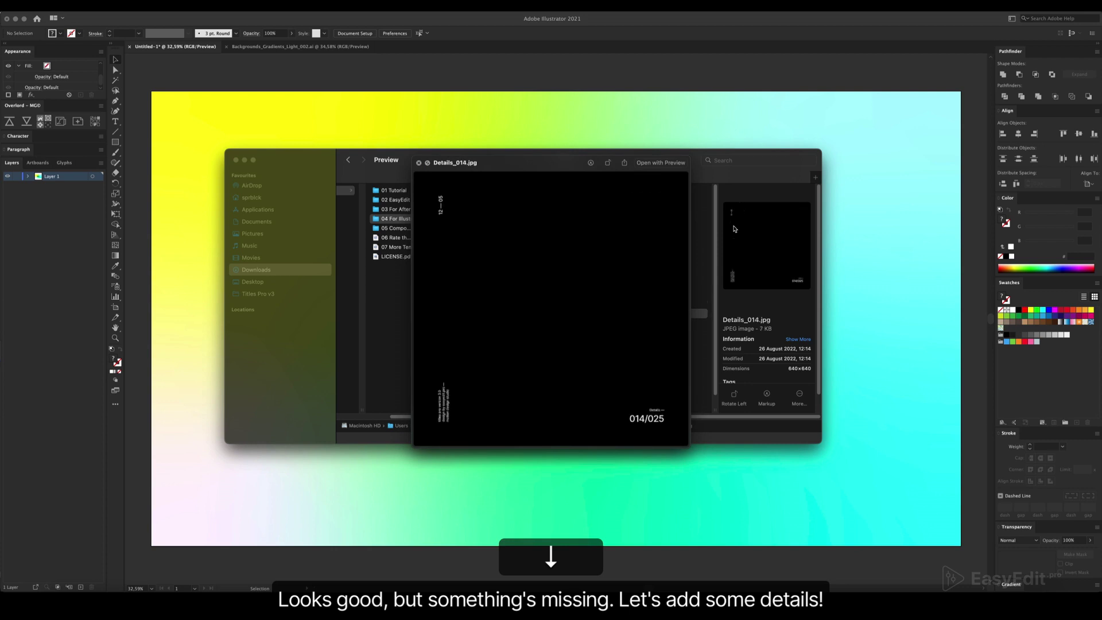
{"action": "key", "text": "Down"}
{"action": "key", "text": "Down"}
{"action": "key", "text": "Down"}
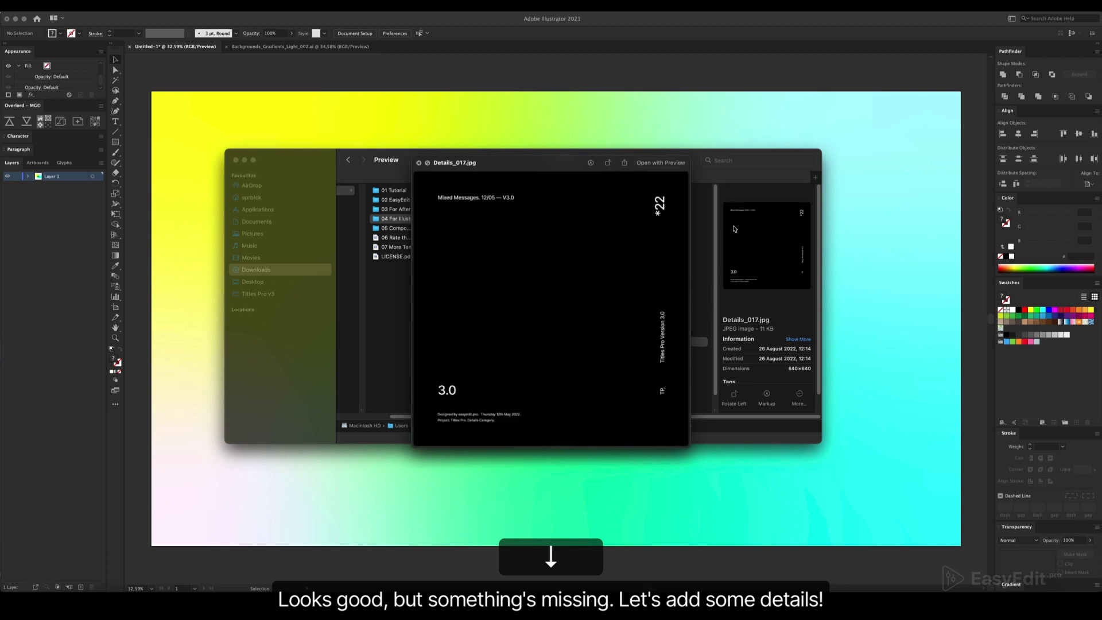
{"action": "key", "text": "space"}
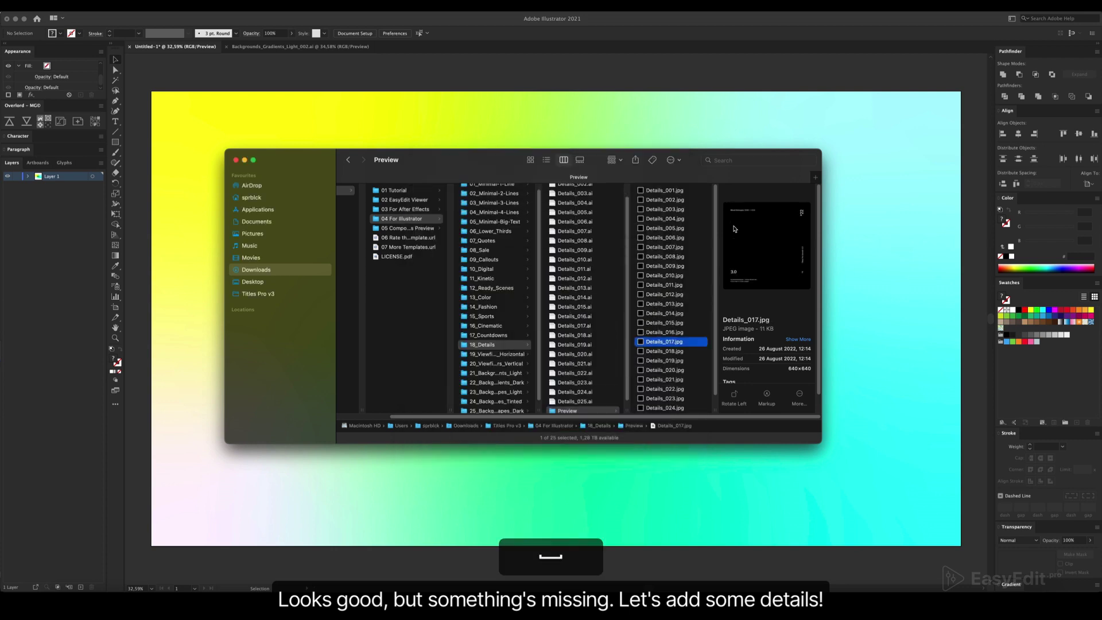
Open Details_017.ai from the 18_Details folder and display it in Outline view
{"action": "left_click", "coordinate": [595, 327]}
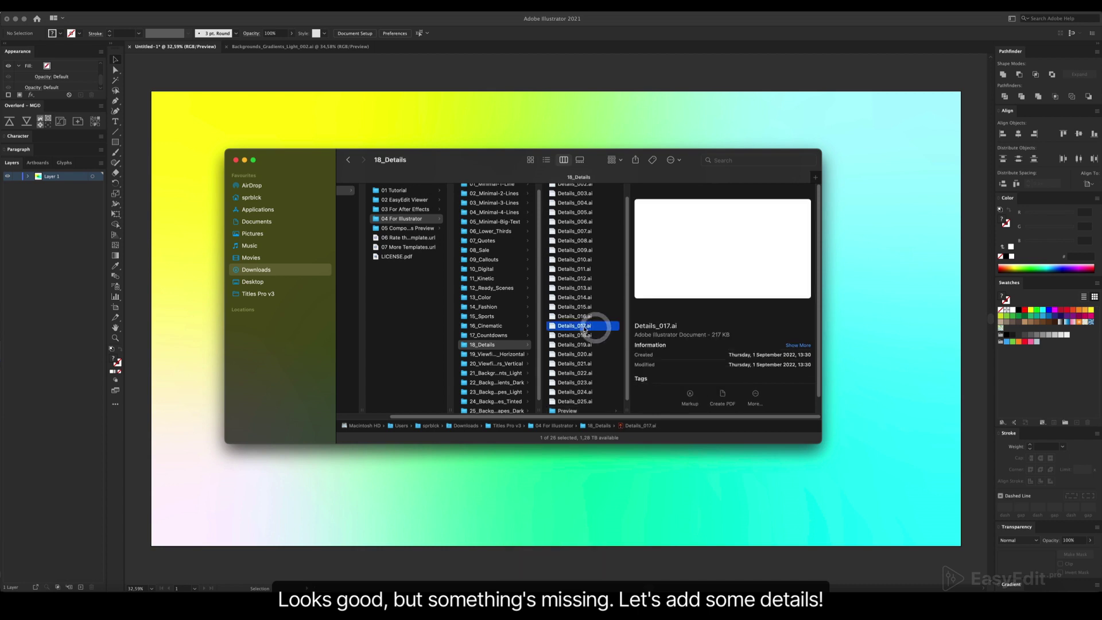
{"action": "double_click", "coordinate": [585, 327]}
{"action": "key", "text": "super+y"}
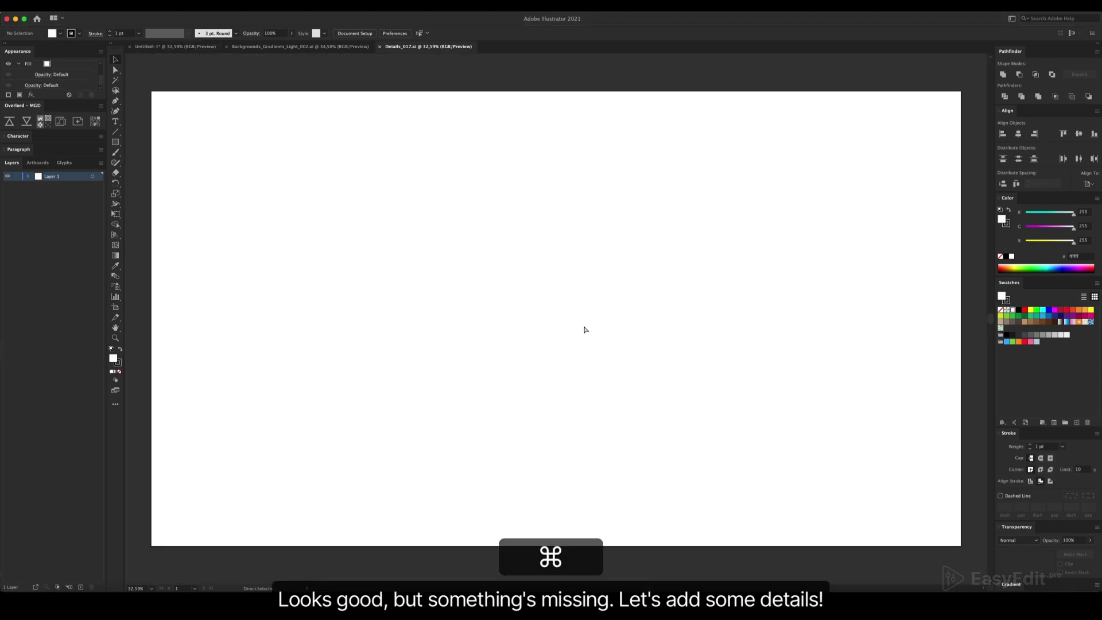
Copy all the text elements of Details_017.ai and paste them in front in the Untitled-1 document
{"action": "key", "text": "super+a"}
{"action": "key", "text": "super+c"}
{"action": "left_click", "coordinate": [172, 46]}
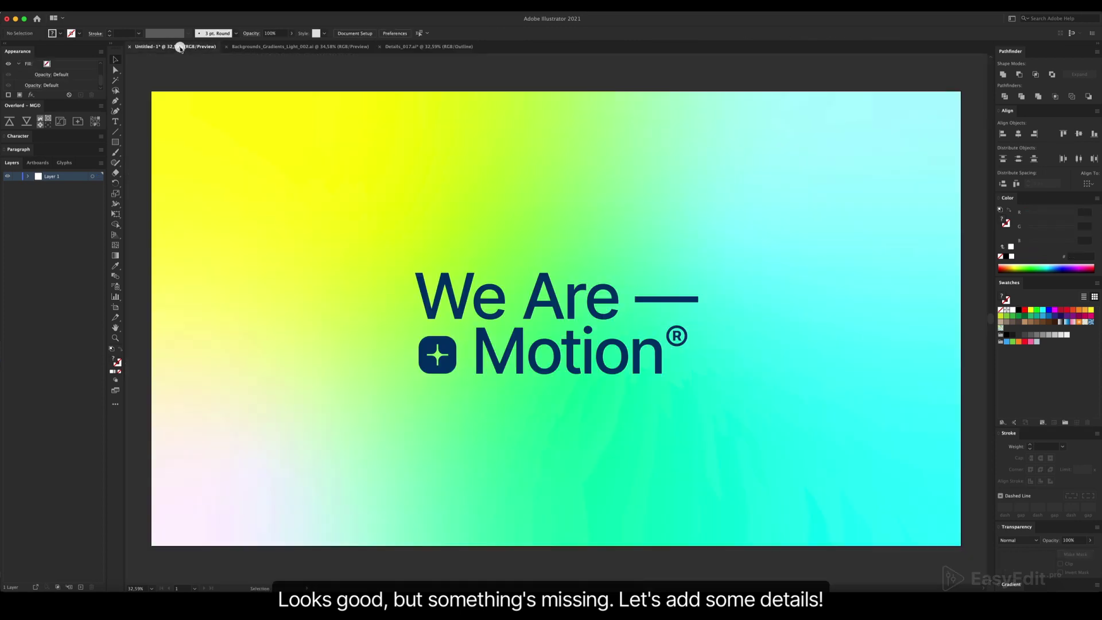
{"action": "key", "text": "super+f"}
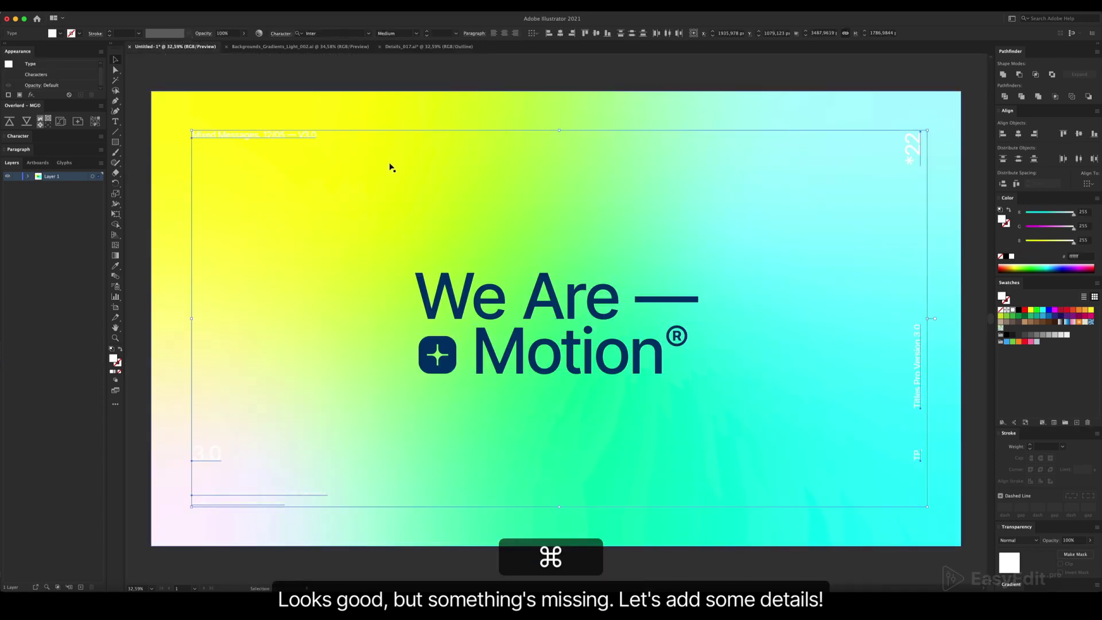
Recolour the pasted detail texts by sampling the dark blue of the title's star icon, and deselect them
{"action": "key", "text": "i"}
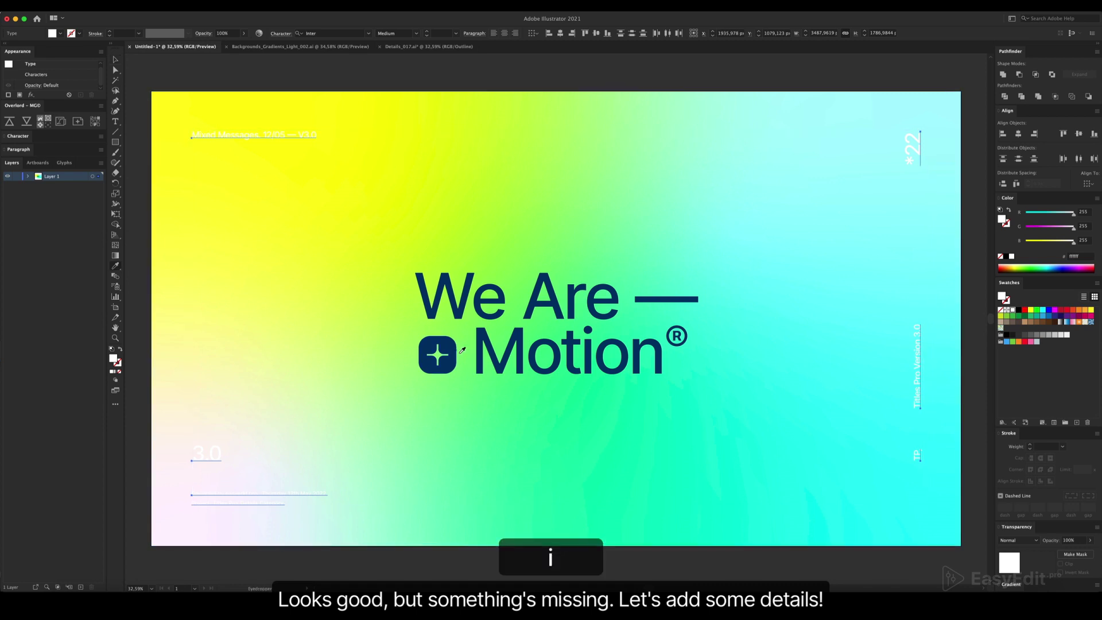
{"action": "left_click", "coordinate": [450, 347]}
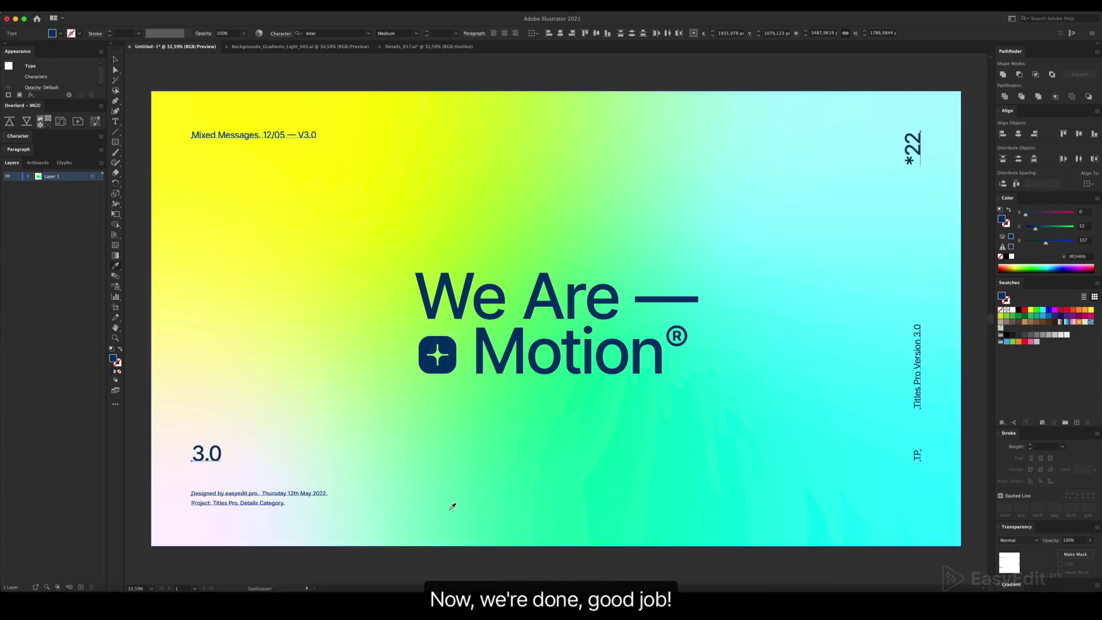
{"action": "key", "text": "v"}
{"action": "left_click", "coordinate": [461, 558]}
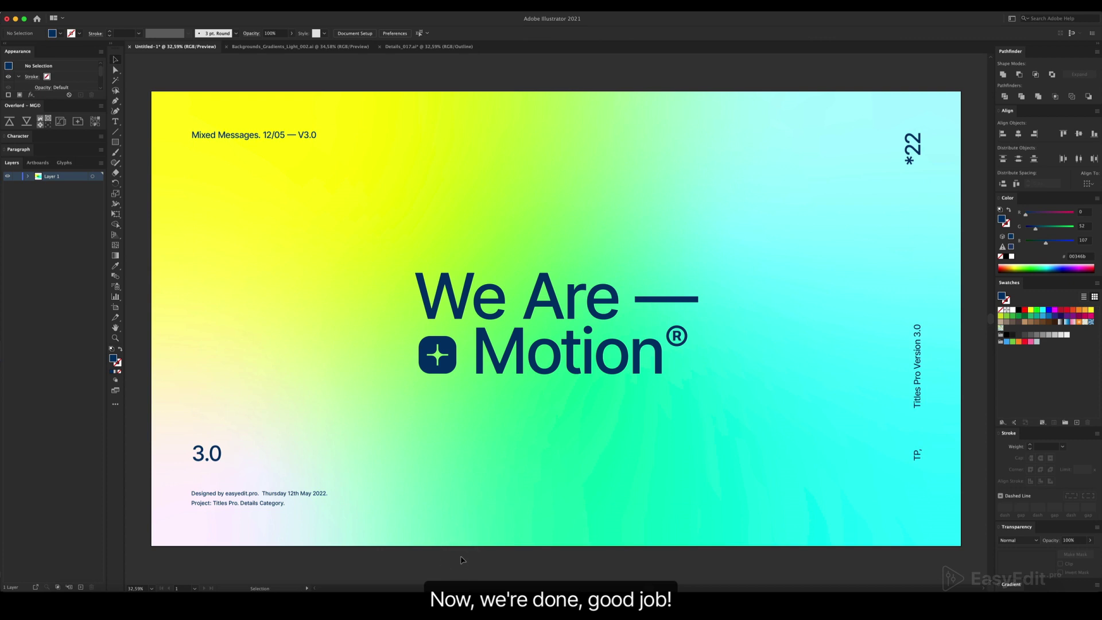
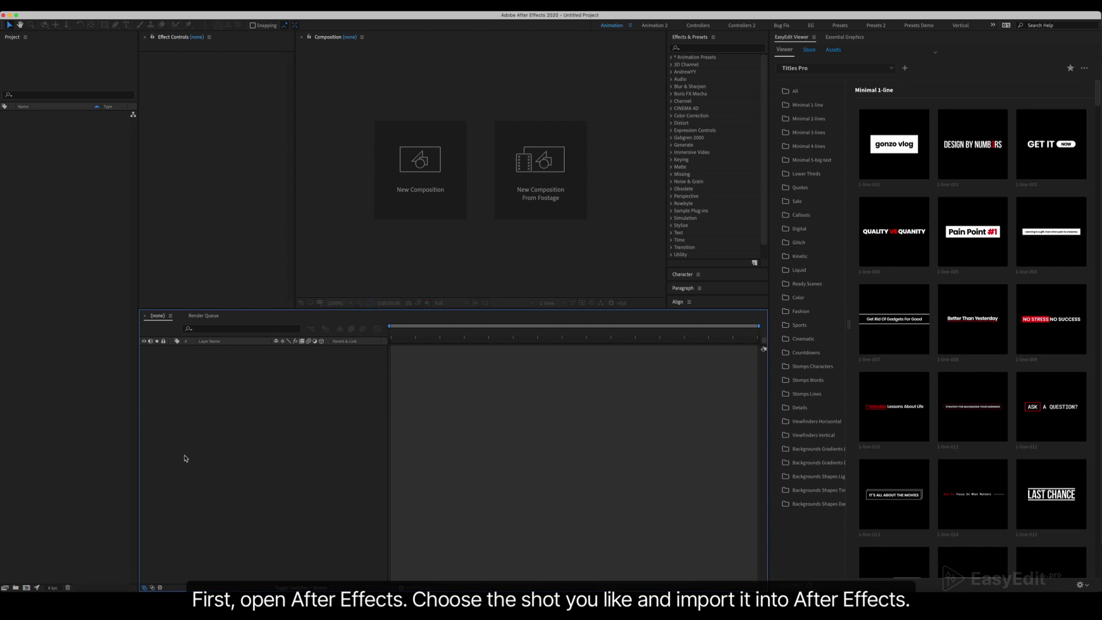
In Finder, open the Preview folder inside 03_Minimal-3-Lines of the Illustrator templates
{"action": "left_click", "coordinate": [59, 588]}
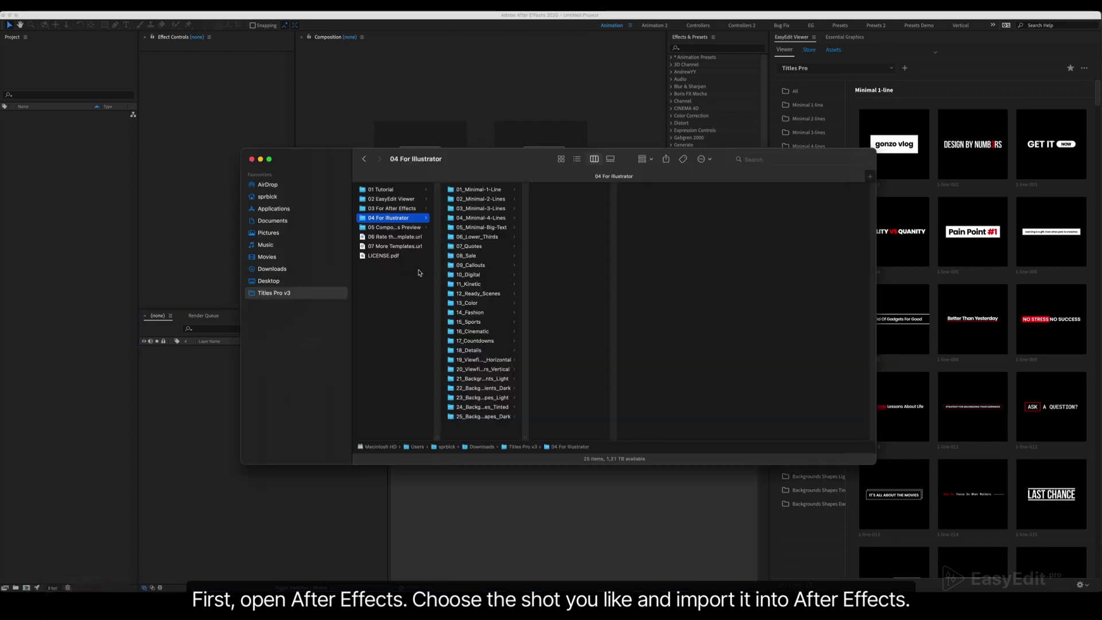
{"action": "left_click", "coordinate": [490, 192]}
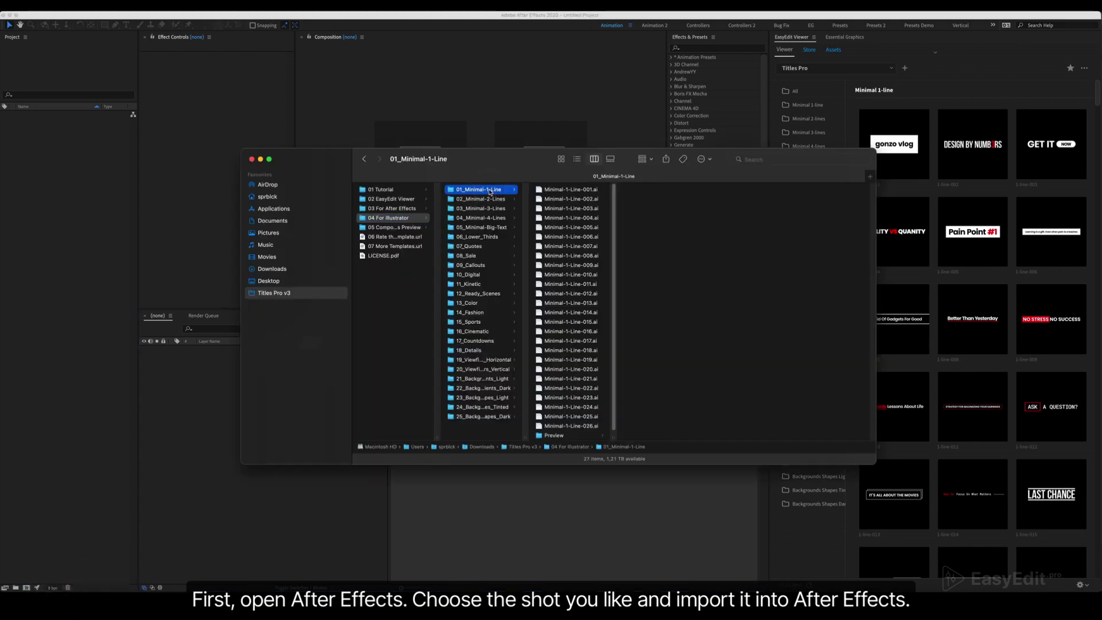
{"action": "key", "text": "Down"}
{"action": "key", "text": "Down"}
{"action": "scroll", "coordinate": [587, 395], "scroll_direction": "down", "scroll_amount": 10}
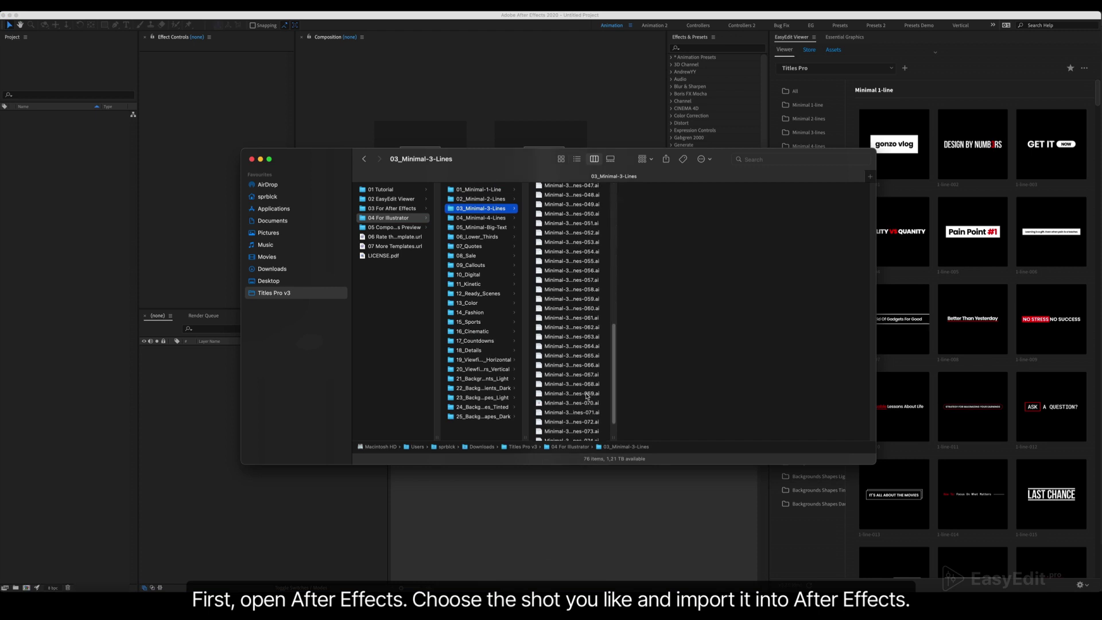
{"action": "left_click", "coordinate": [574, 432]}
Look through the three-line title previews from 3-Lines-003.jpg to 3-Lines-052.jpg to choose a title
{"action": "left_click", "coordinate": [648, 207]}
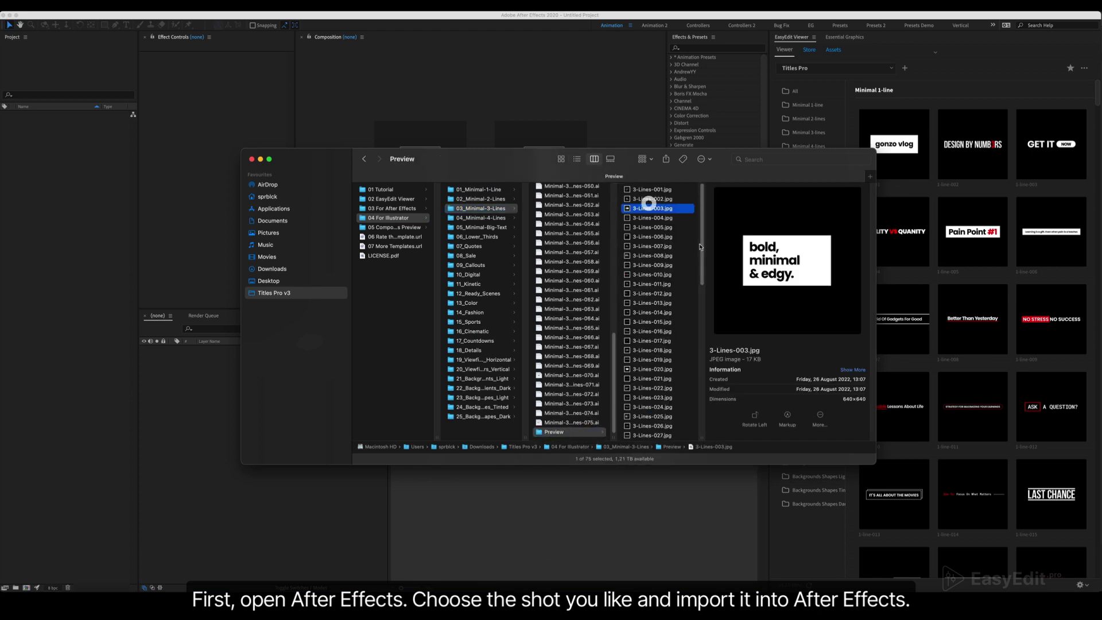
{"action": "key", "text": "Down"}
{"action": "key", "text": "Down"}
{"action": "key", "text": "Down"}
{"action": "key", "text": "Down"}
{"action": "key", "text": "Down"}
{"action": "key", "text": "Down"}
{"action": "key", "text": "Down"}
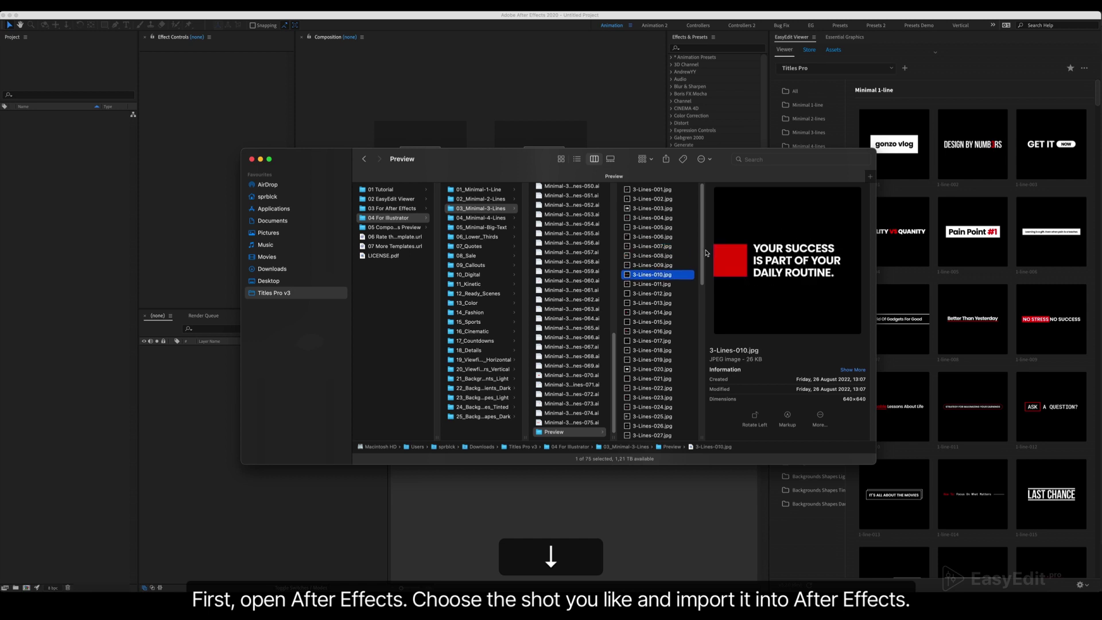
{"action": "scroll", "coordinate": [652, 299], "scroll_direction": "down", "scroll_amount": 10}
{"action": "left_click", "coordinate": [651, 299]}
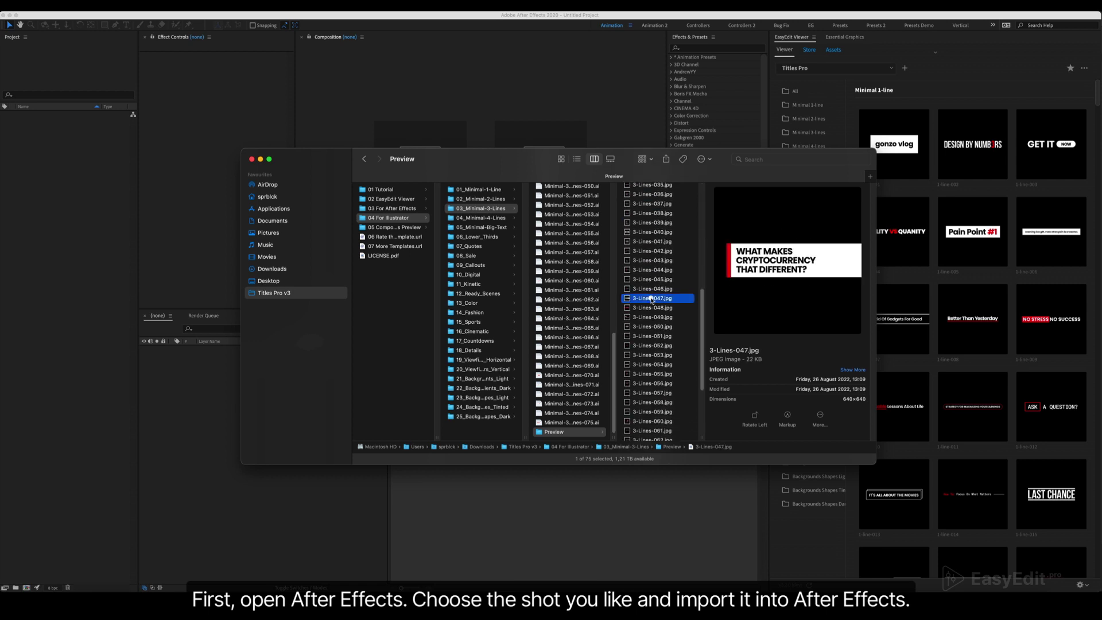
{"action": "key", "text": "Down"}
{"action": "key", "text": "Down"}
{"action": "key", "text": "Down"}
{"action": "key", "text": "Down"}
{"action": "key", "text": "Down"}
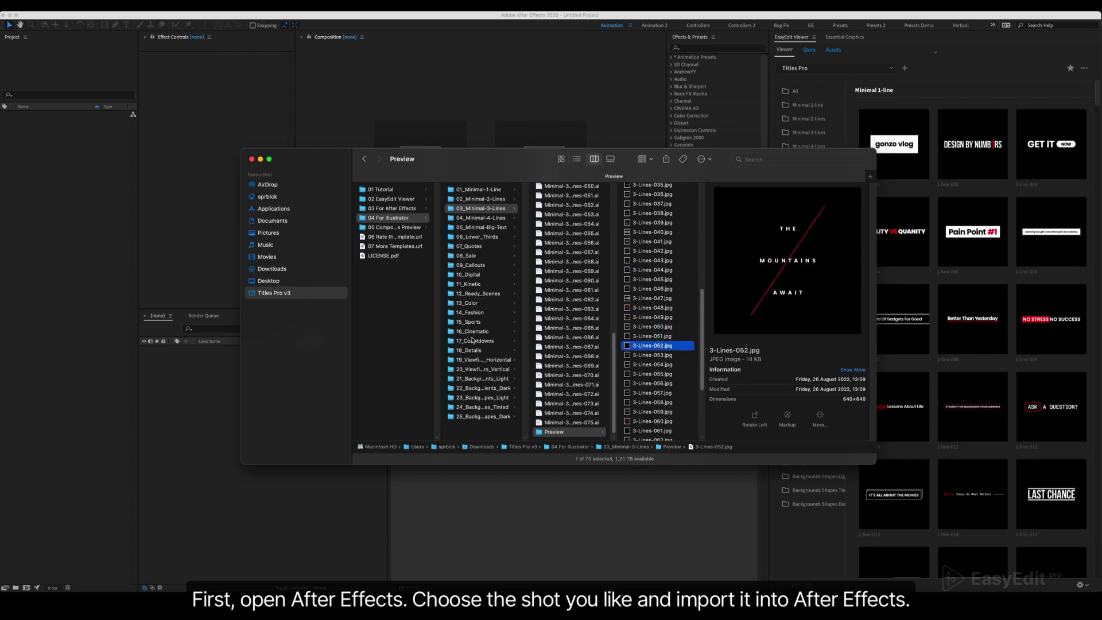
Bring Minimal-3-Lines-052.ai from the 03_Minimal-3-Lines folder into the After Effects project
{"action": "scroll", "coordinate": [549, 309], "scroll_direction": "up", "scroll_amount": 1}
{"action": "left_click", "coordinate": [570, 222]}
{"action": "left_click_drag", "start_coordinate": [576, 228], "coordinate": [86, 182]}
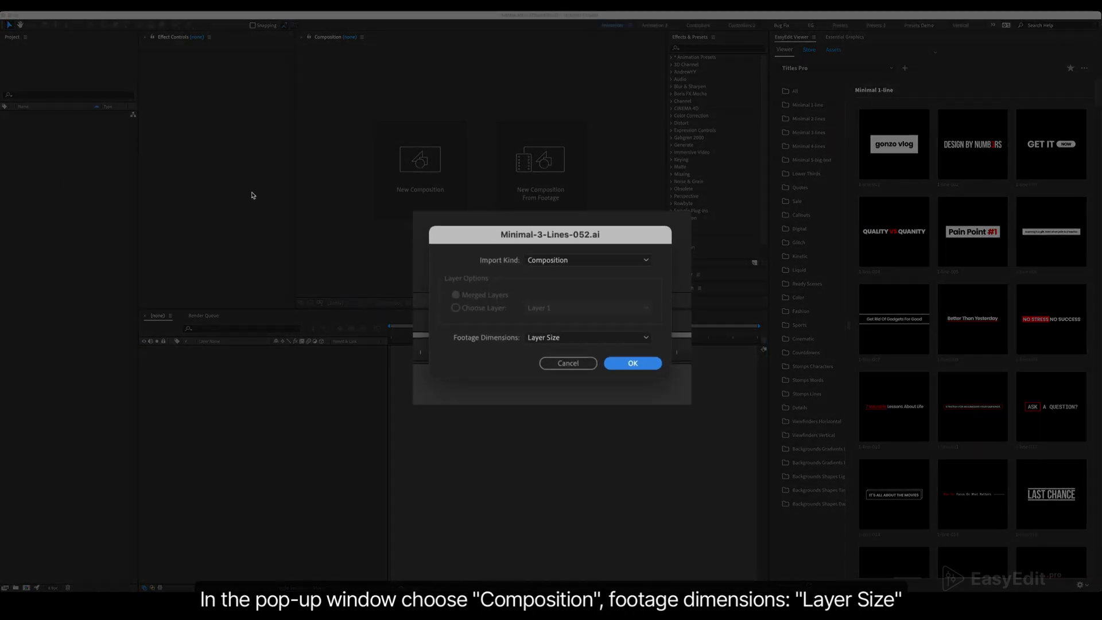
Import the Illustrator file as a Composition with footage dimensions set to Layer Size
{"action": "left_click", "coordinate": [567, 260]}
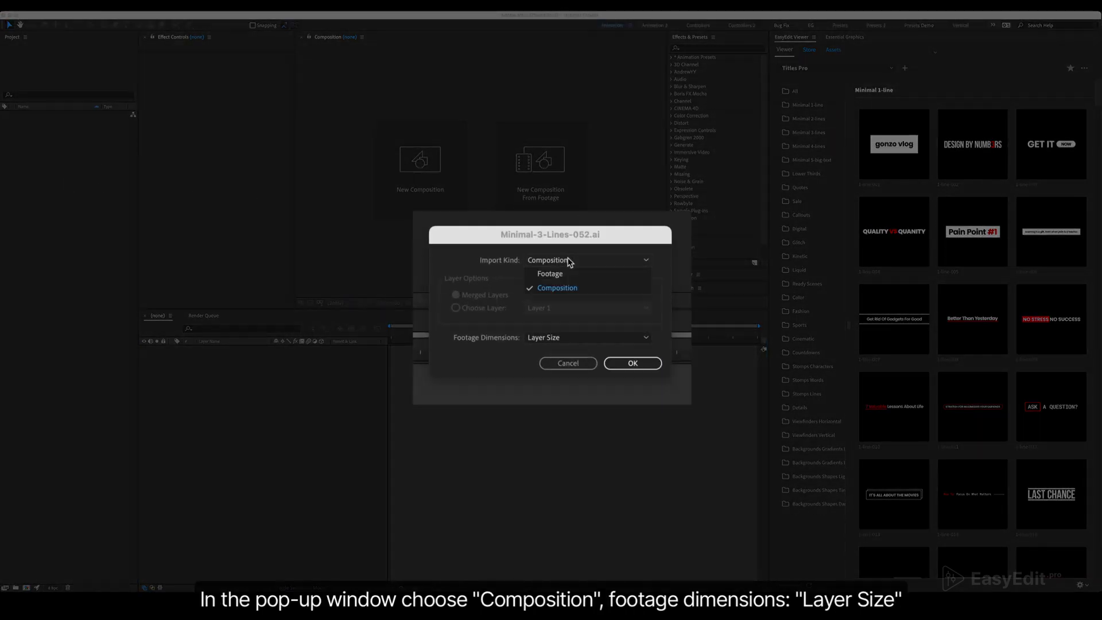
{"action": "left_click", "coordinate": [563, 287]}
{"action": "left_click", "coordinate": [580, 339]}
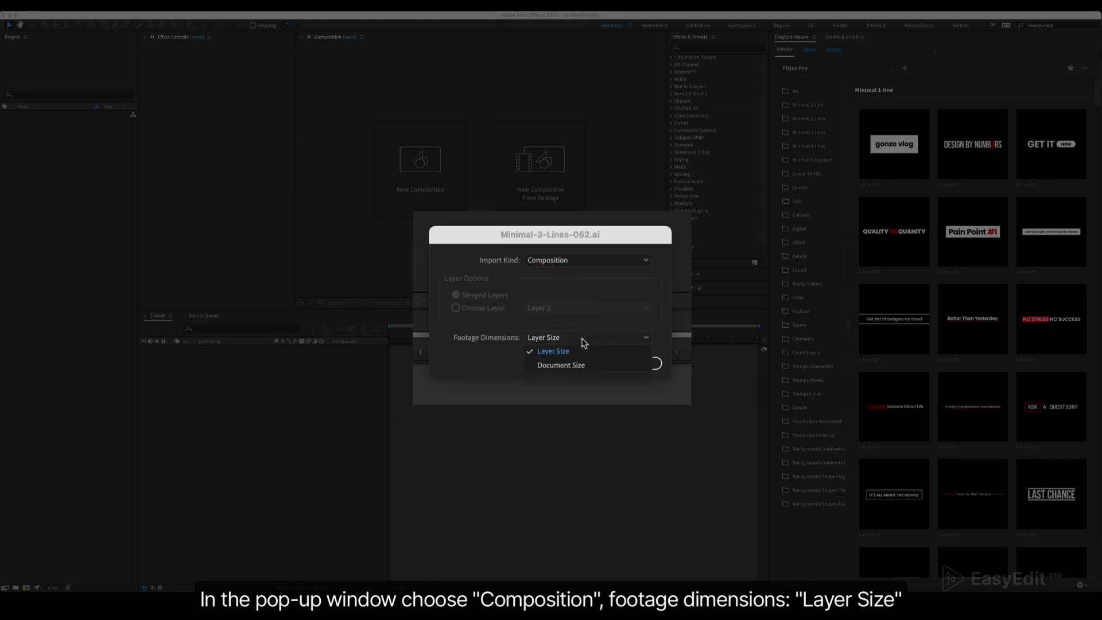
{"action": "left_click", "coordinate": [577, 351]}
{"action": "left_click", "coordinate": [633, 363]}
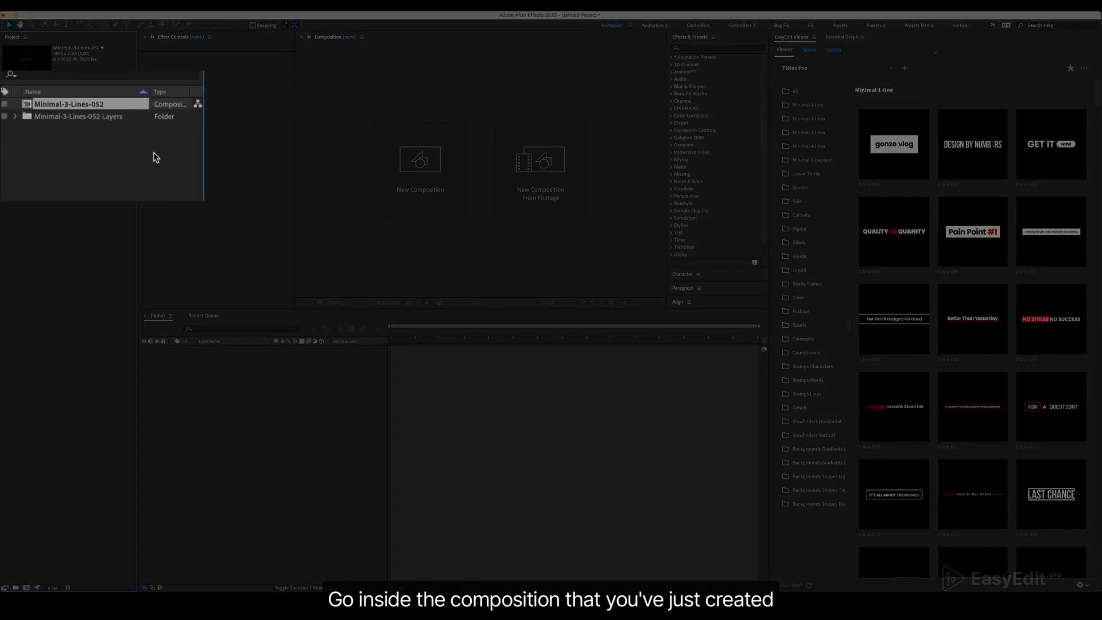
Open the Minimal-3-Lines-052 composition and edit its Layer 1 original file in Illustrator
{"action": "double_click", "coordinate": [95, 107]}
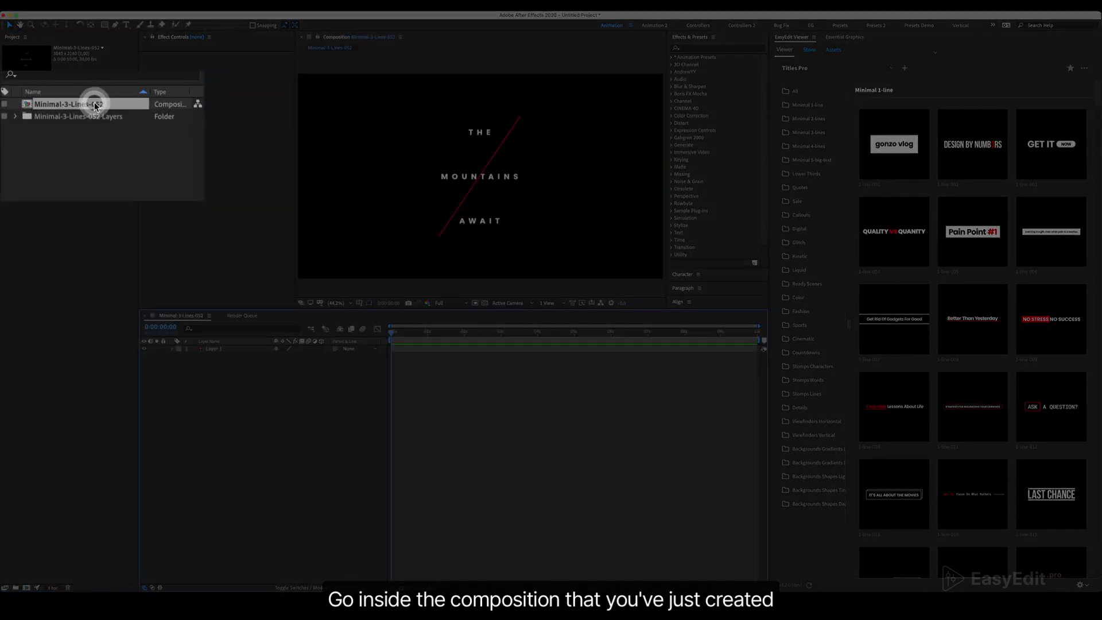
{"action": "left_click", "coordinate": [239, 350]}
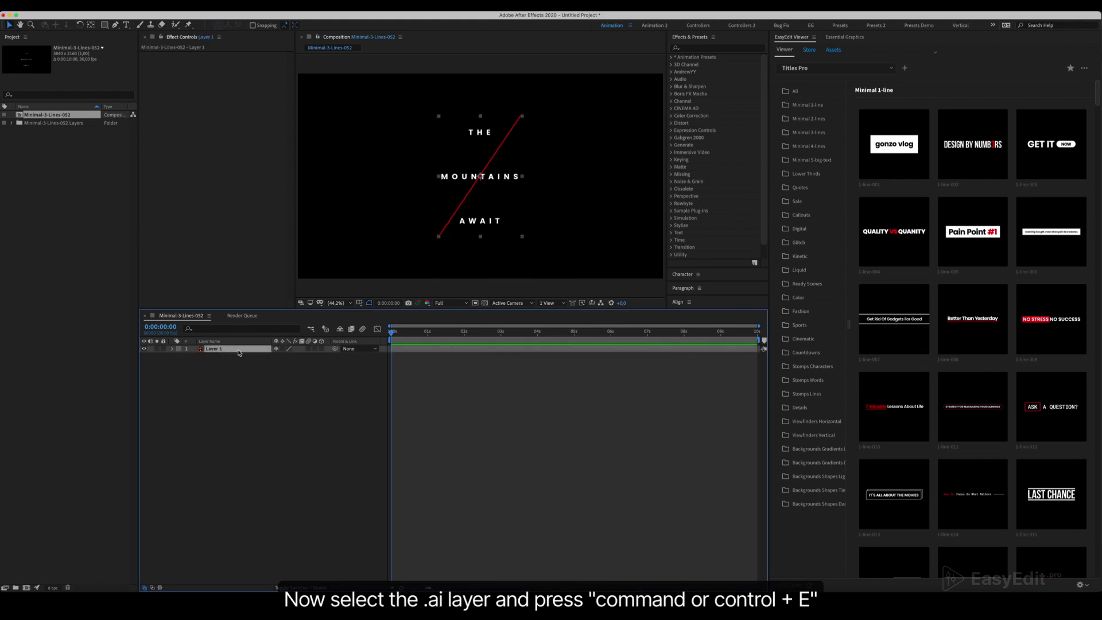
{"action": "key", "text": "super+e"}
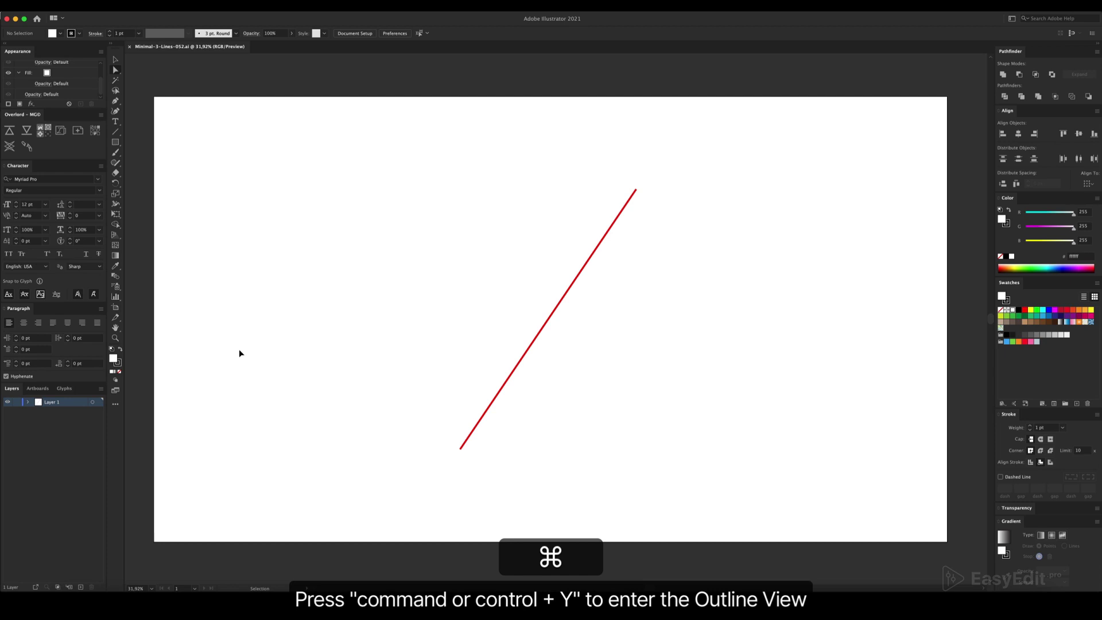
Show the artwork in Outline view and copy the whole THE MOUNTAINS AWAIT text
{"action": "key", "text": "super+y"}
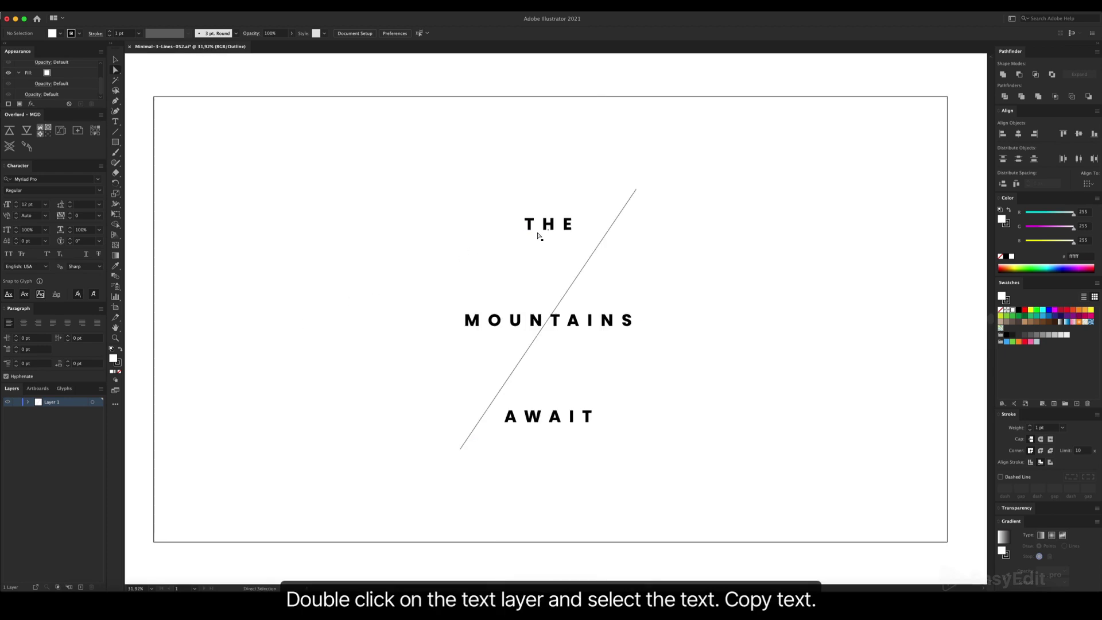
{"action": "double_click", "coordinate": [544, 224]}
{"action": "left_click_drag", "start_coordinate": [528, 223], "coordinate": [612, 426]}
{"action": "key", "text": "super+c"}
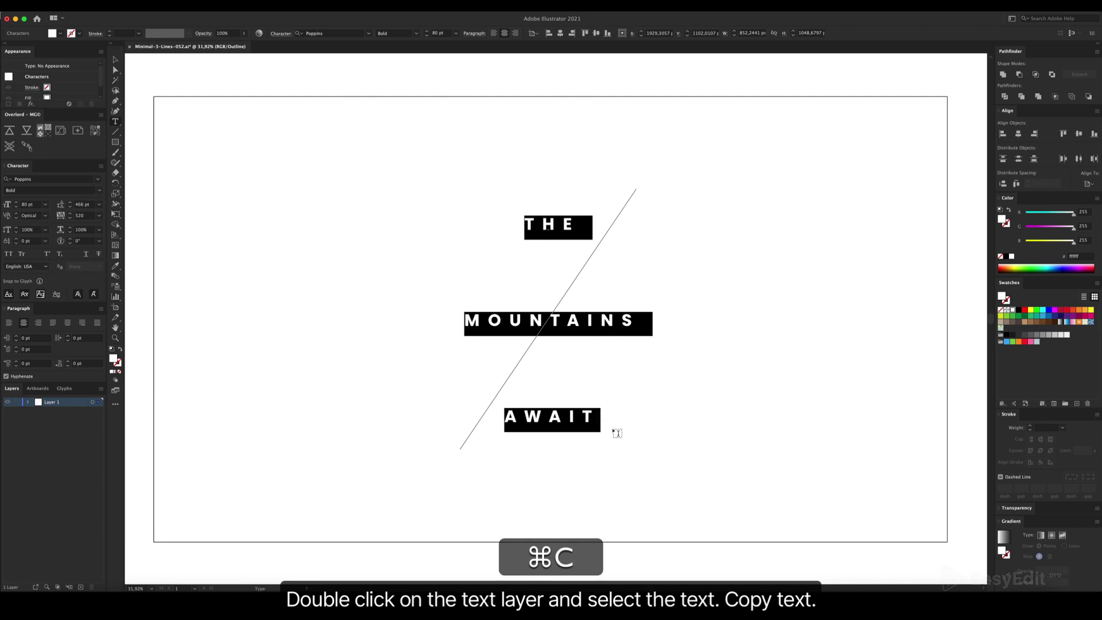
{"action": "key", "text": "Escape"}
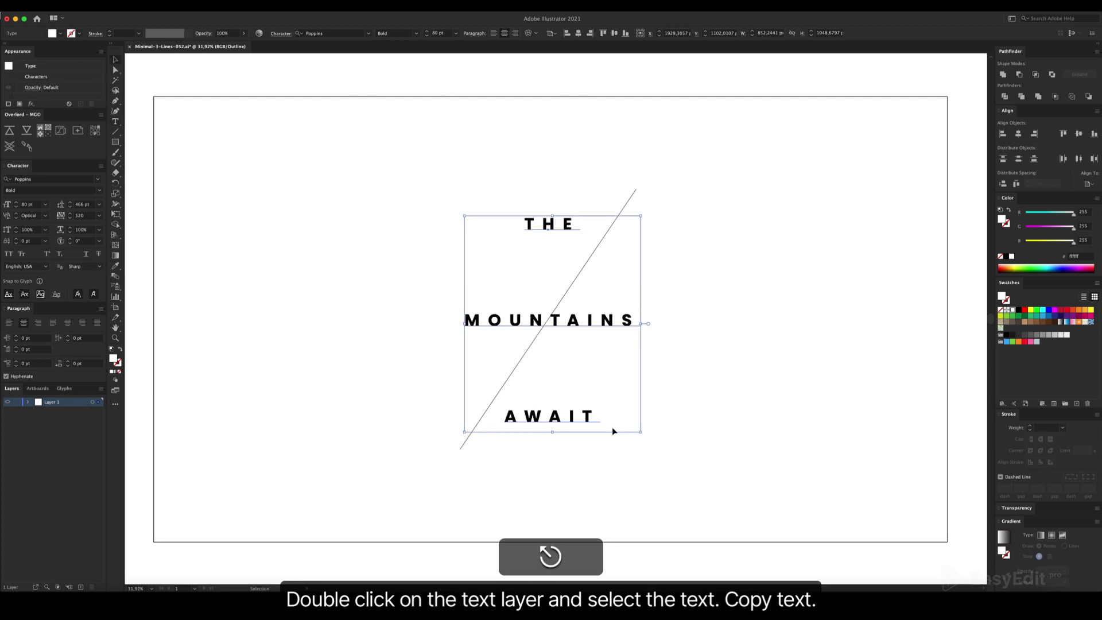
{"action": "left_click", "coordinate": [609, 455]}
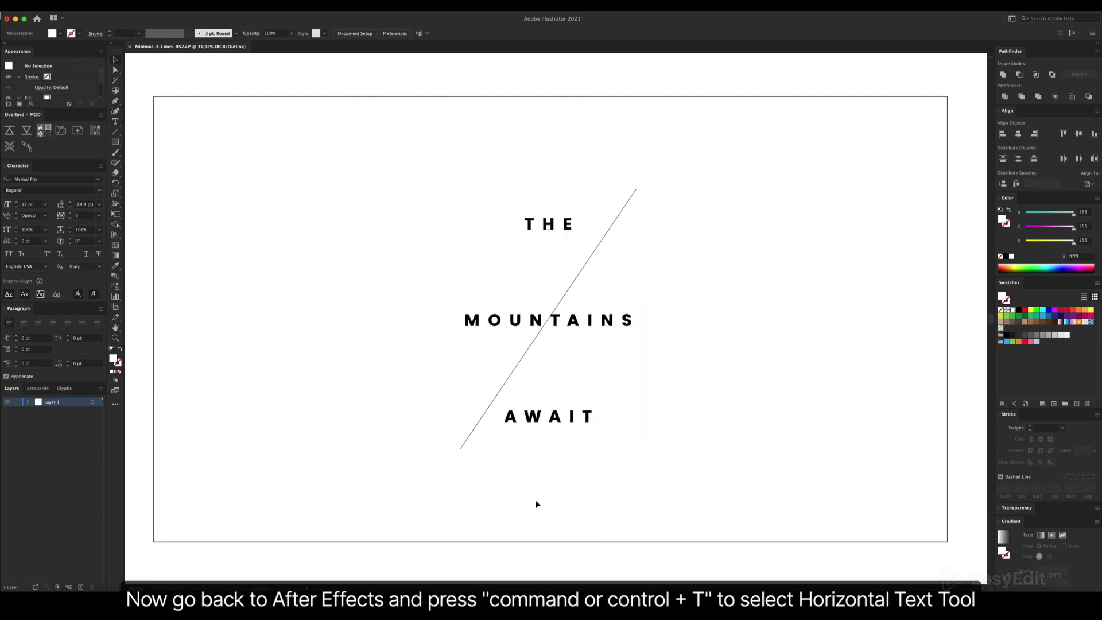
Switch back to After Effects and paste the copied text as a new text layer on an empty area of the composition
{"action": "left_click", "coordinate": [436, 592]}
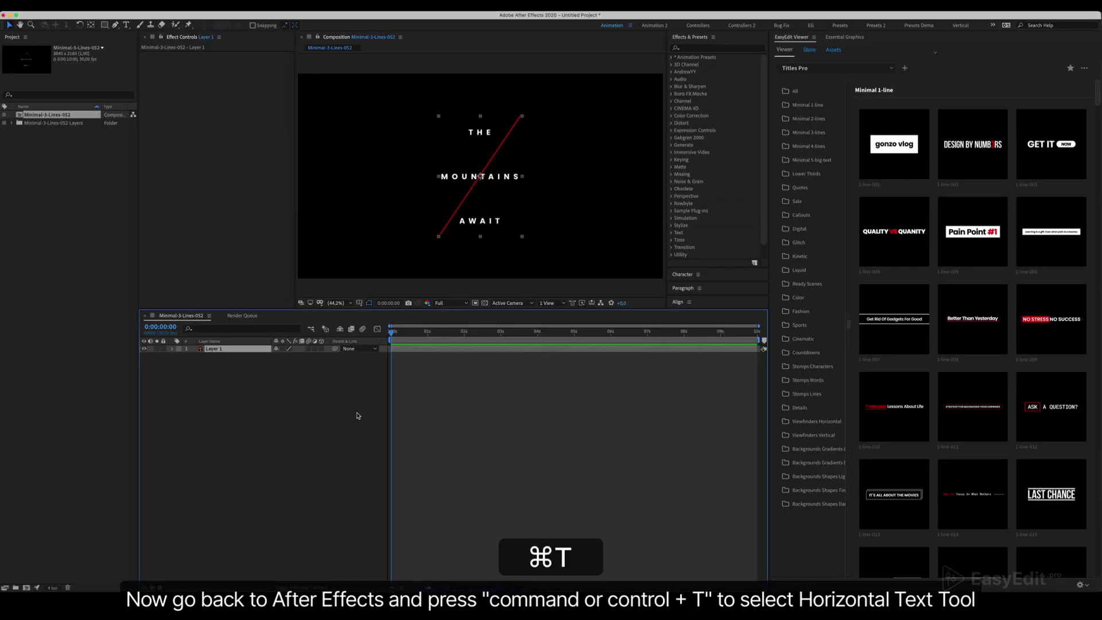
{"action": "left_click", "coordinate": [340, 411]}
{"action": "key", "text": "super+t"}
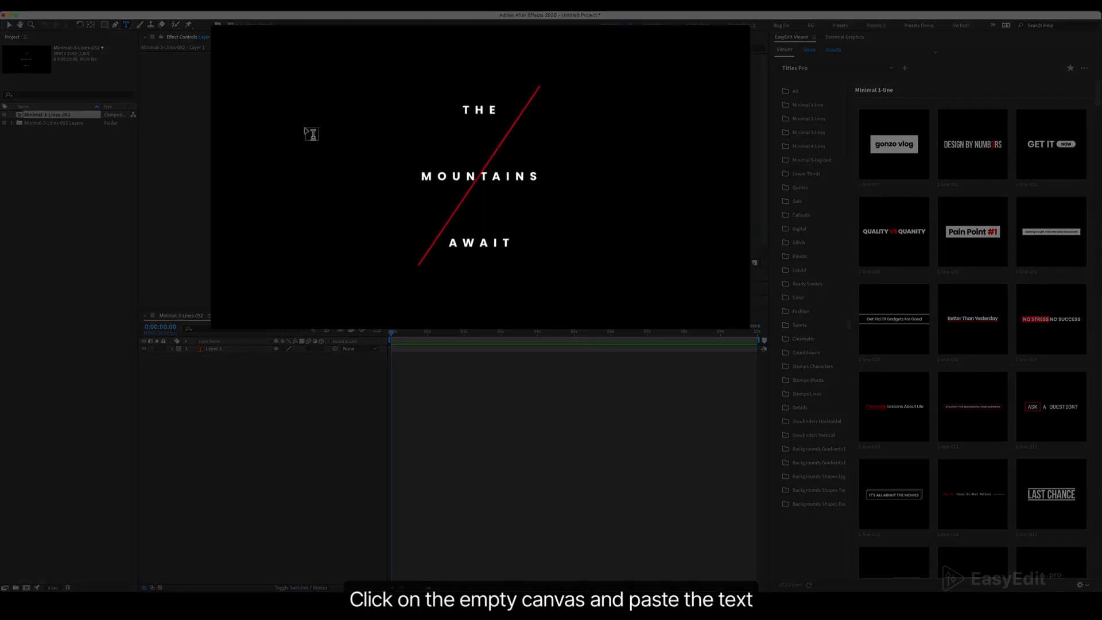
{"action": "left_click", "coordinate": [365, 144]}
{"action": "key", "text": "super+v"}
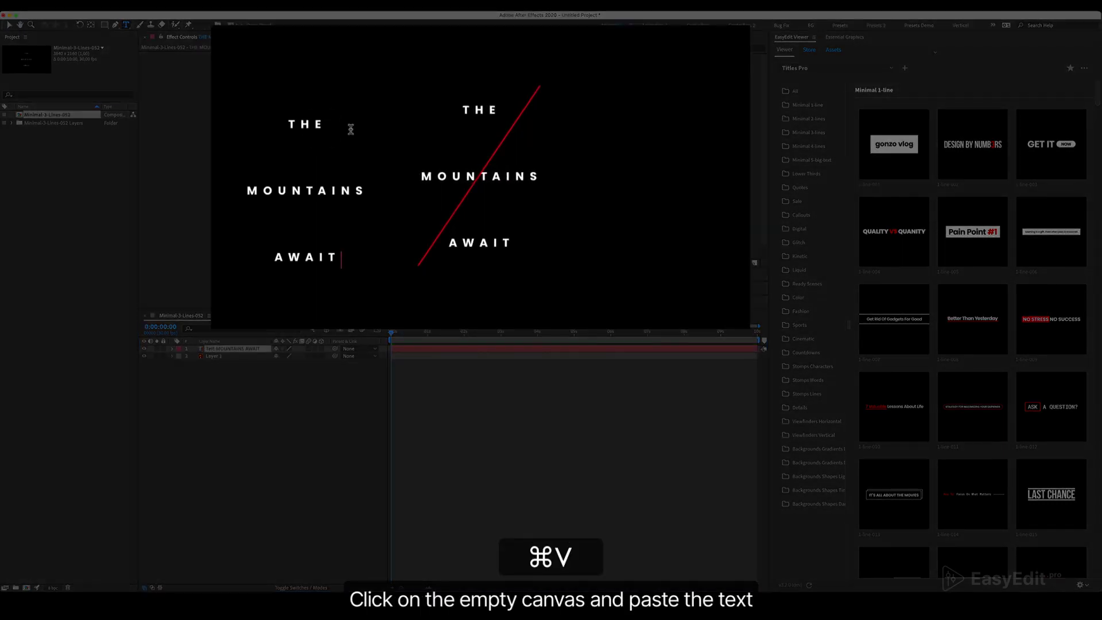
{"action": "key", "text": "KP_Enter"}
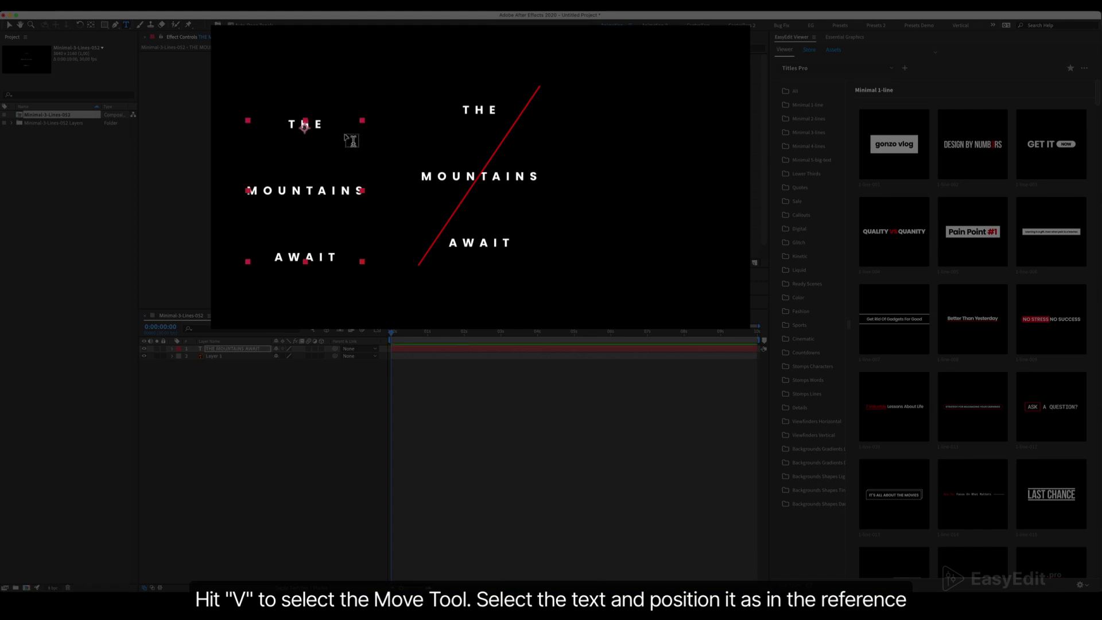
Move the pasted THE MOUNTAINS AWAIT text exactly over the matching text in the reference title
{"action": "key", "text": "v"}
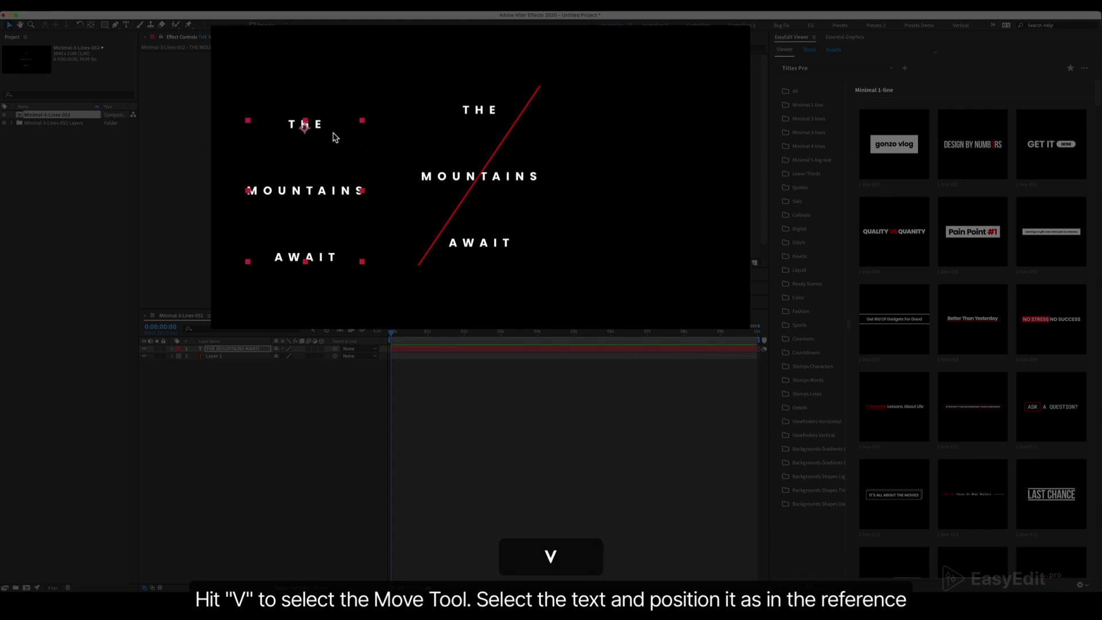
{"action": "left_click_drag", "start_coordinate": [317, 127], "coordinate": [491, 114]}
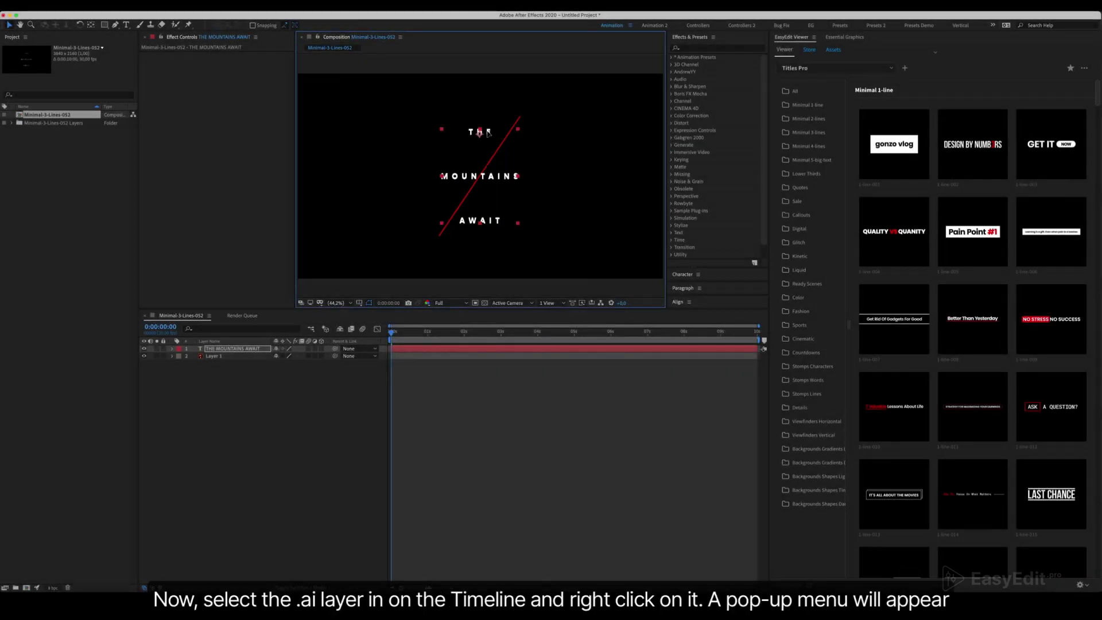
{"action": "left_click_drag", "start_coordinate": [487, 131], "coordinate": [487, 133]}
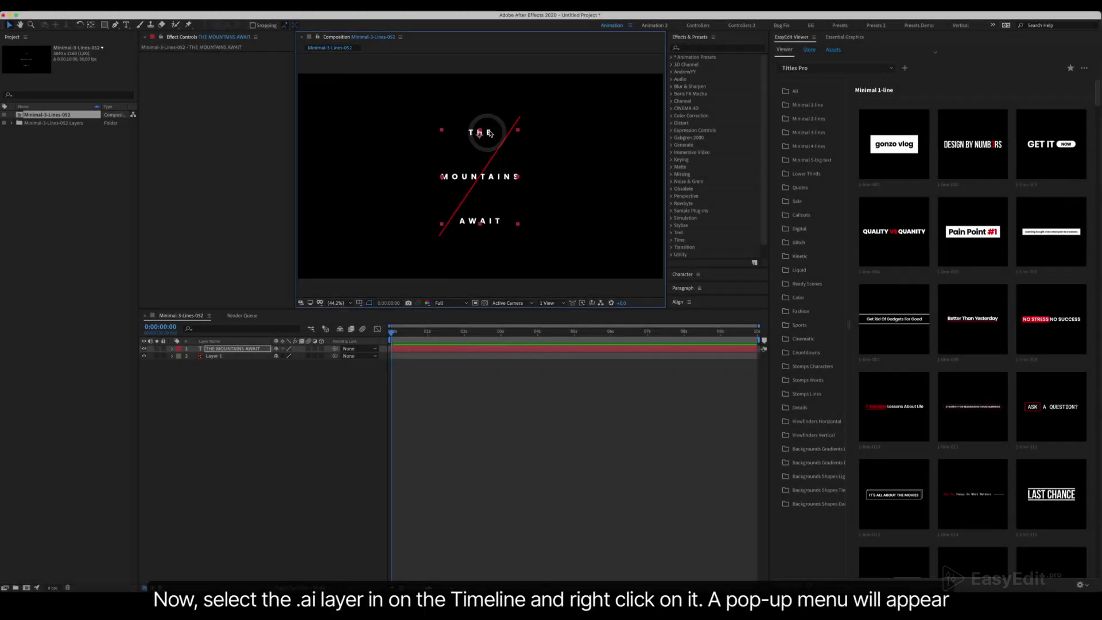
Create shapes from the Layer 1 Illustrator vector layer
{"action": "left_click", "coordinate": [233, 357]}
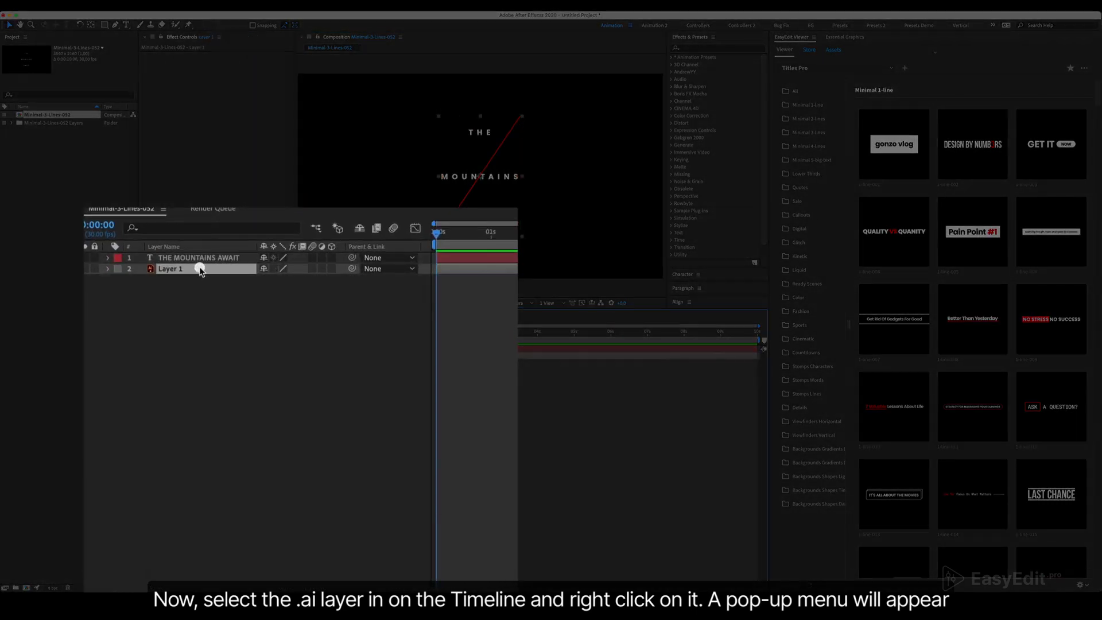
{"action": "right_click", "coordinate": [200, 271]}
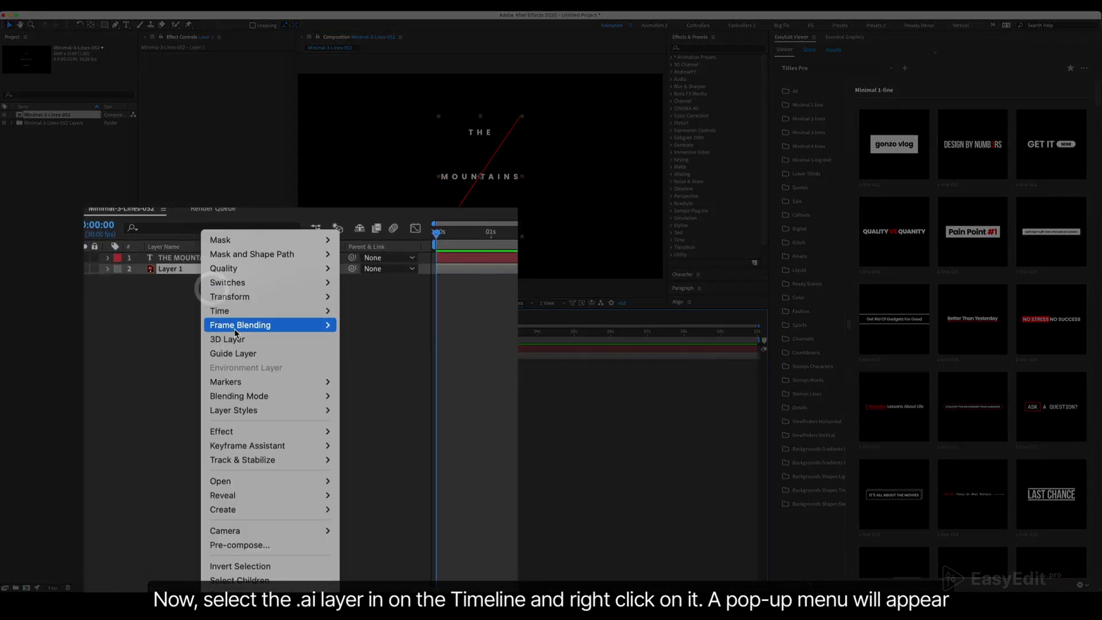
{"action": "mouse_move", "coordinate": [260, 510]}
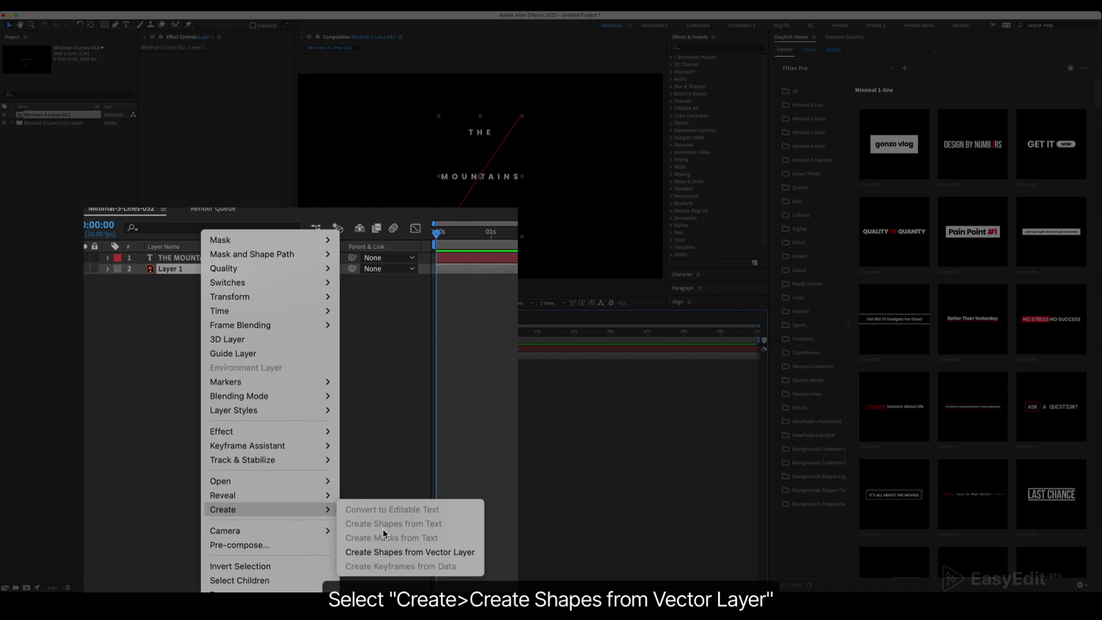
{"action": "left_click", "coordinate": [394, 553]}
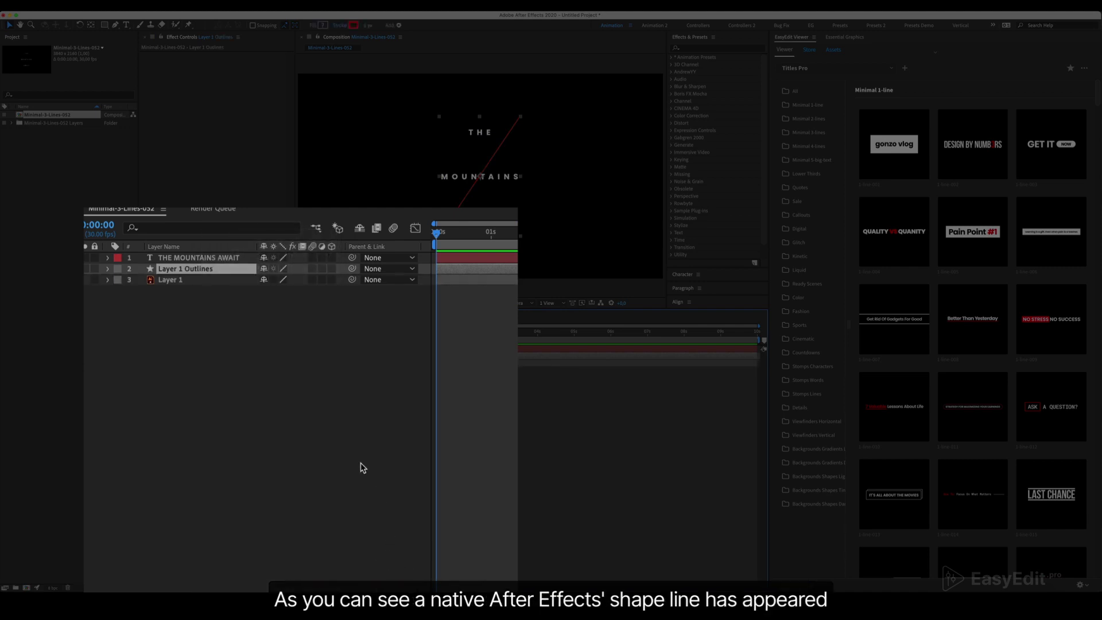
{"action": "left_click", "coordinate": [290, 384]}
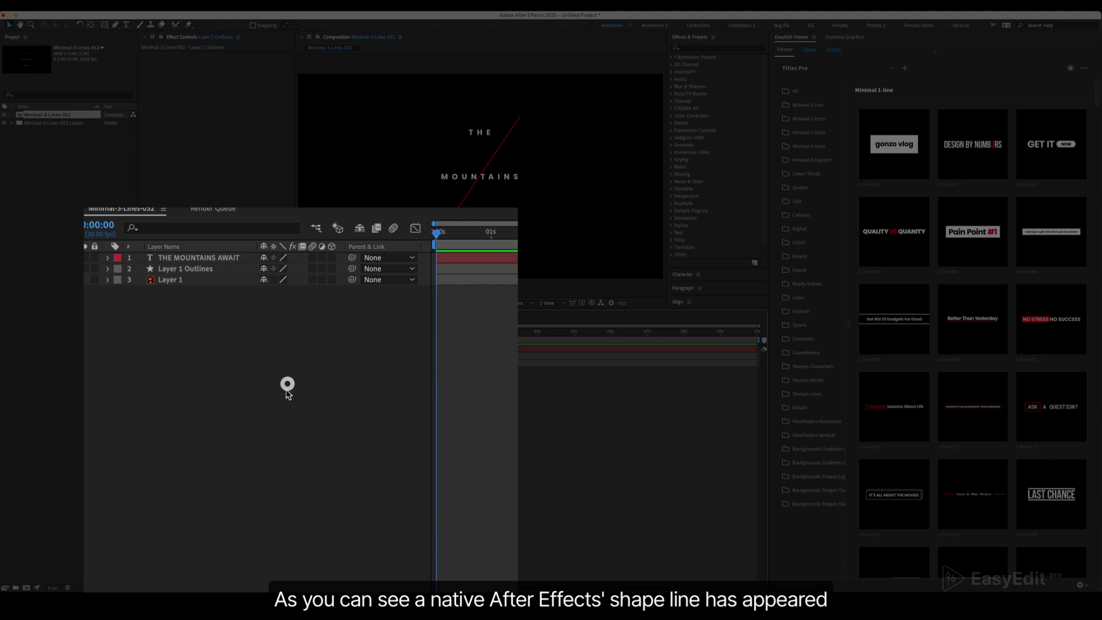
Rename the outlines shape layer to Line and delete the Illustrator Layer 1
{"action": "left_click", "coordinate": [201, 270]}
{"action": "key", "text": "Return"}
{"action": "type", "text": "Line"}
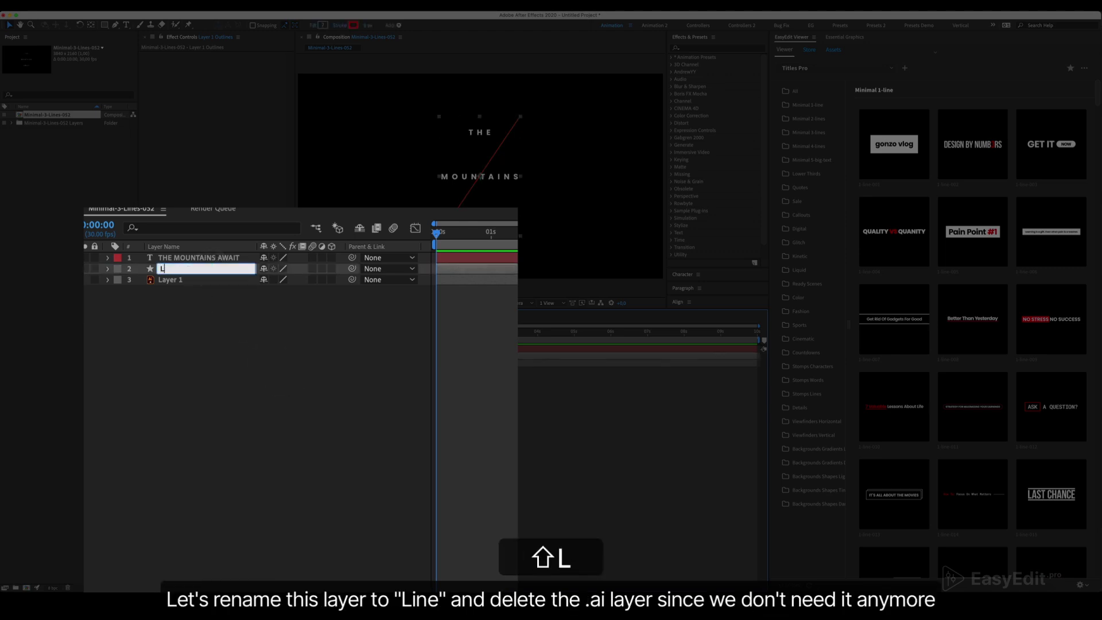
{"action": "left_click", "coordinate": [264, 320]}
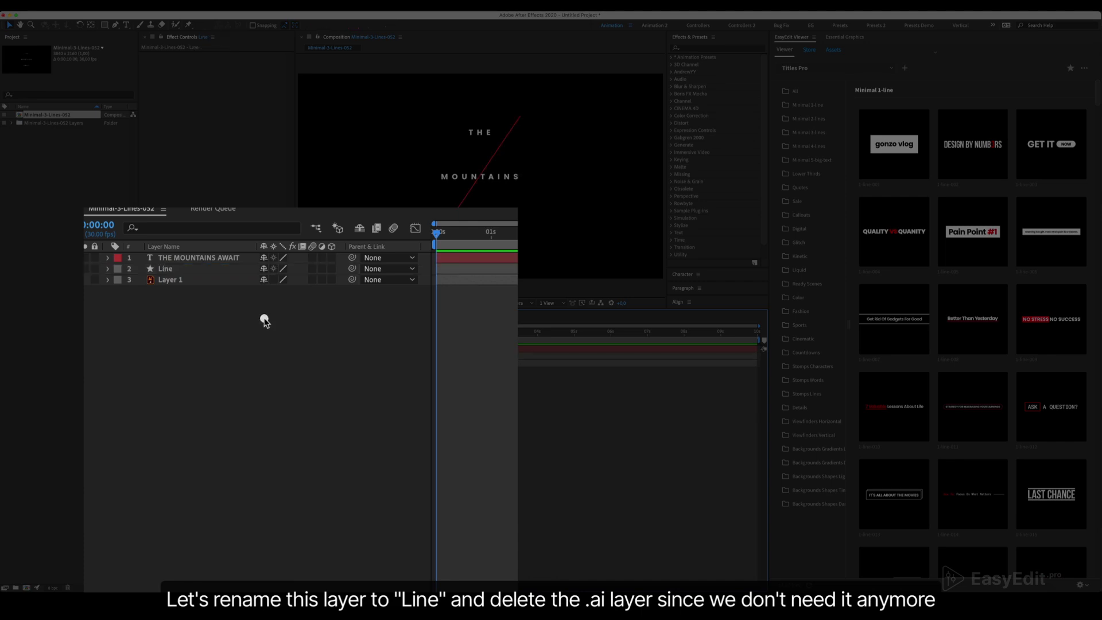
{"action": "left_click", "coordinate": [214, 280]}
{"action": "key", "text": "Delete"}
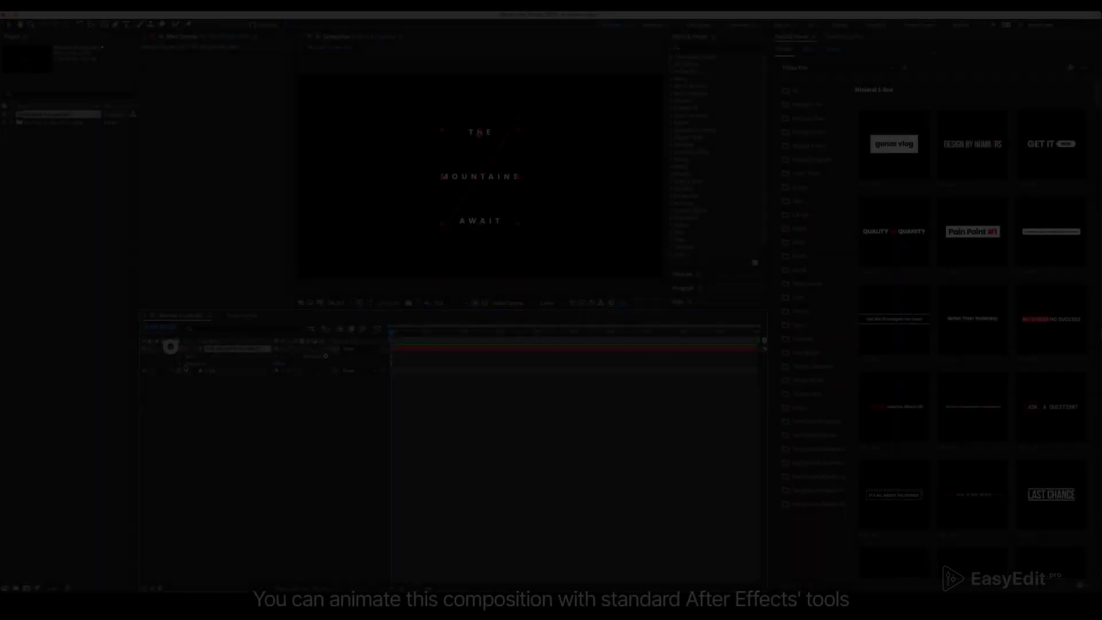
Add a Position text animator to the THE MOUNTAINS AWAIT layer and offset it to 0, 77 with the playhead at 1 second
{"action": "left_click", "coordinate": [271, 466]}
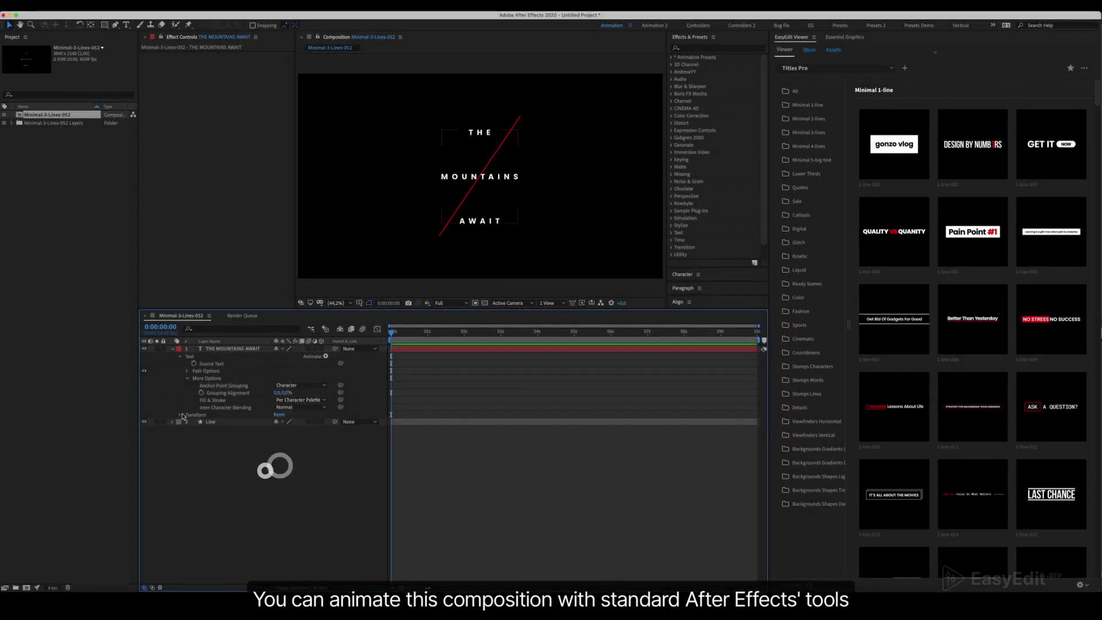
{"action": "left_click", "coordinate": [326, 356]}
{"action": "left_click", "coordinate": [345, 386]}
{"action": "key", "text": "equal"}
{"action": "key", "text": "equal"}
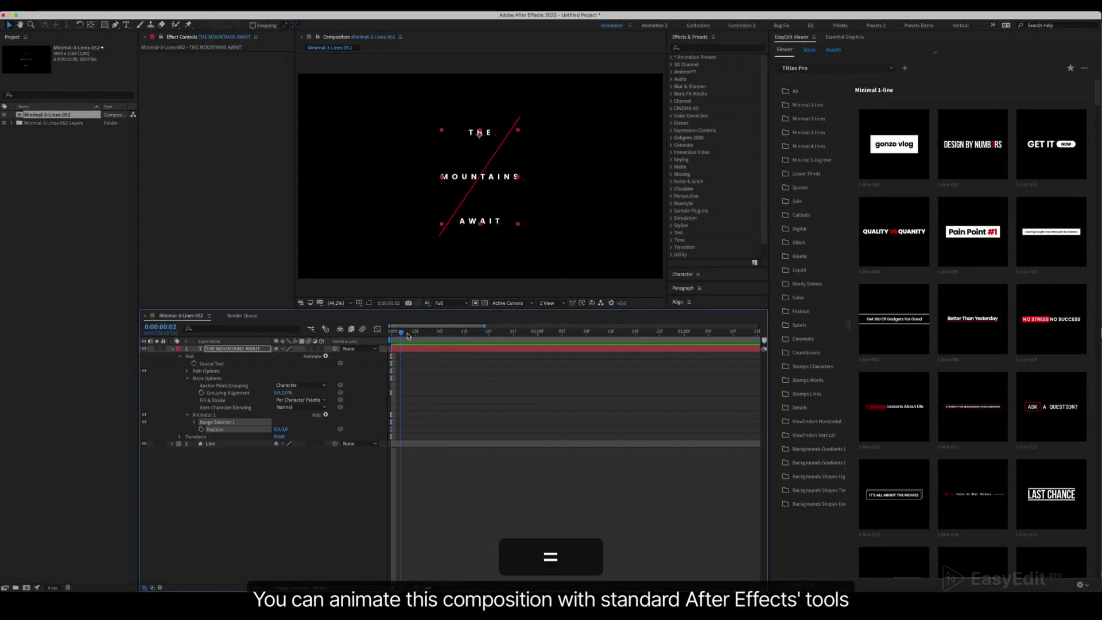
{"action": "left_click_drag", "start_coordinate": [391, 332], "coordinate": [538, 332]}
{"action": "left_click_drag", "start_coordinate": [285, 430], "coordinate": [316, 431]}
{"action": "left_click", "coordinate": [286, 470]}
Base Range Selector 1 on Lines, then add Opacity to the animator and set it to 0%
{"action": "left_click", "coordinate": [194, 422]}
{"action": "left_click", "coordinate": [202, 451]}
{"action": "left_click", "coordinate": [299, 466]}
{"action": "left_click", "coordinate": [298, 499]}
{"action": "left_click", "coordinate": [326, 414]}
{"action": "left_click", "coordinate": [414, 470]}
{"action": "left_click_drag", "start_coordinate": [279, 532], "coordinate": [180, 526]}
Keyframe the Range Selector's Start from 0% at the first frame to 100% at 1 second, with Easy Ease on both keyframes
{"action": "left_click", "coordinate": [208, 429]}
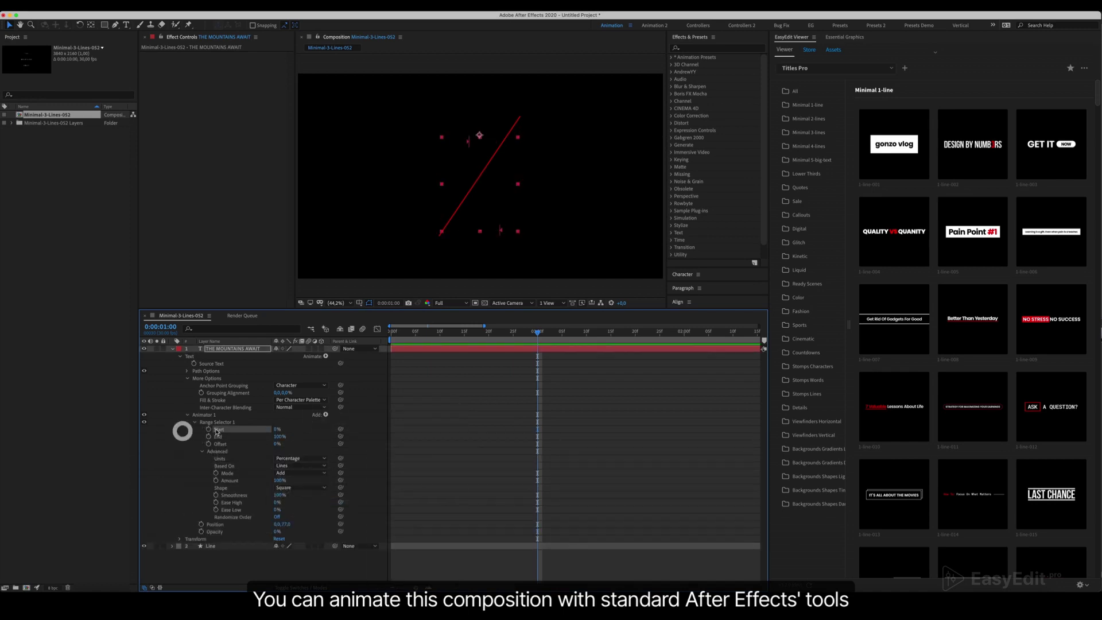
{"action": "left_click_drag", "start_coordinate": [234, 435], "coordinate": [227, 435]}
{"action": "left_click_drag", "start_coordinate": [553, 422], "coordinate": [386, 447]}
{"action": "key", "text": "F9"}
Reshape the Start animation's speed curve in the Graph Editor so it slows down over a longer finish
{"action": "left_click", "coordinate": [377, 329]}
{"action": "left_click_drag", "start_coordinate": [488, 556], "coordinate": [438, 555]}
{"action": "left_click", "coordinate": [378, 329]}
{"action": "left_click", "coordinate": [362, 563]}
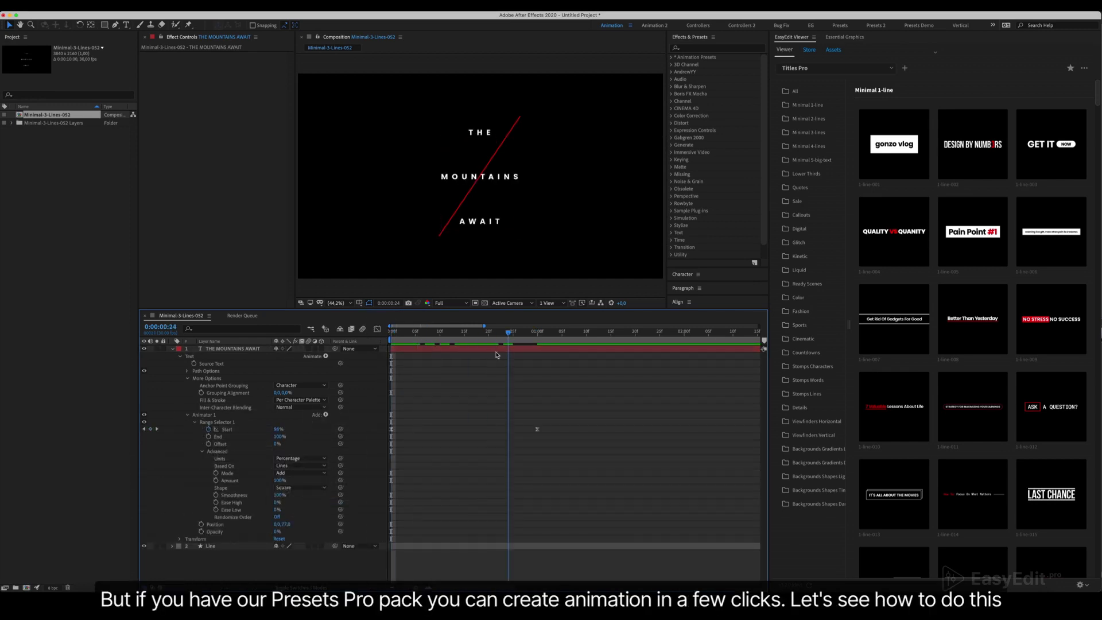
Keyframe the Line layer's Rotation over the first second, ending at 0° at 1 second
{"action": "left_click", "coordinate": [171, 349]}
{"action": "left_click", "coordinate": [212, 356]}
{"action": "key", "text": "r"}
{"action": "left_click", "coordinate": [194, 363]}
{"action": "left_click_drag", "start_coordinate": [537, 331], "coordinate": [301, 364]}
Add Trim Paths to the Line layer and keyframe Start and End to reach 0% and 100% at 1 second
{"action": "left_click", "coordinate": [325, 364]}
{"action": "left_click", "coordinate": [351, 519]}
{"action": "left_click", "coordinate": [187, 378]}
{"action": "left_click", "coordinate": [201, 385]}
{"action": "left_click", "coordinate": [201, 393]}
{"action": "left_click", "coordinate": [538, 332]}
Reshape the speed curves of the Line layer's trim and rotation keyframes to a fast start and slow finish, and preview the motion
{"action": "left_click_drag", "start_coordinate": [556, 459], "coordinate": [387, 374]}
{"action": "left_click", "coordinate": [377, 329]}
{"action": "left_click_drag", "start_coordinate": [489, 458], "coordinate": [426, 457]}
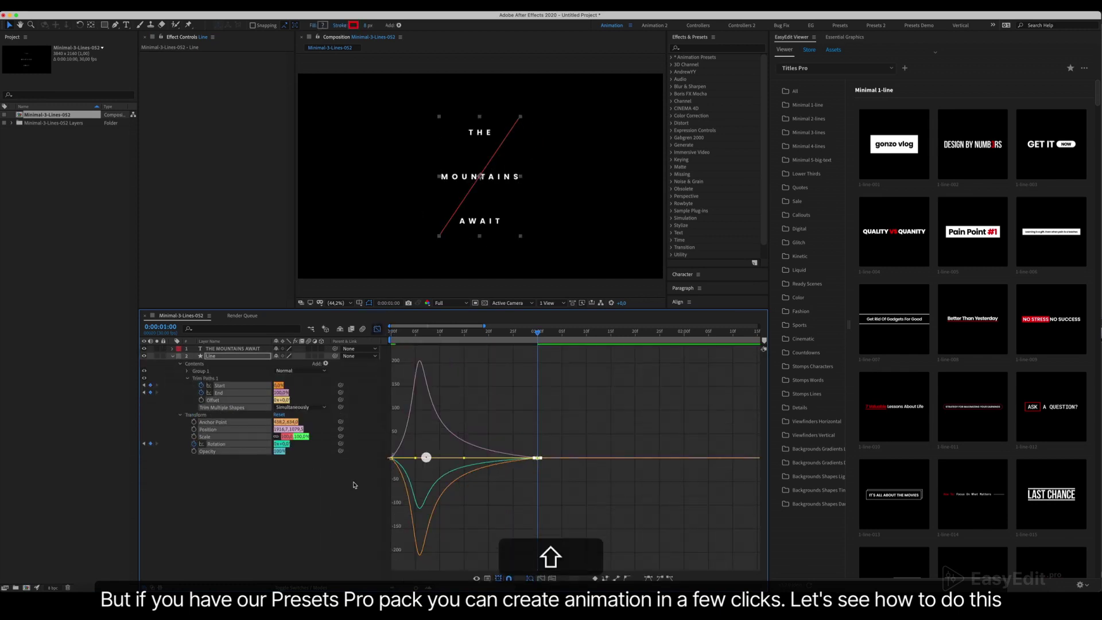
{"action": "left_click", "coordinate": [352, 485]}
{"action": "key", "text": "space"}
{"action": "key", "text": "Home"}
{"action": "left_click", "coordinate": [377, 329]}
Show the animated properties, end the work area at 0:00:01:29 and preview the finished animation
{"action": "key", "text": "u"}
{"action": "left_click_drag", "start_coordinate": [391, 332], "coordinate": [680, 332]}
{"action": "left_click", "coordinate": [590, 396]}
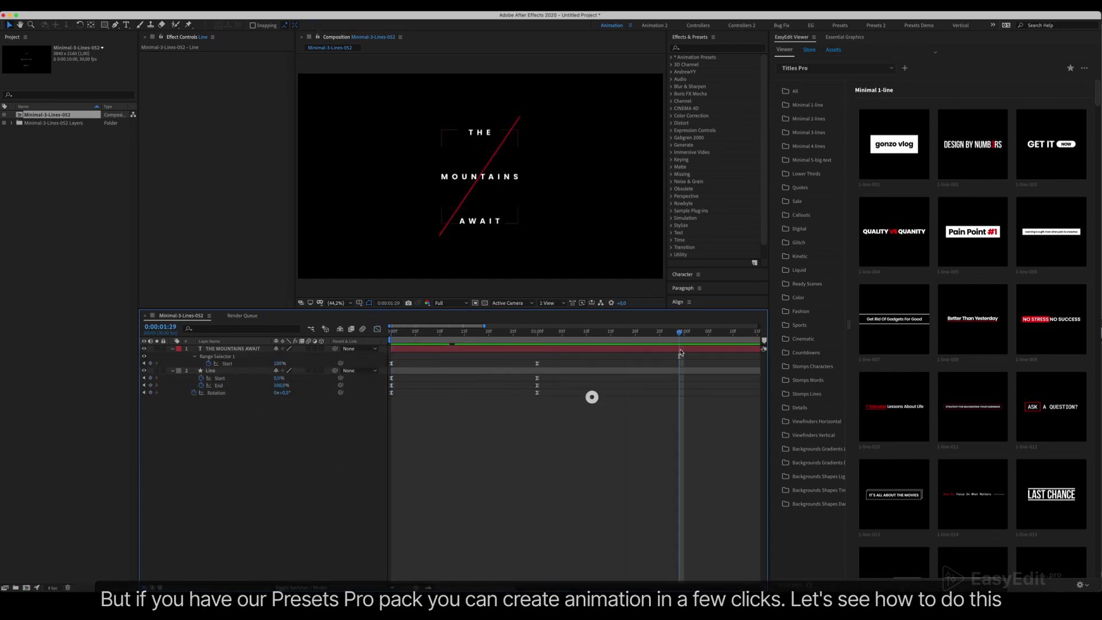
{"action": "key", "text": "n"}
{"action": "key", "text": "space"}
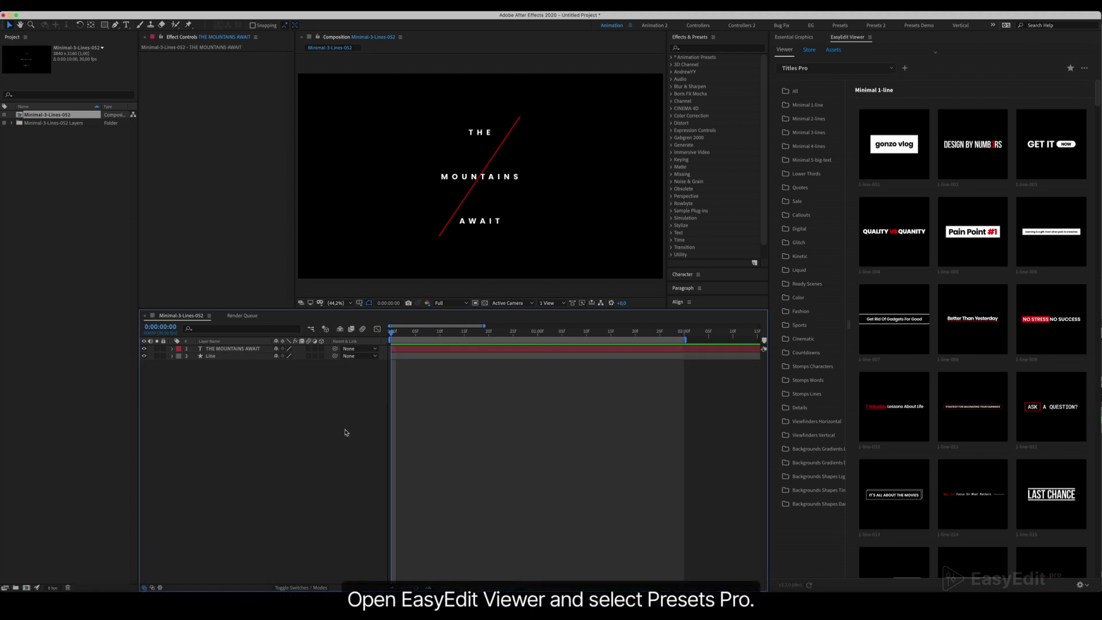
Switch the EasyEdit Viewer library to Presets Pro and select the THE MOUNTAINS AWAIT text layer
{"action": "left_click", "coordinate": [819, 68]}
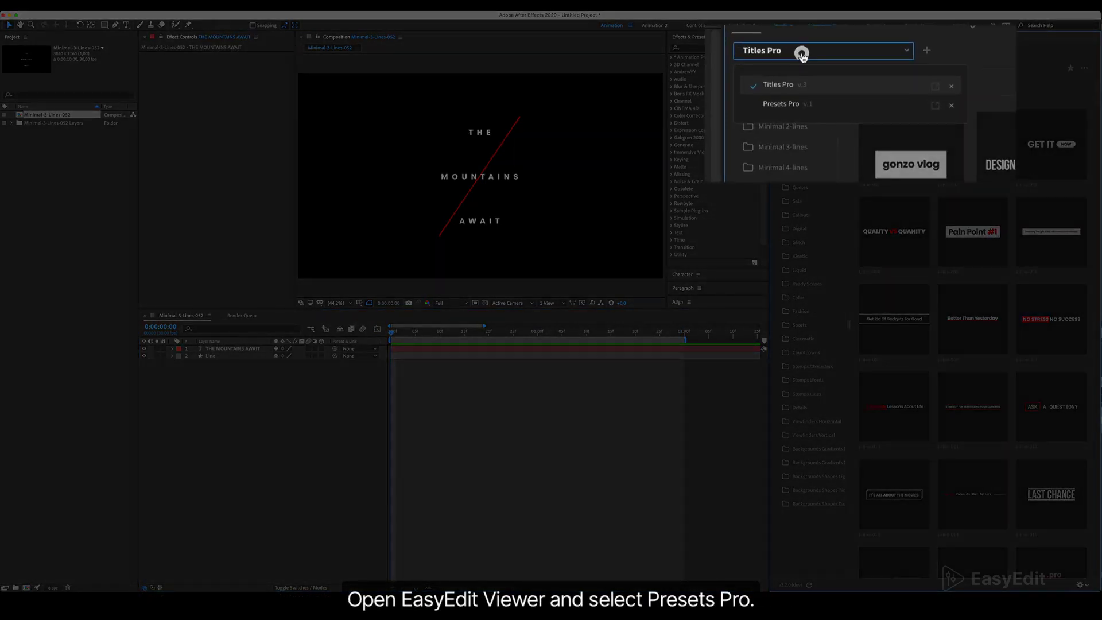
{"action": "left_click", "coordinate": [797, 105]}
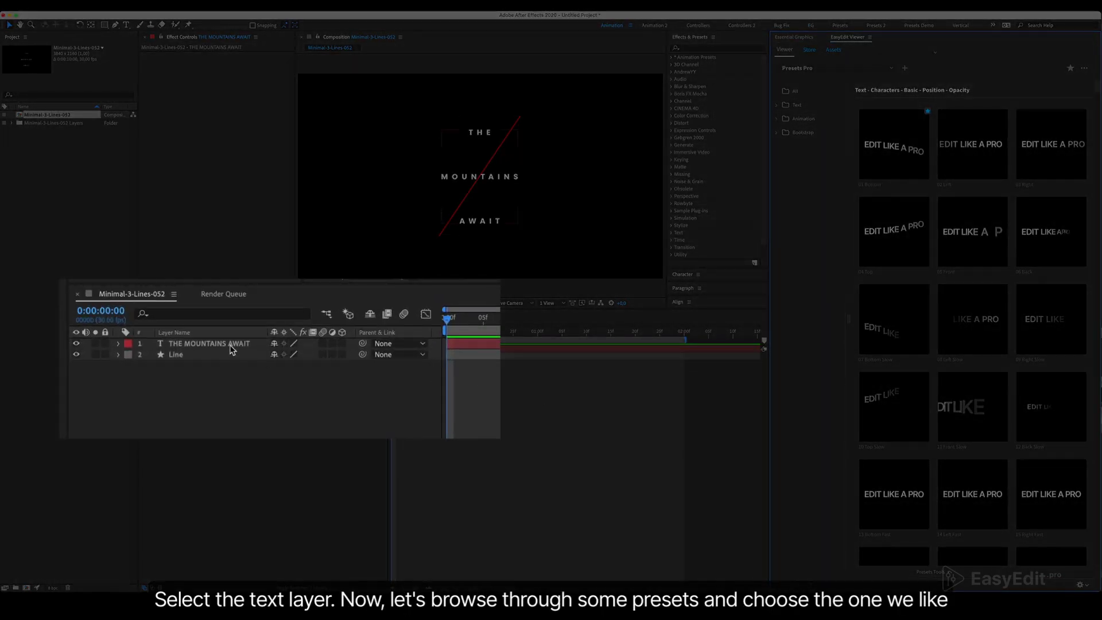
{"action": "left_click", "coordinate": [231, 344]}
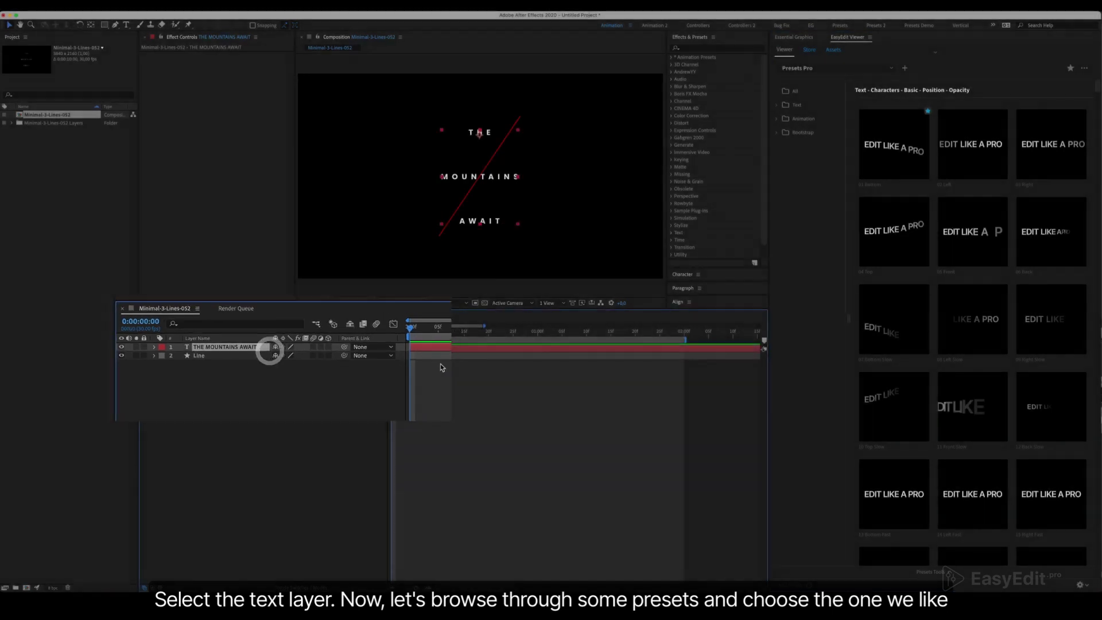
Apply the 06 Rotation Z preset from the Text > Lines > Basic folder to the text layer and preview it
{"action": "left_click", "coordinate": [667, 48]}
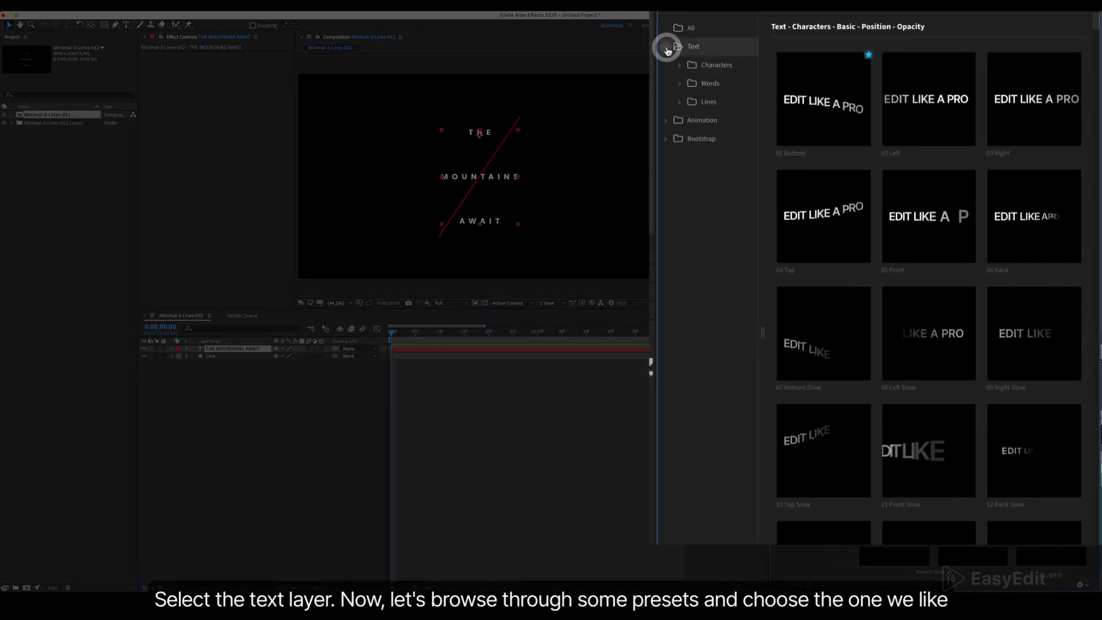
{"action": "left_click", "coordinate": [678, 103]}
{"action": "left_click", "coordinate": [719, 104]}
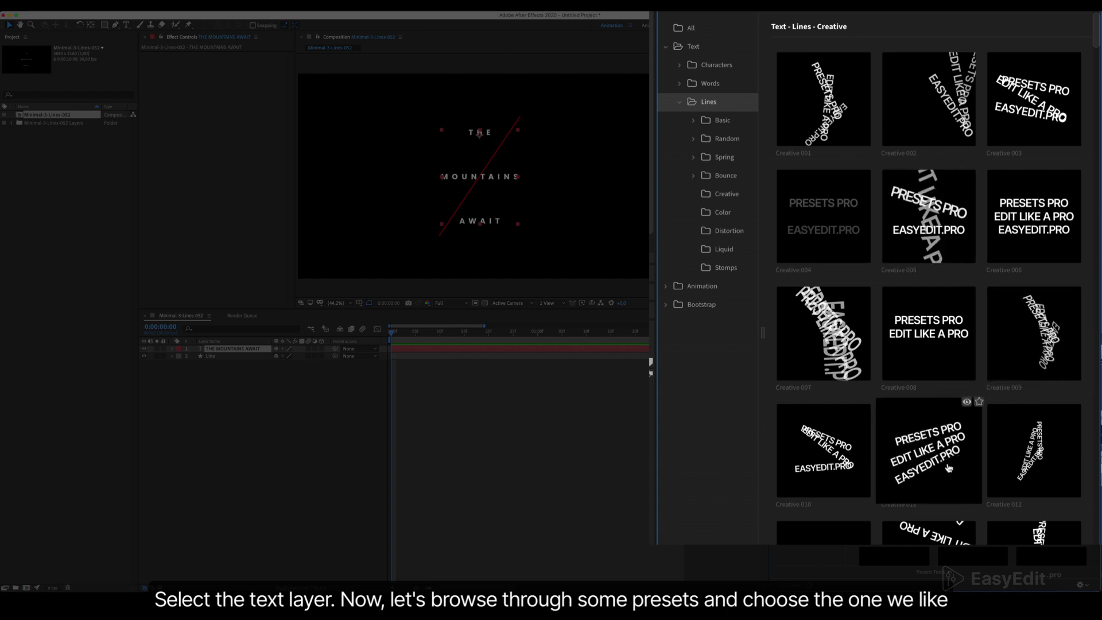
{"action": "scroll", "coordinate": [766, 491], "scroll_direction": "down", "scroll_amount": 1}
{"action": "scroll", "coordinate": [765, 490], "scroll_direction": "down", "scroll_amount": 10}
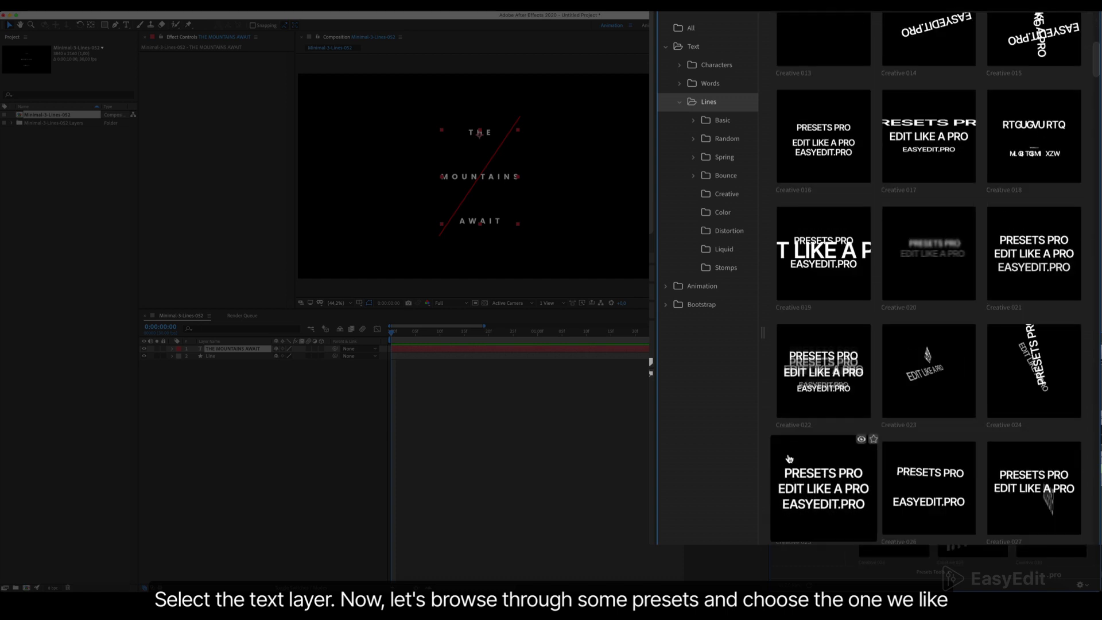
{"action": "left_click", "coordinate": [722, 122]}
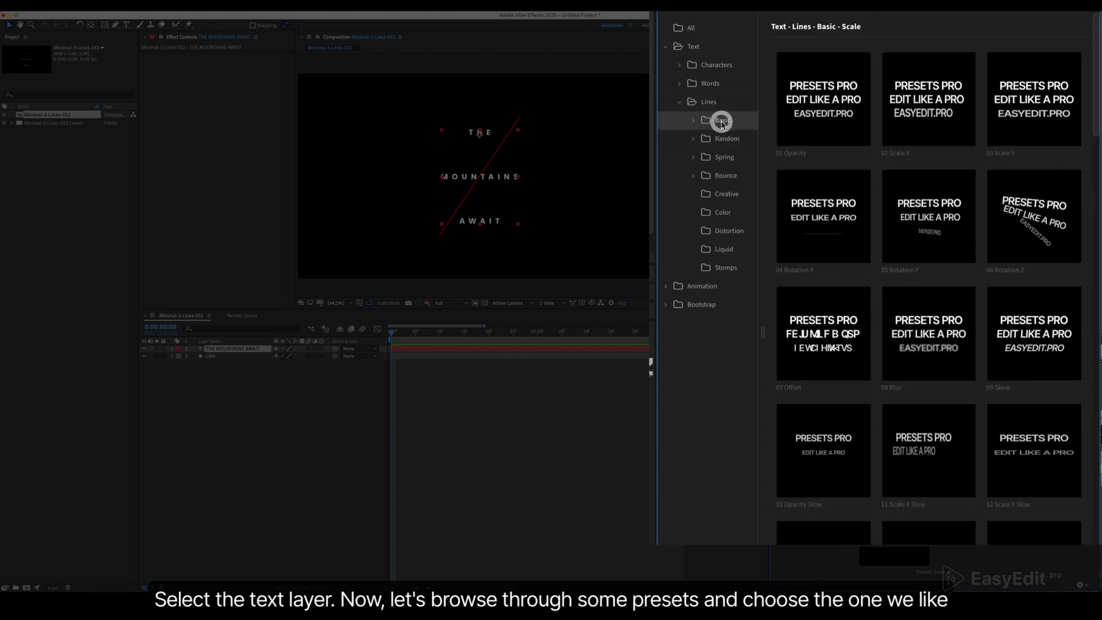
{"action": "mouse_move", "coordinate": [1018, 232]}
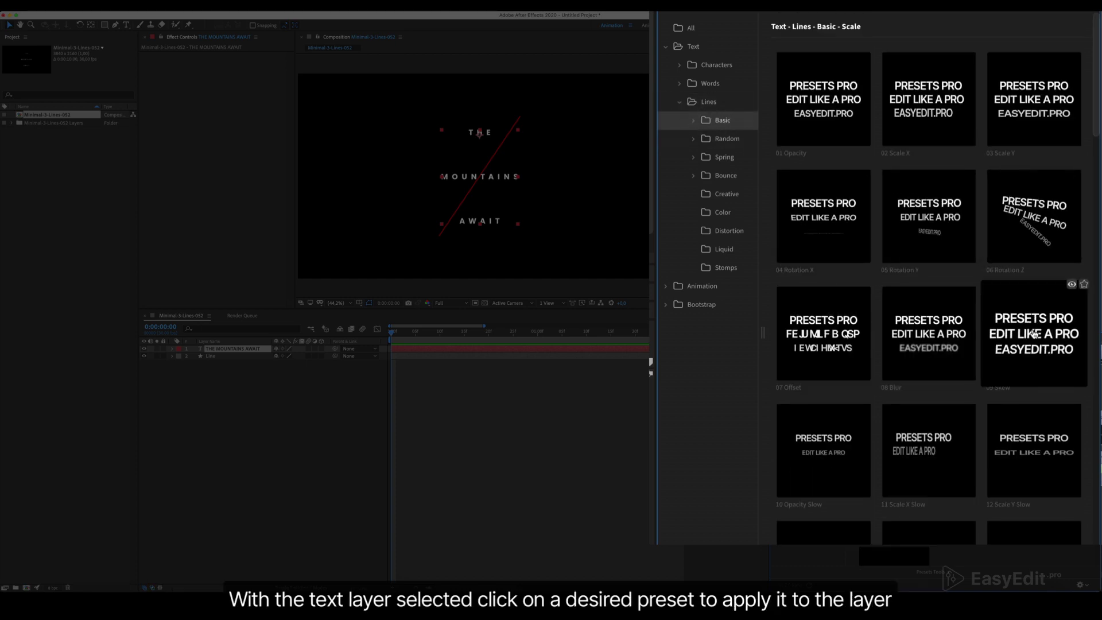
{"action": "mouse_move", "coordinate": [964, 352]}
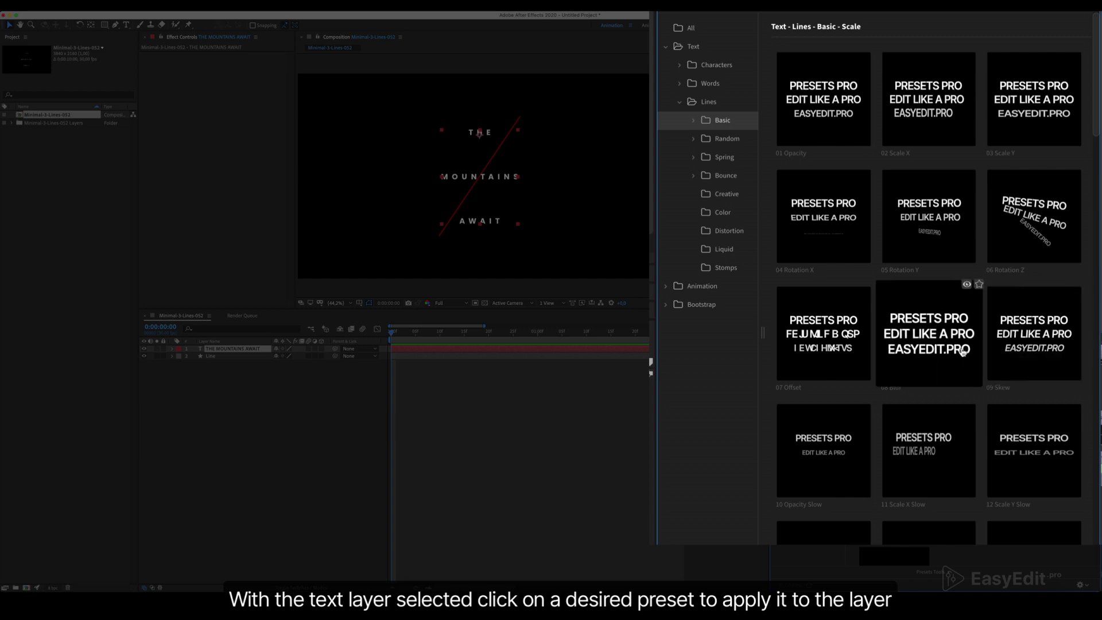
{"action": "left_click", "coordinate": [1021, 237]}
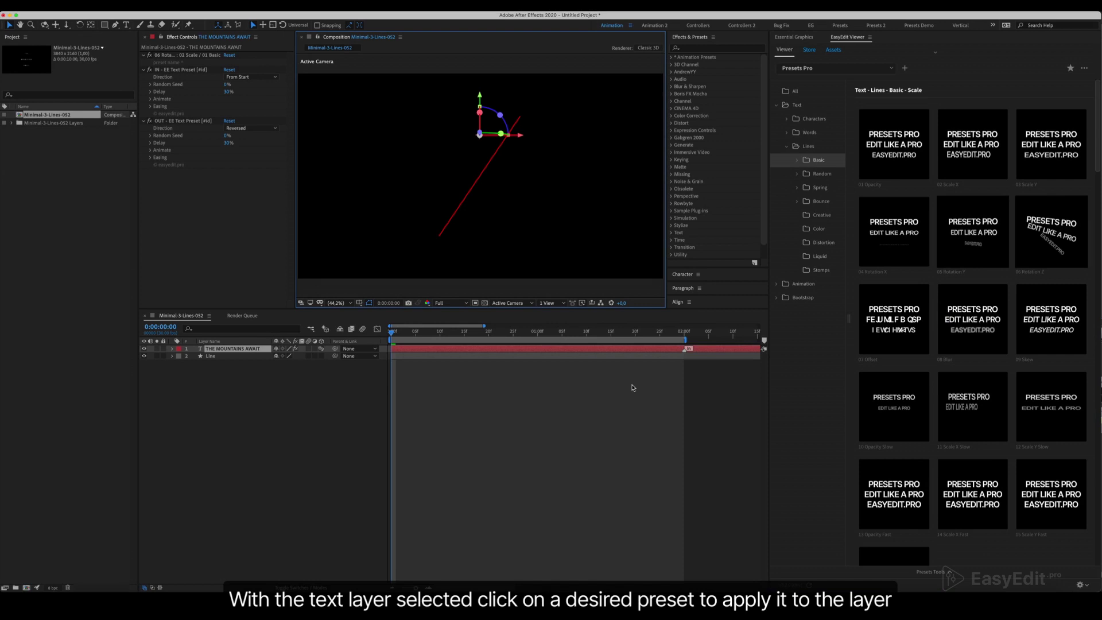
{"action": "left_click", "coordinate": [555, 423]}
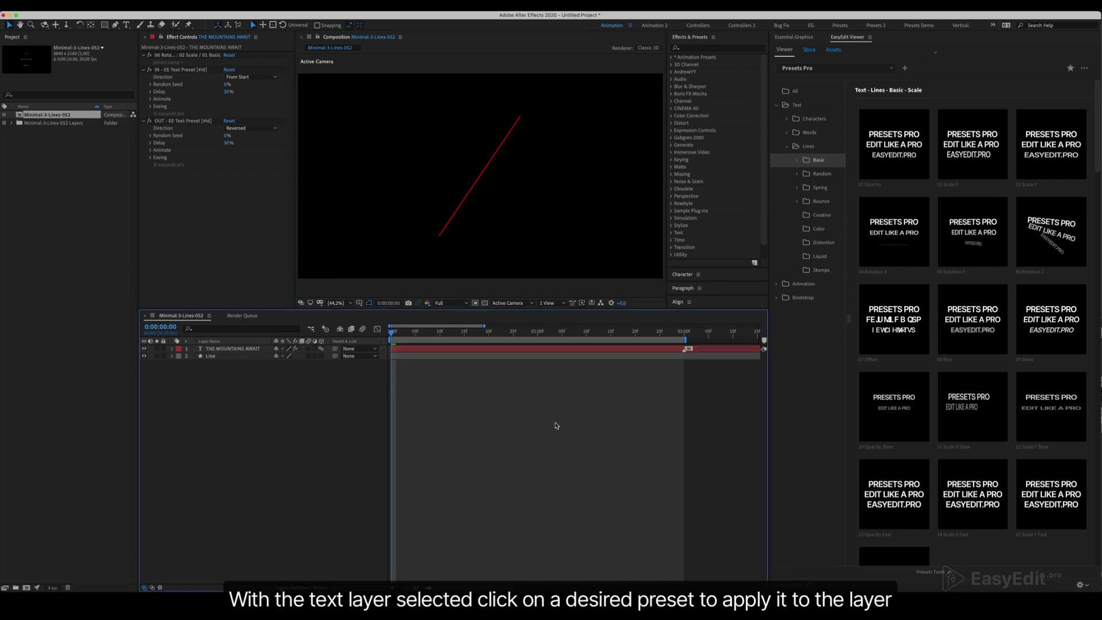
{"action": "key", "text": "0"}
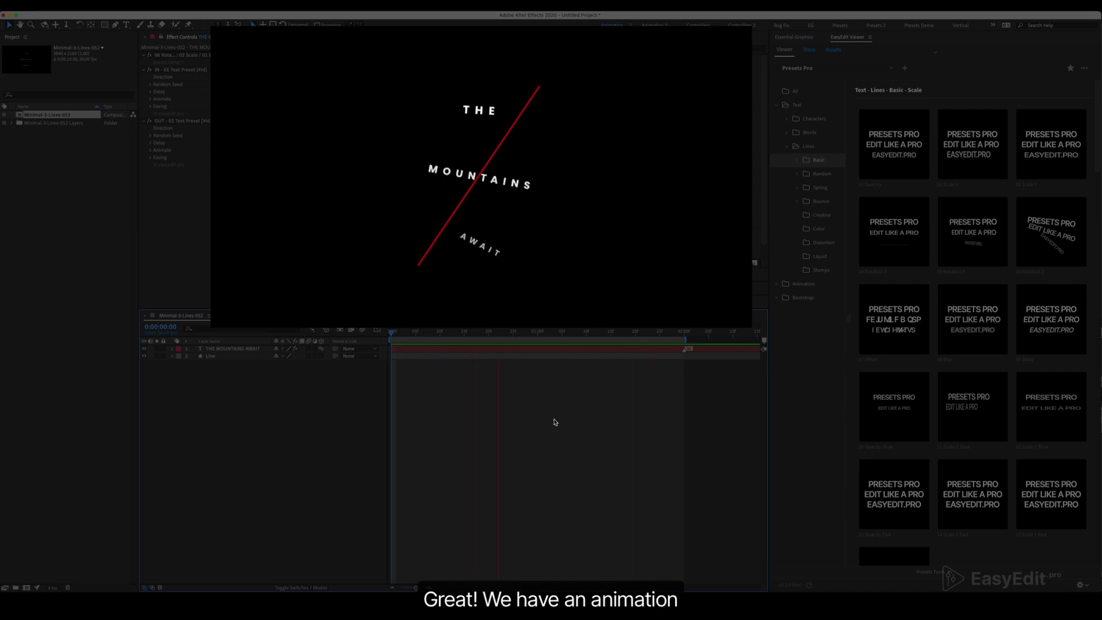
{"action": "key", "text": "space"}
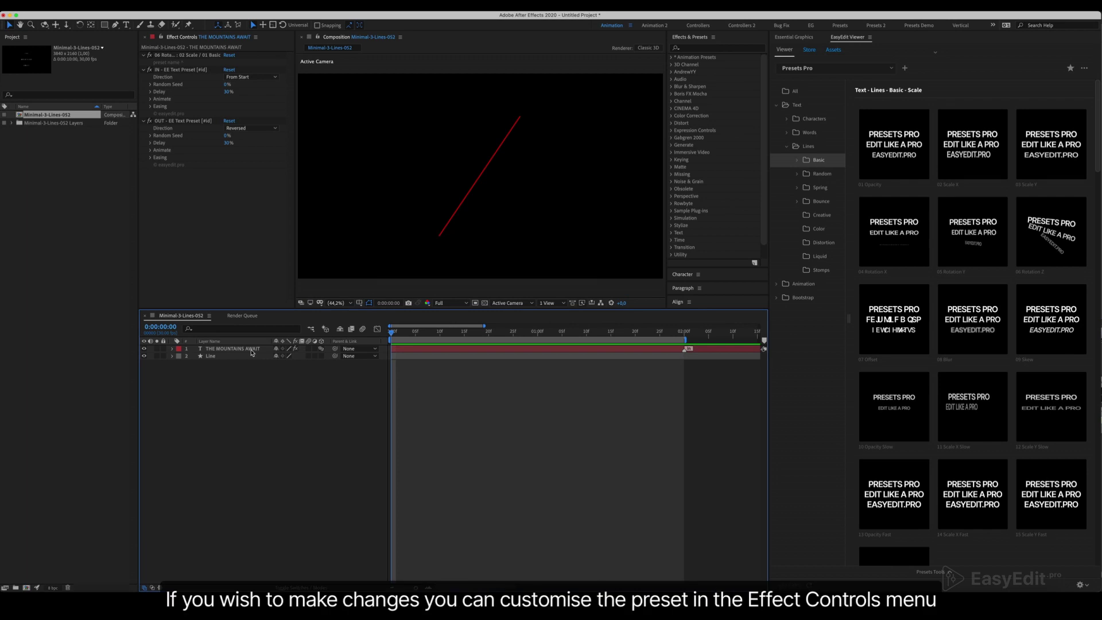
Set the easing Animation Type of the text layer's IN preset effect to Spring - 3 and preview the motion
{"action": "left_click", "coordinate": [250, 350]}
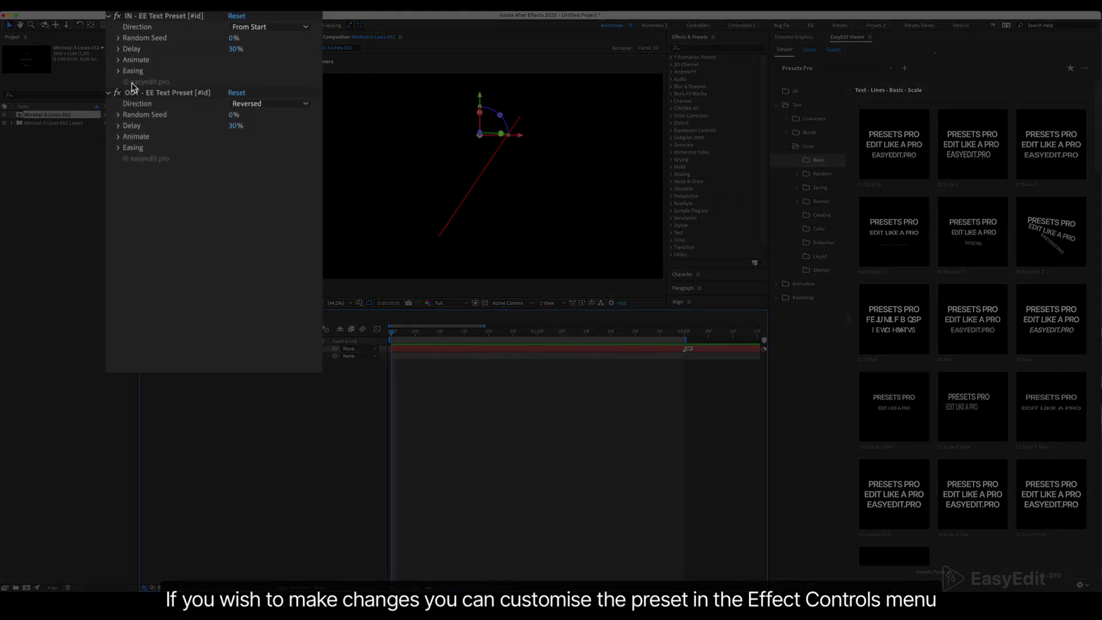
{"action": "left_click", "coordinate": [120, 59]}
{"action": "left_click", "coordinate": [120, 148]}
{"action": "left_click", "coordinate": [255, 160]}
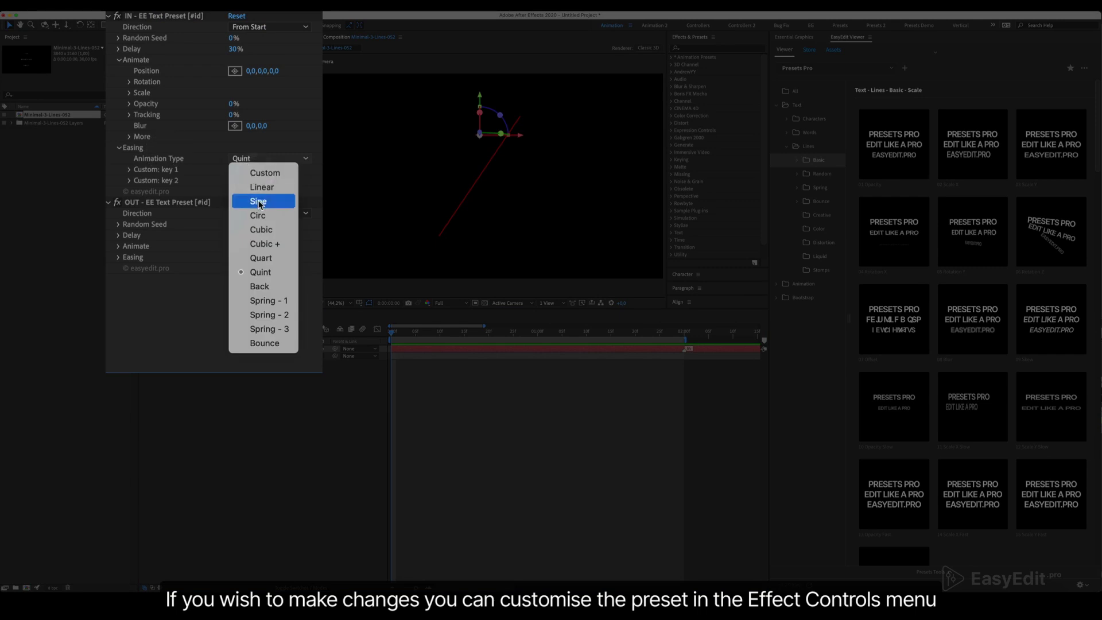
{"action": "left_click", "coordinate": [264, 330]}
{"action": "left_click", "coordinate": [480, 442]}
{"action": "key", "text": "0"}
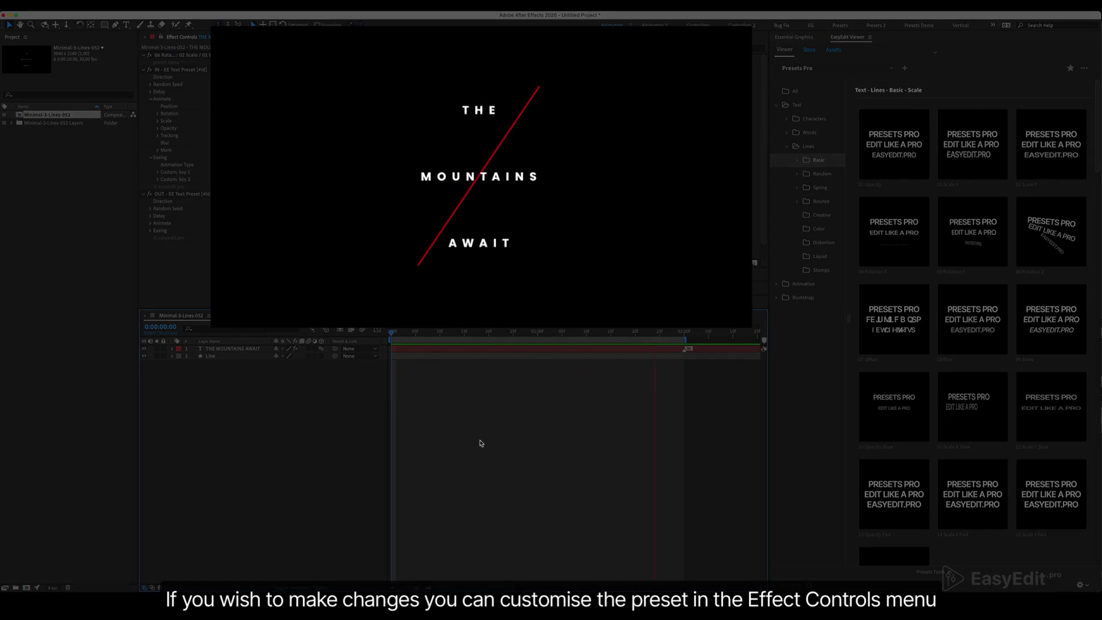
{"action": "key", "text": "0"}
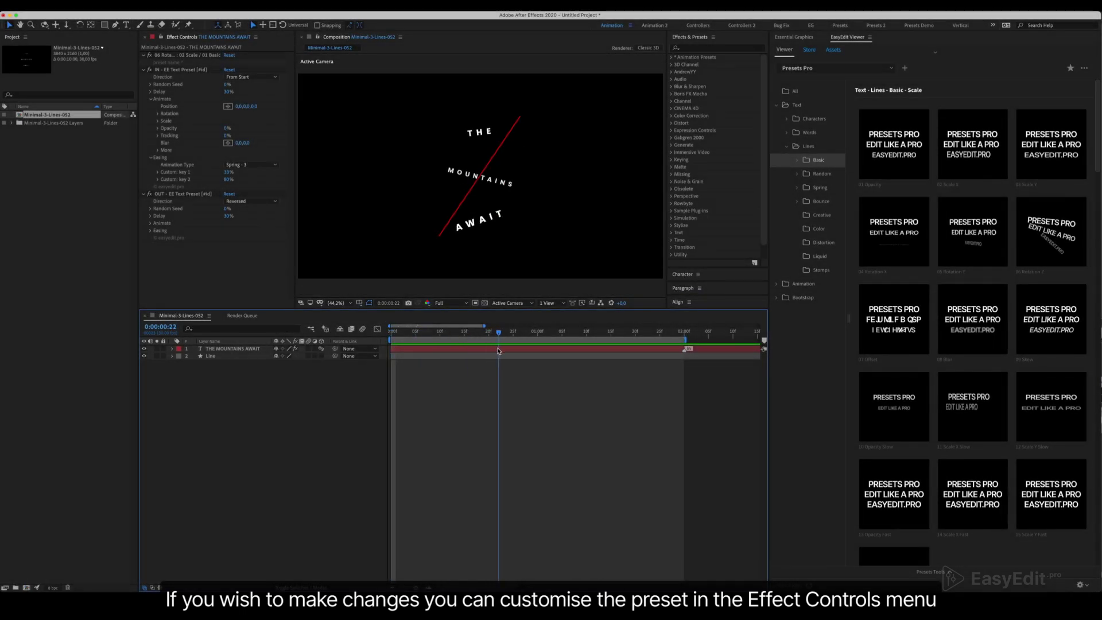
Undo the easing change so the IN preset effect uses the Quint animation type
{"action": "left_click", "coordinate": [250, 165]}
{"action": "left_click", "coordinate": [258, 476]}
{"action": "key", "text": "super+z"}
At 0:00:00:28, set the IN preset's vertical Position to 393 and its Scale Width and Height to 50%, and preview the result
{"action": "left_click_drag", "start_coordinate": [410, 339], "coordinate": [526, 355]}
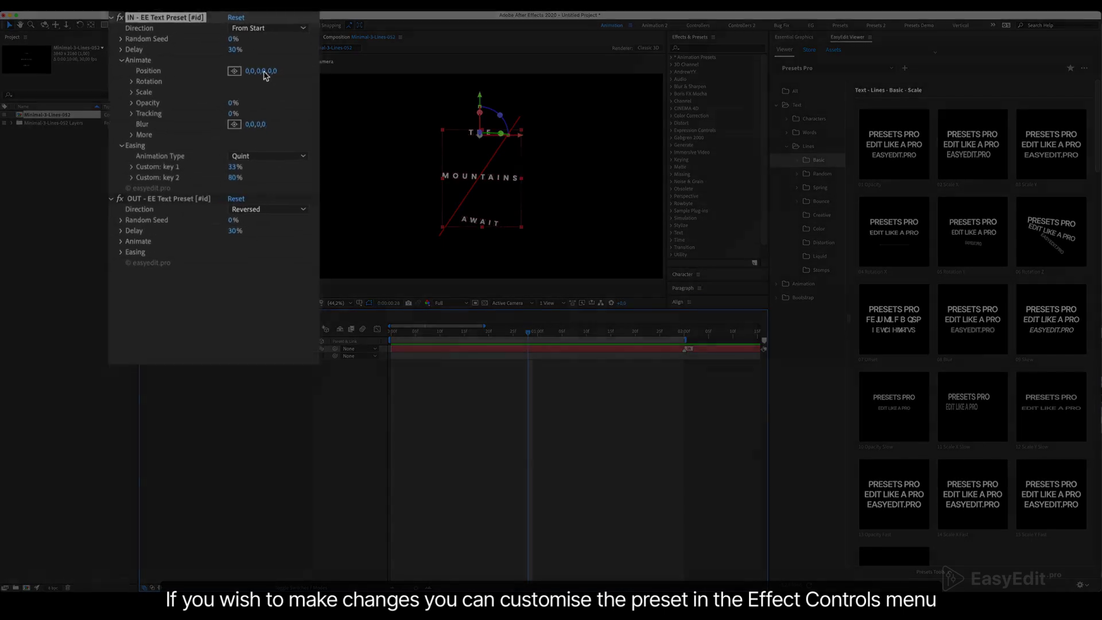
{"action": "left_click_drag", "start_coordinate": [264, 72], "coordinate": [355, 108]}
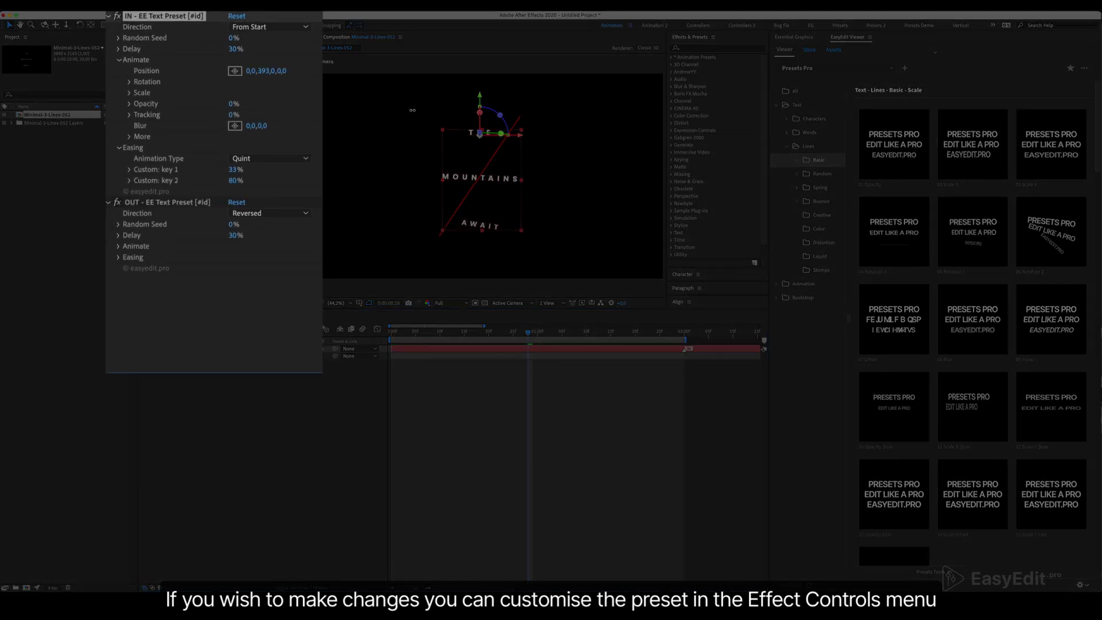
{"action": "left_click", "coordinate": [129, 92]}
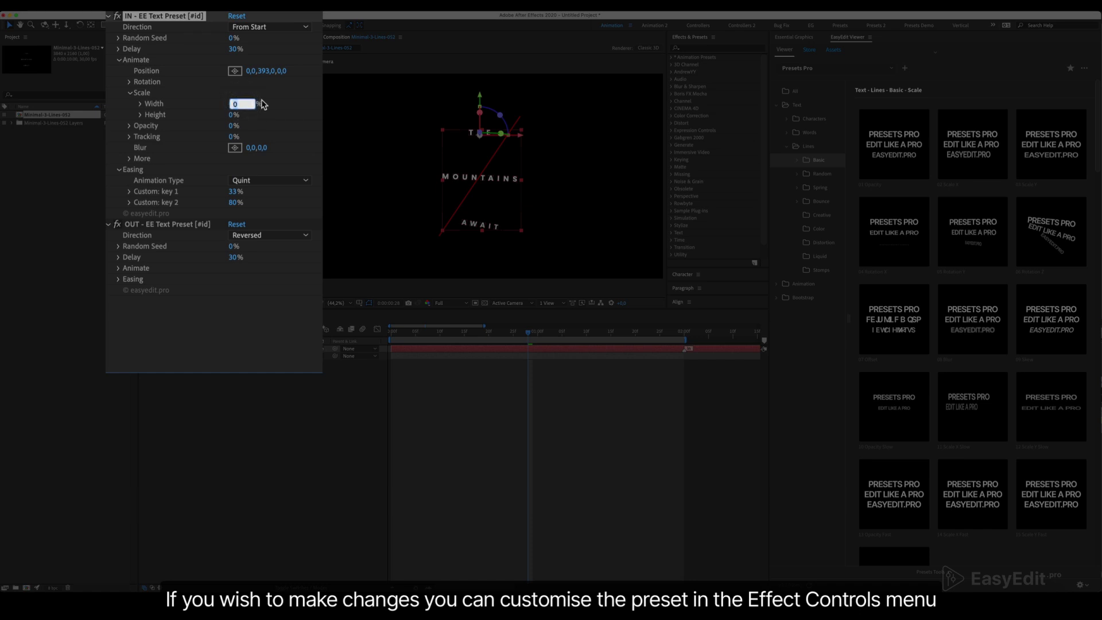
{"action": "type", "text": "50"}
{"action": "key", "text": "Tab"}
{"action": "type", "text": "50"}
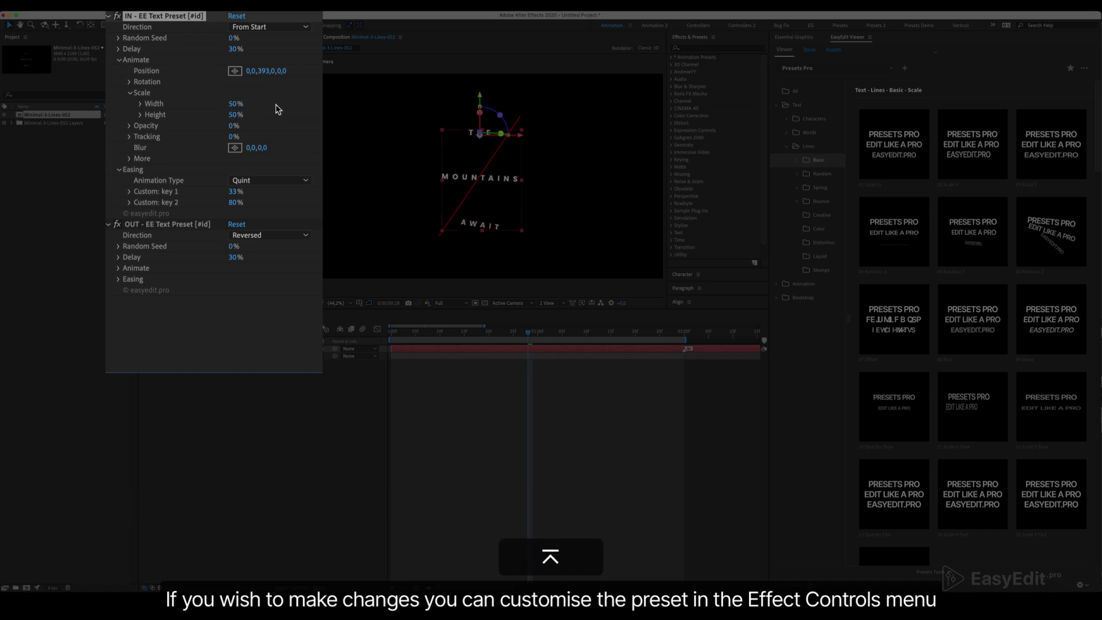
{"action": "left_click", "coordinate": [603, 459]}
{"action": "key", "text": "KP_0"}
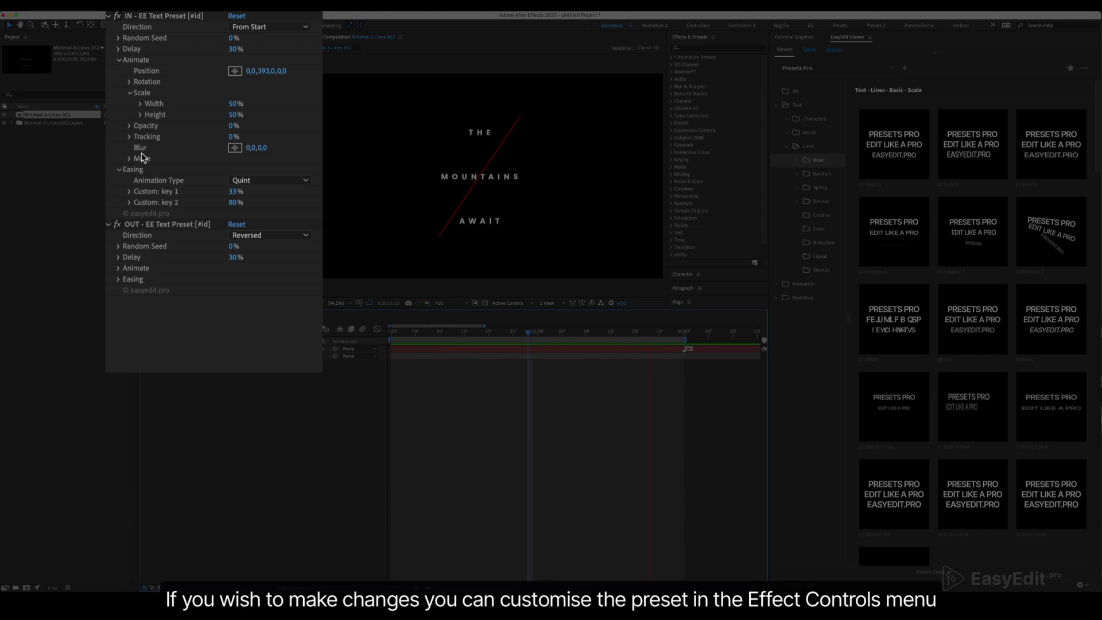
Set the IN preset's 3D rotation around Z to 0° and preview the animation
{"action": "left_click", "coordinate": [129, 82]}
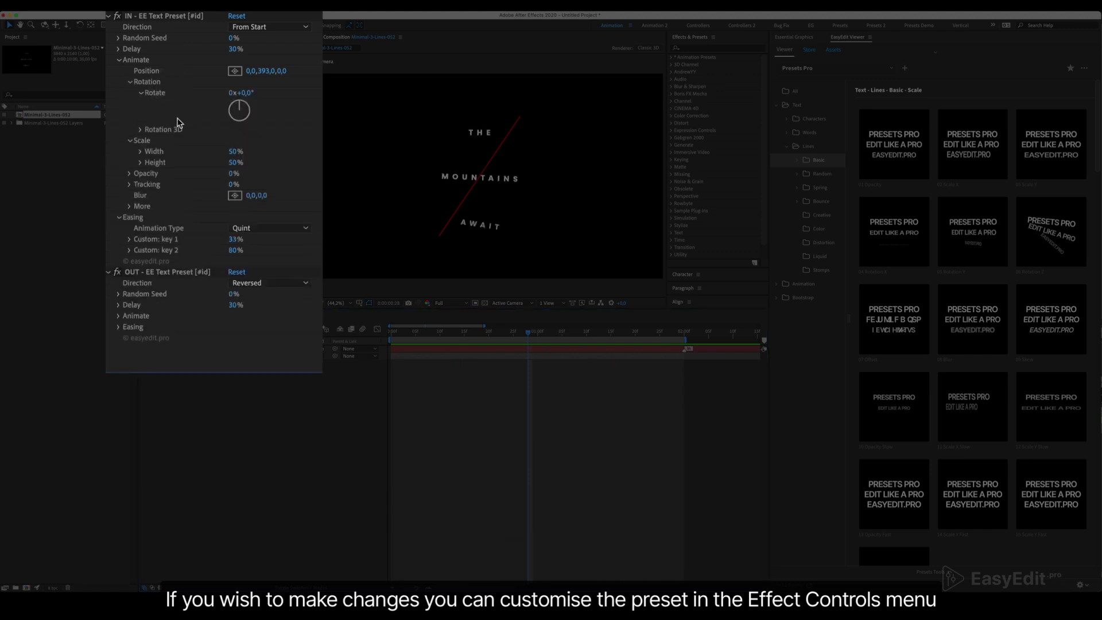
{"action": "left_click", "coordinate": [141, 130]}
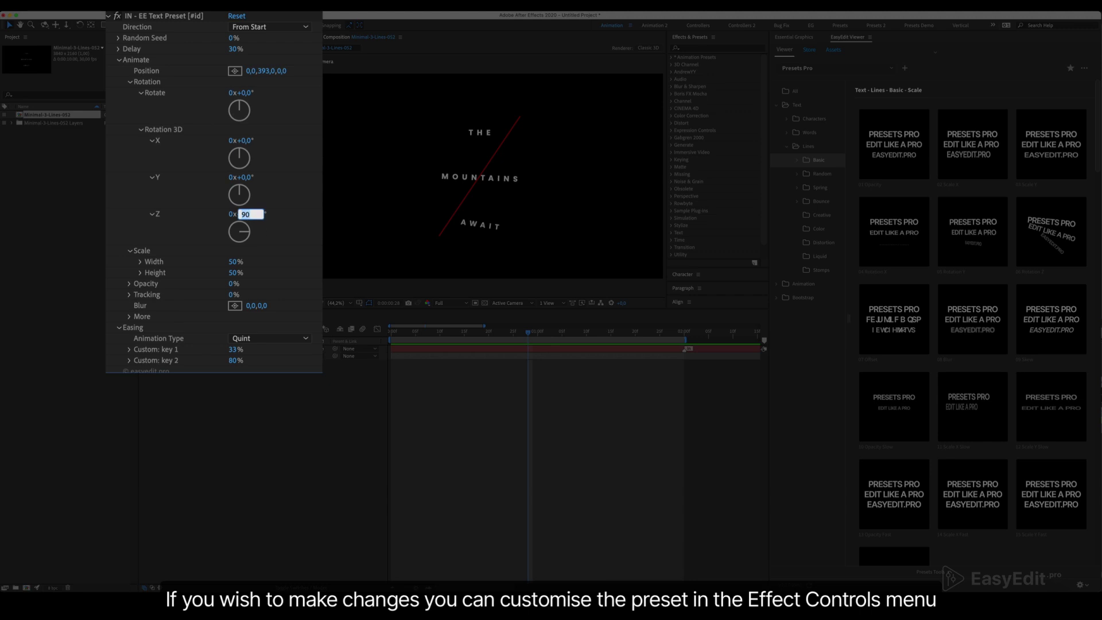
{"action": "type", "text": "0"}
{"action": "left_click", "coordinate": [468, 425]}
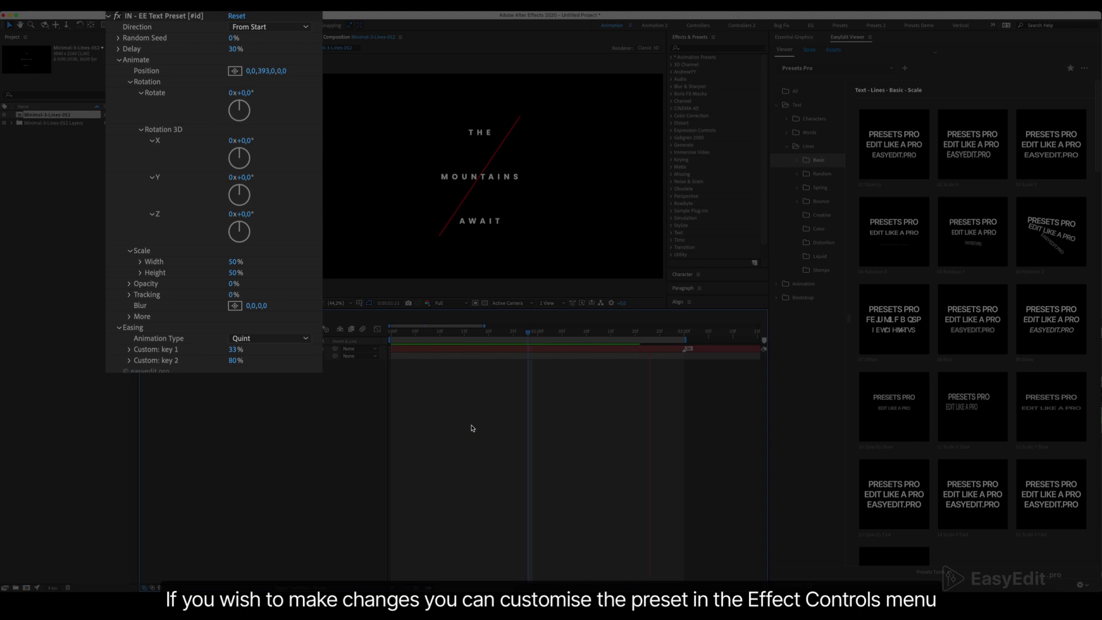
{"action": "key", "text": "space"}
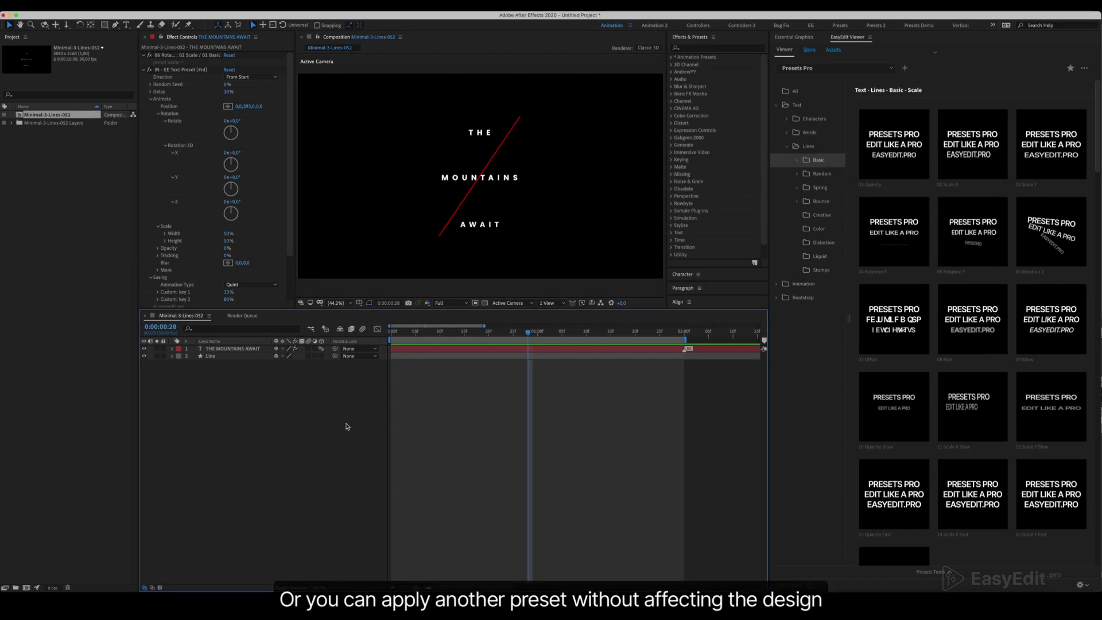
Replace the text layer's preset with 04 Top from the Text > Lines > Bounce position presets and preview it
{"action": "left_click", "coordinate": [258, 349]}
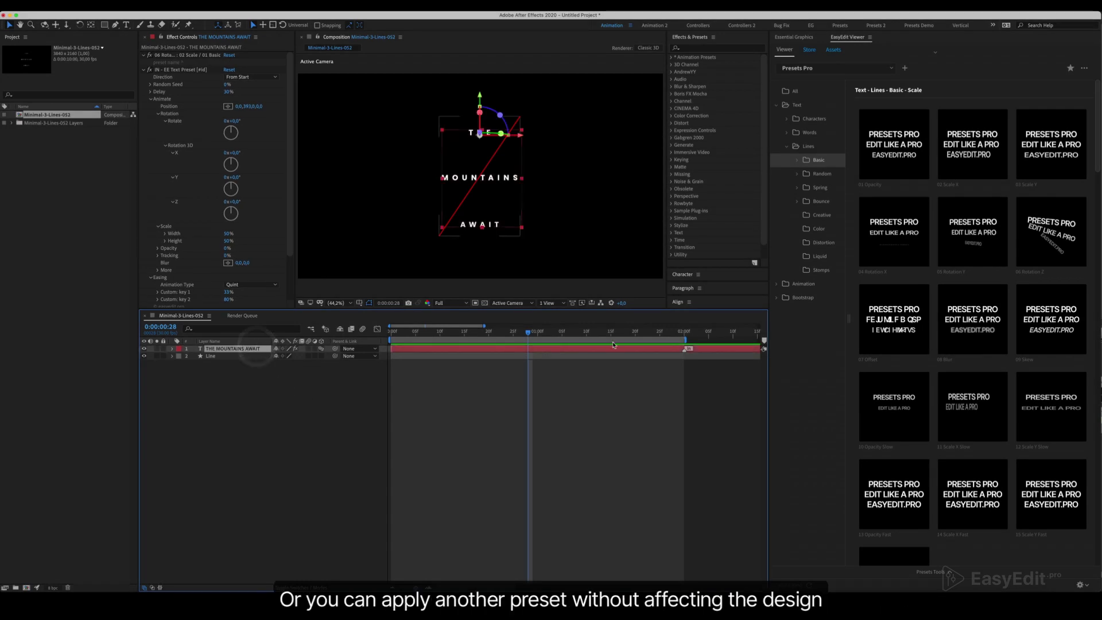
{"action": "left_click", "coordinate": [823, 201]}
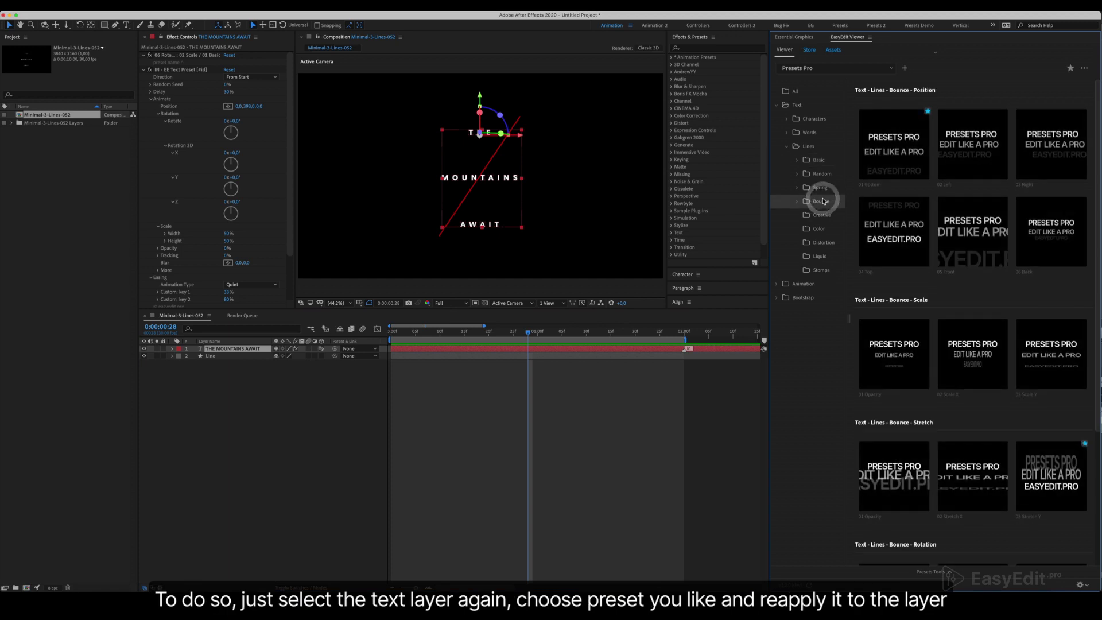
{"action": "left_click", "coordinate": [881, 237]}
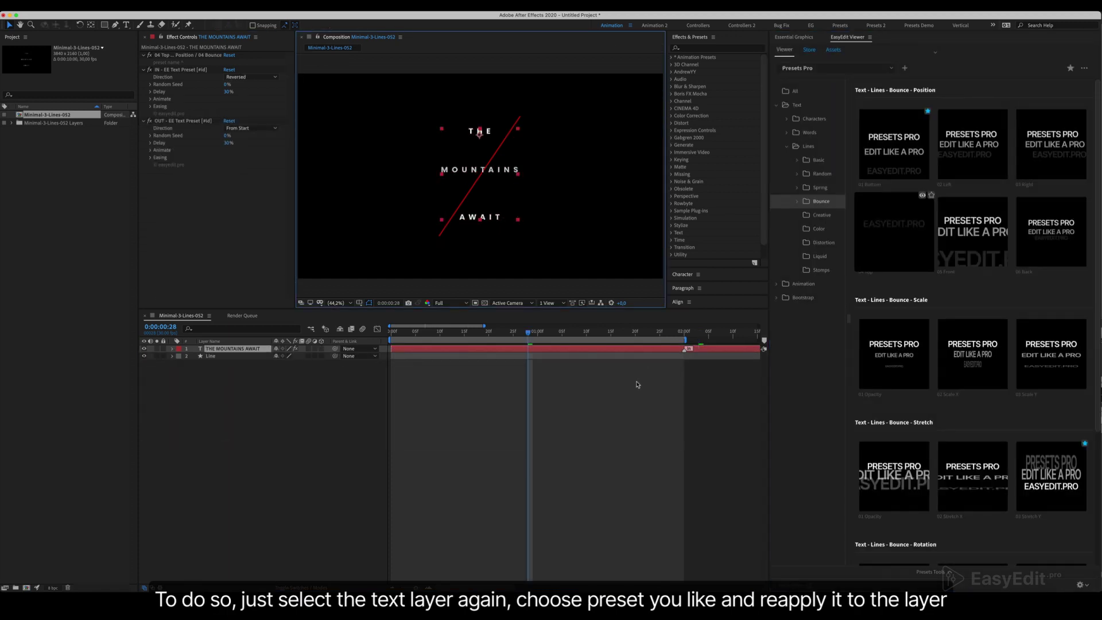
{"action": "left_click", "coordinate": [630, 392]}
{"action": "key", "text": "0"}
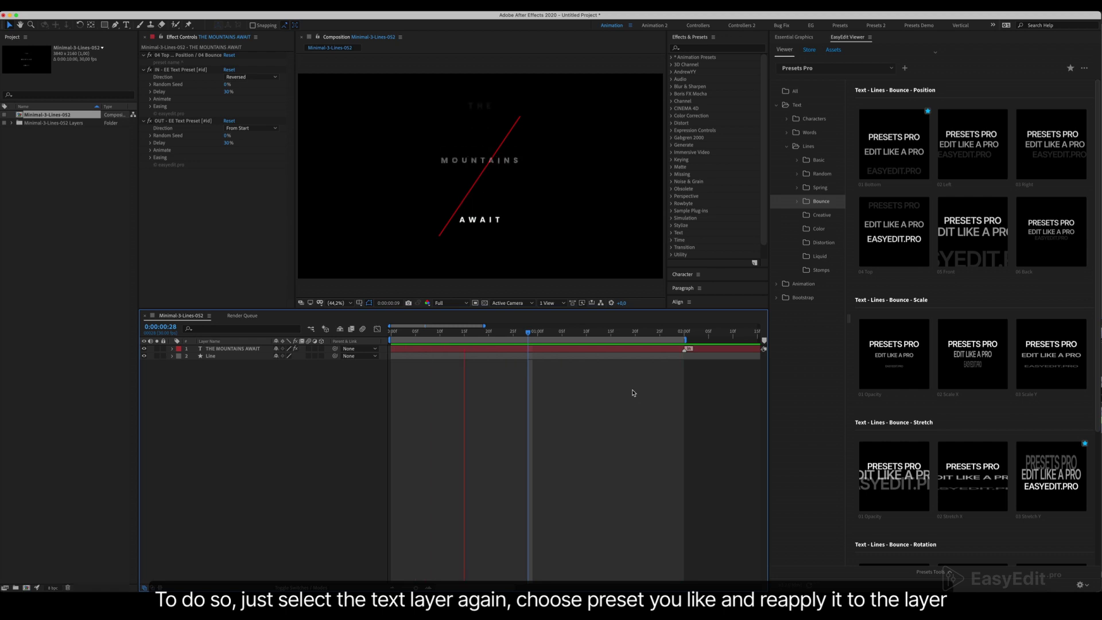
{"action": "key", "text": "space"}
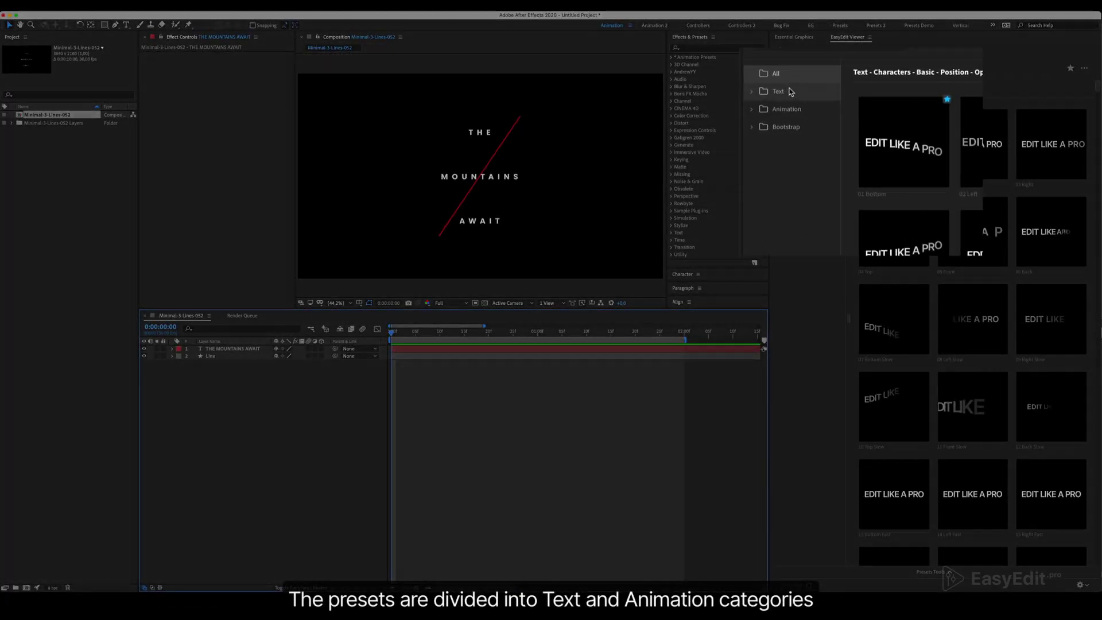
Browse the Text and Animation categories of the Presets Pro library
{"action": "left_click", "coordinate": [800, 104]}
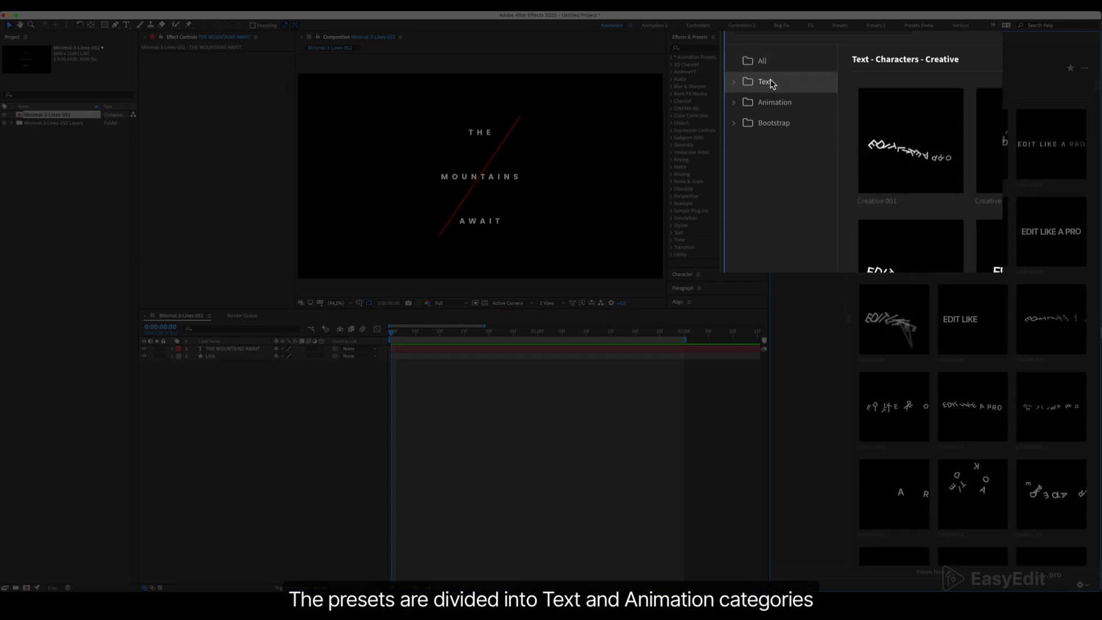
{"action": "left_click", "coordinate": [804, 119]}
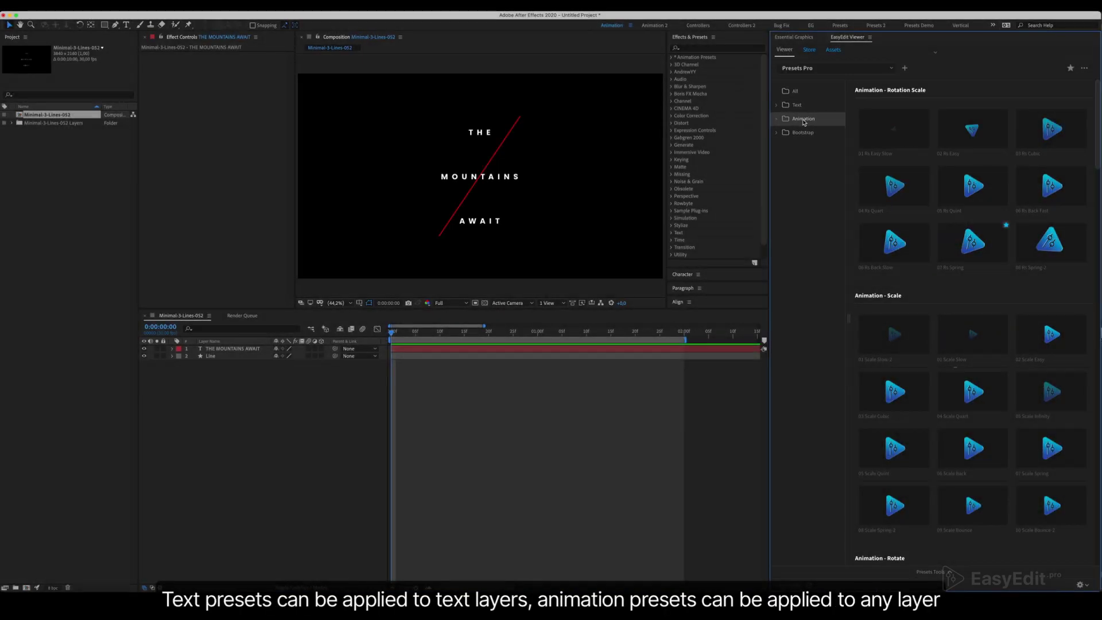
Select the text layer and browse the Text > Lines presets, including the Random category
{"action": "left_click", "coordinate": [701, 348]}
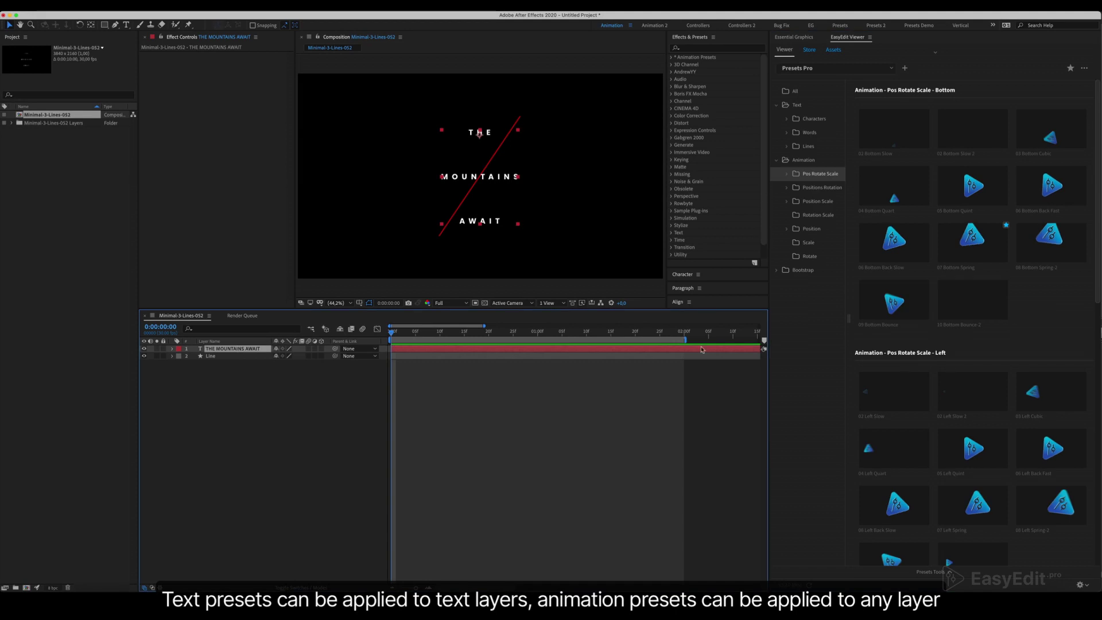
{"action": "left_click", "coordinate": [776, 160]}
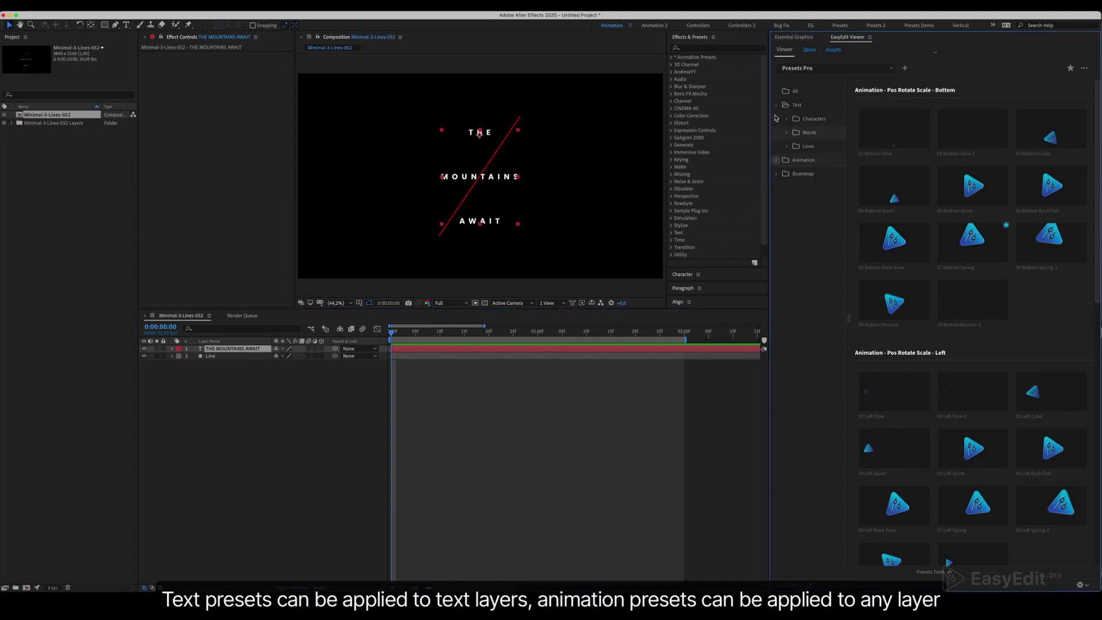
{"action": "left_click", "coordinate": [786, 147]}
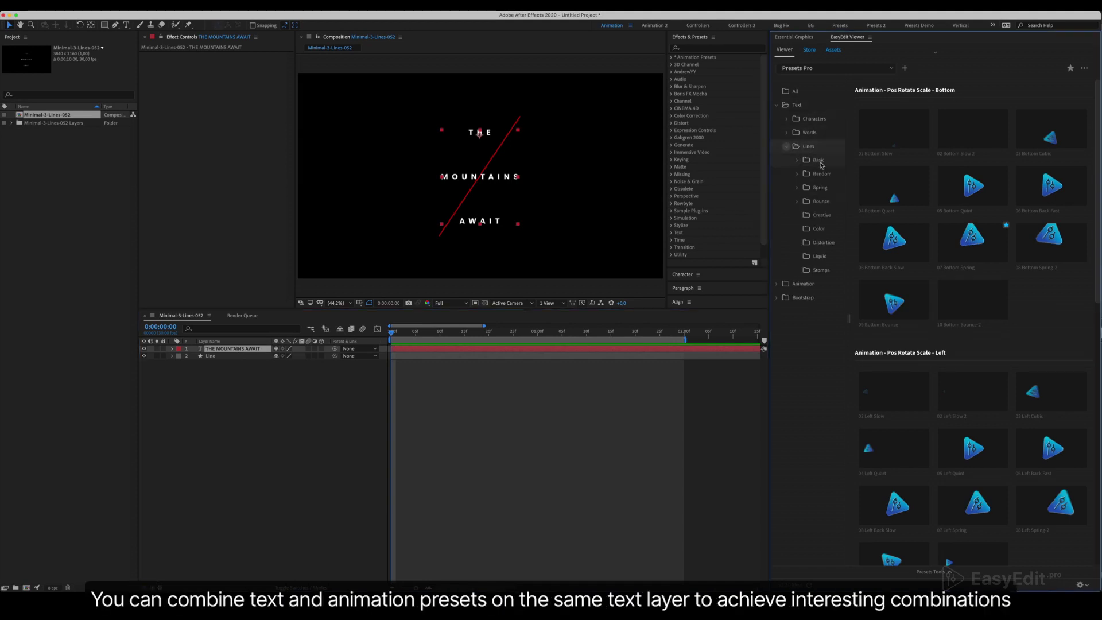
{"action": "left_click", "coordinate": [822, 174]}
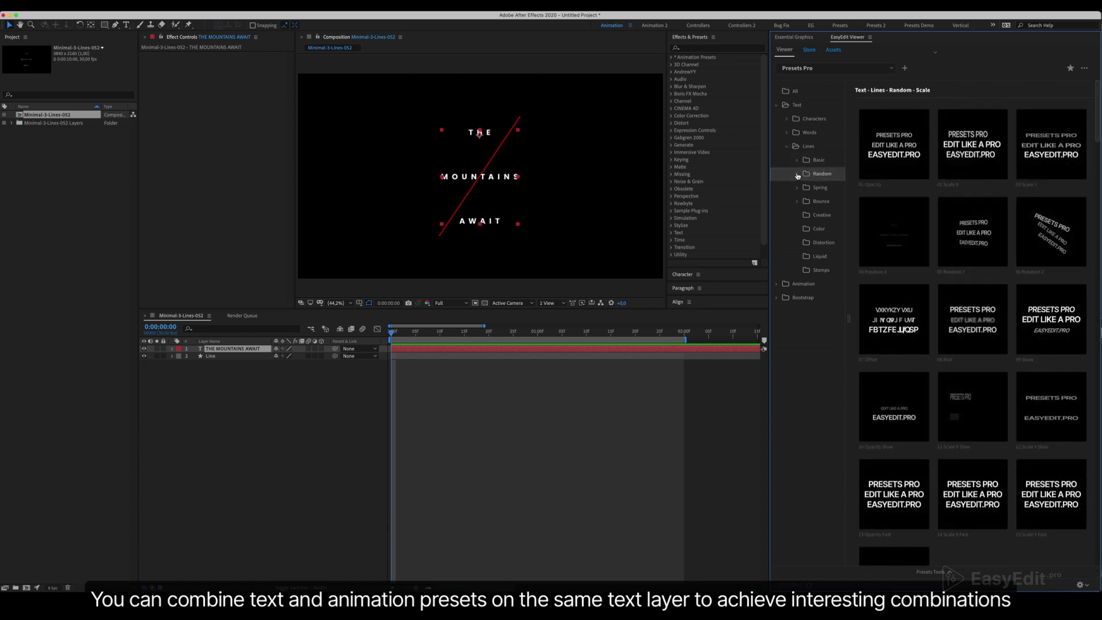
{"action": "left_click", "coordinate": [797, 174]}
{"action": "left_click", "coordinate": [829, 204]}
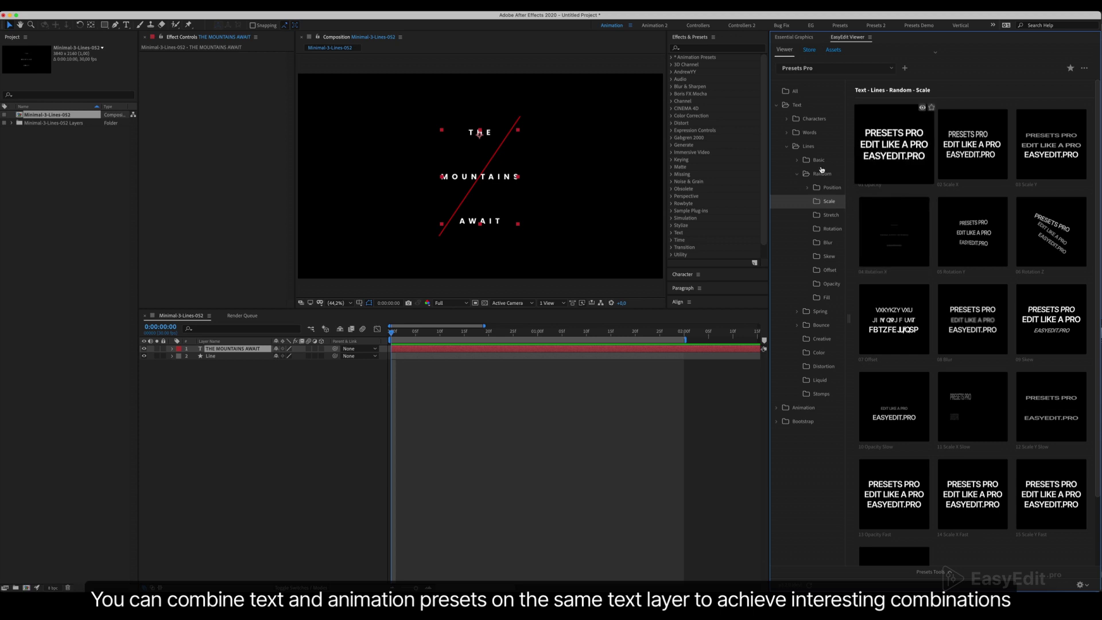
{"action": "left_click", "coordinate": [797, 174]}
{"action": "left_click", "coordinate": [790, 147]}
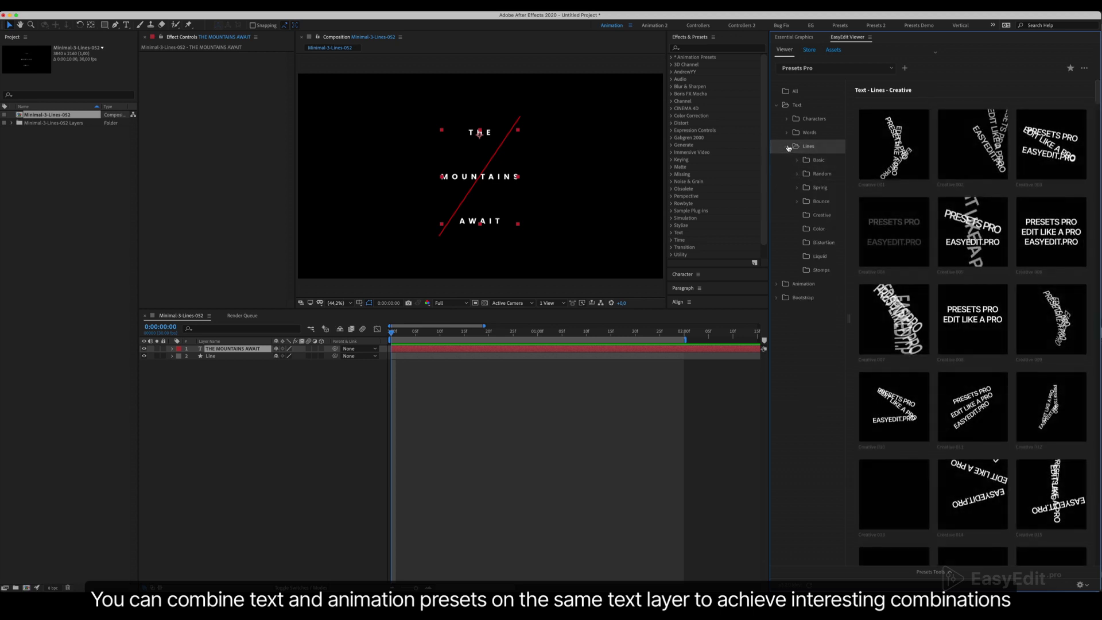
Apply the Creative 022 preset from Text > Characters > Creative to the text layer and preview it
{"action": "left_click", "coordinate": [787, 146]}
{"action": "left_click", "coordinate": [788, 119]}
{"action": "left_click", "coordinate": [822, 188]}
{"action": "mouse_move", "coordinate": [887, 233]}
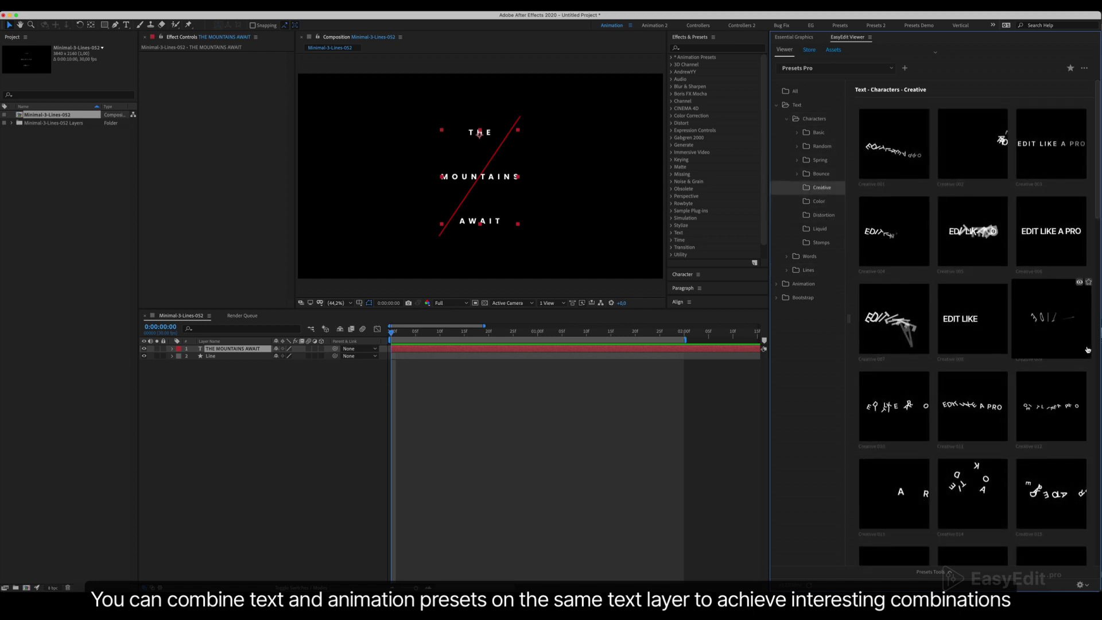
{"action": "scroll", "coordinate": [1090, 368], "scroll_direction": "down", "scroll_amount": 10}
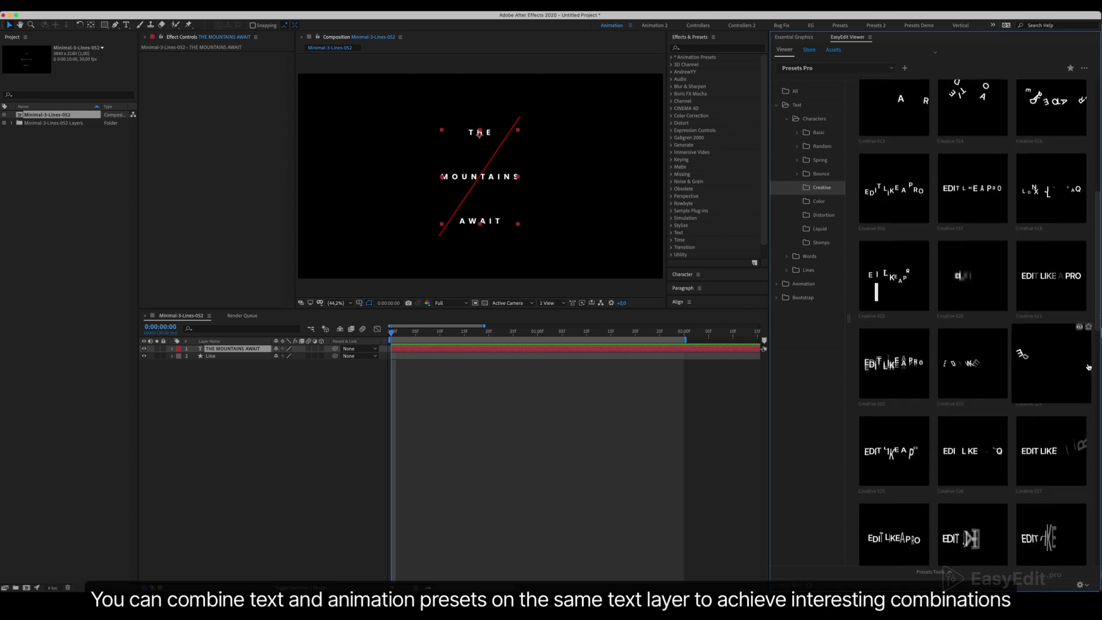
{"action": "double_click", "coordinate": [889, 308]}
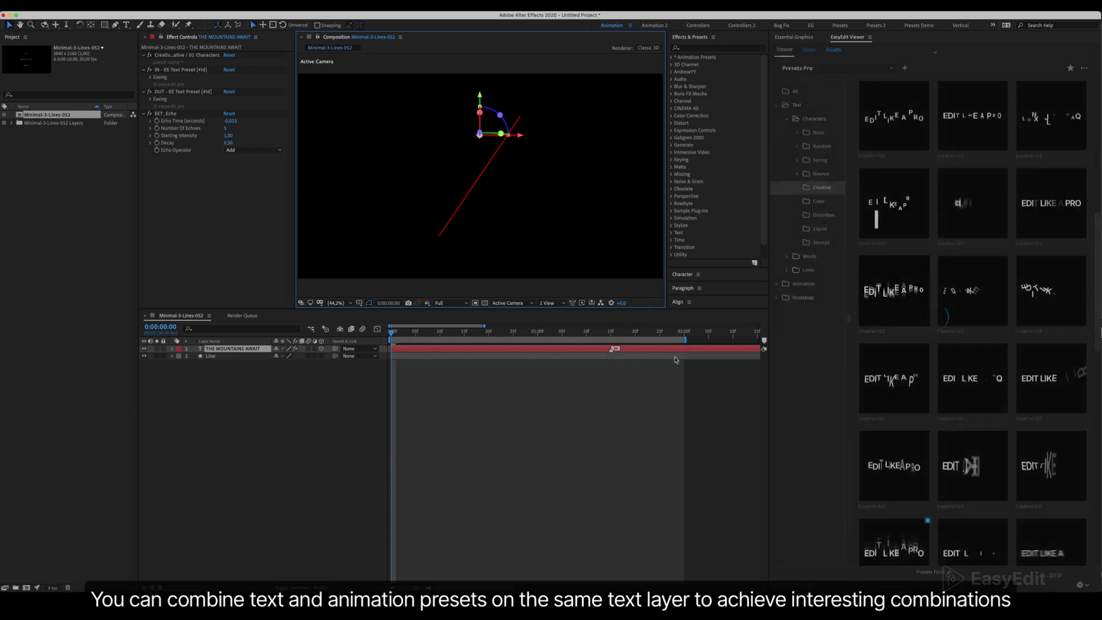
{"action": "left_click", "coordinate": [527, 409]}
{"action": "key", "text": "0"}
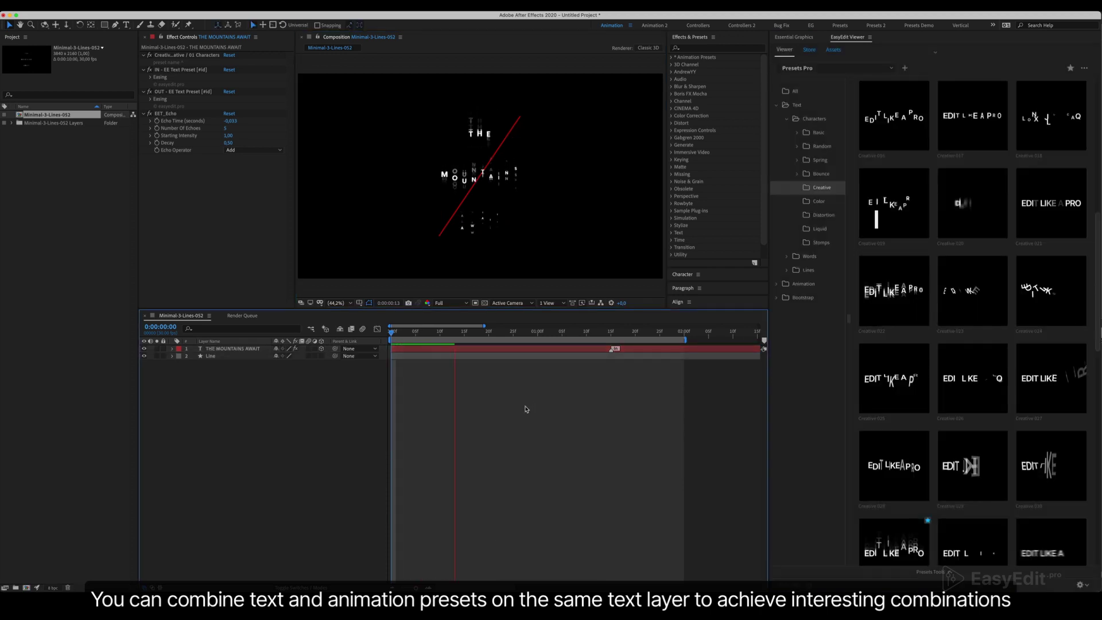
{"action": "key", "text": "space"}
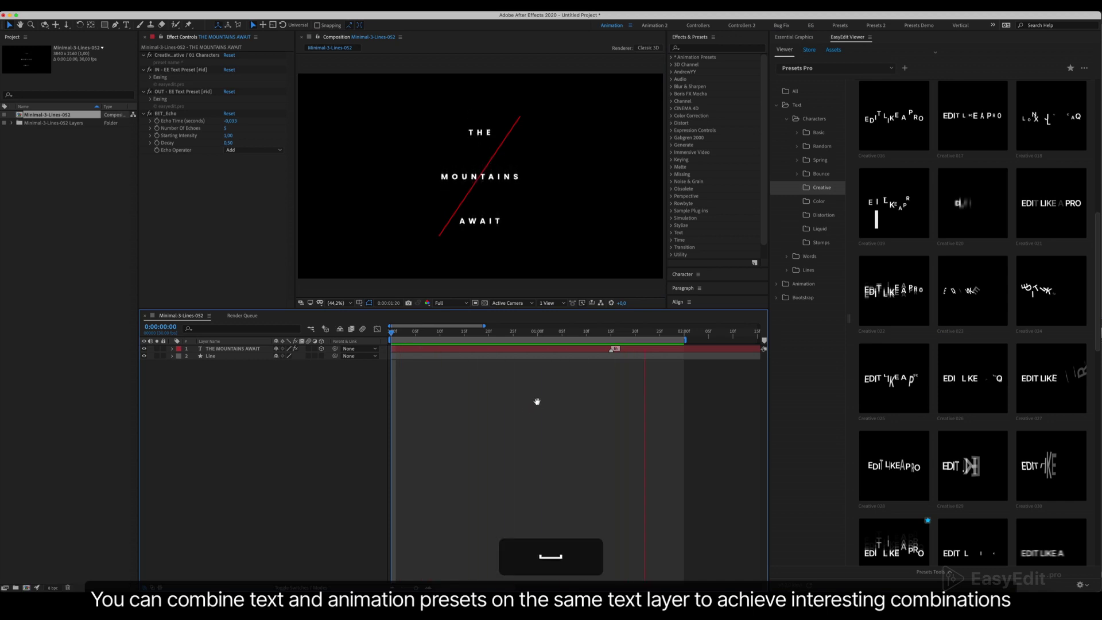
At 0:00:01:00, add the 08 Scale Spring 2 animation preset to the text layer and preview the combined animation
{"action": "left_click_drag", "start_coordinate": [512, 333], "coordinate": [536, 337]}
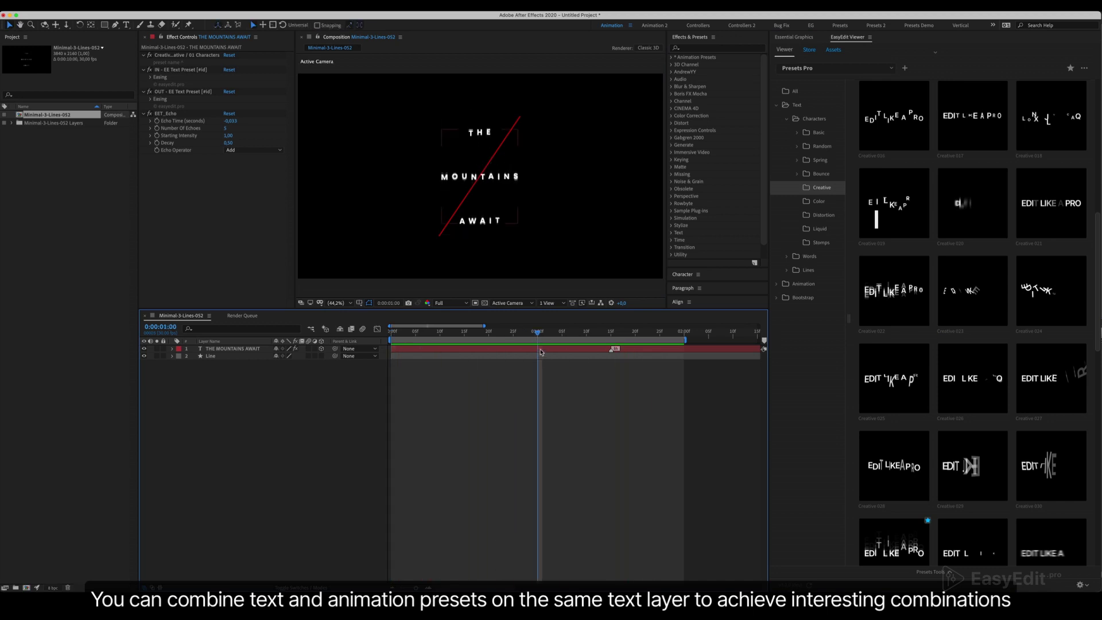
{"action": "left_click", "coordinate": [534, 349]}
{"action": "left_click", "coordinate": [776, 284]}
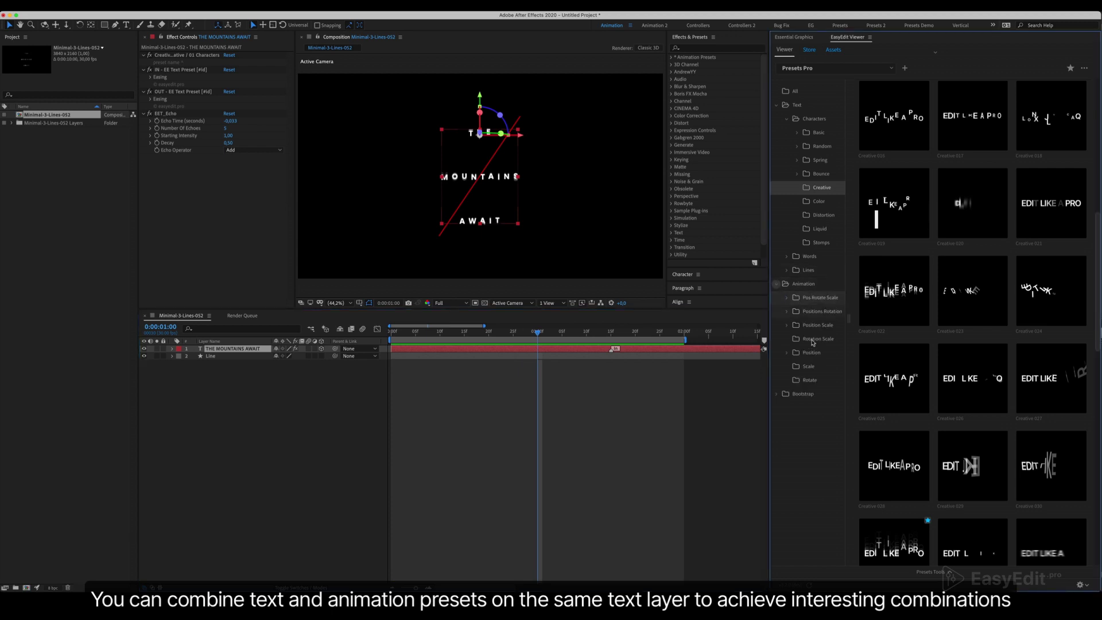
{"action": "left_click", "coordinate": [811, 366]}
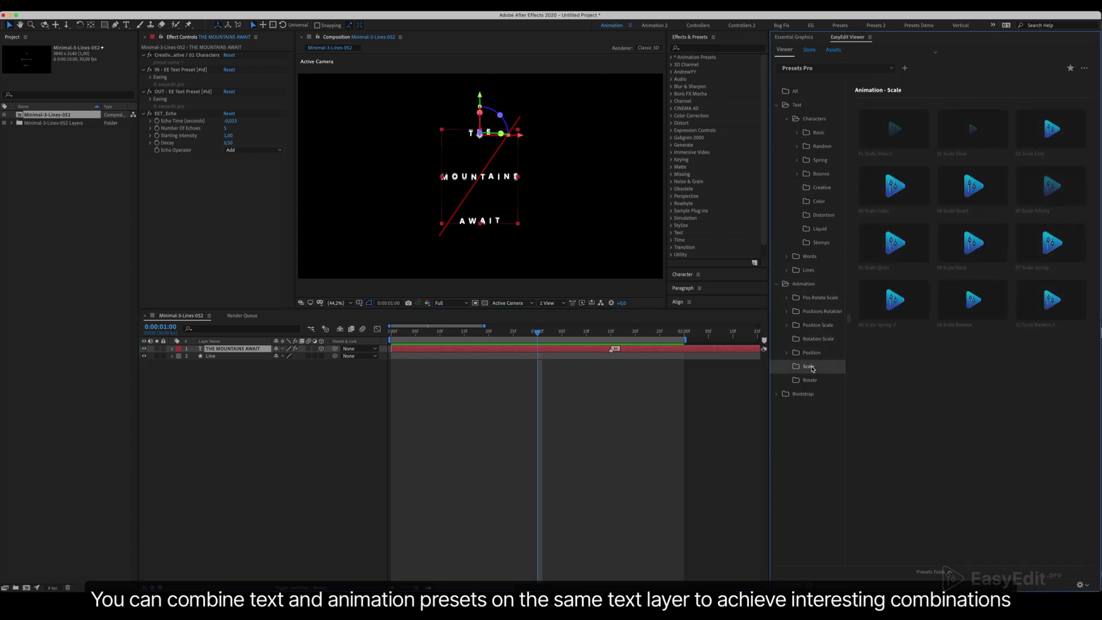
{"action": "left_click", "coordinate": [895, 304]}
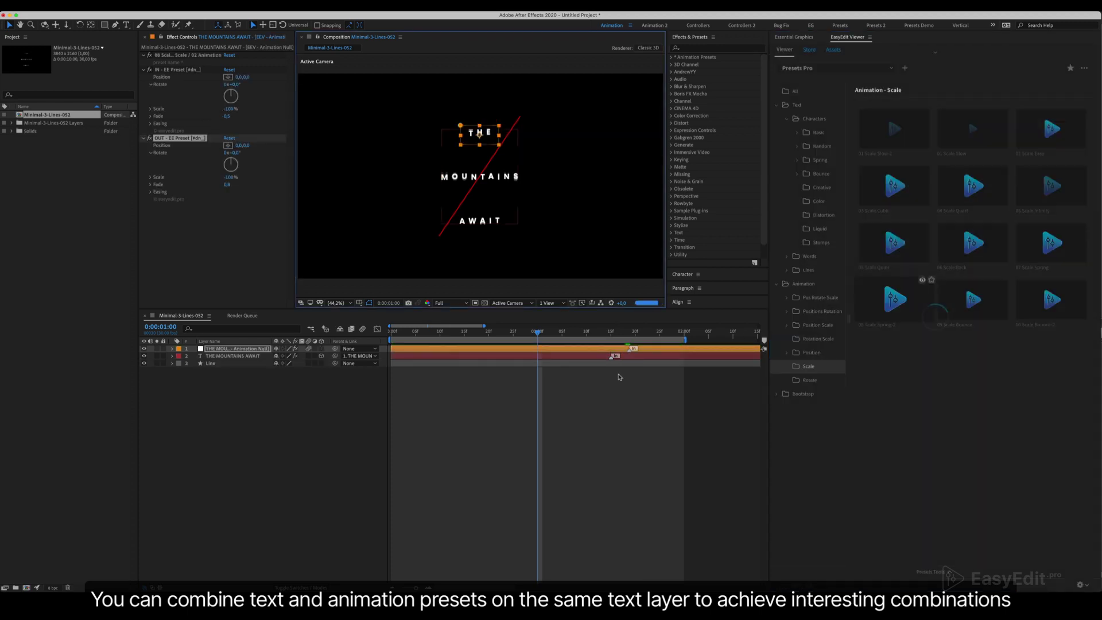
{"action": "left_click", "coordinate": [488, 408]}
{"action": "key", "text": "KP_0"}
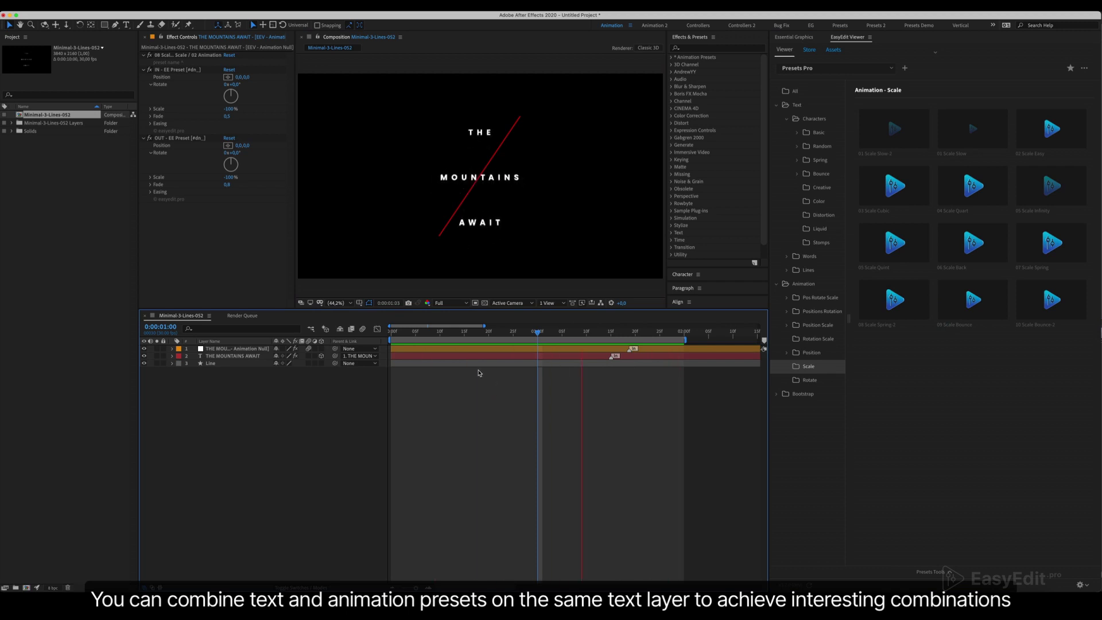
{"action": "key", "text": "space"}
Replace the text layer's text preset with Creative 007 from Text > Characters > Creative and preview it
{"action": "left_click", "coordinate": [236, 356]}
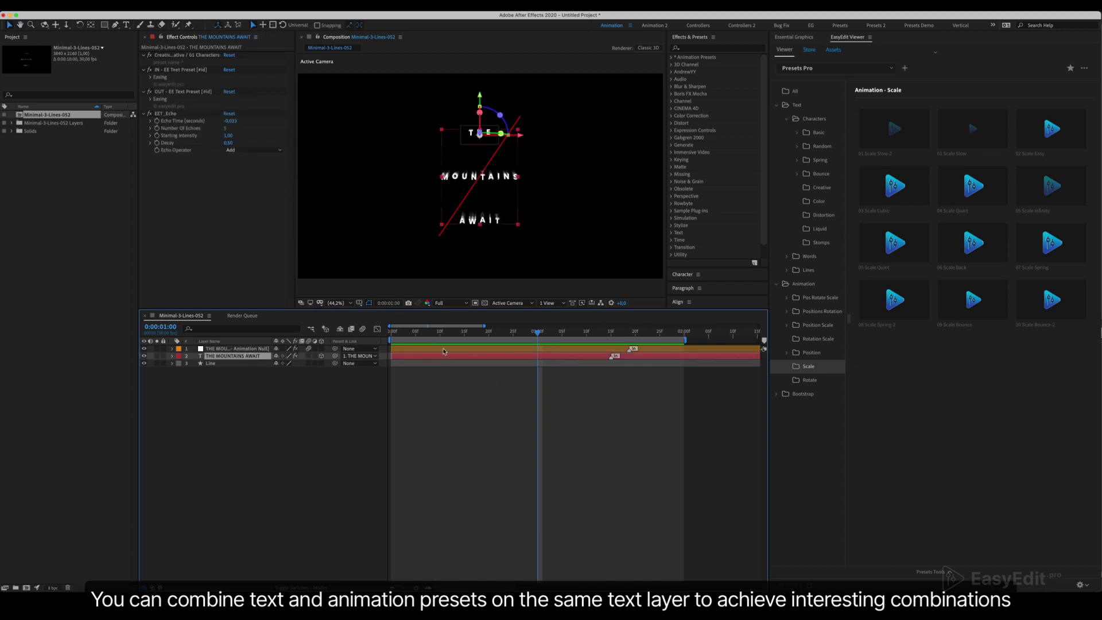
{"action": "left_click", "coordinate": [778, 107]}
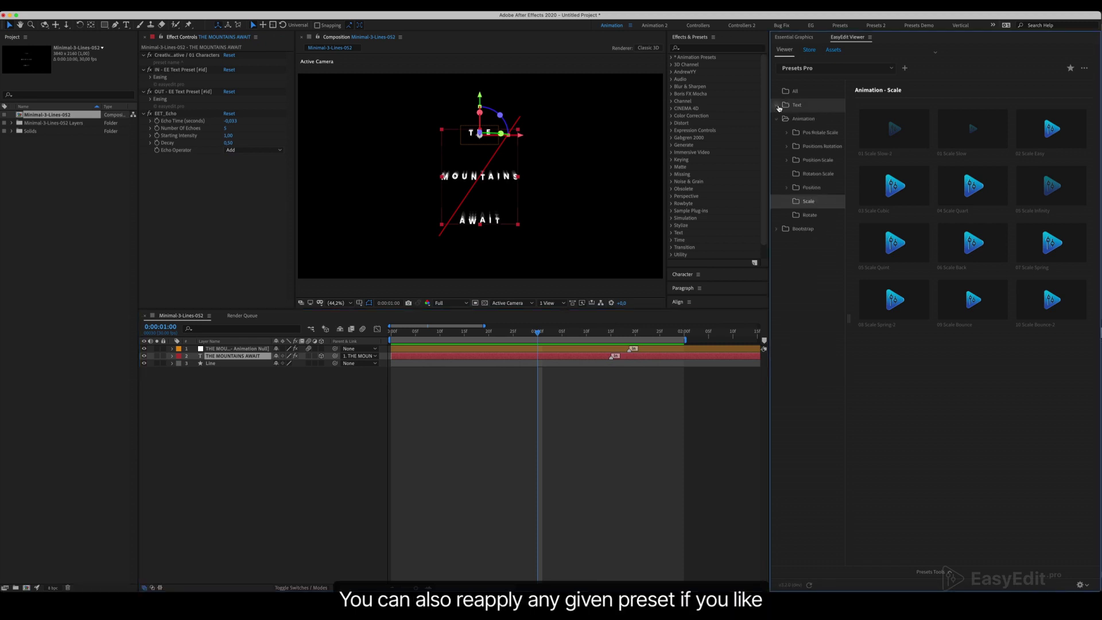
{"action": "left_click", "coordinate": [778, 107]}
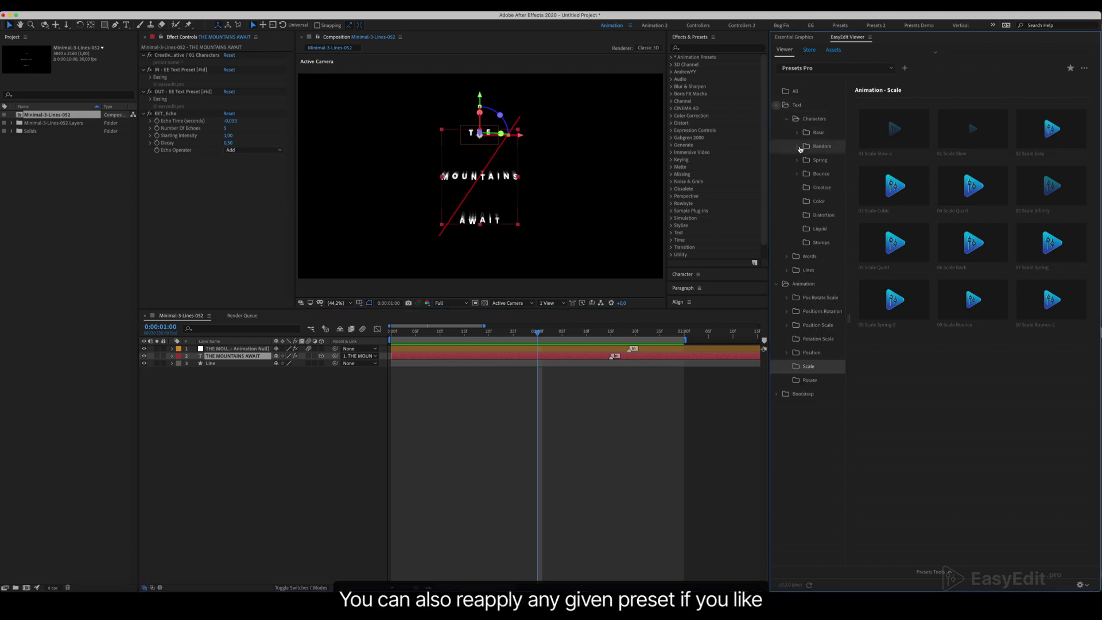
{"action": "left_click", "coordinate": [821, 190]}
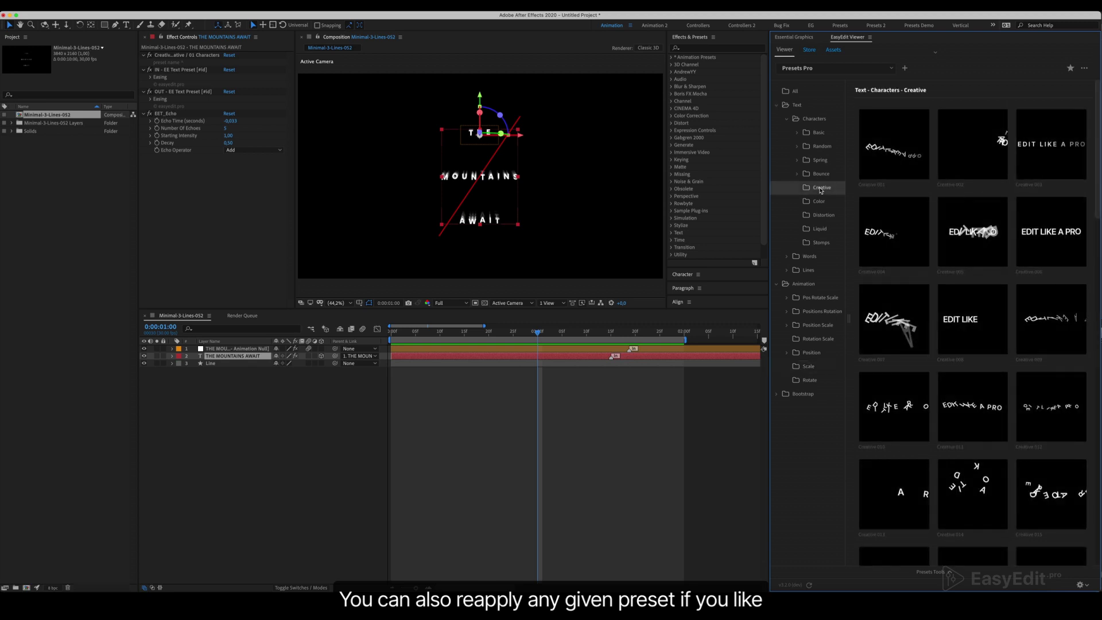
{"action": "left_click", "coordinate": [893, 316]}
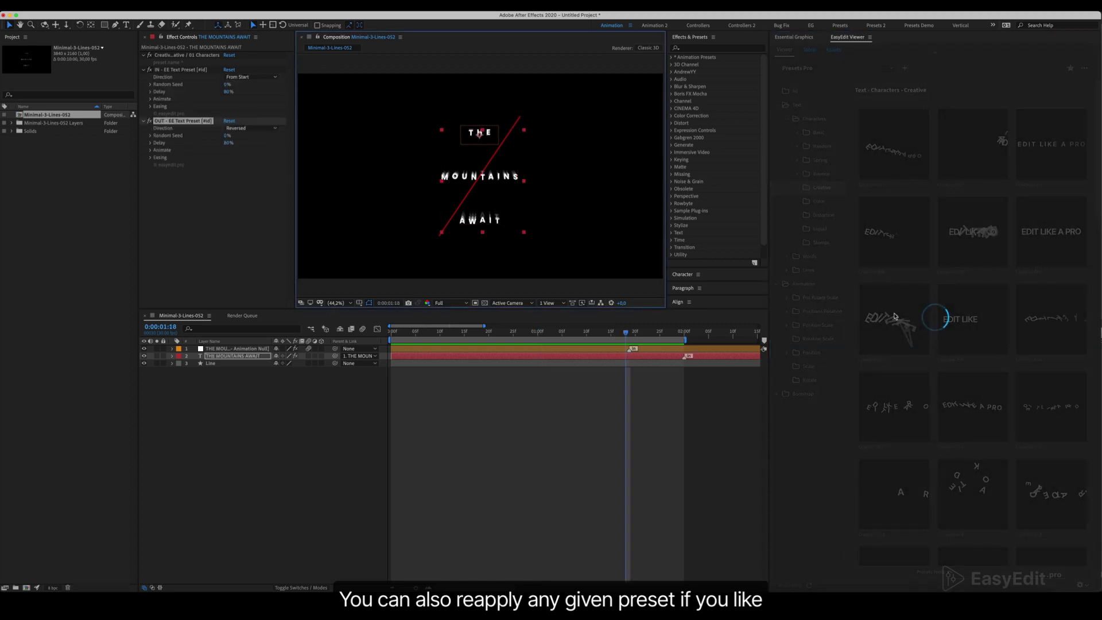
{"action": "left_click", "coordinate": [442, 422]}
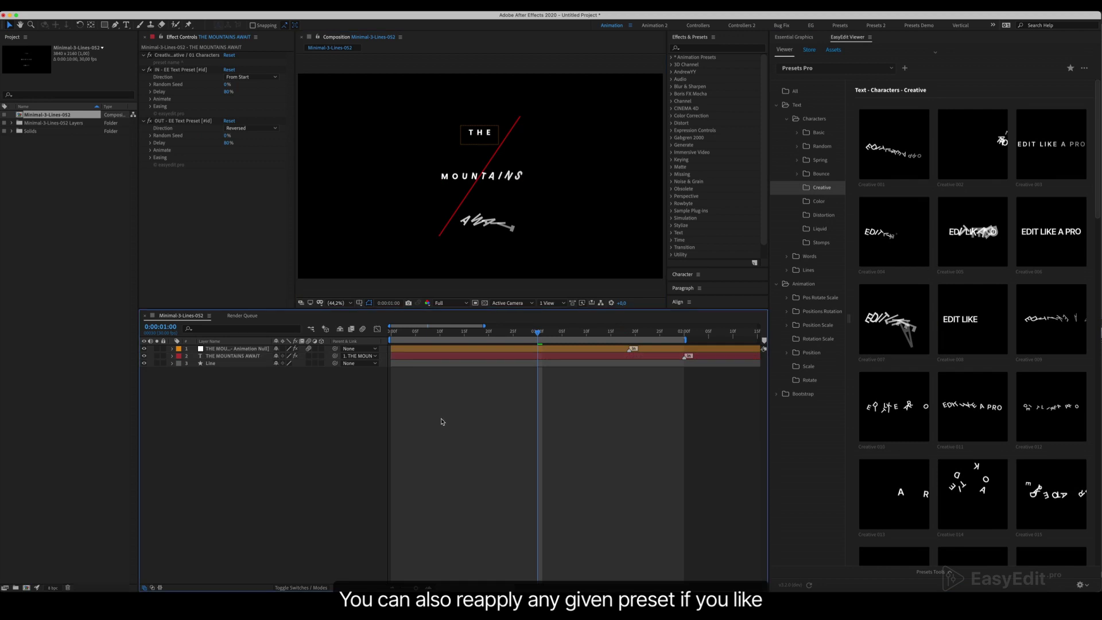
{"action": "key", "text": "space"}
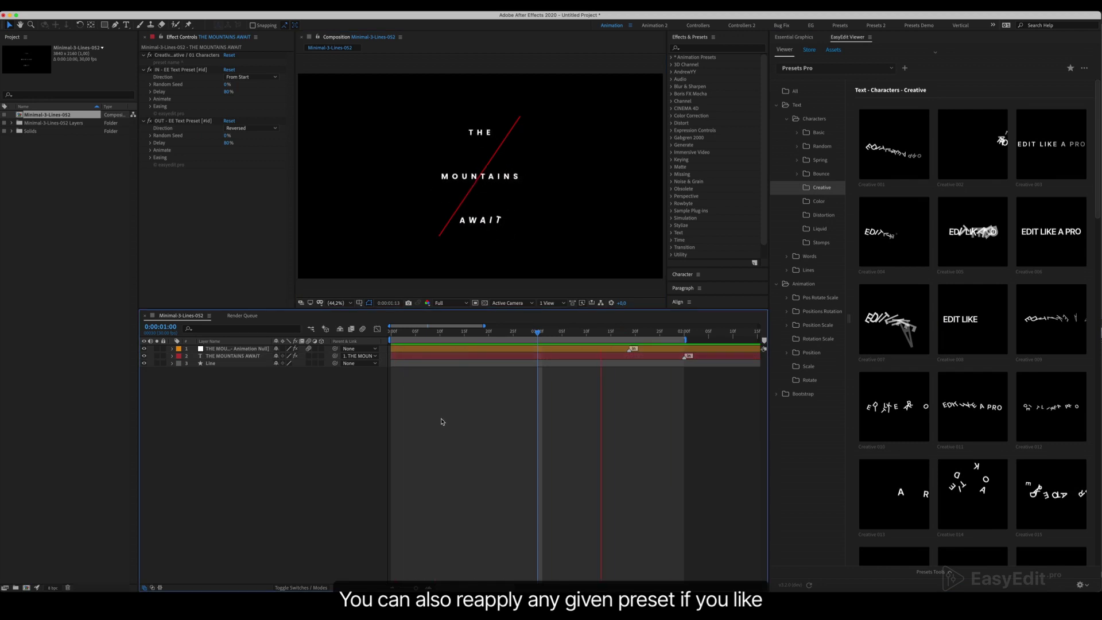
{"action": "key", "text": "space"}
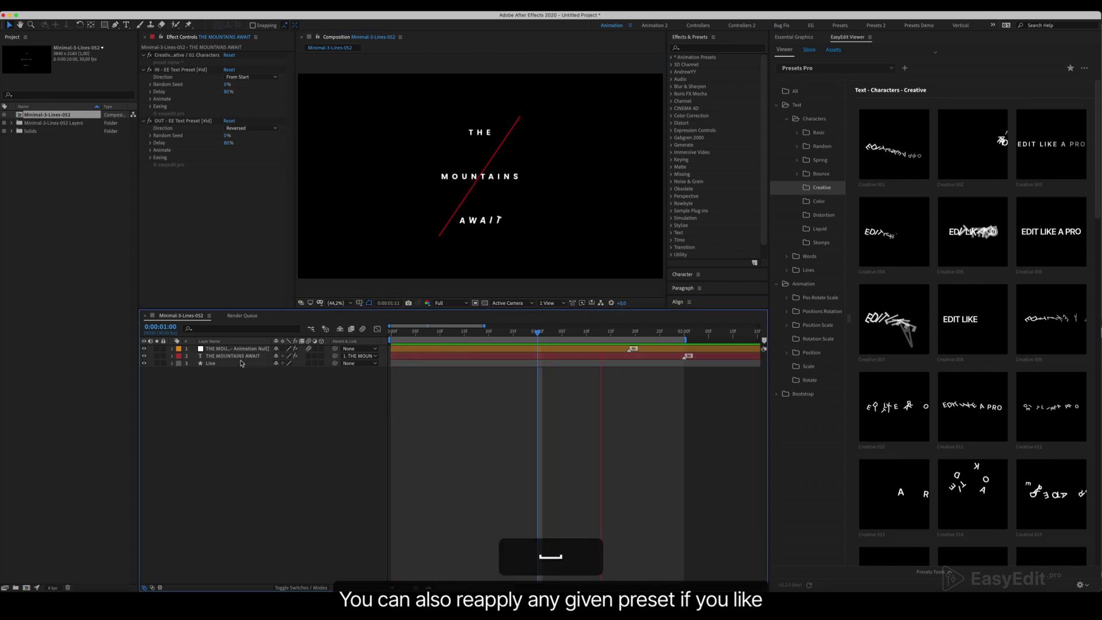
Swap the text layer's preset for Creative 021 from the same Characters category and preview it
{"action": "left_click", "coordinate": [244, 357]}
{"action": "scroll", "coordinate": [1014, 393], "scroll_direction": "down", "scroll_amount": 5}
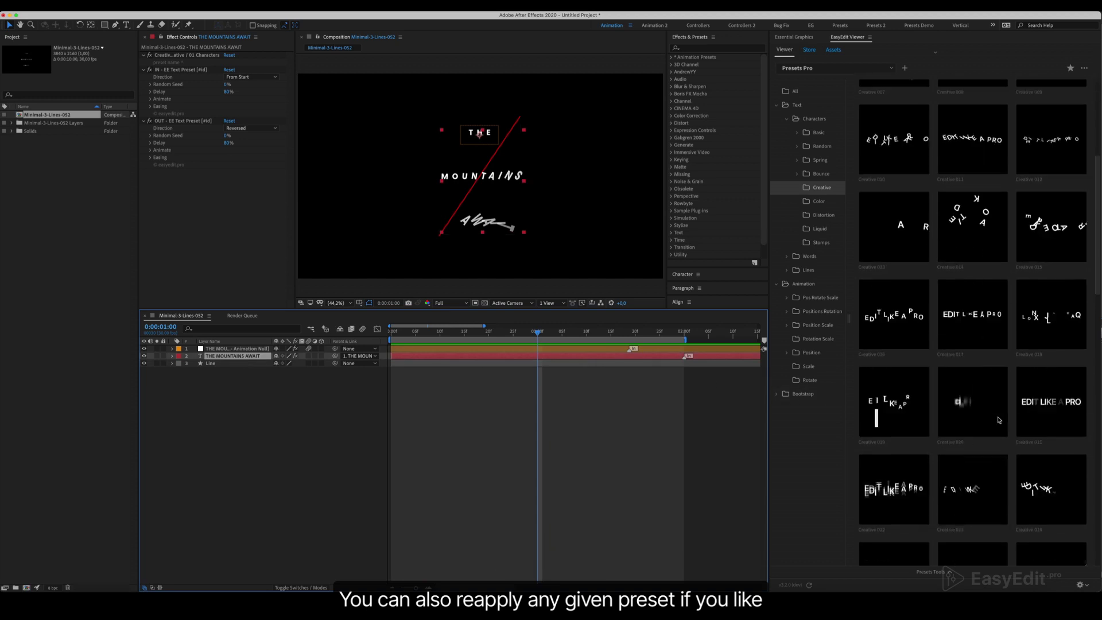
{"action": "double_click", "coordinate": [1034, 385]}
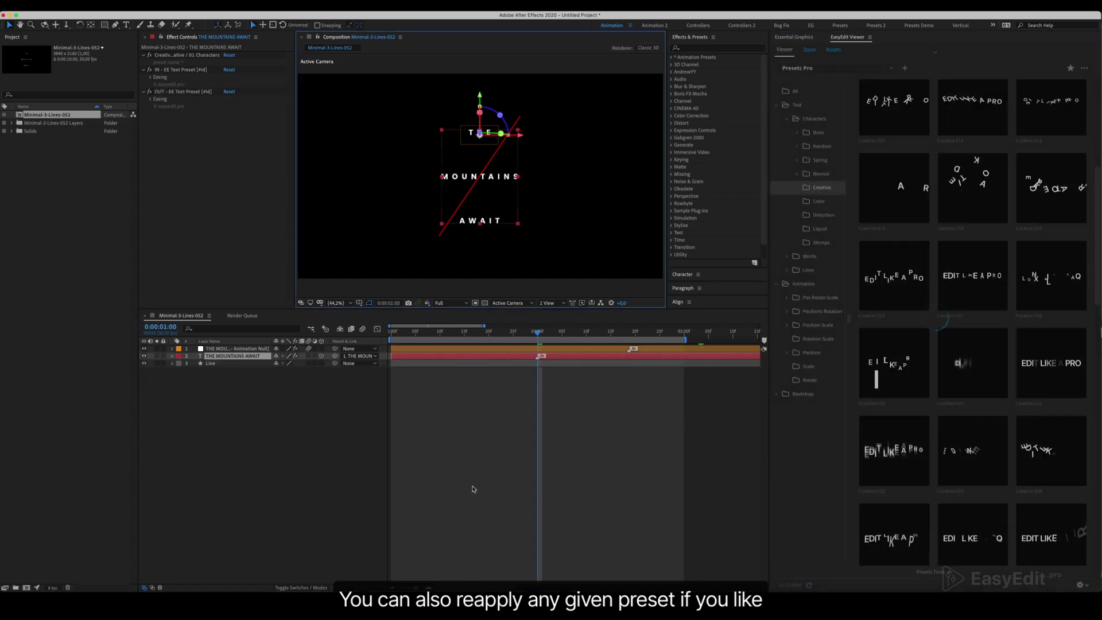
{"action": "left_click", "coordinate": [452, 451]}
{"action": "key", "text": "0"}
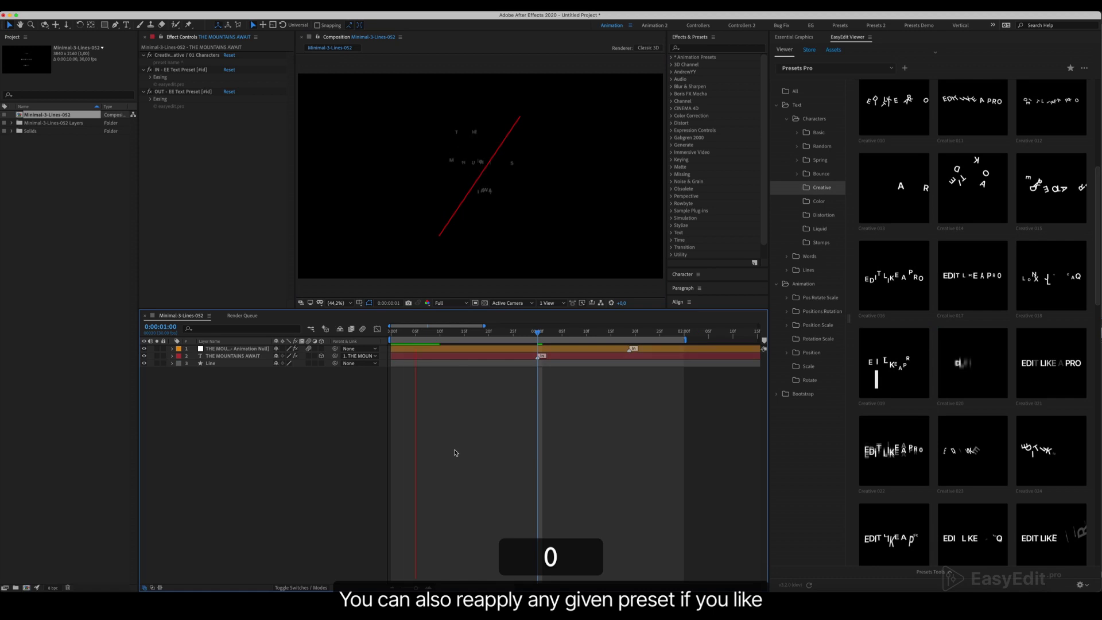
{"action": "key", "text": "space"}
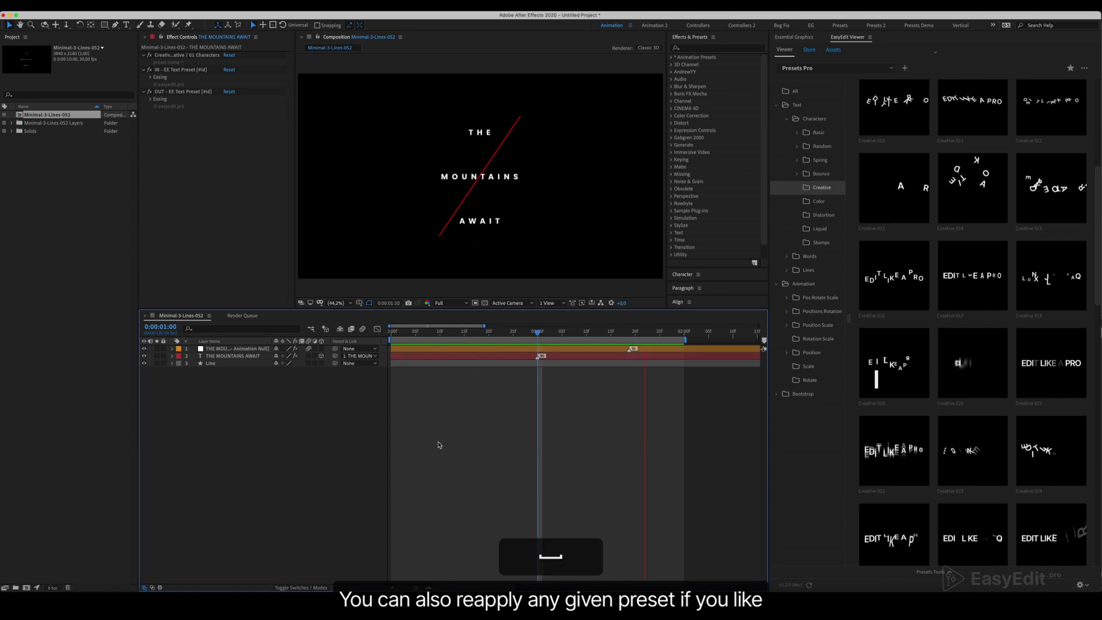
Apply the Creative 019 character preset to the text layer in place of the current text preset and preview it
{"action": "left_click", "coordinate": [400, 356]}
{"action": "double_click", "coordinate": [896, 371]}
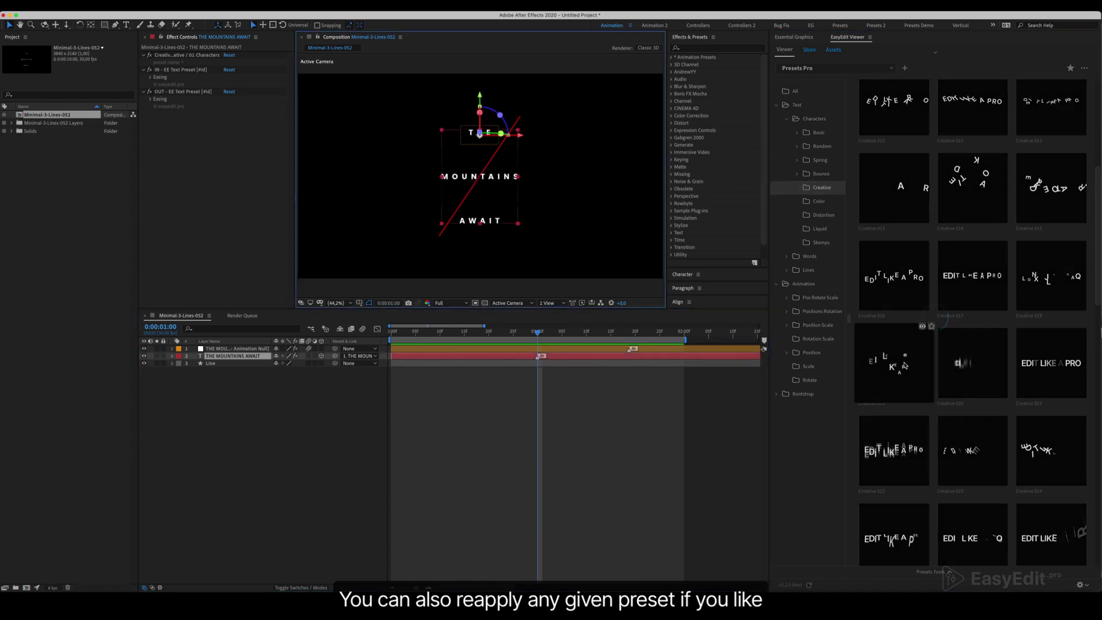
{"action": "left_click", "coordinate": [582, 430]}
{"action": "key", "text": "0"}
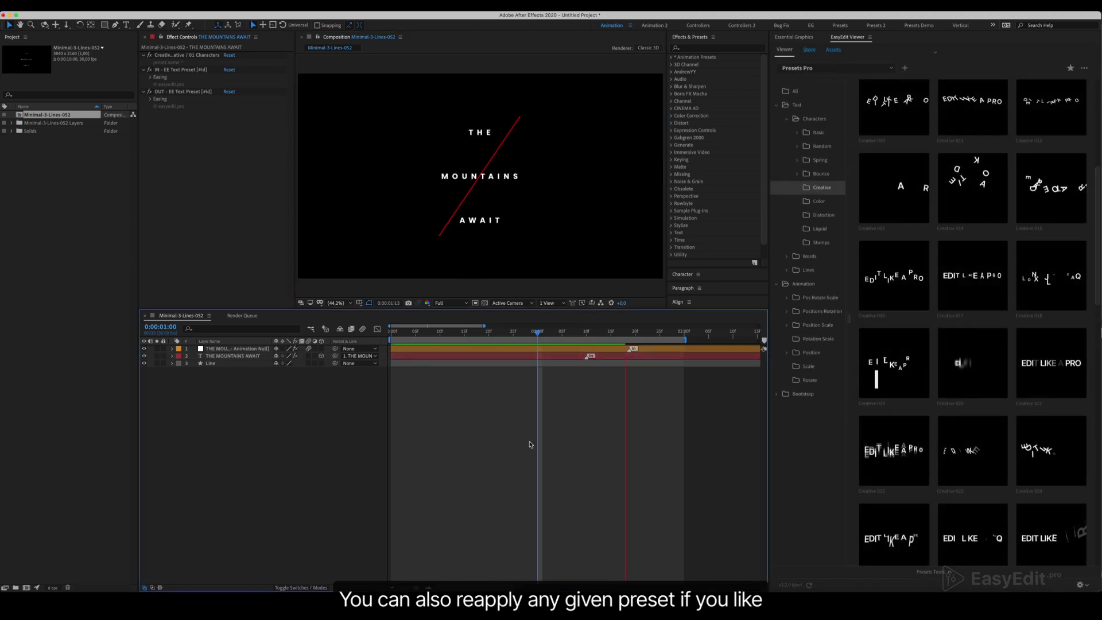
{"action": "key", "text": "space"}
{"action": "key", "text": "space"}
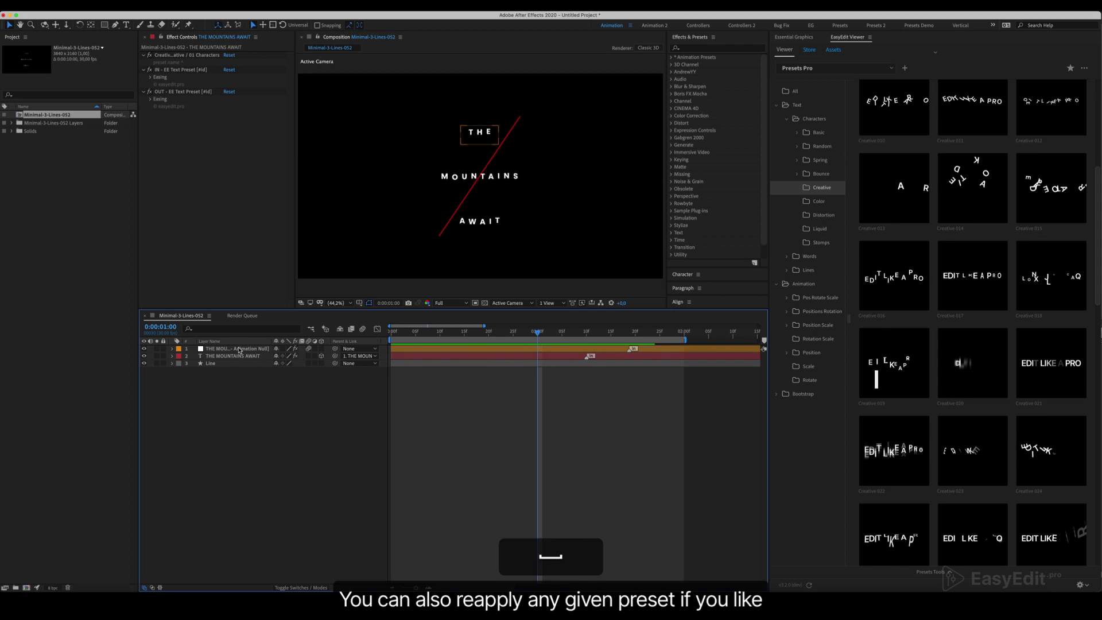
Replace the Animation Null's scale preset with 07 Bottom Spring from Animation > Positions Rotation and preview the combination
{"action": "left_click", "coordinate": [240, 349]}
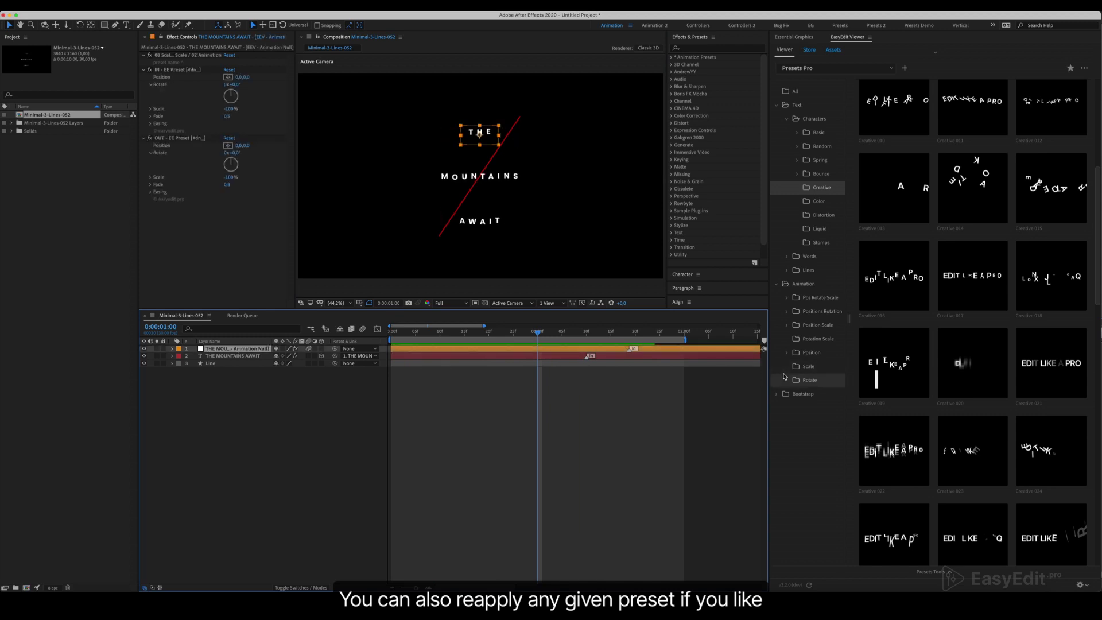
{"action": "left_click", "coordinate": [810, 312]}
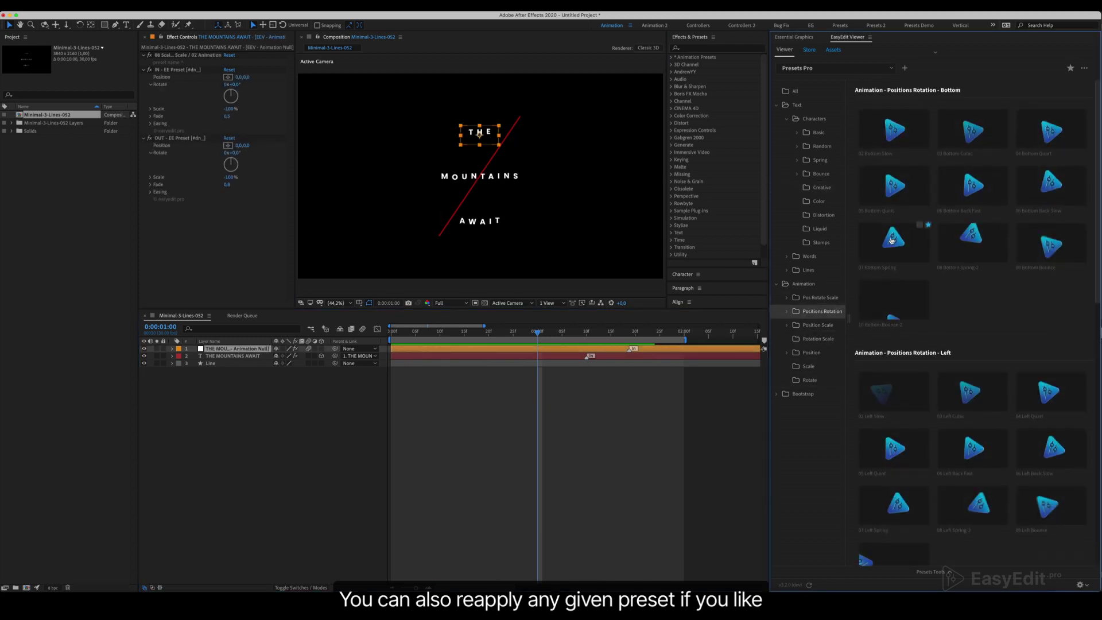
{"action": "left_click", "coordinate": [894, 244]}
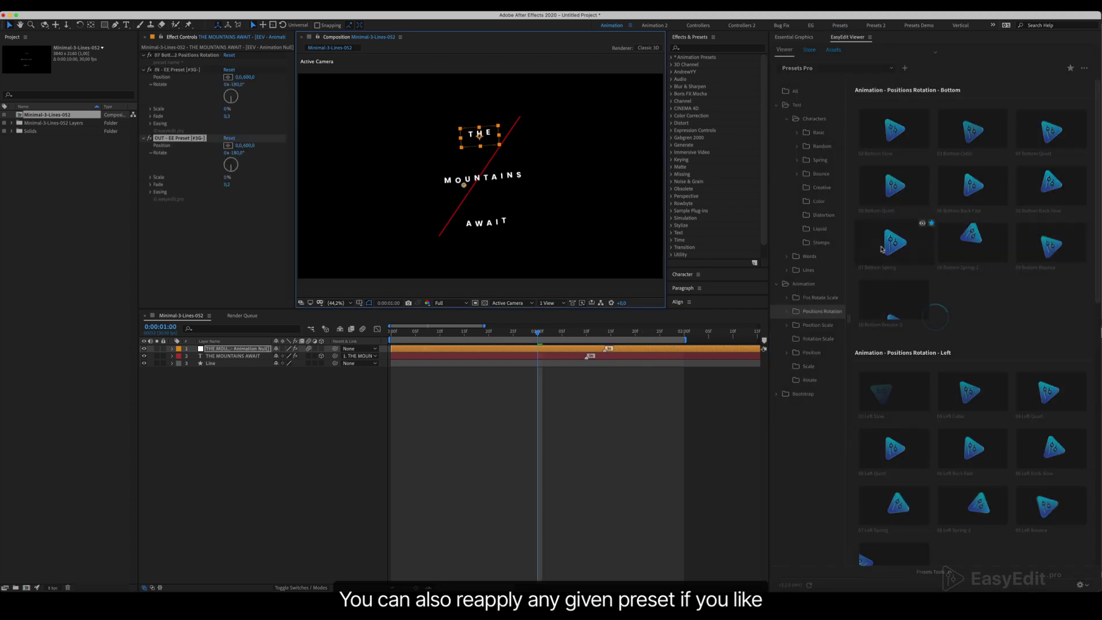
{"action": "key", "text": "KP_0"}
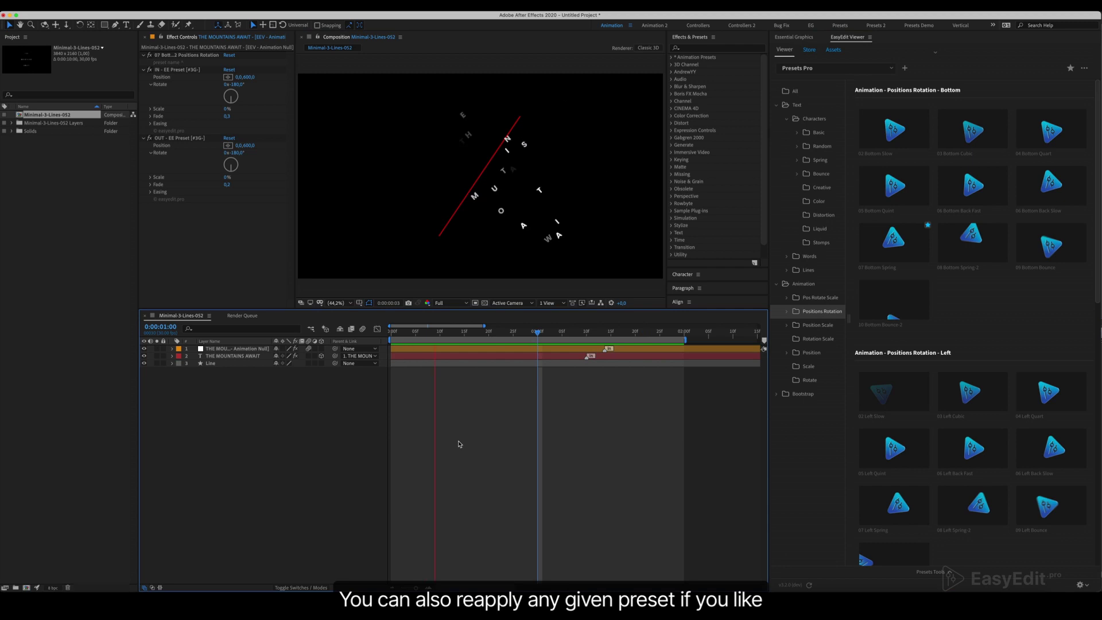
Replace the Animation Null's preset with 07 Bottom Spring from Animation > Position and preview it together with the text preset
{"action": "key", "text": "space"}
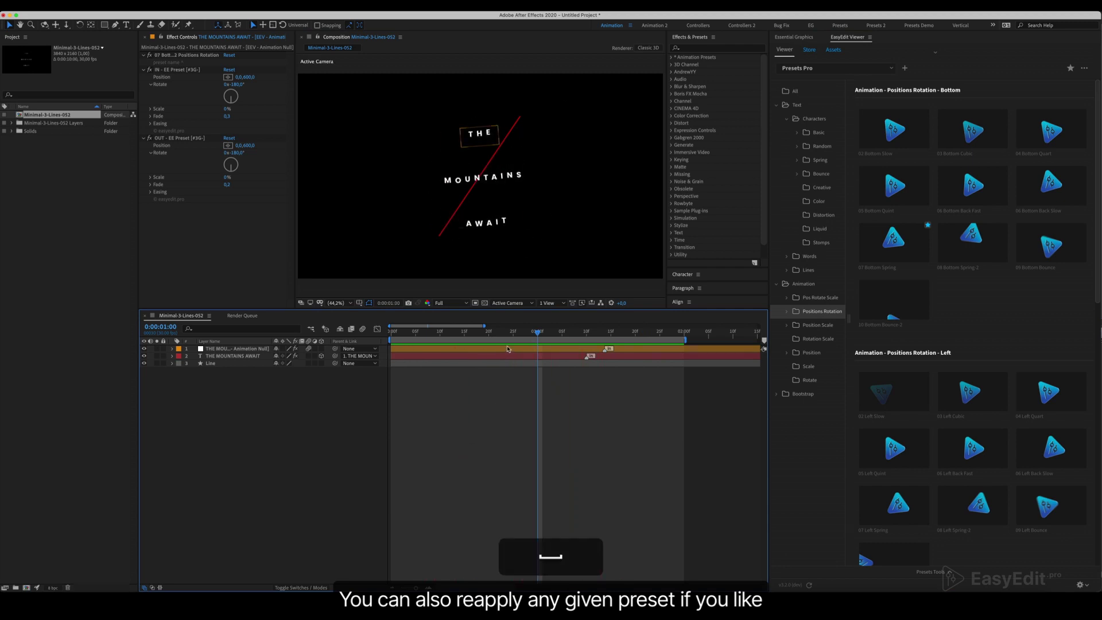
{"action": "left_click", "coordinate": [508, 348]}
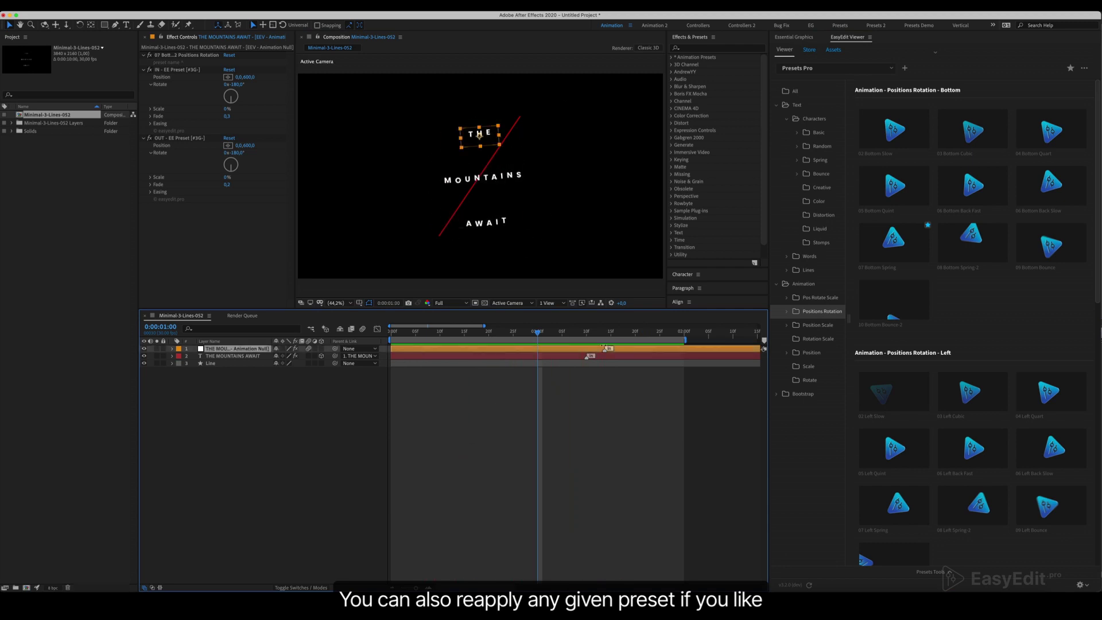
{"action": "left_click", "coordinate": [815, 365]}
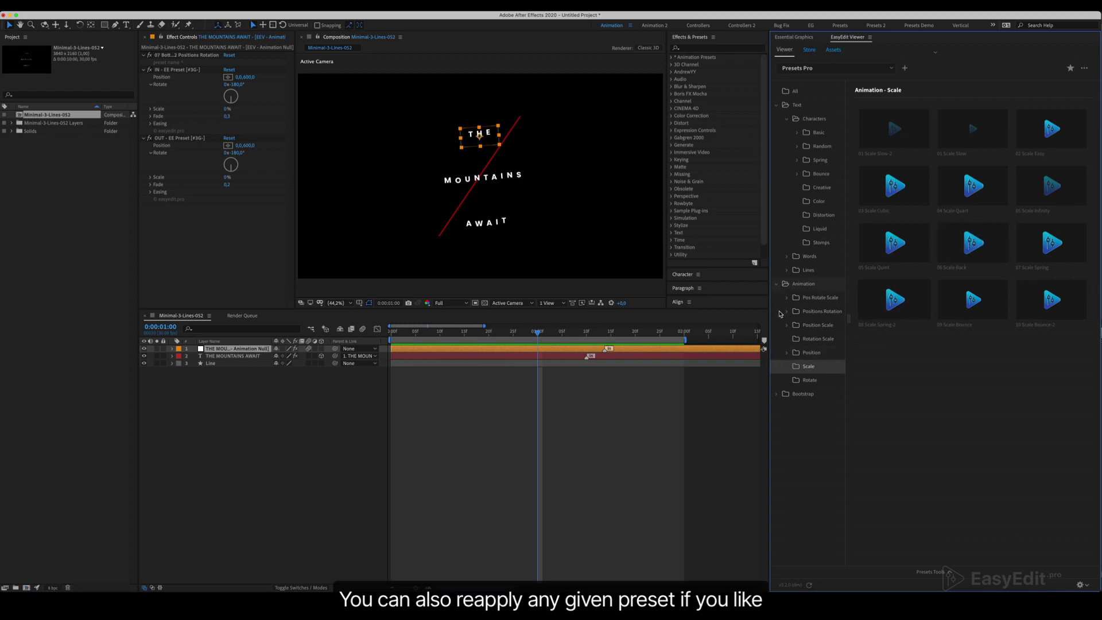
{"action": "left_click", "coordinate": [815, 353]}
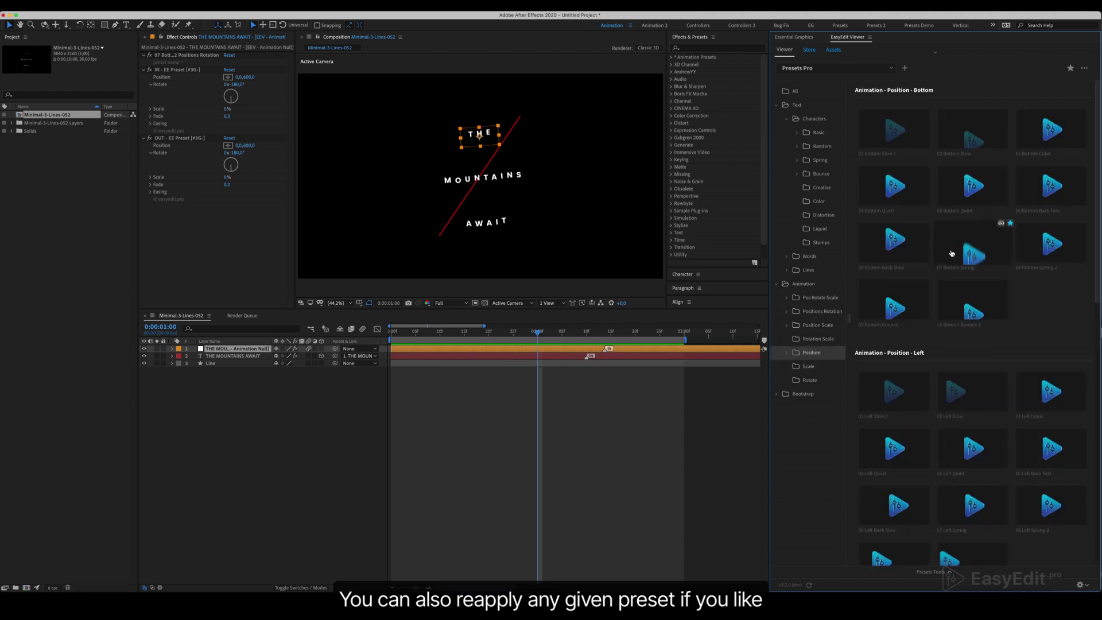
{"action": "left_click", "coordinate": [973, 244]}
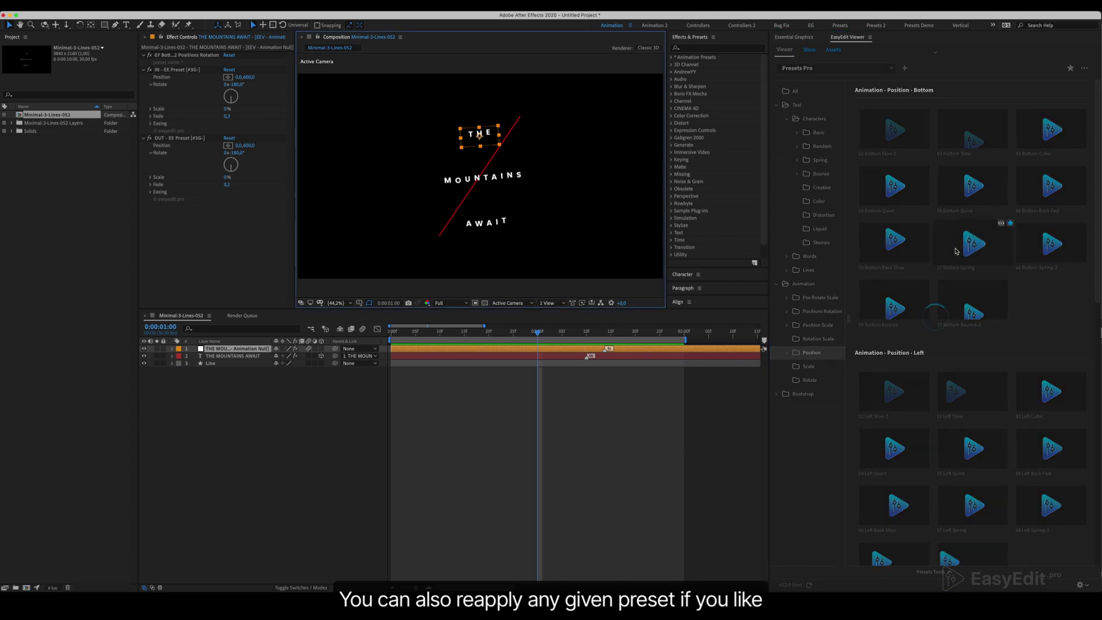
{"action": "left_click", "coordinate": [474, 431]}
{"action": "key", "text": "0"}
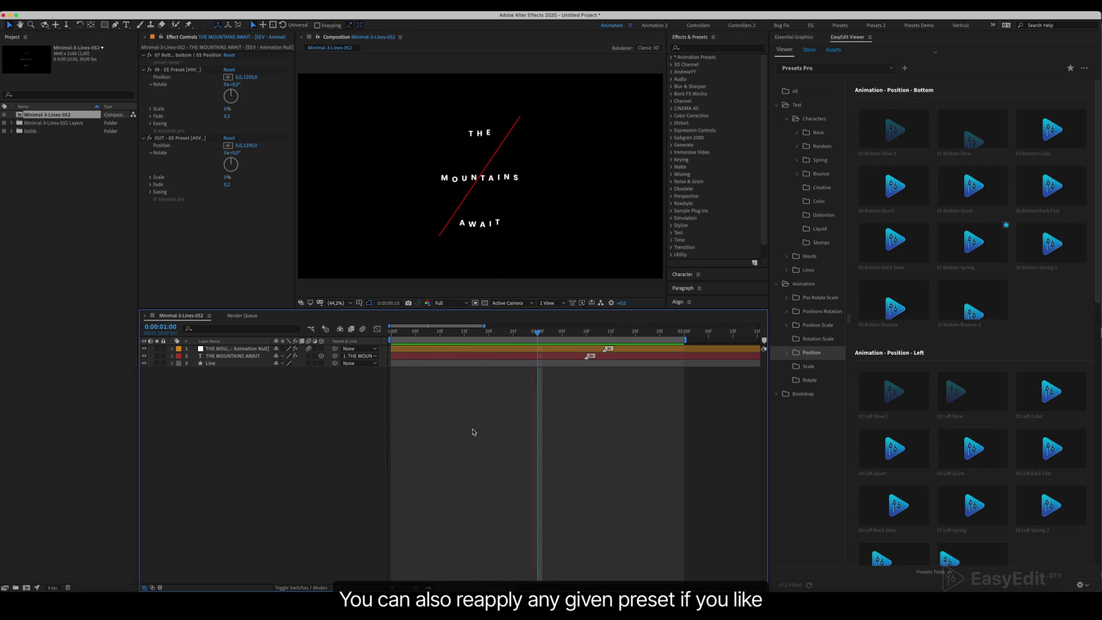
{"action": "key", "text": "space"}
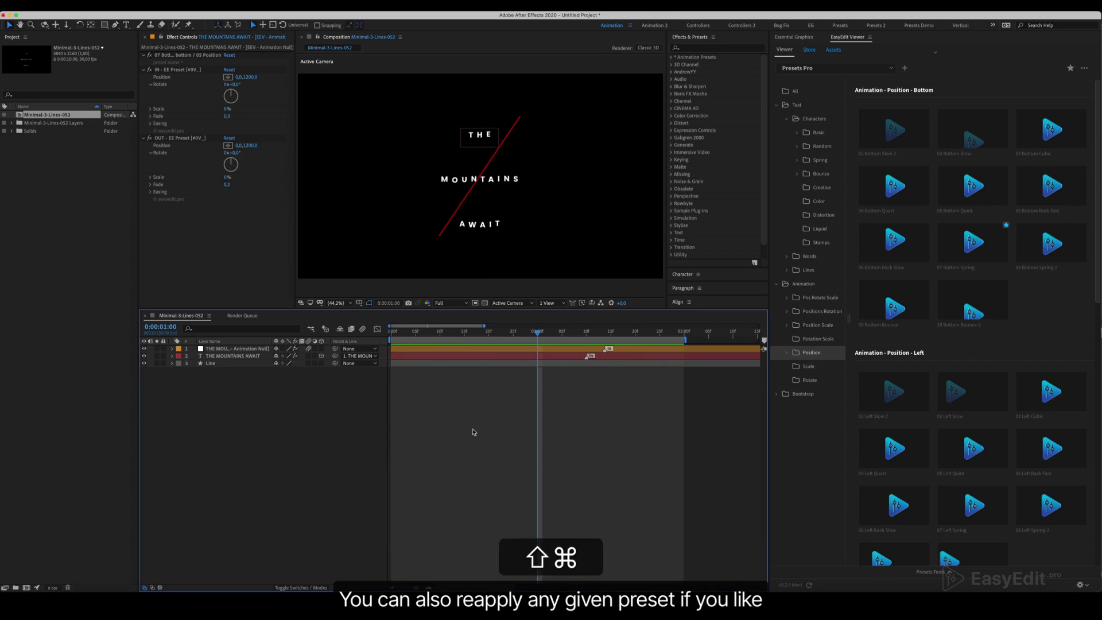